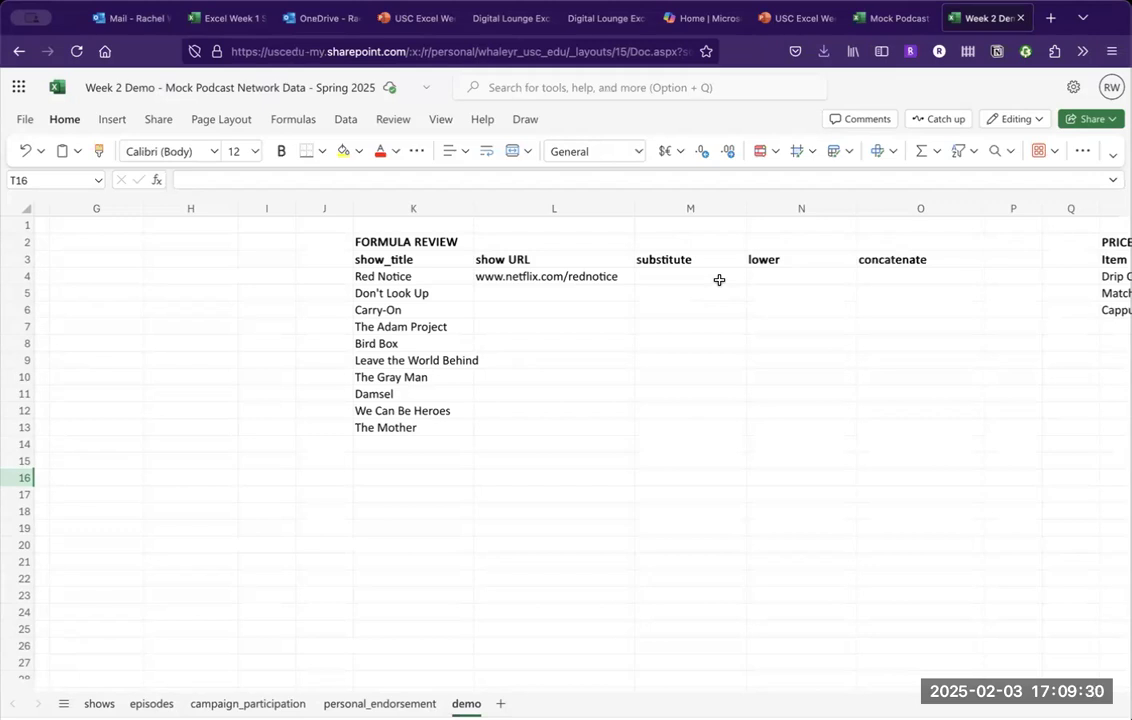
Select cell M4 in the substitute column, next to the Red Notice title.
left_click(719, 280)
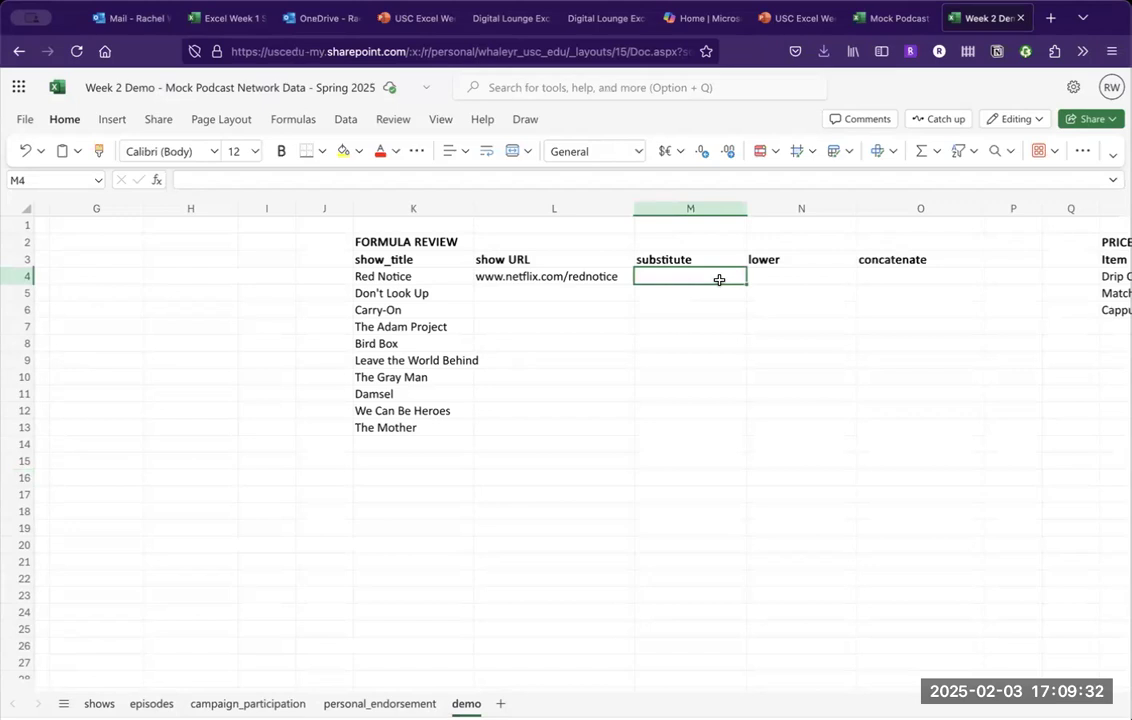
Enter =SUBSTITUTE(K4," ","") in M4 so Red Notice becomes RedNotice.
type("=")
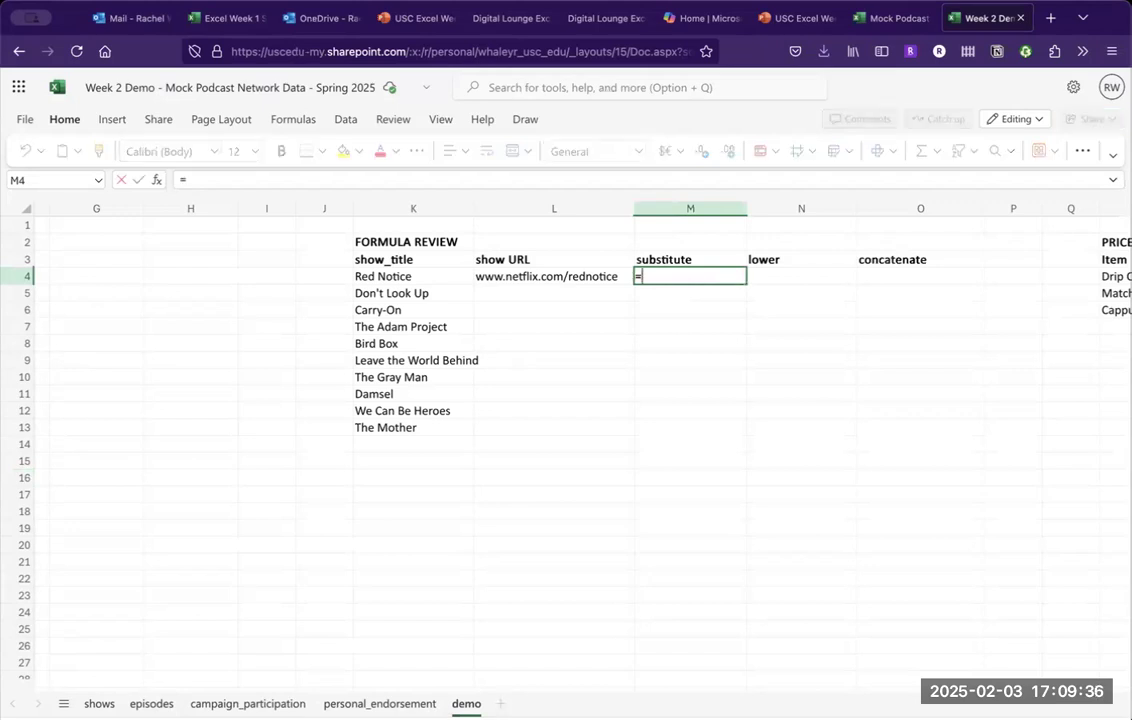
type("sub")
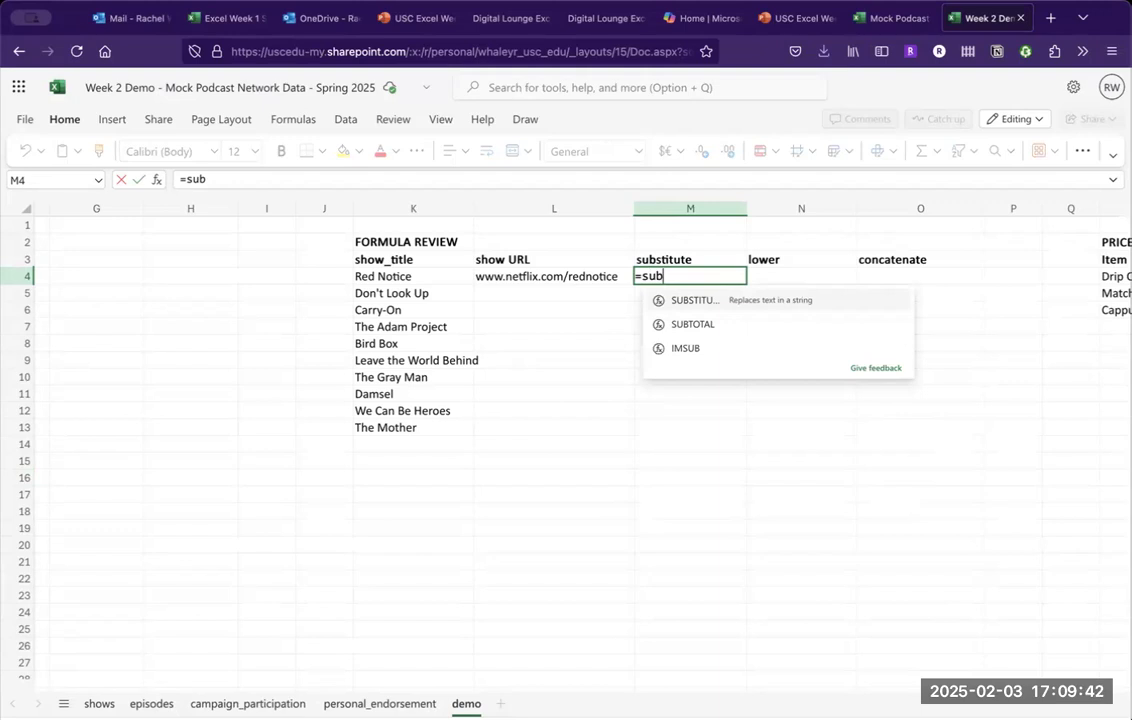
key("Tab")
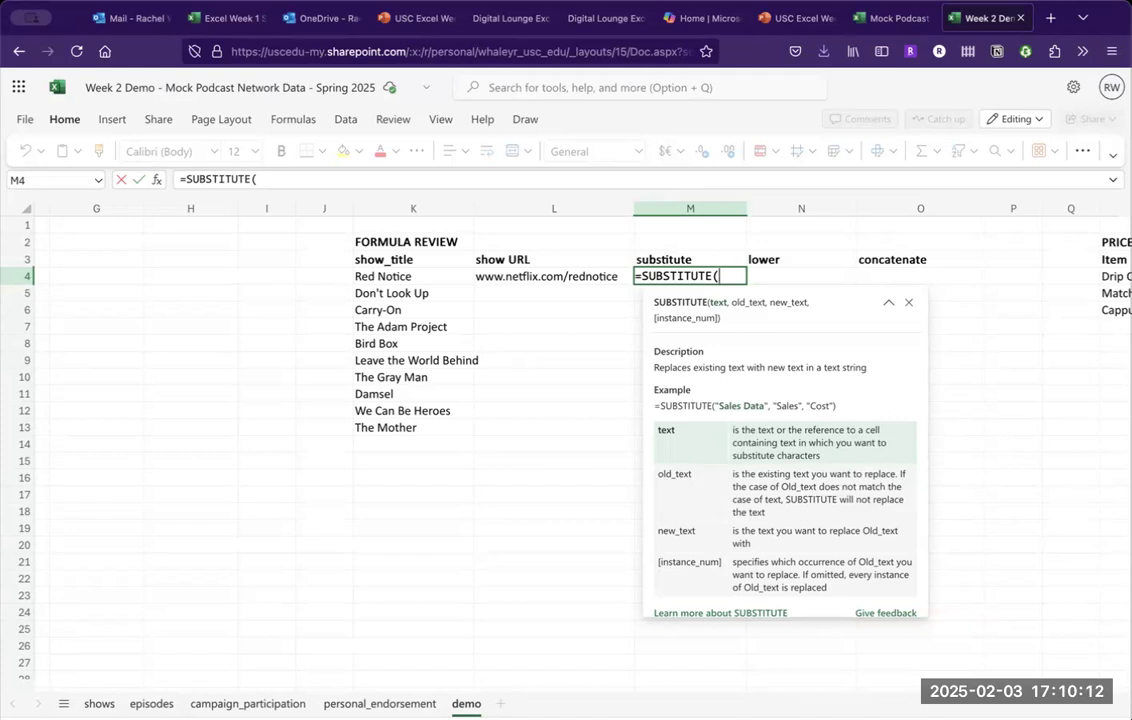
left_click(415, 274)
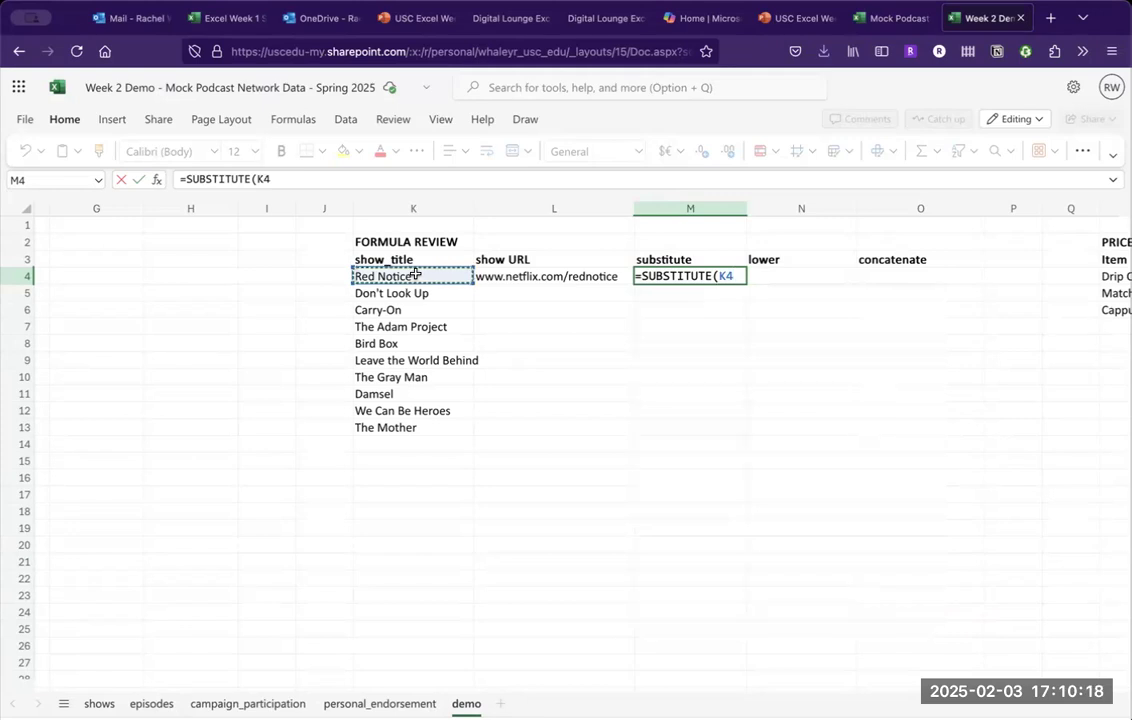
type(",")
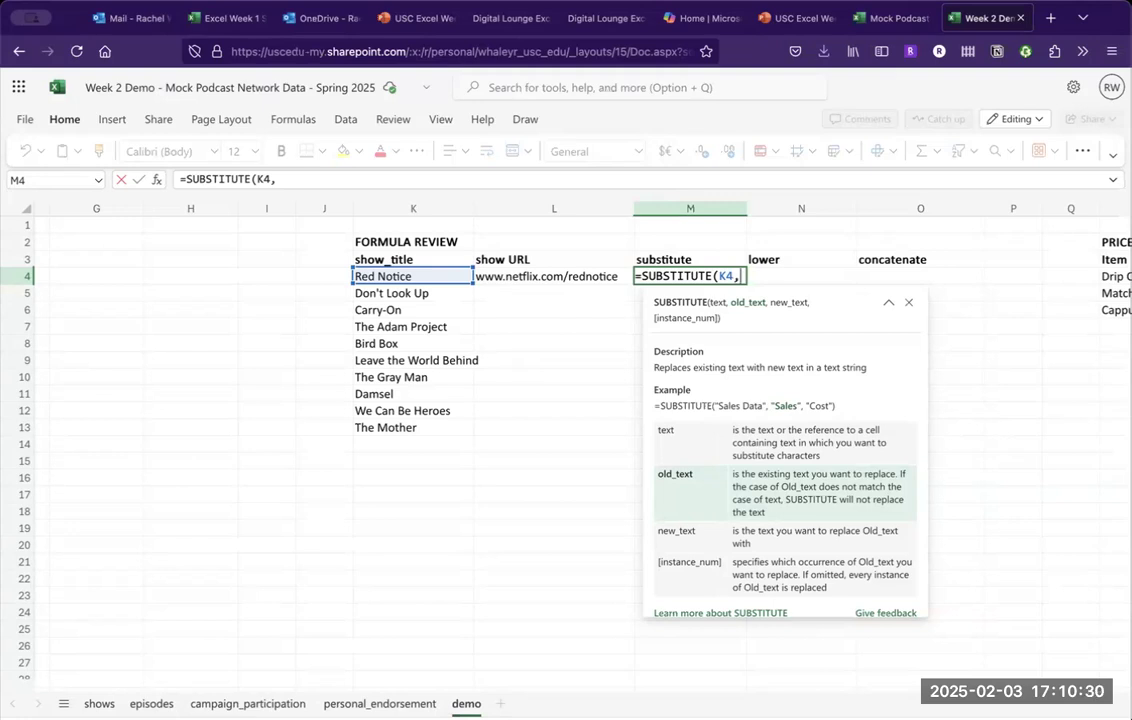
type("\"")
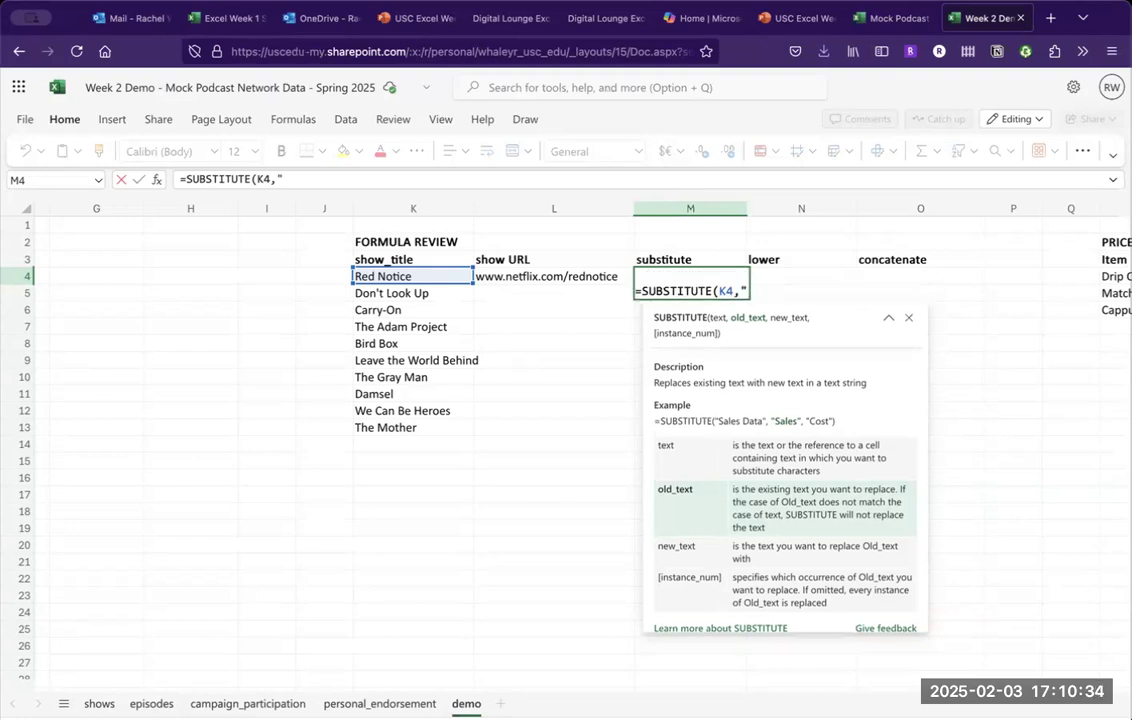
type(" \"")
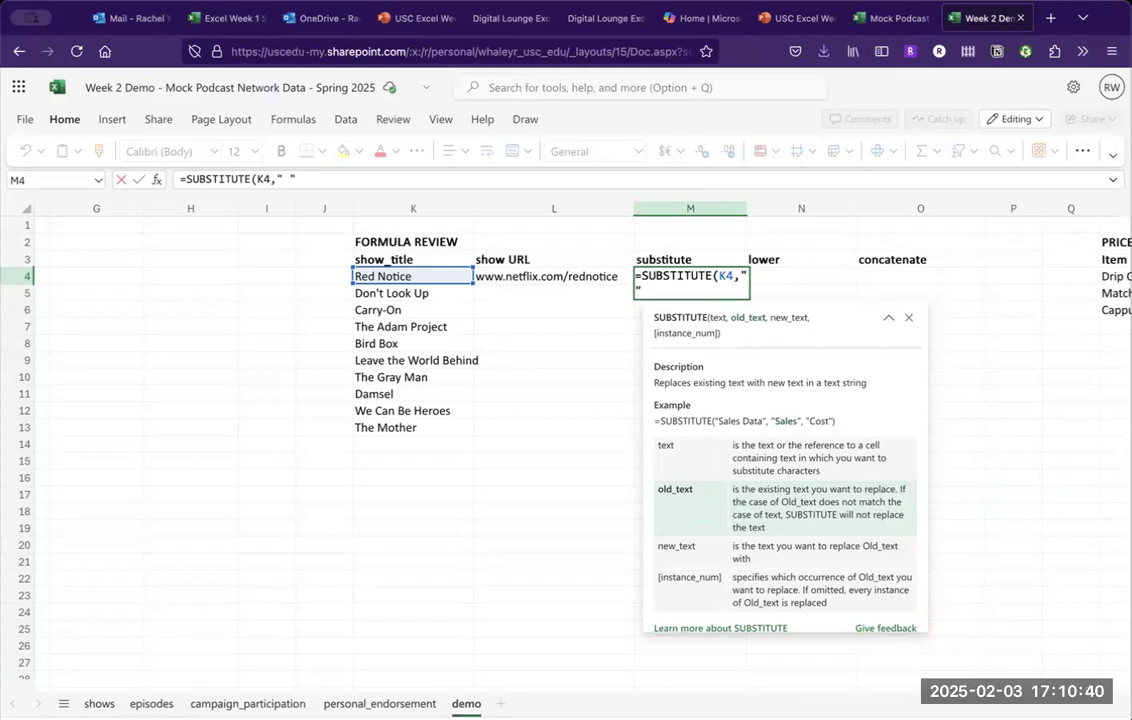
type(",")
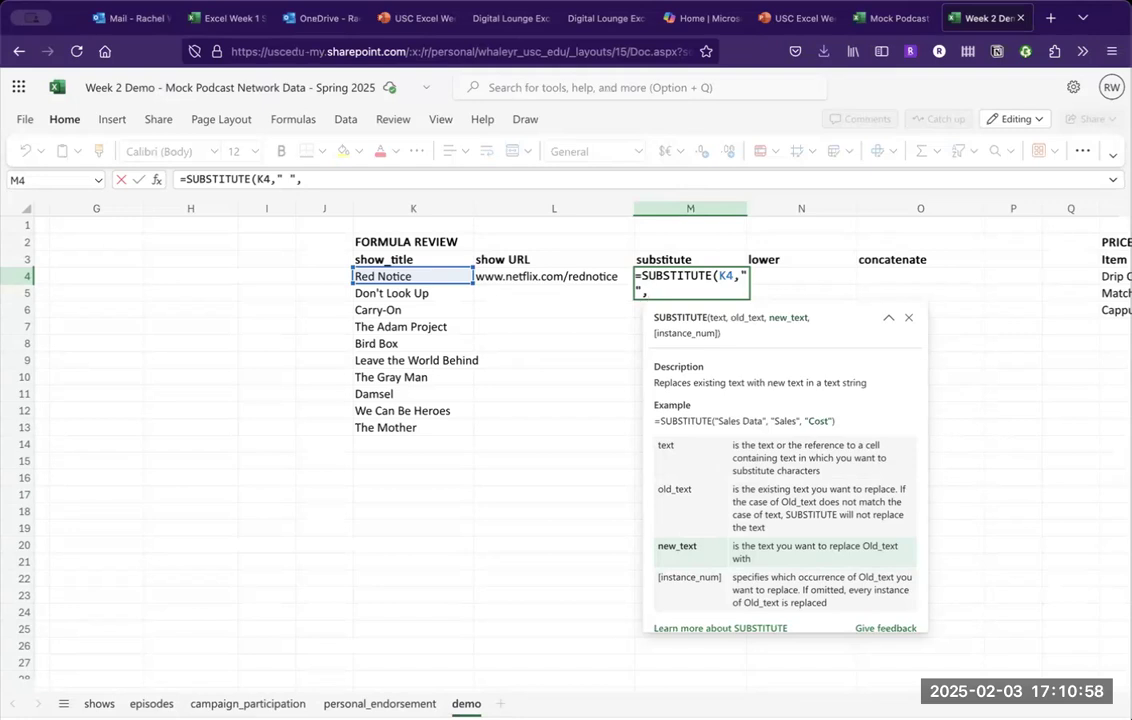
type("\"\"")
type(")")
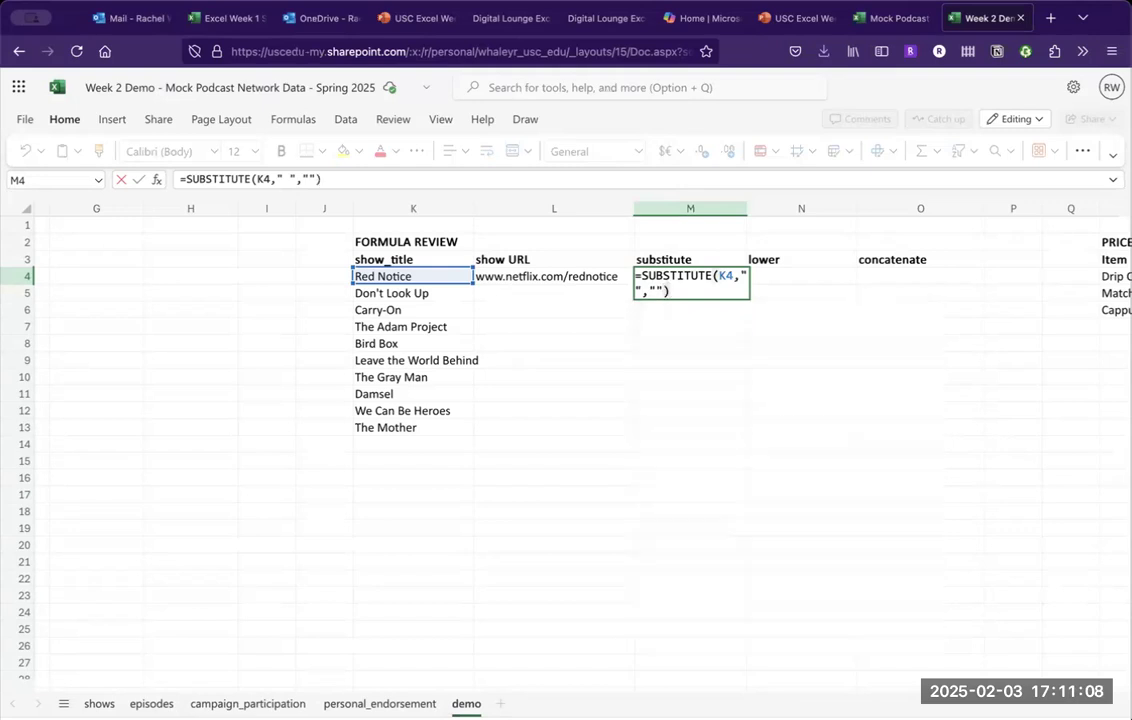
key("Return")
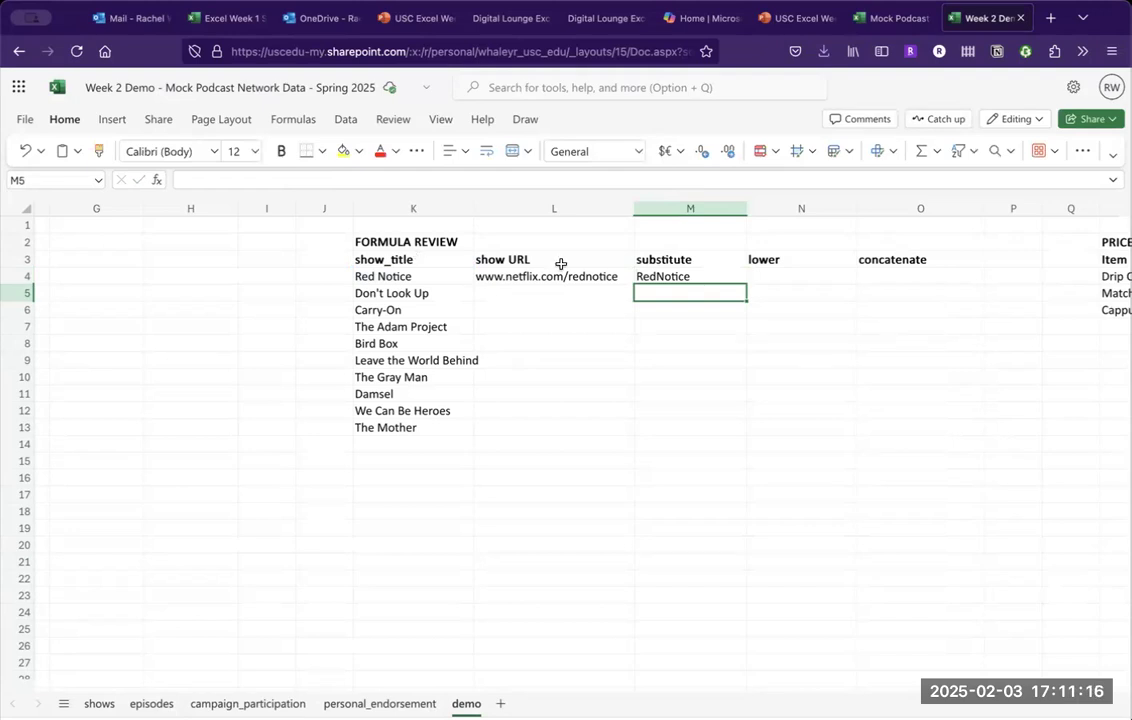
left_click(681, 280)
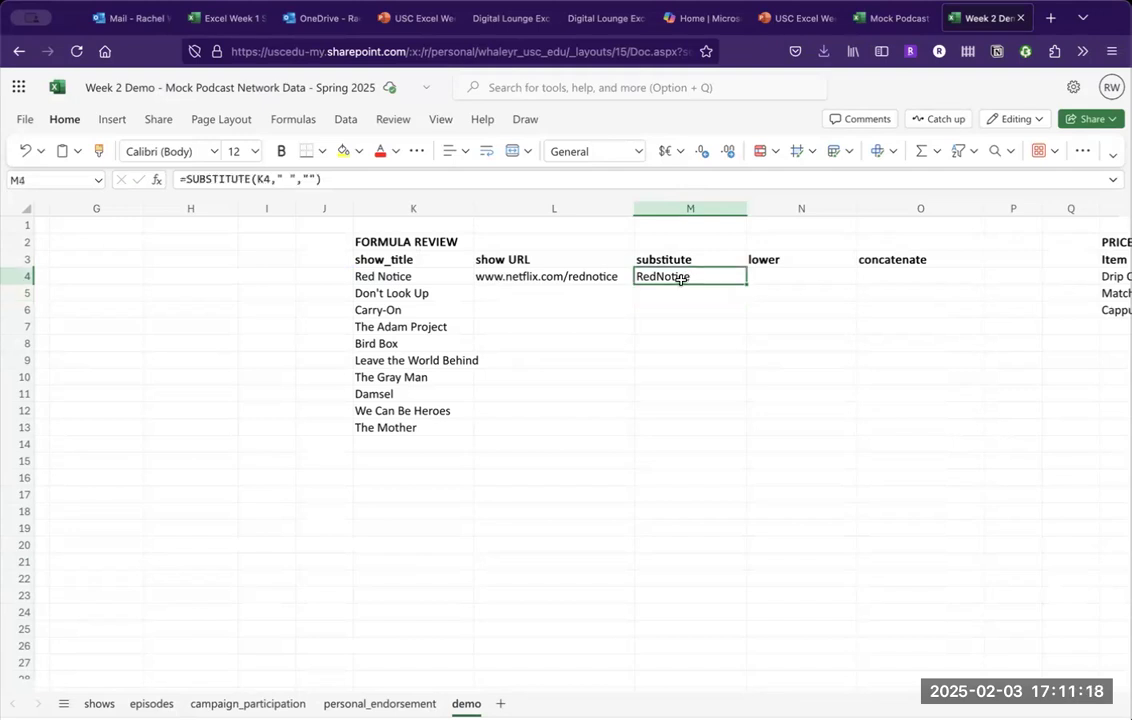
left_click(789, 275)
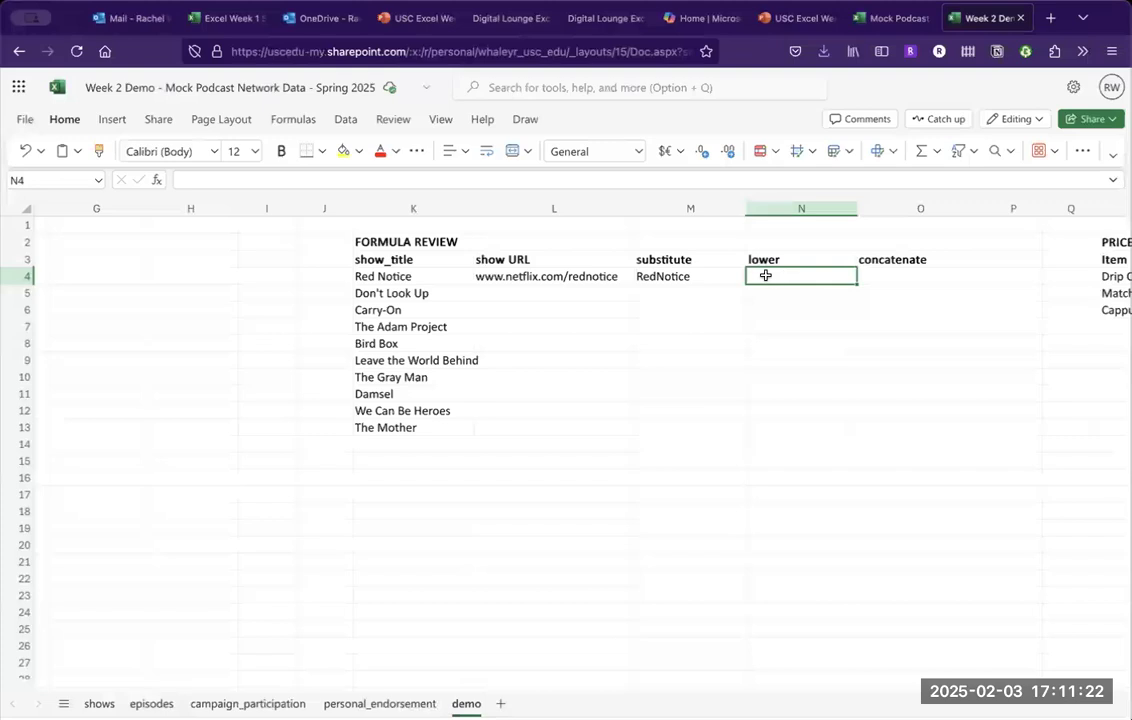
left_click(710, 279)
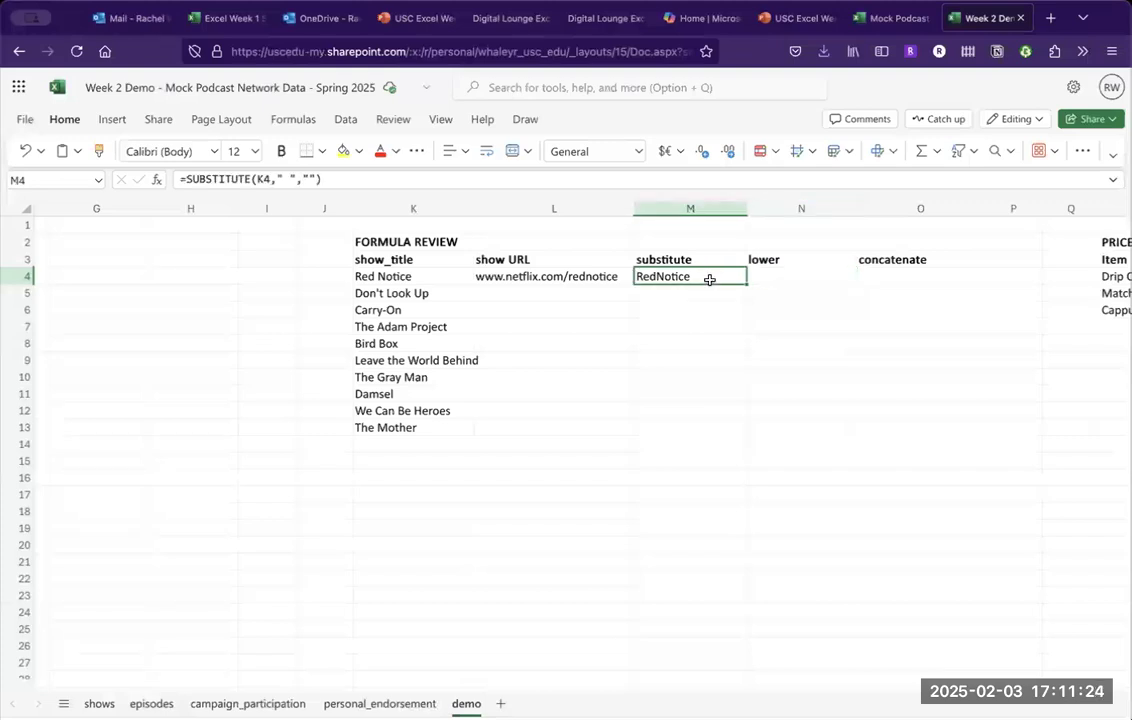
key("Right")
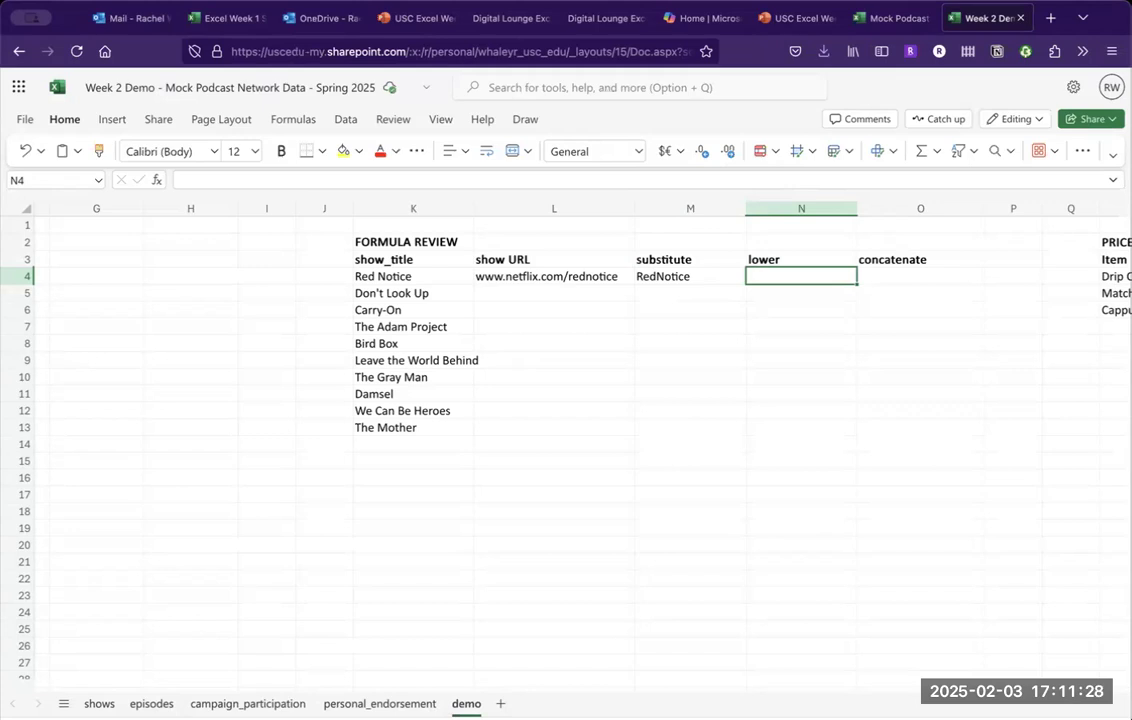
type("=lower")
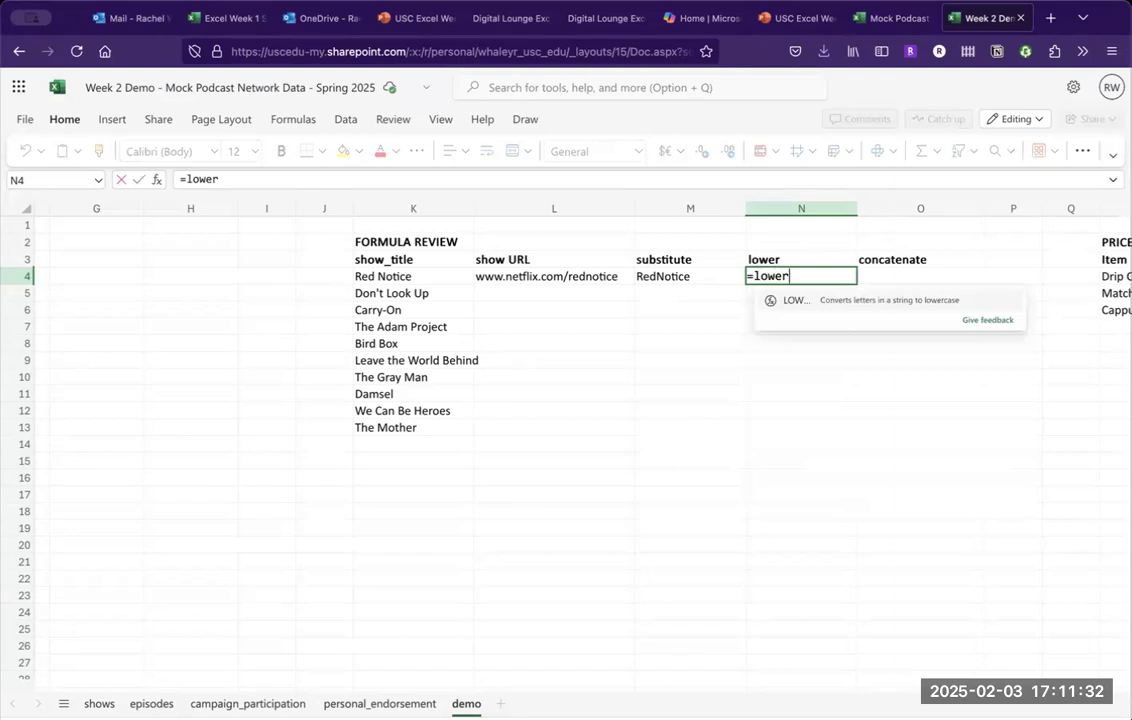
type("(")
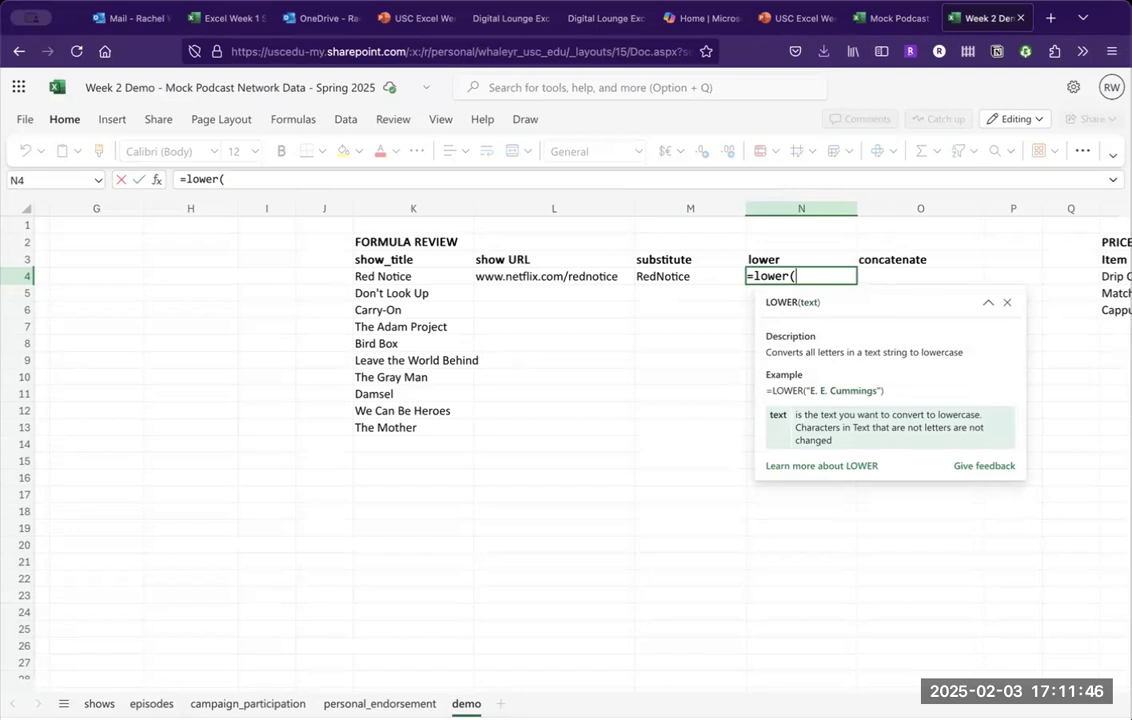
left_click(690, 276)
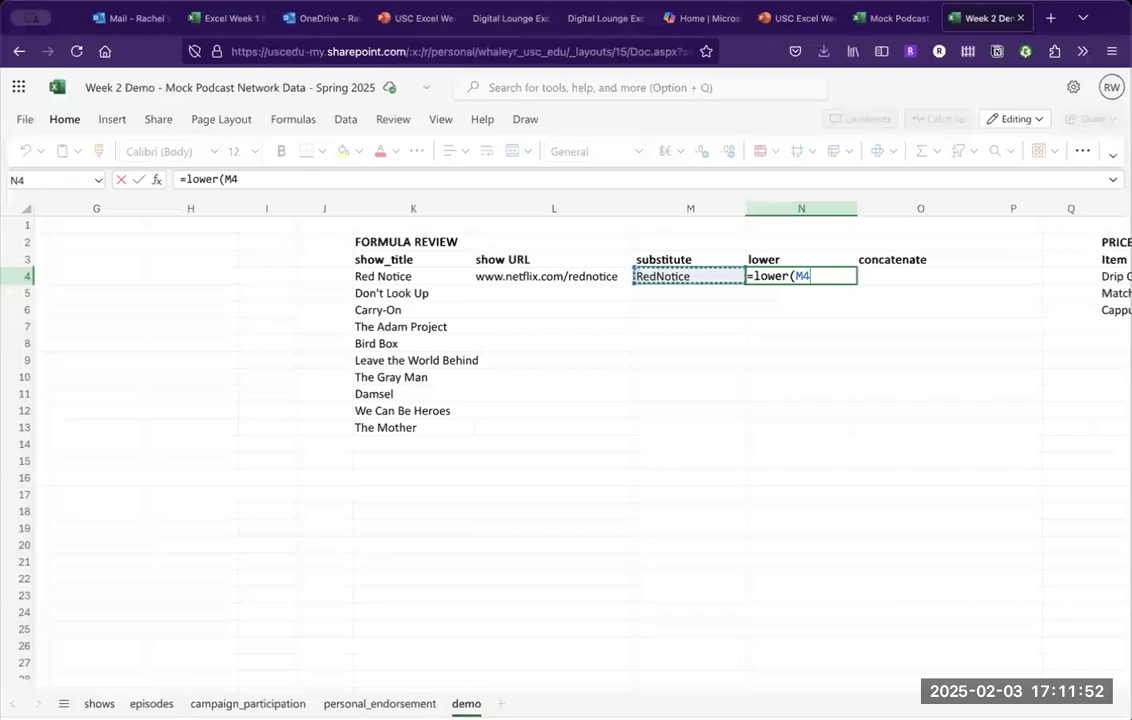
type(")")
key("Return")
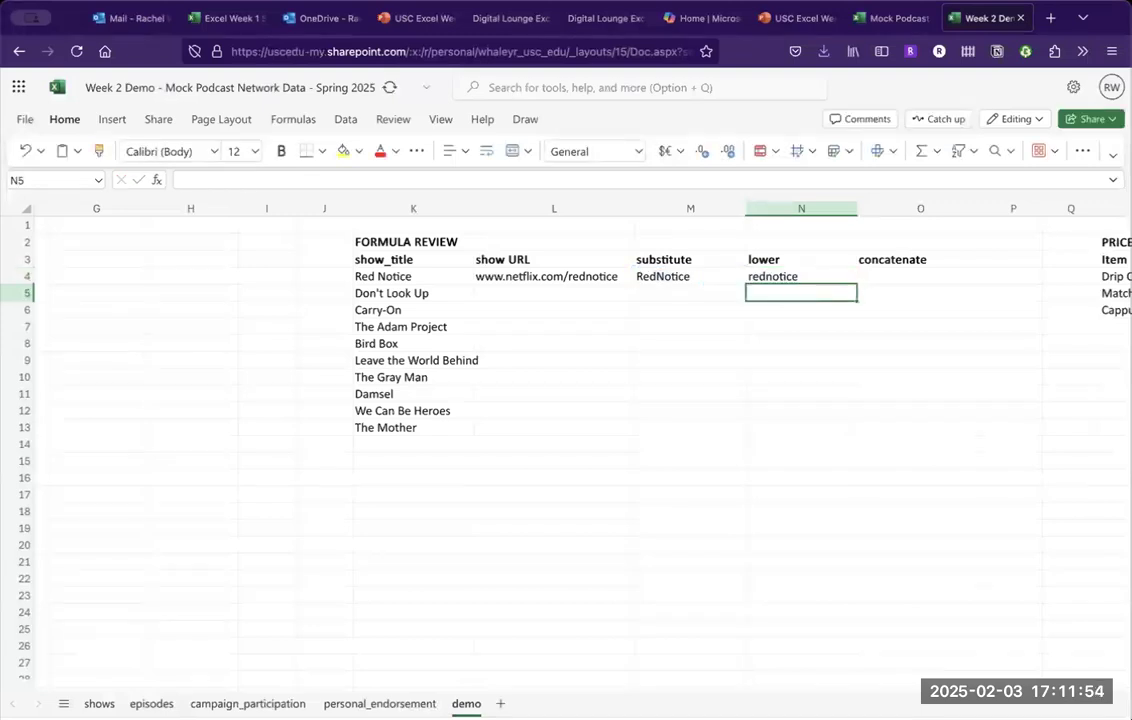
left_click(801, 276)
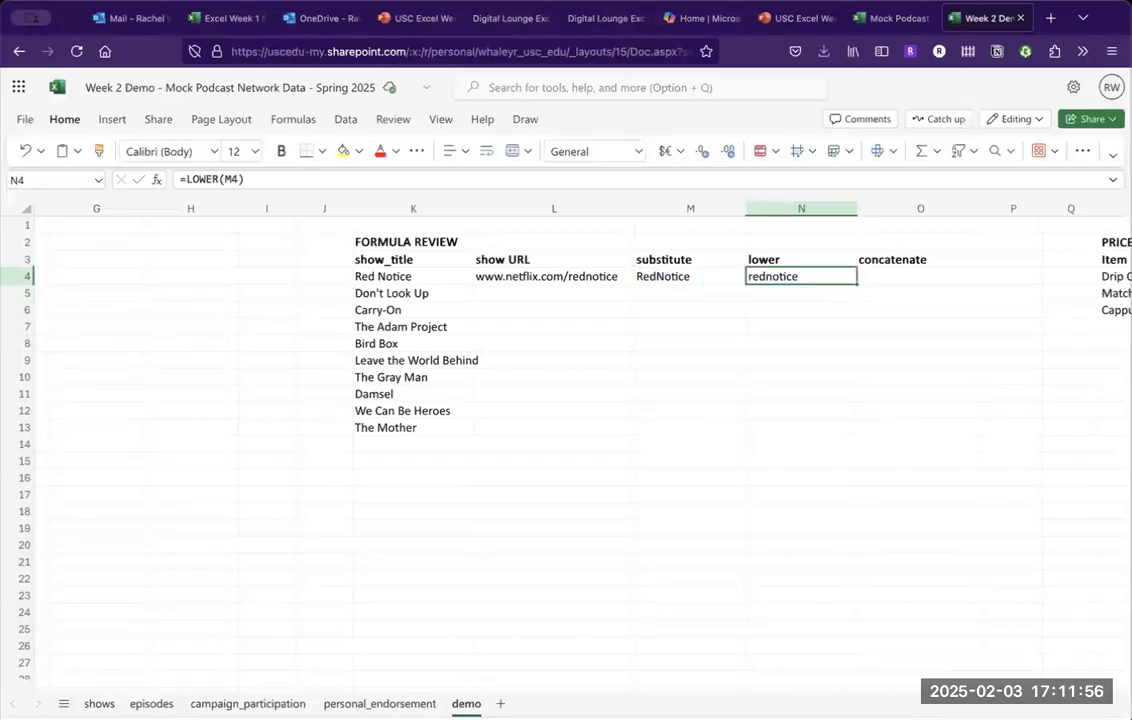
left_click(690, 276)
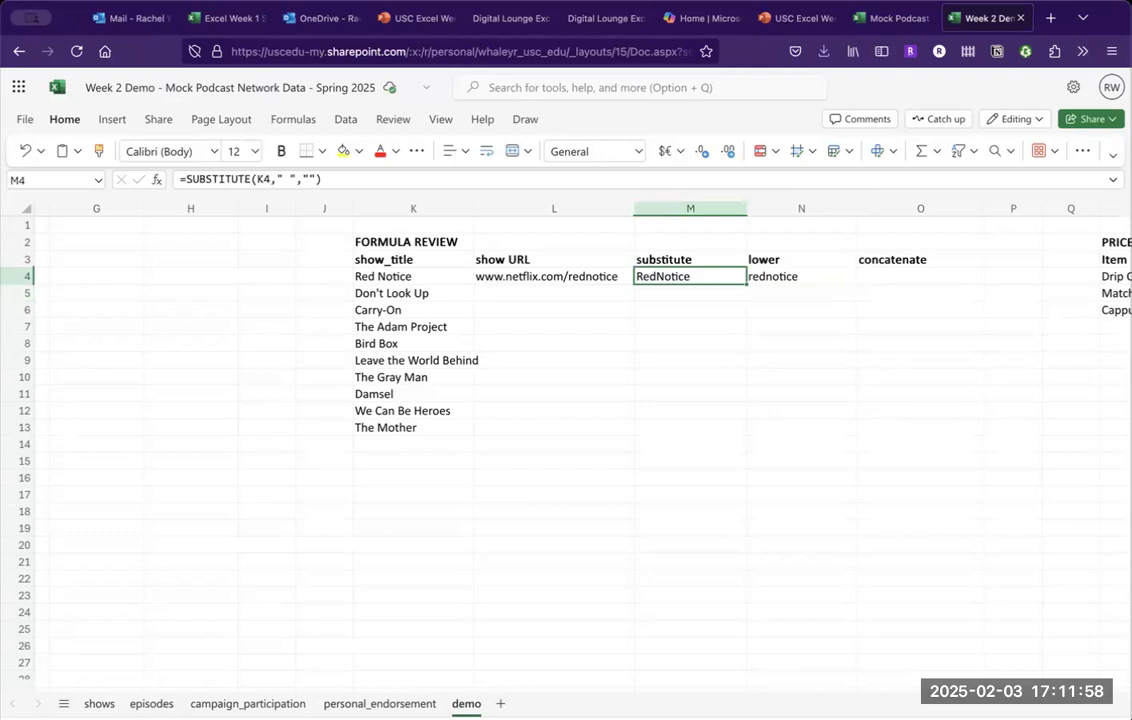
left_click(801, 276)
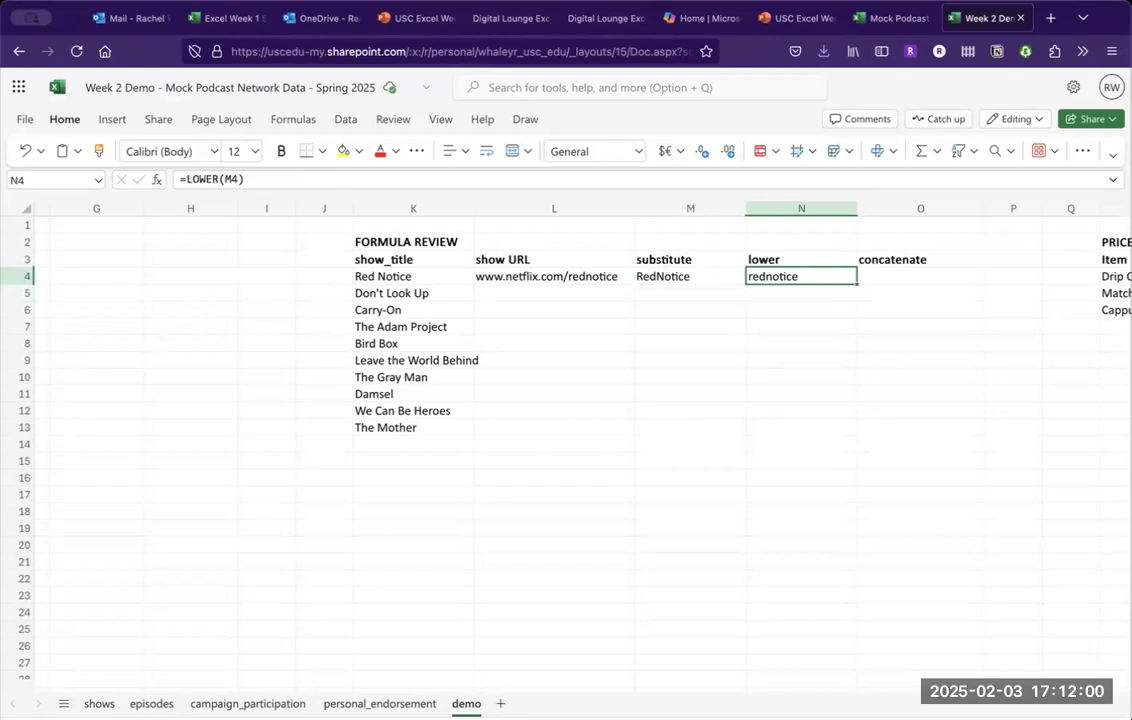
left_click(920, 276)
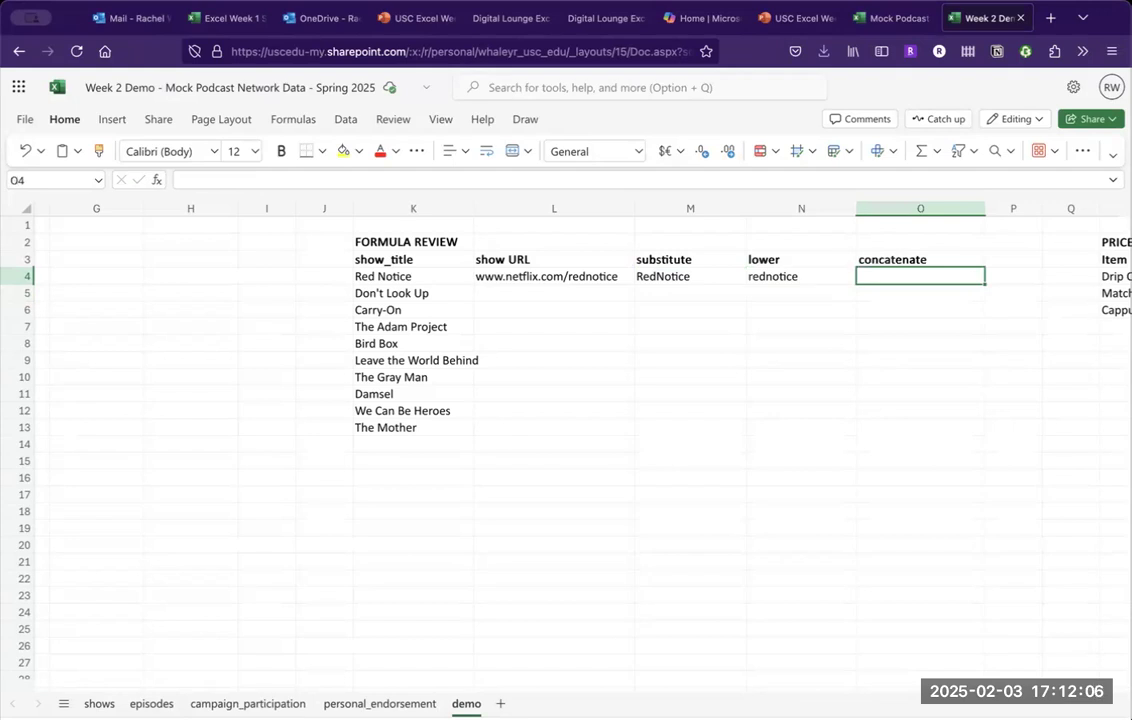
type("=")
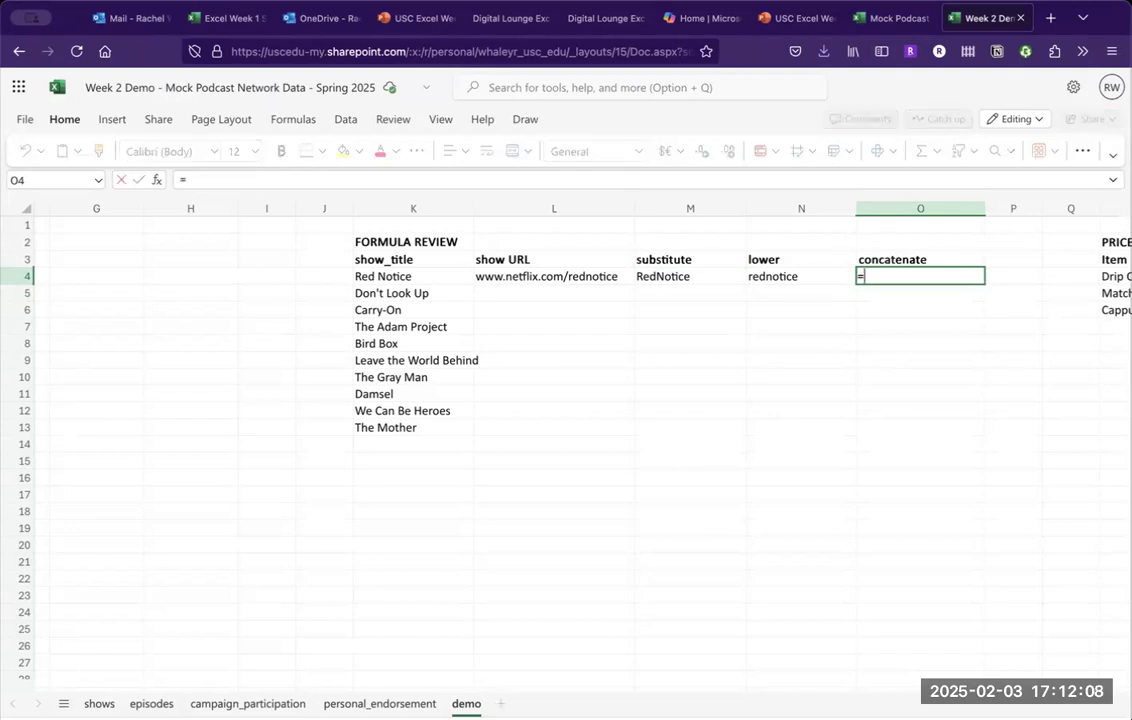
type("con")
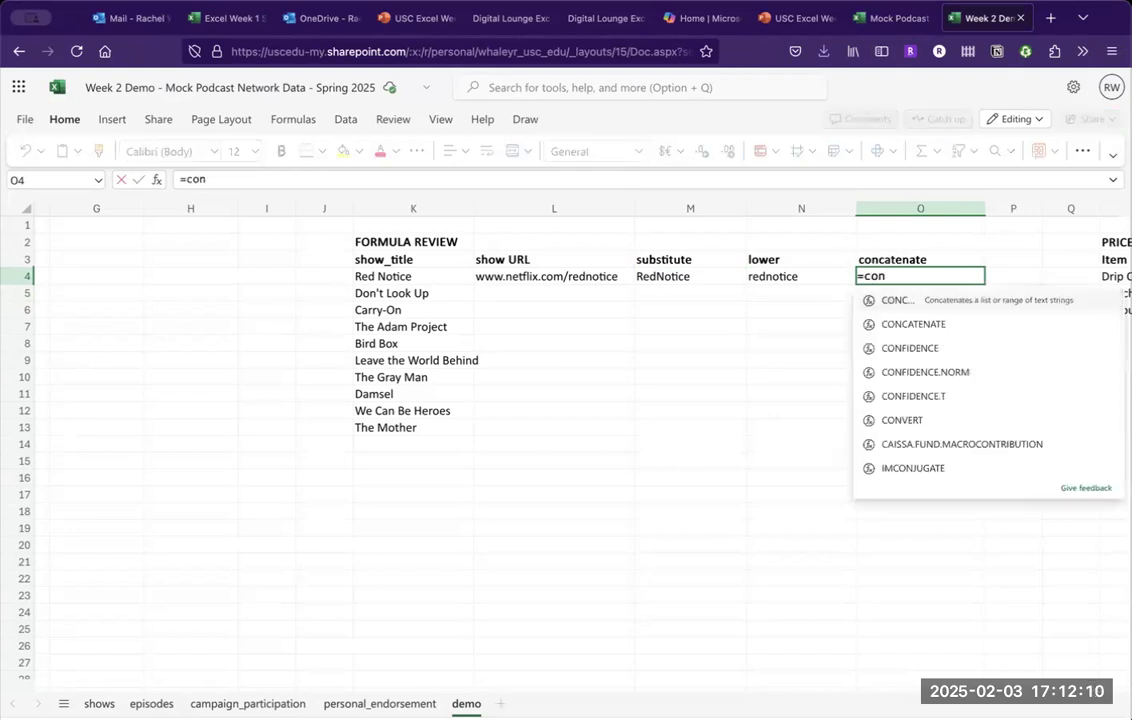
key("Down")
key("Tab")
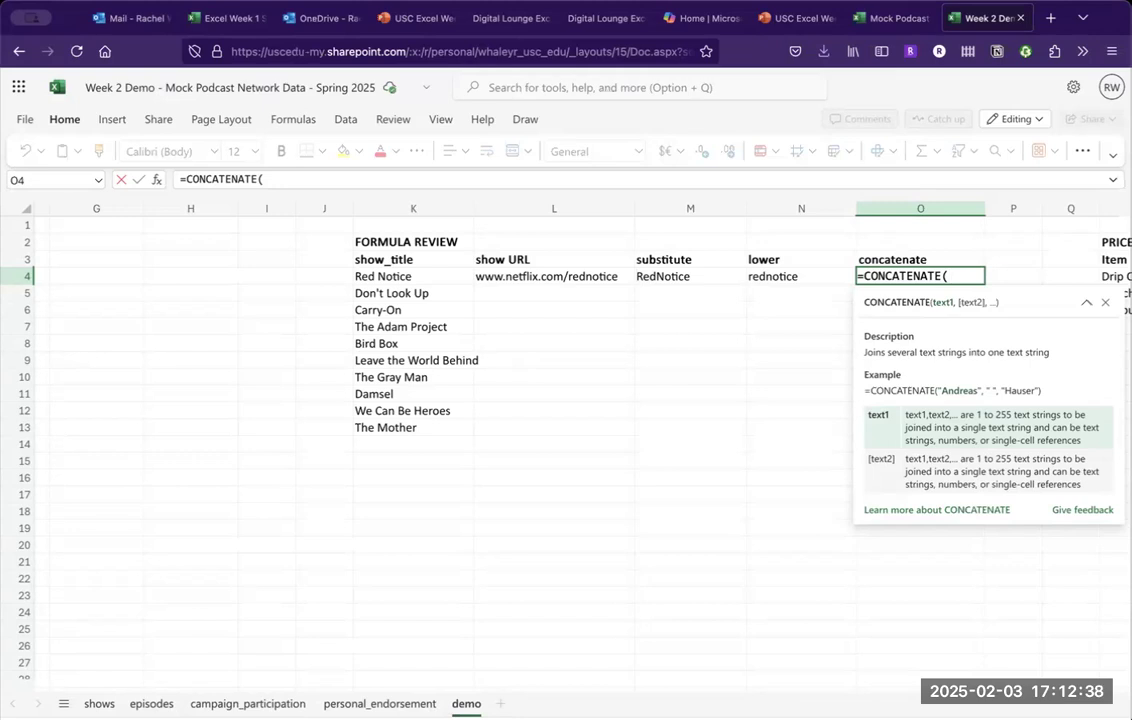
type("\"www.netflix.com")
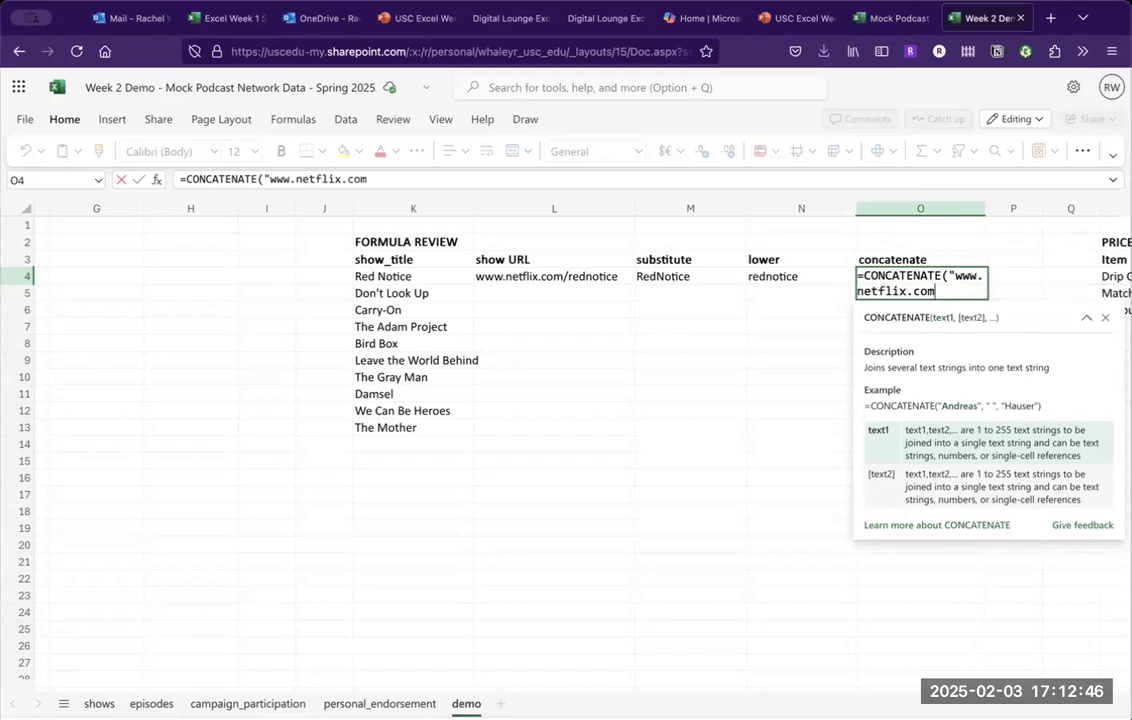
type("/\",")
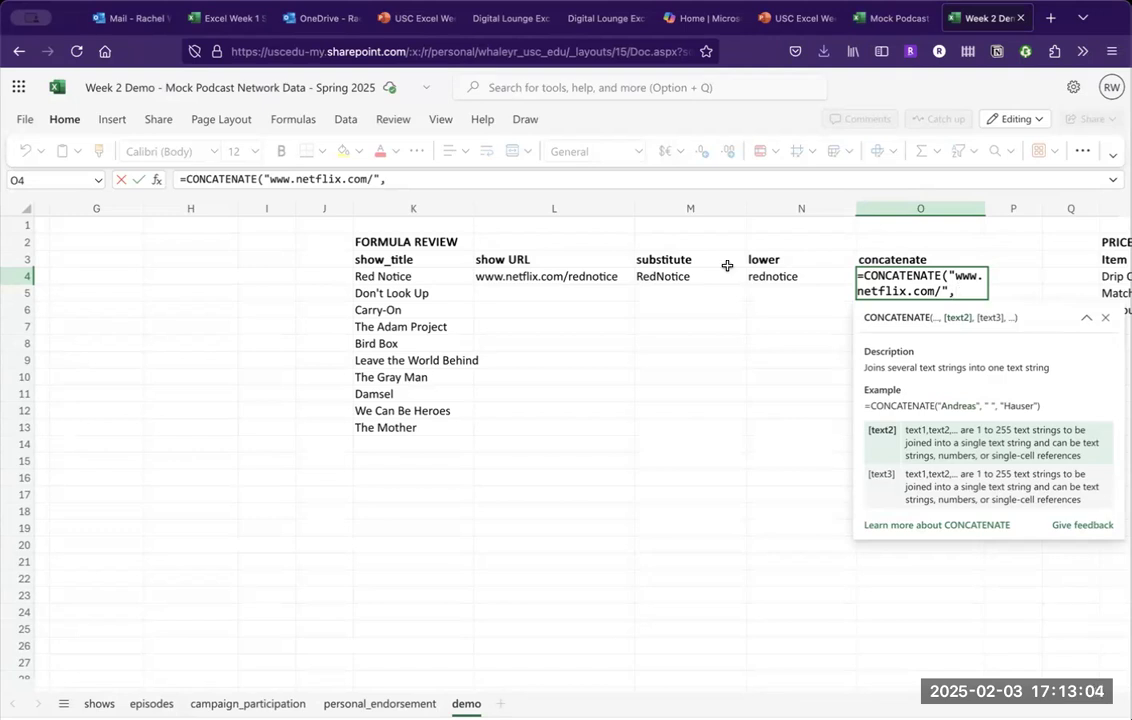
left_click(780, 277)
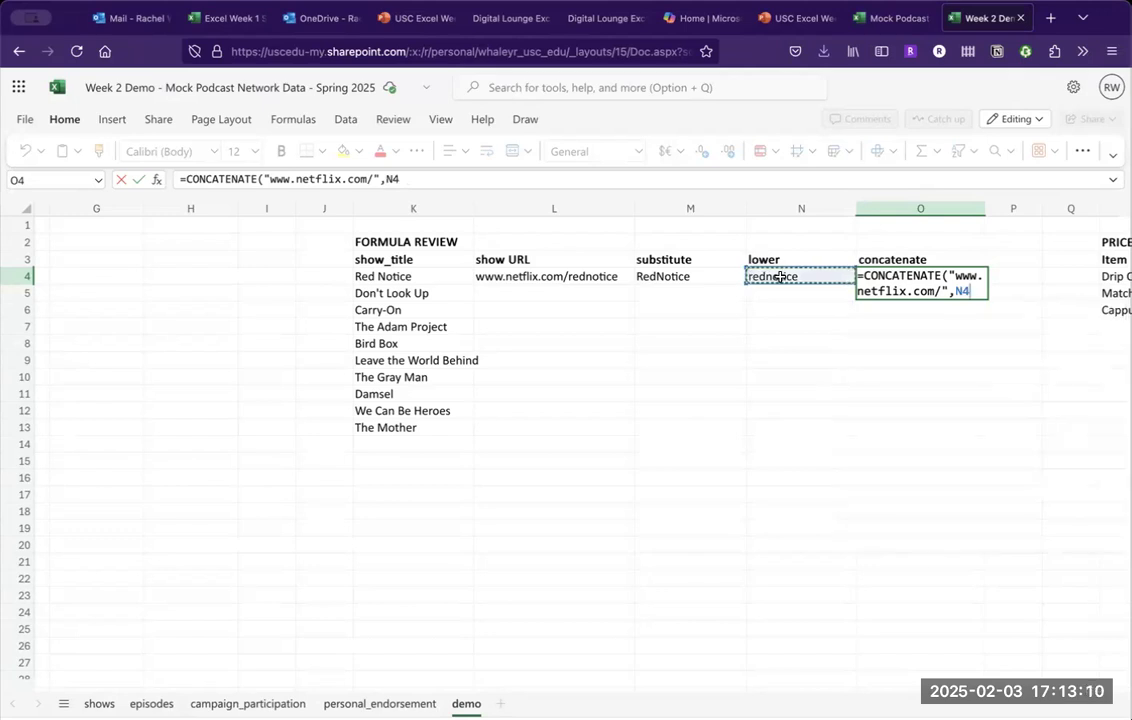
type(")")
key("Return")
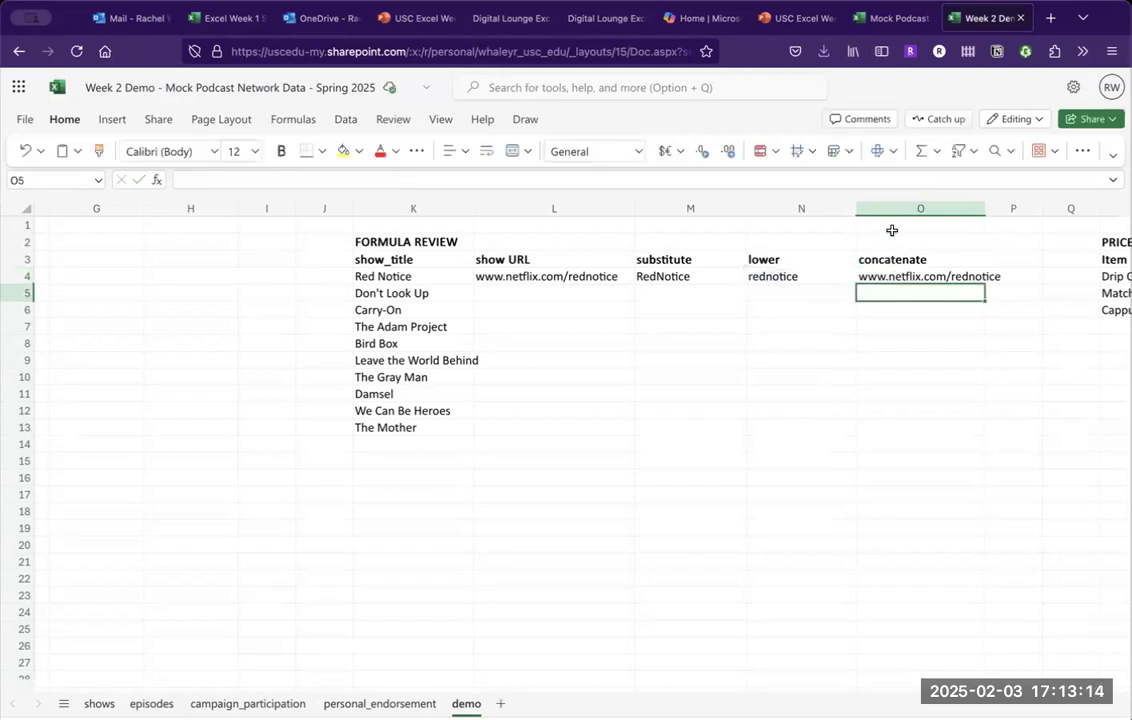
left_click_drag(984, 208, 1013, 208)
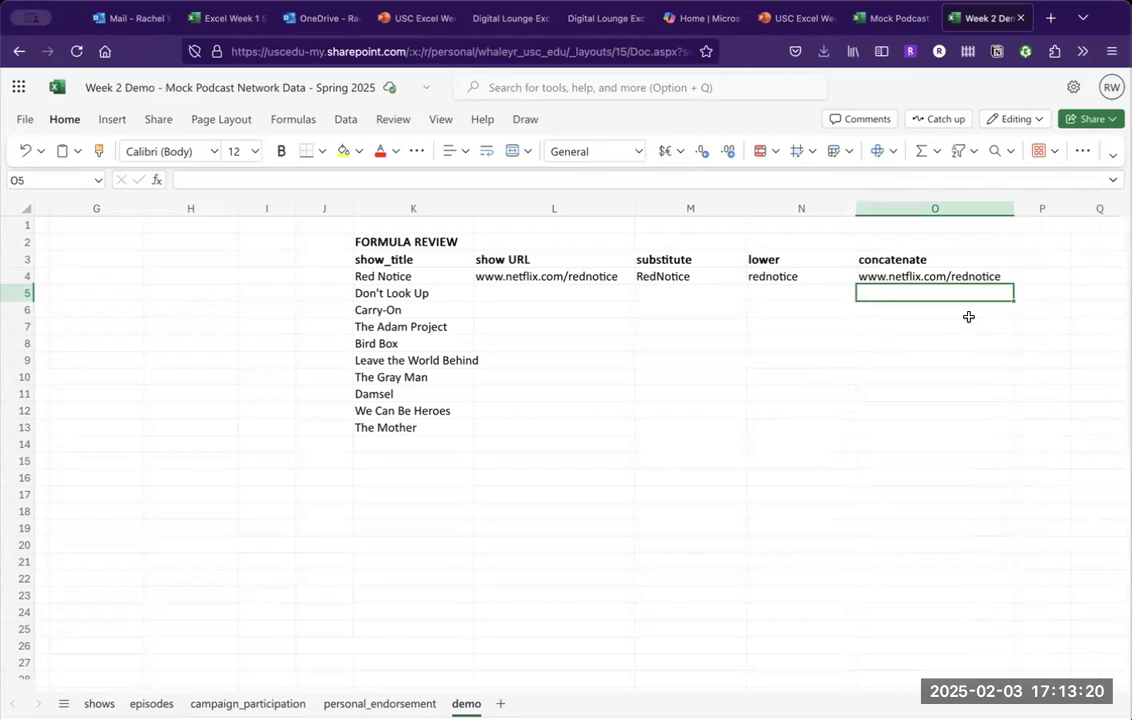
left_click(670, 276)
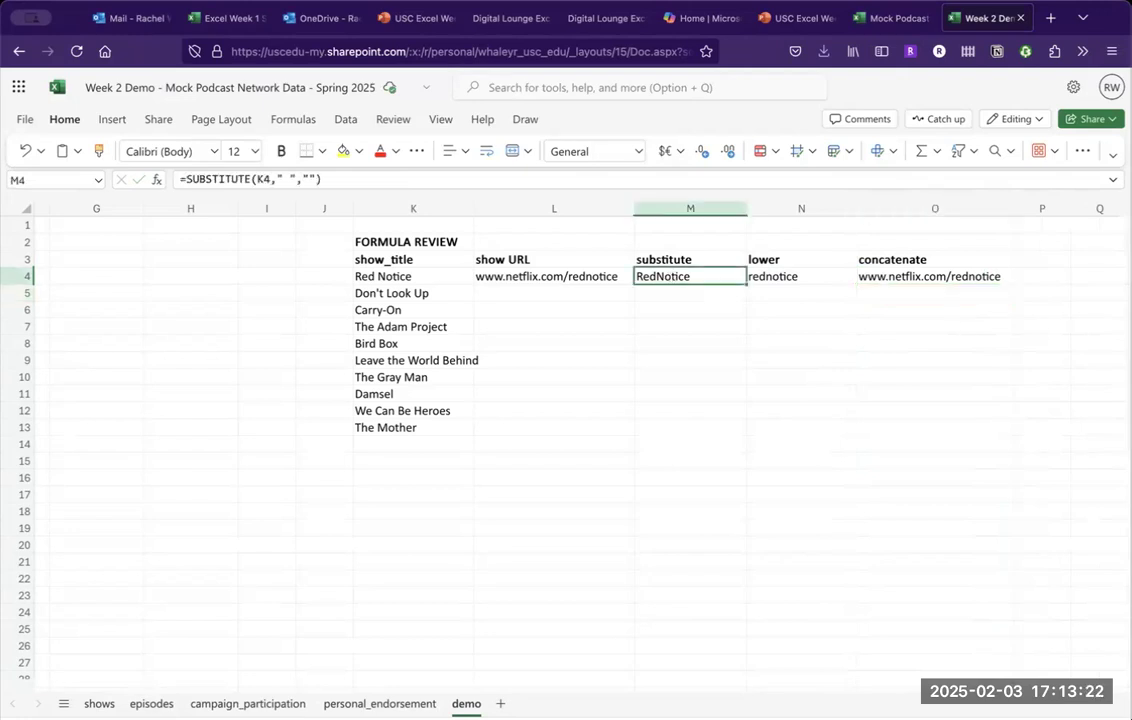
key("Right")
key("Right")
key("Left")
key("Left")
key("Left")
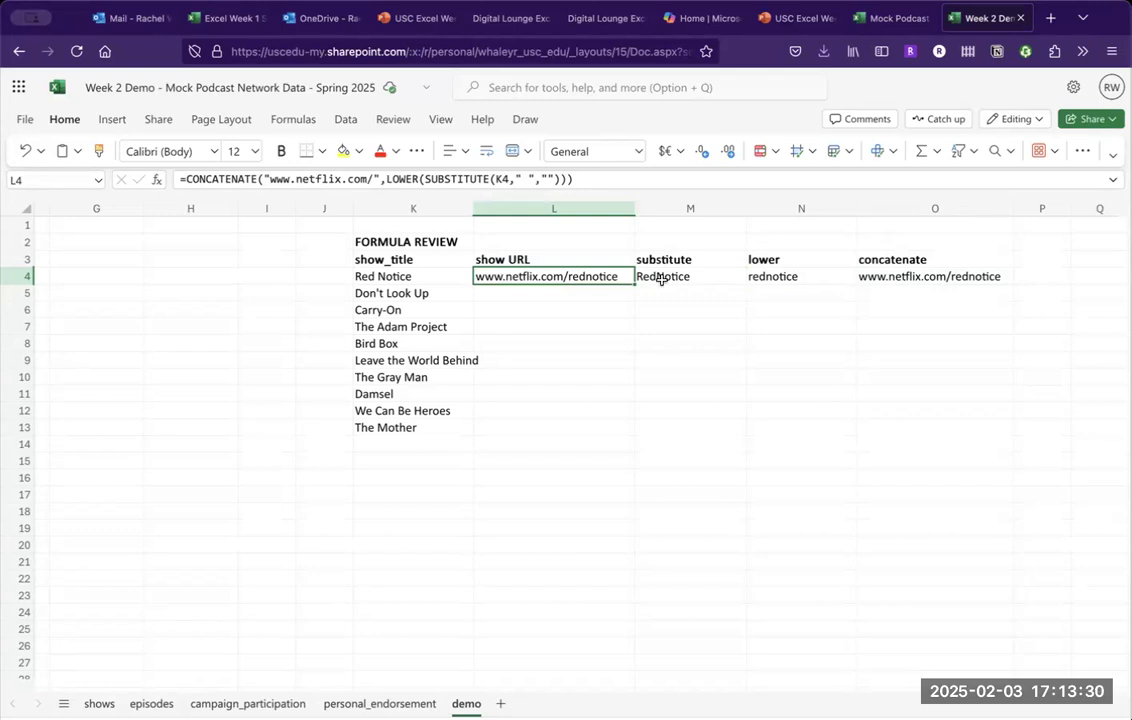
mouse_move(196, 172)
left_click(679, 287)
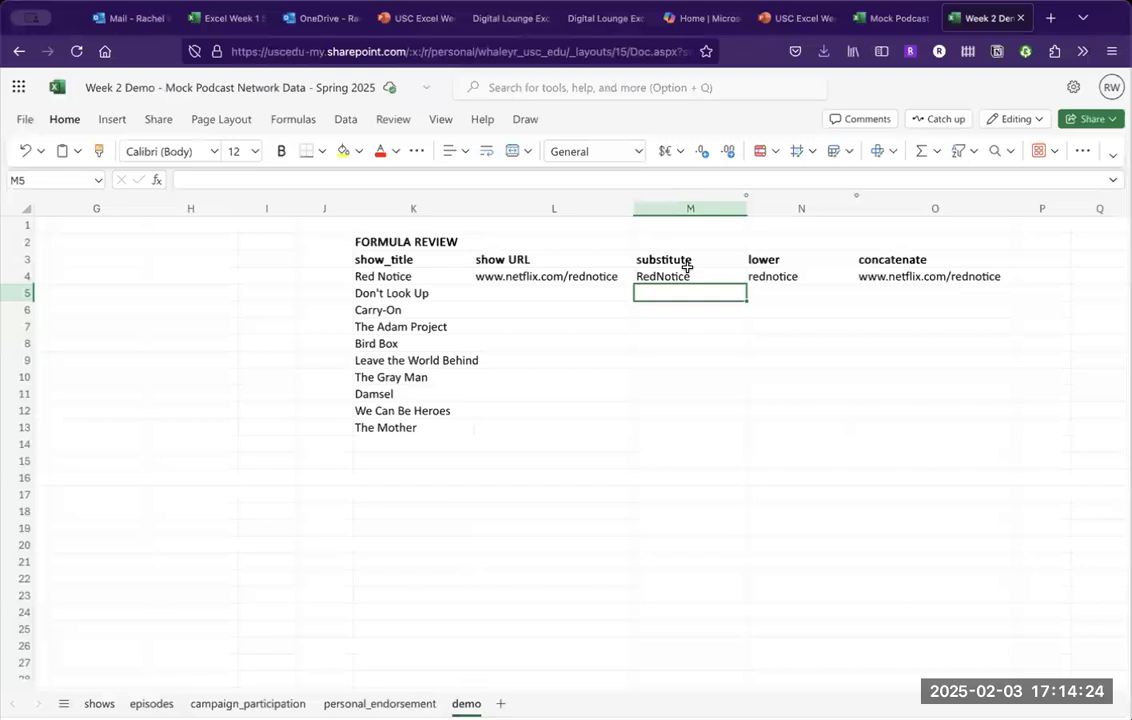
left_click(614, 276)
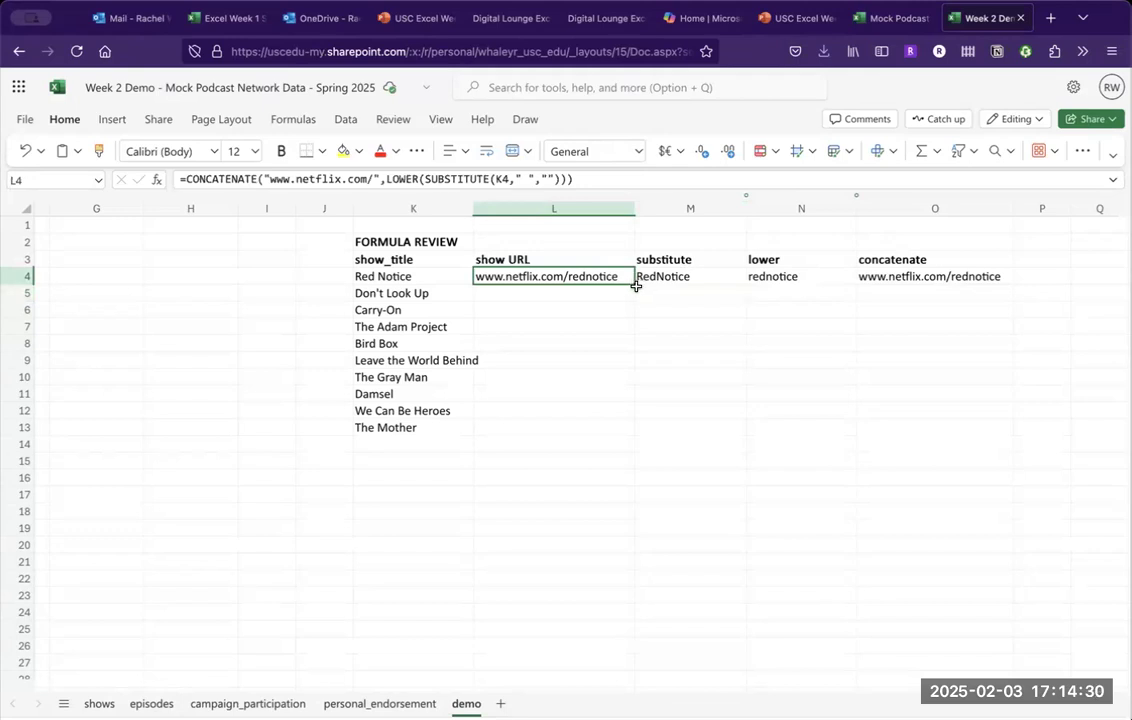
Fill the show URL formula down L4:L11, then advance the class slide deck one slide.
left_click_drag(634, 283, 636, 400)
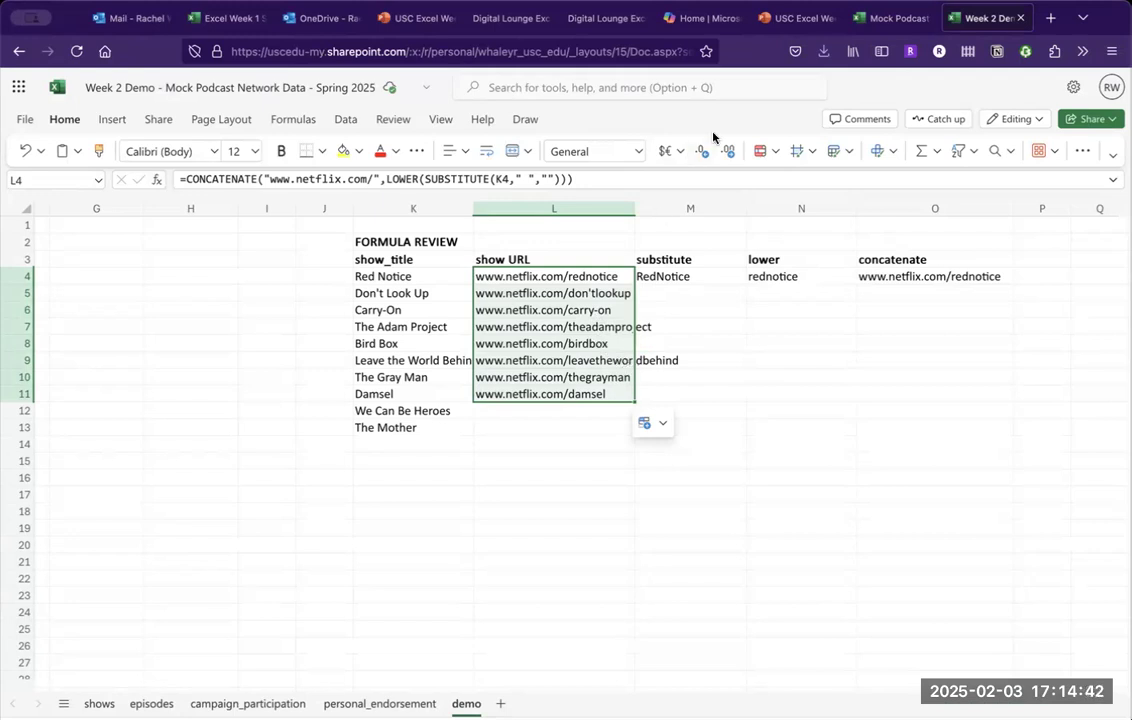
left_click(787, 18)
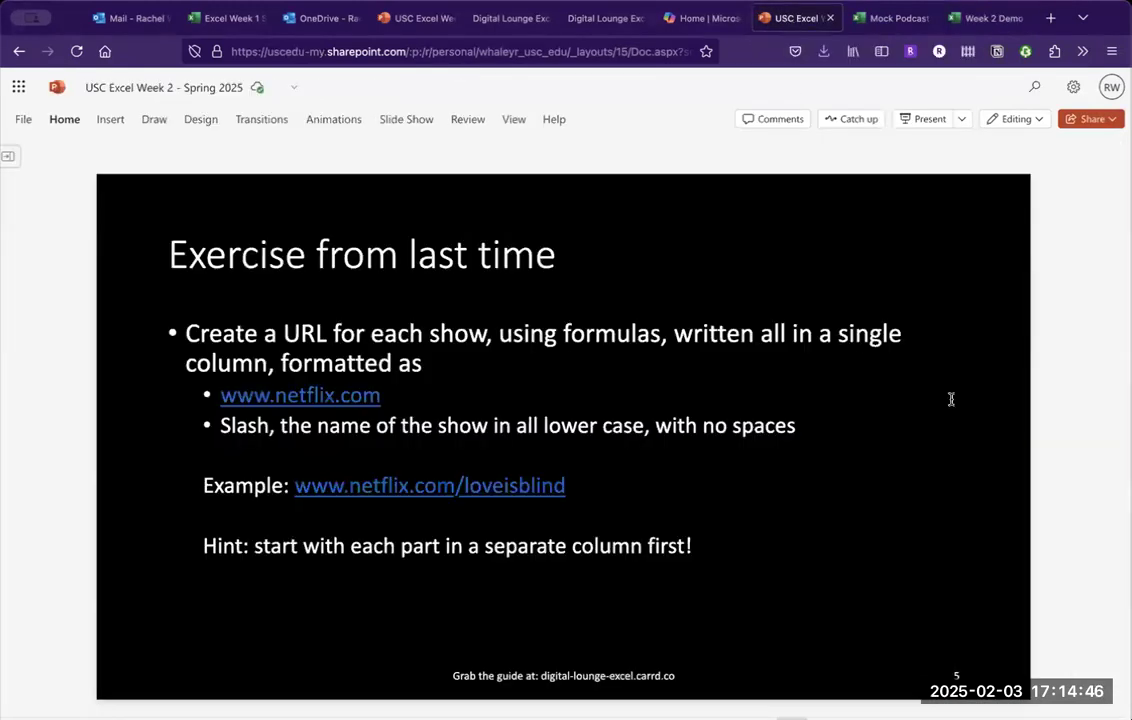
key("Page_Down")
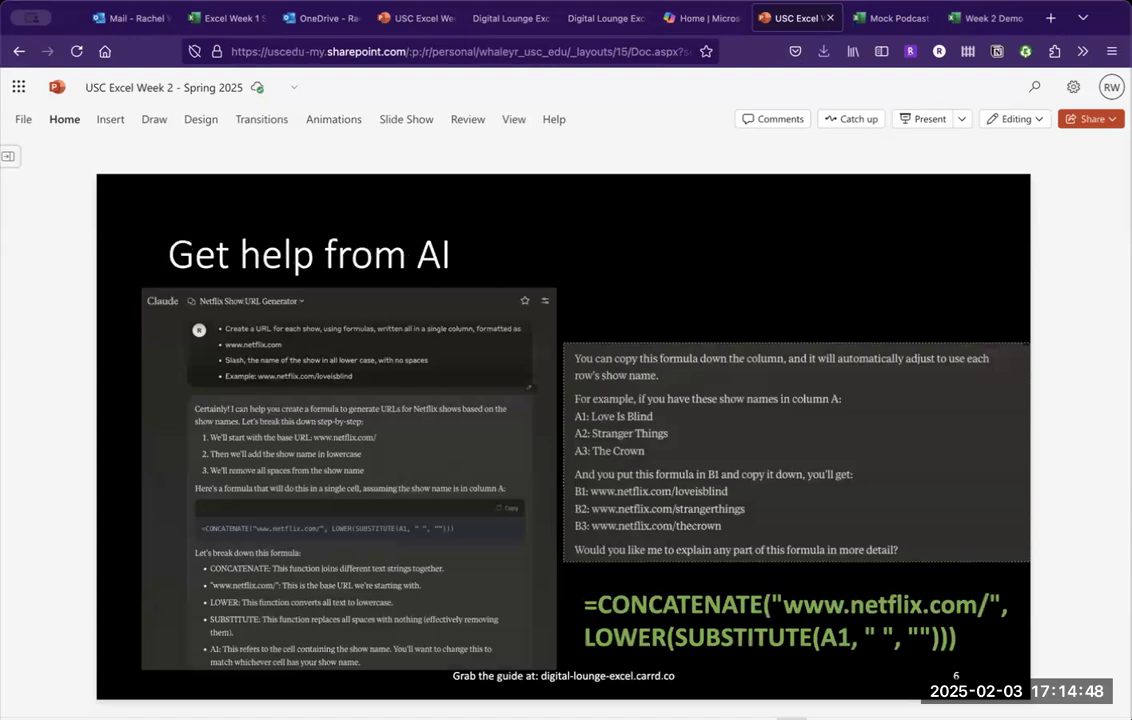
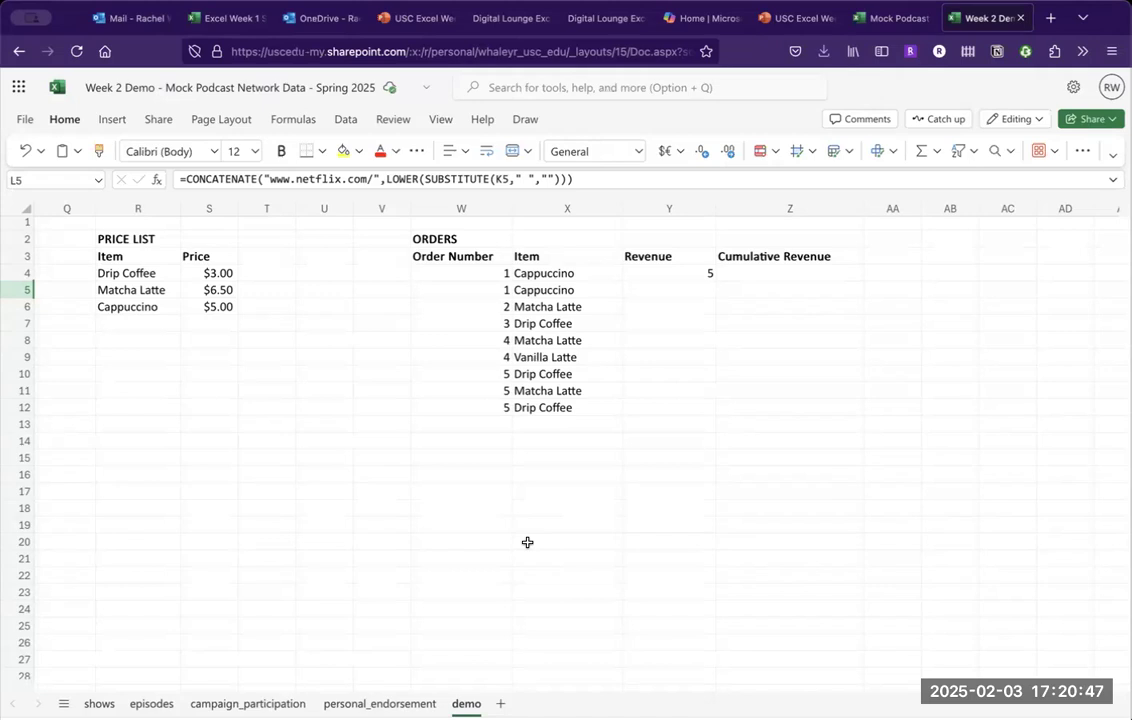
left_click(663, 272)
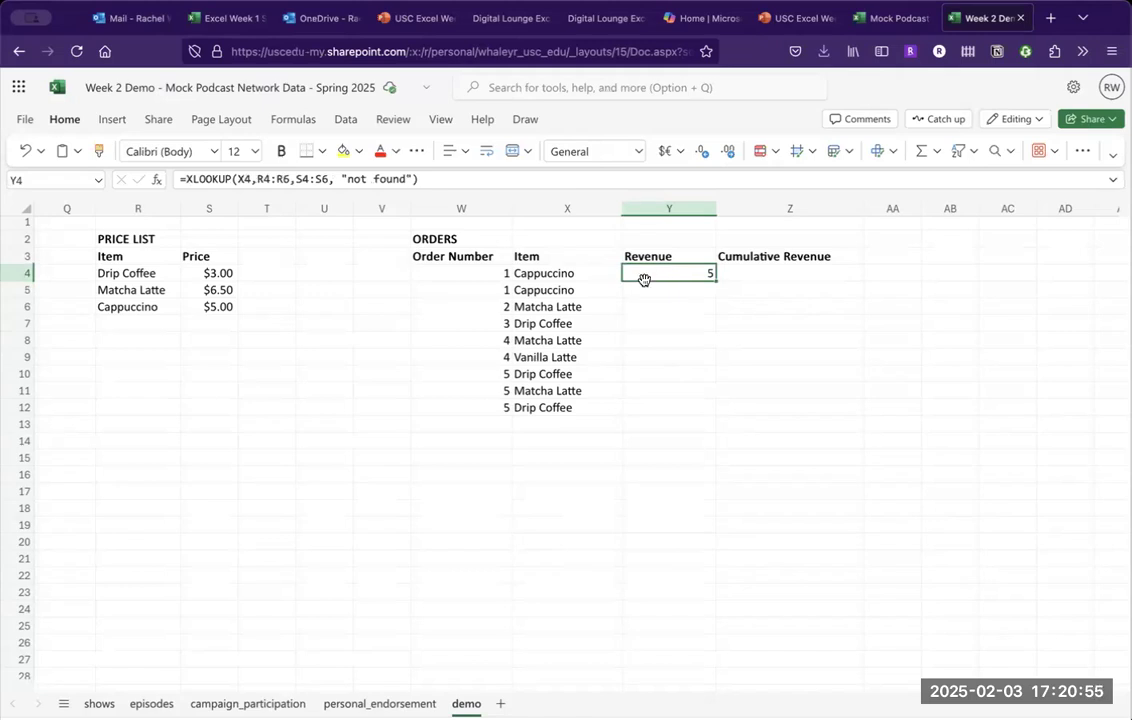
left_click(196, 178)
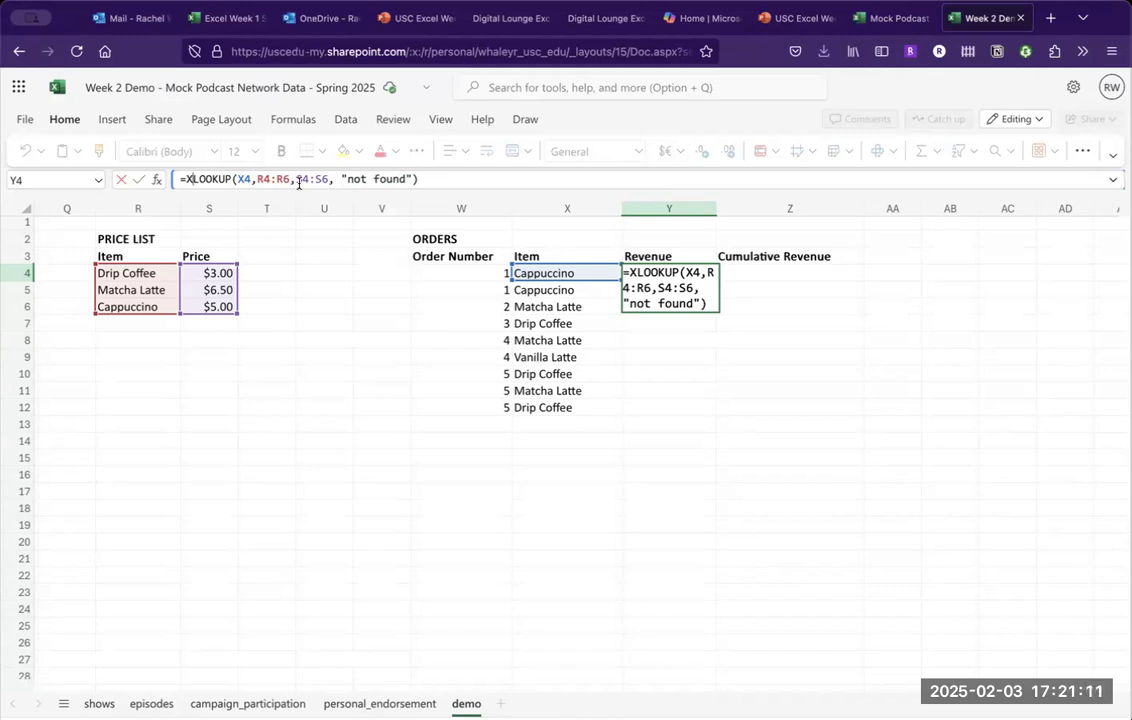
left_click(417, 180)
key("BackSpace")
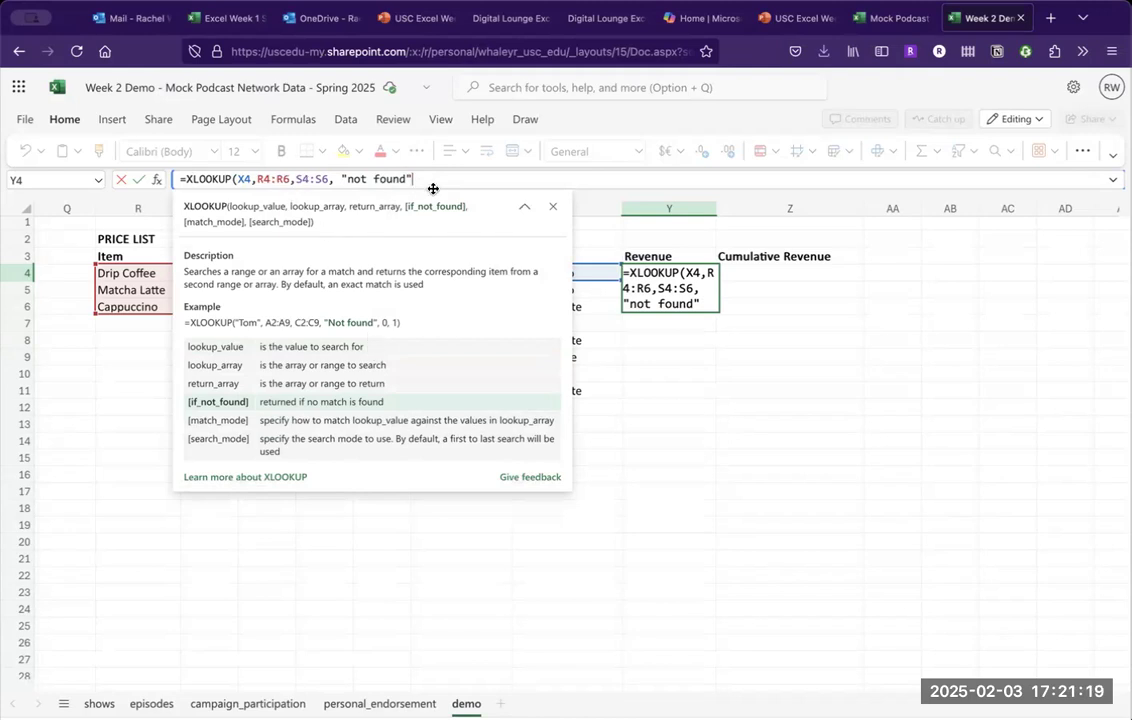
type(")")
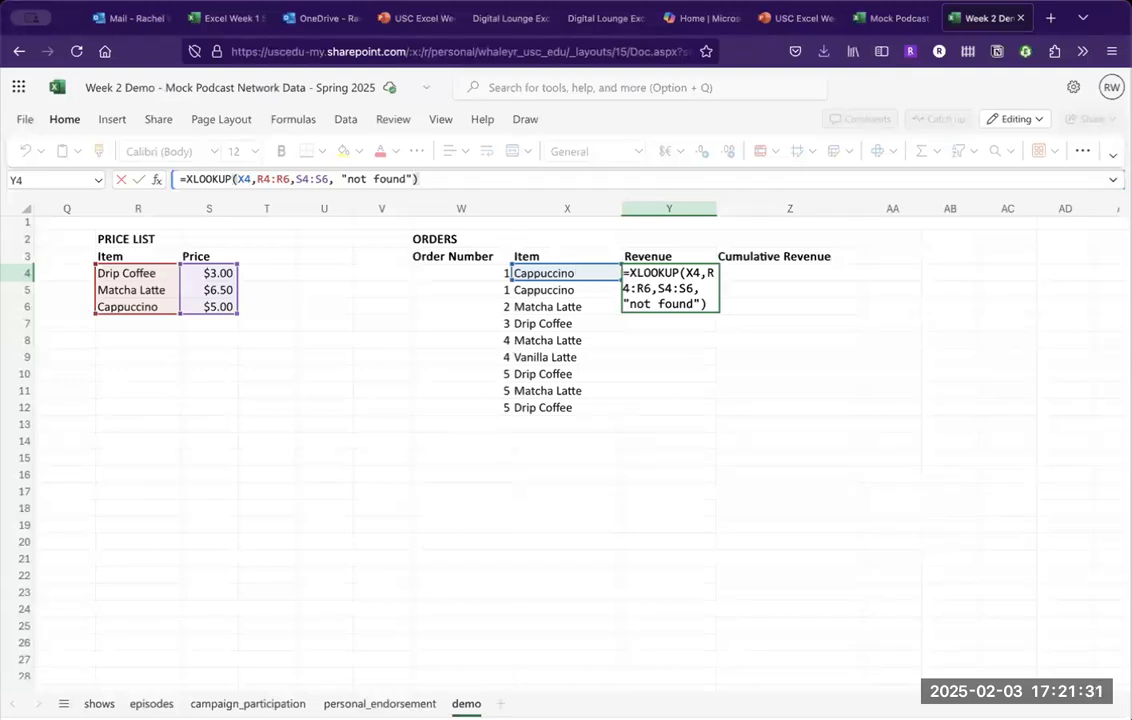
key("BackSpace")
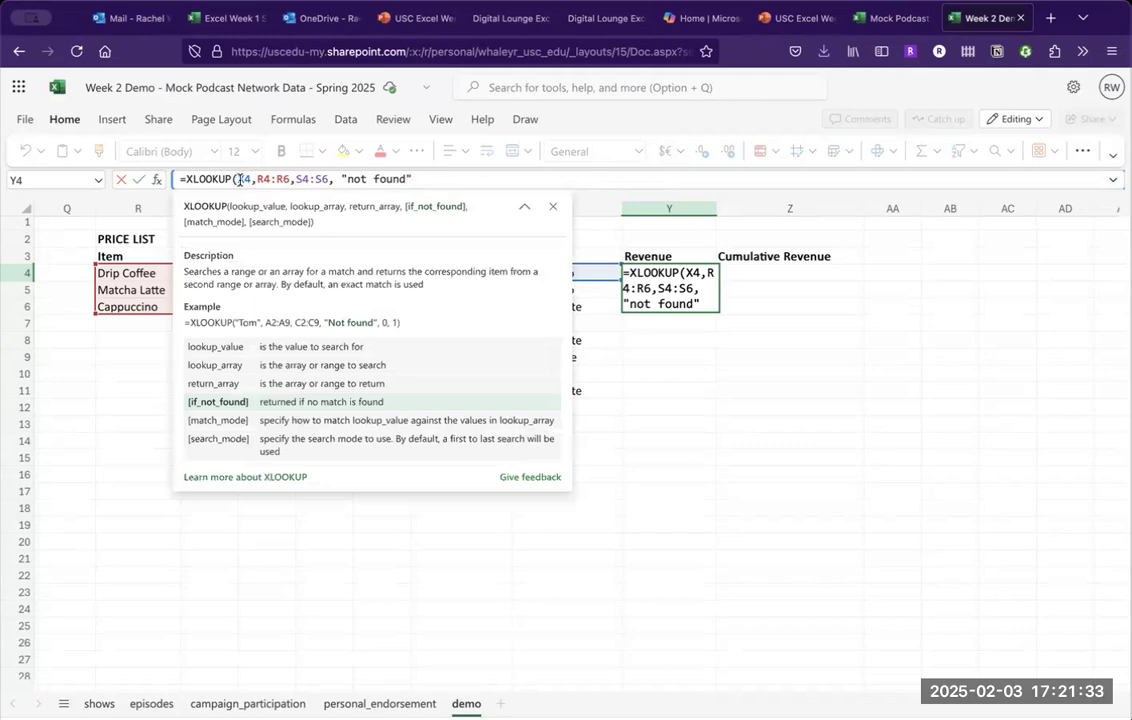
type(")")
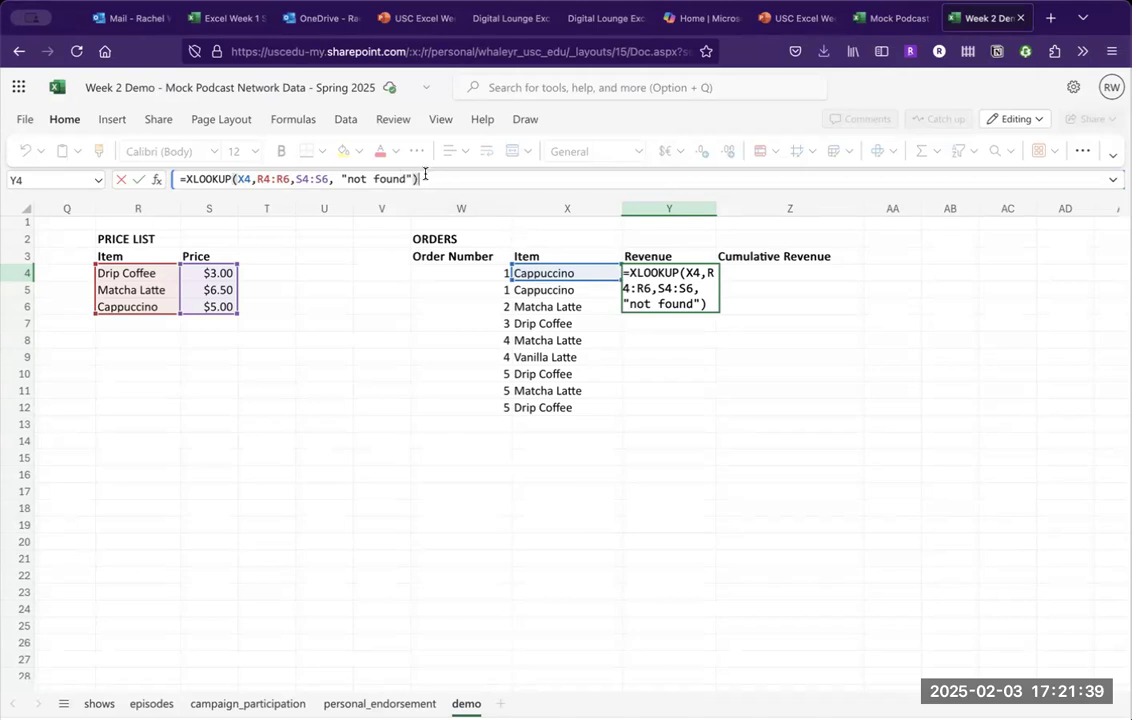
key("BackSpace")
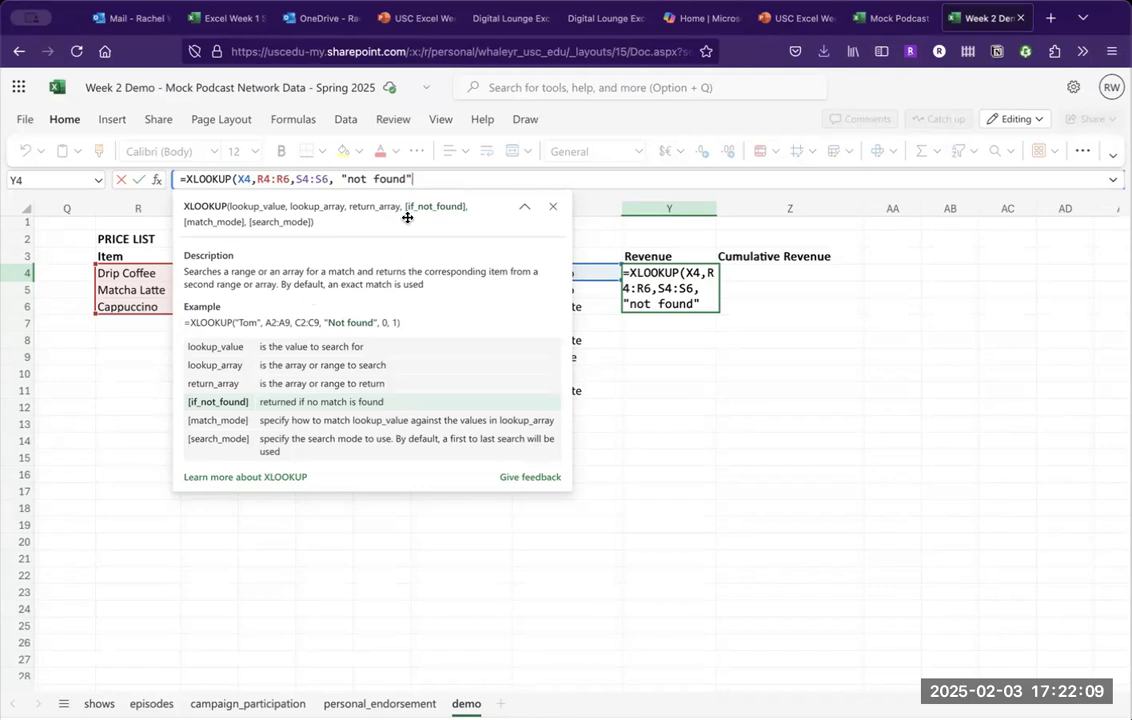
type(")")
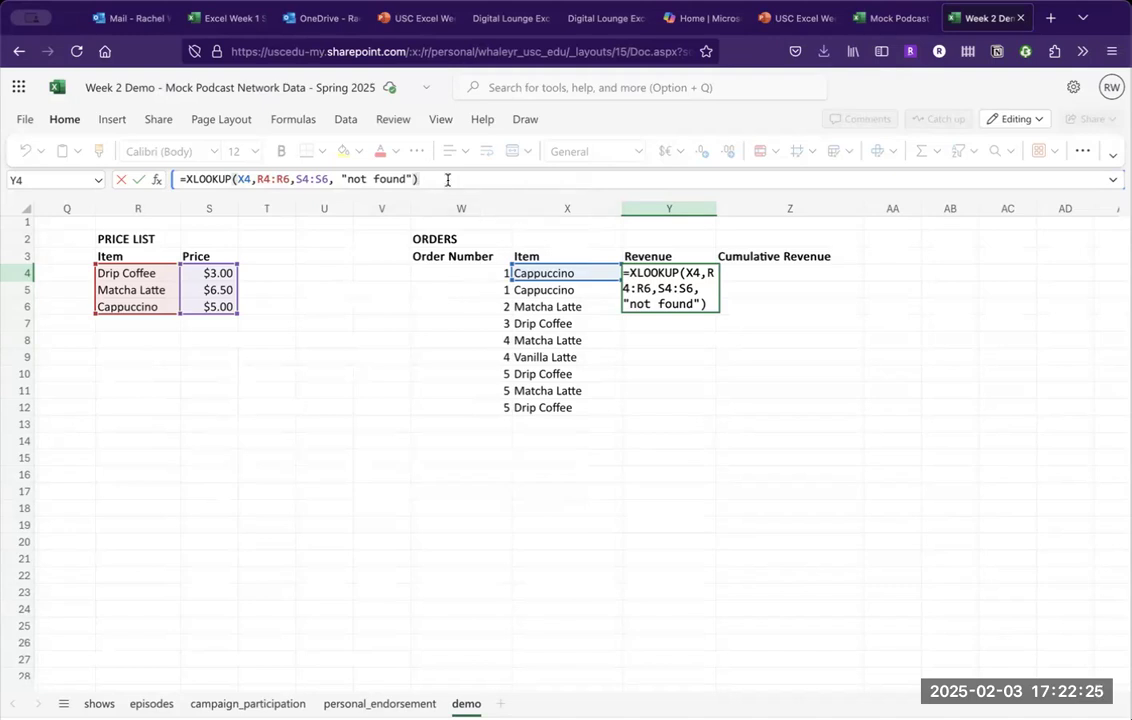
key("BackSpace")
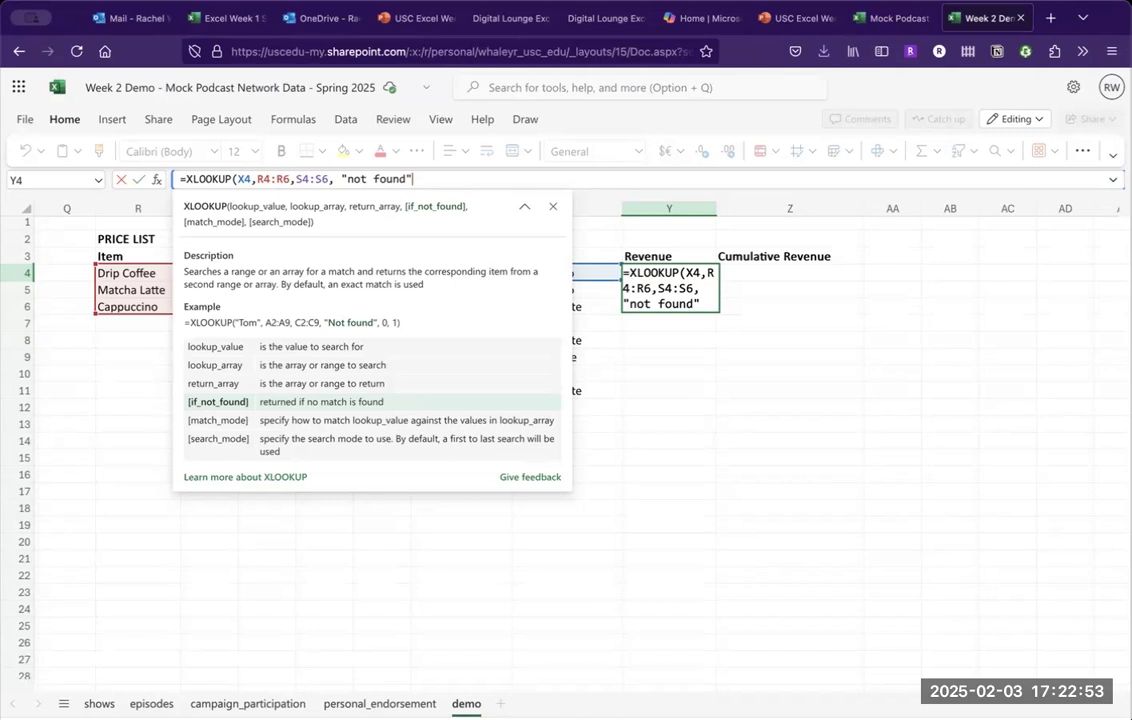
type(")")
key("Return")
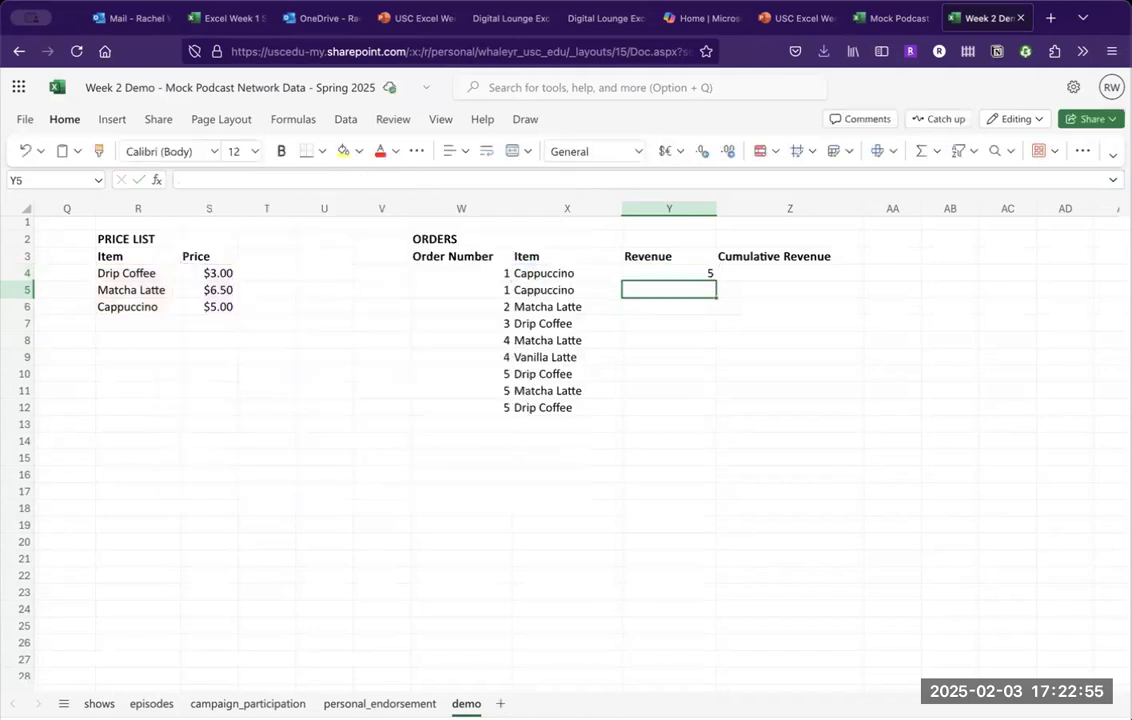
Apply the Currency number format to Y4 so the first order's Revenue reads $5.00.
key("Up")
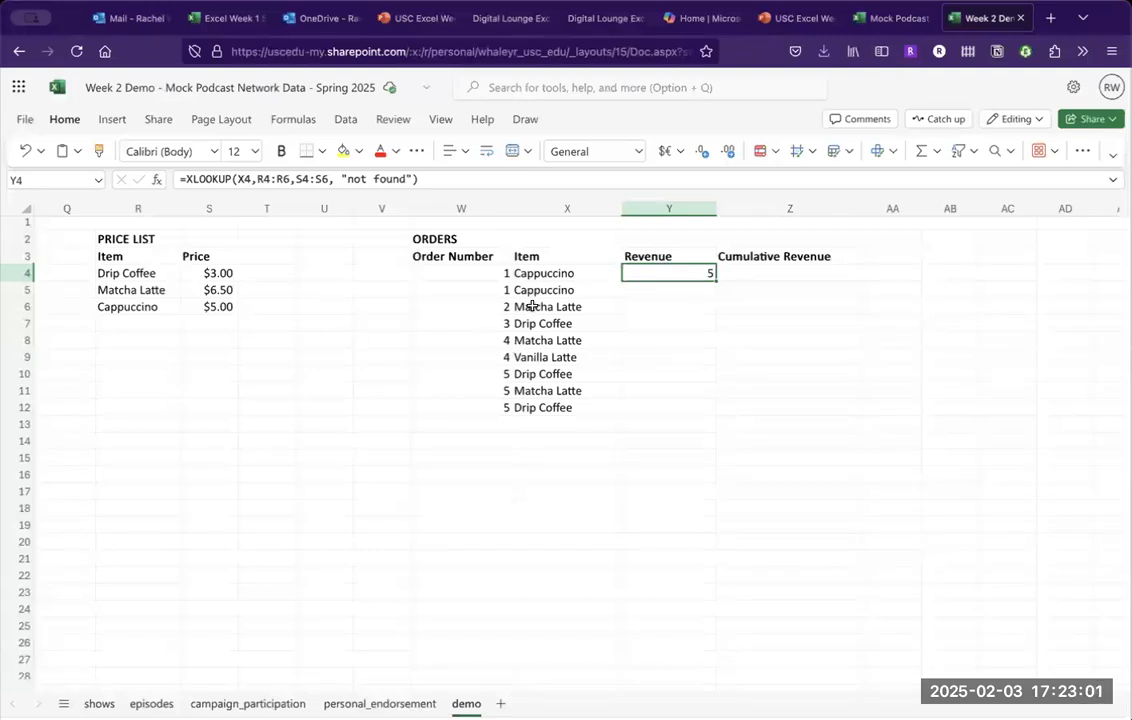
left_click(636, 151)
left_click(611, 224)
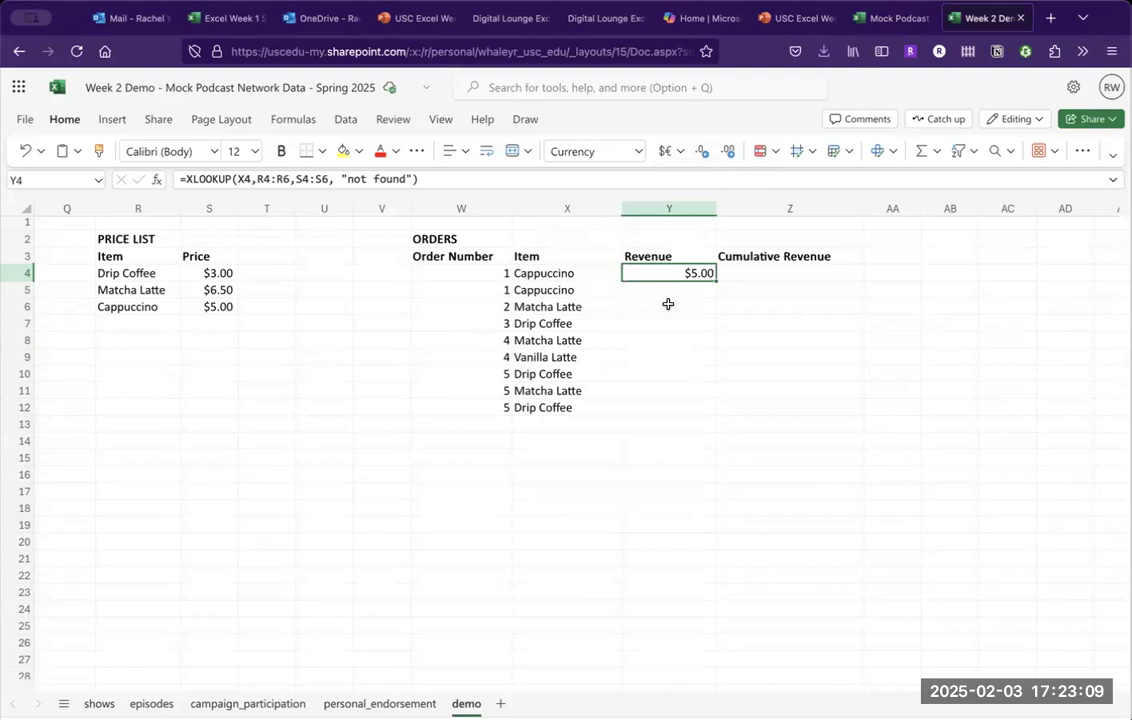
left_click(668, 303)
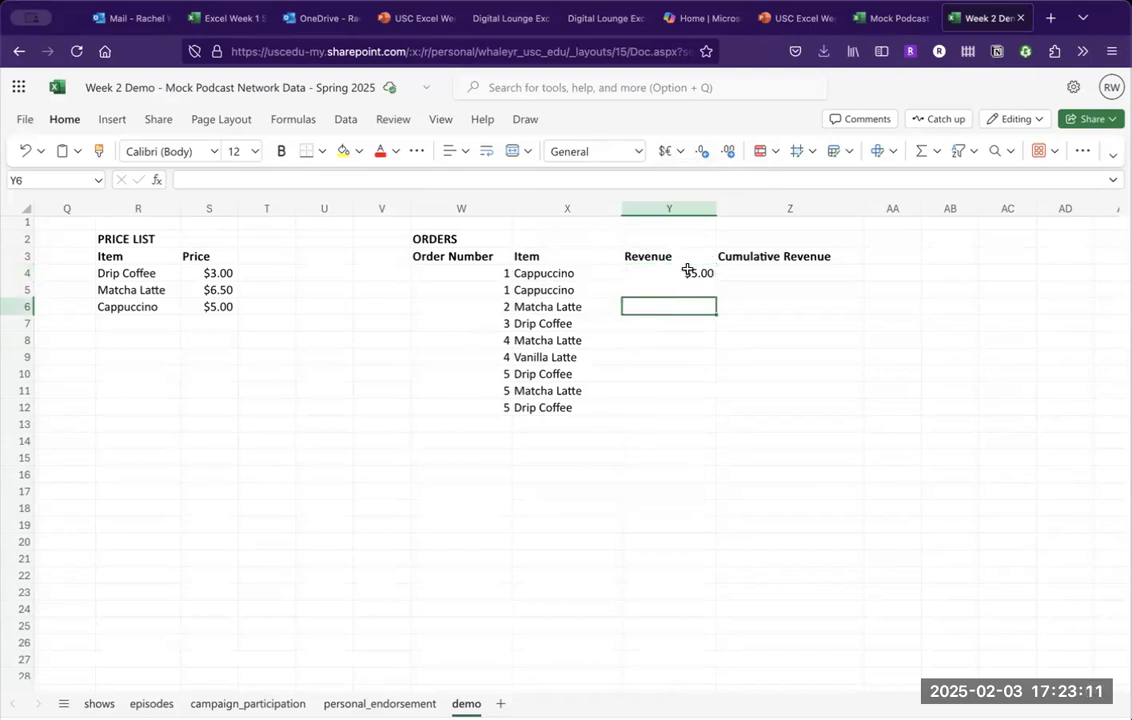
left_click(687, 270)
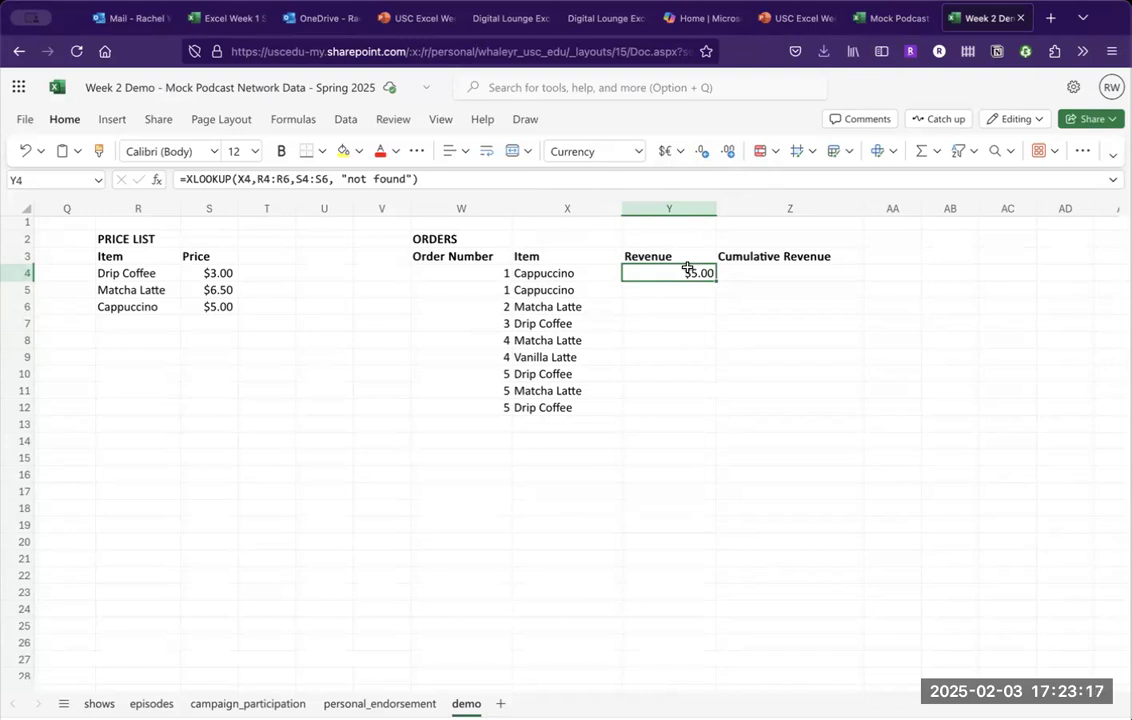
Fill the Revenue lookup from Y4 down to Y12, then inspect Y6's not-found result.
left_click_drag(716, 281, 686, 405)
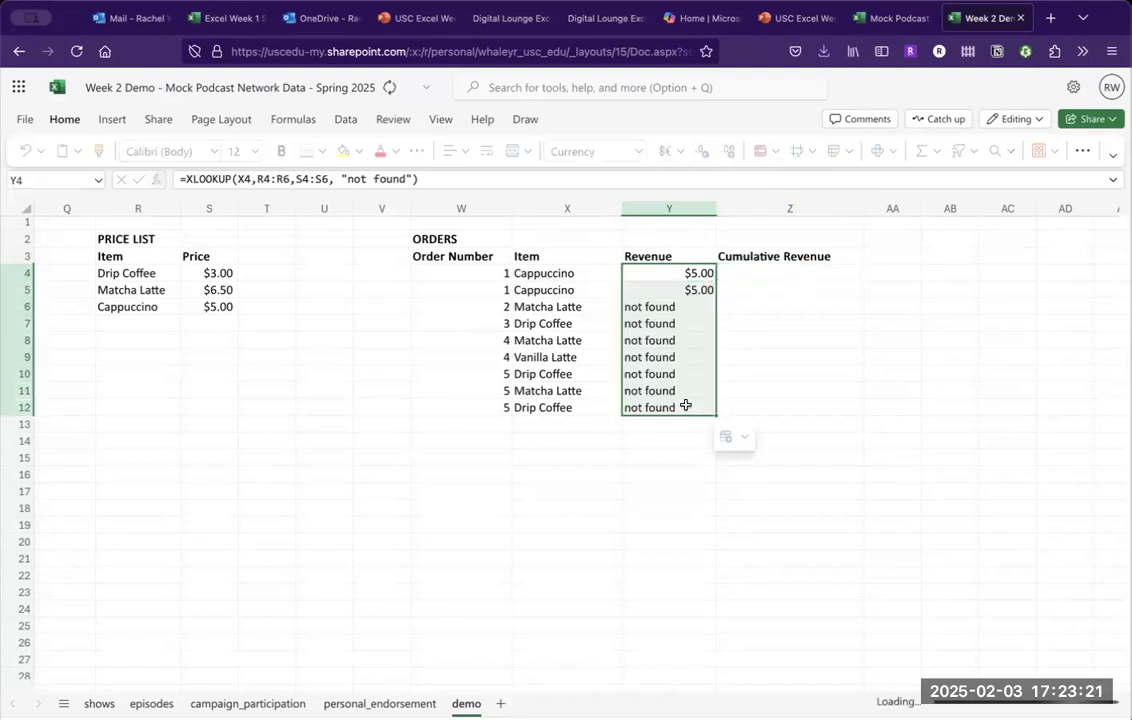
left_click(678, 471)
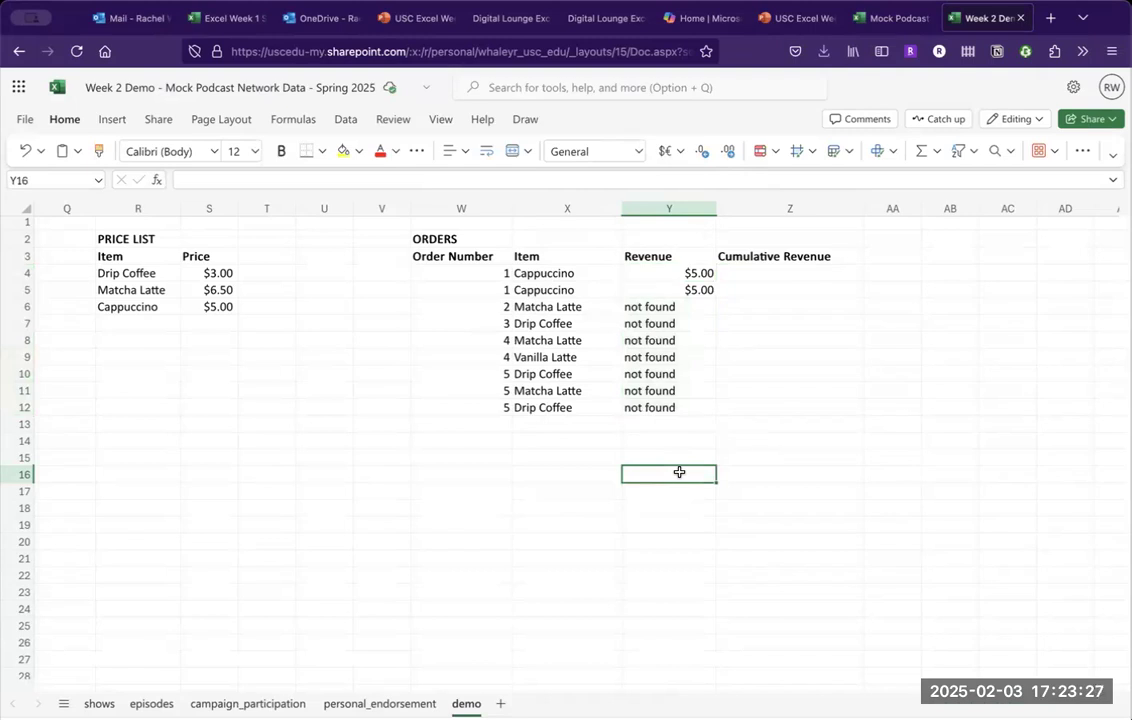
key("Up")
key("Right")
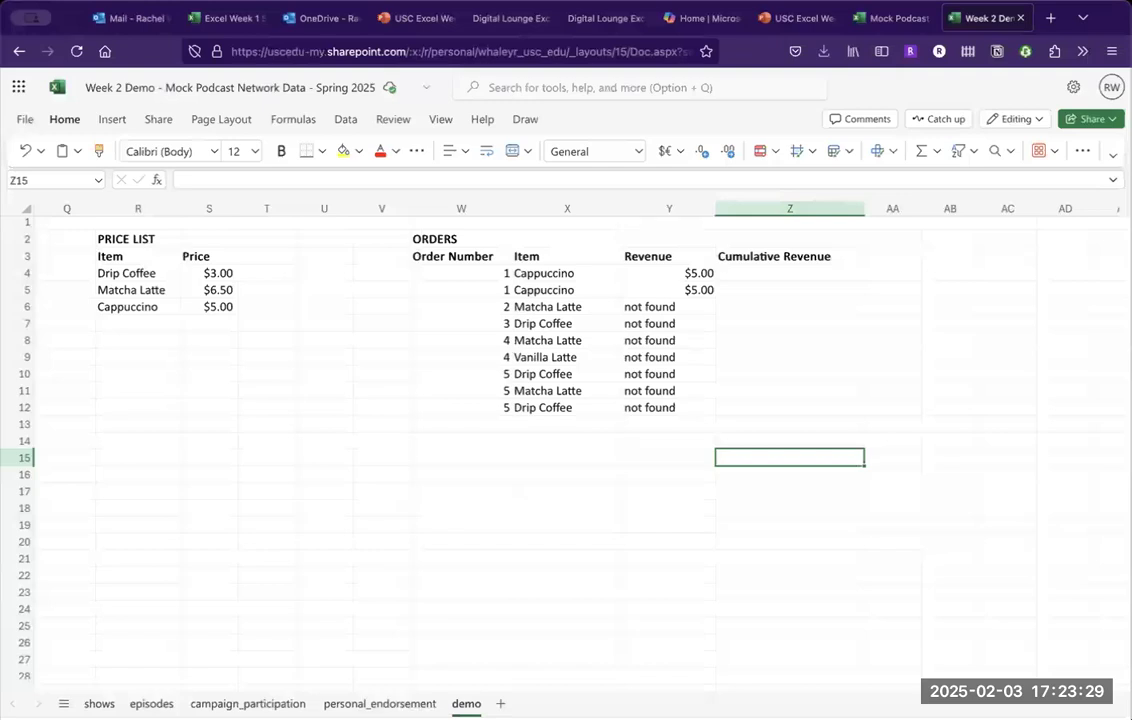
key("Up")
key("Up")
key("Up")
key("Up")
key("Up")
key("Up")
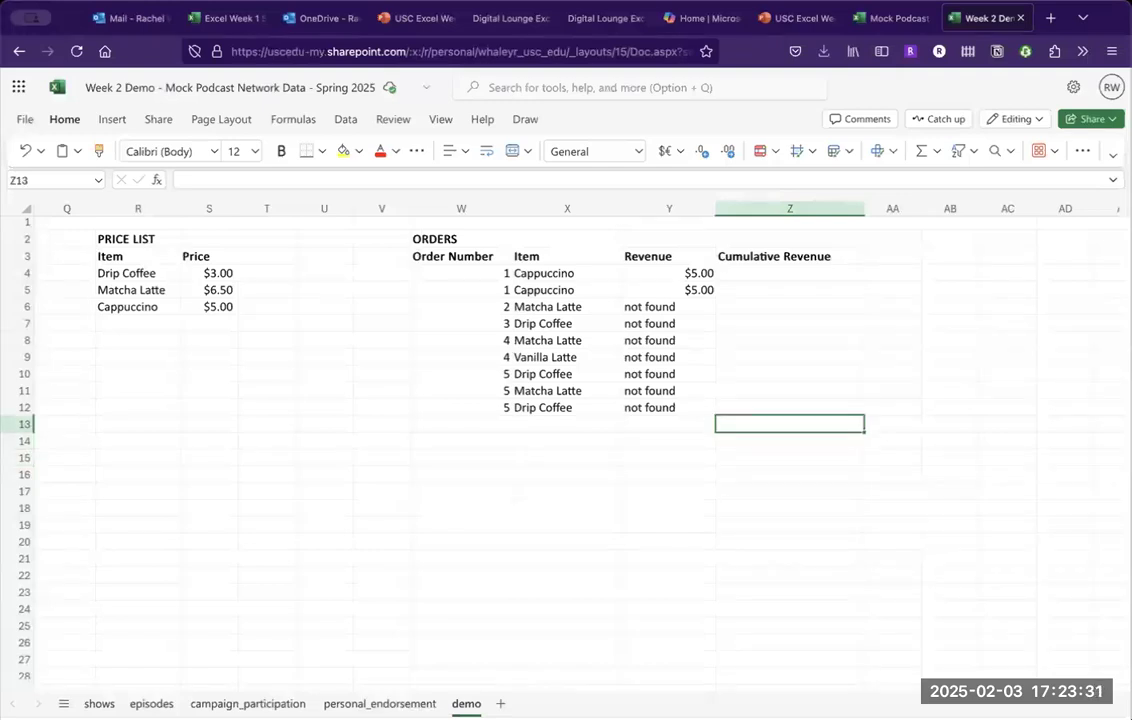
key("Up")
key("Up")
key("Left")
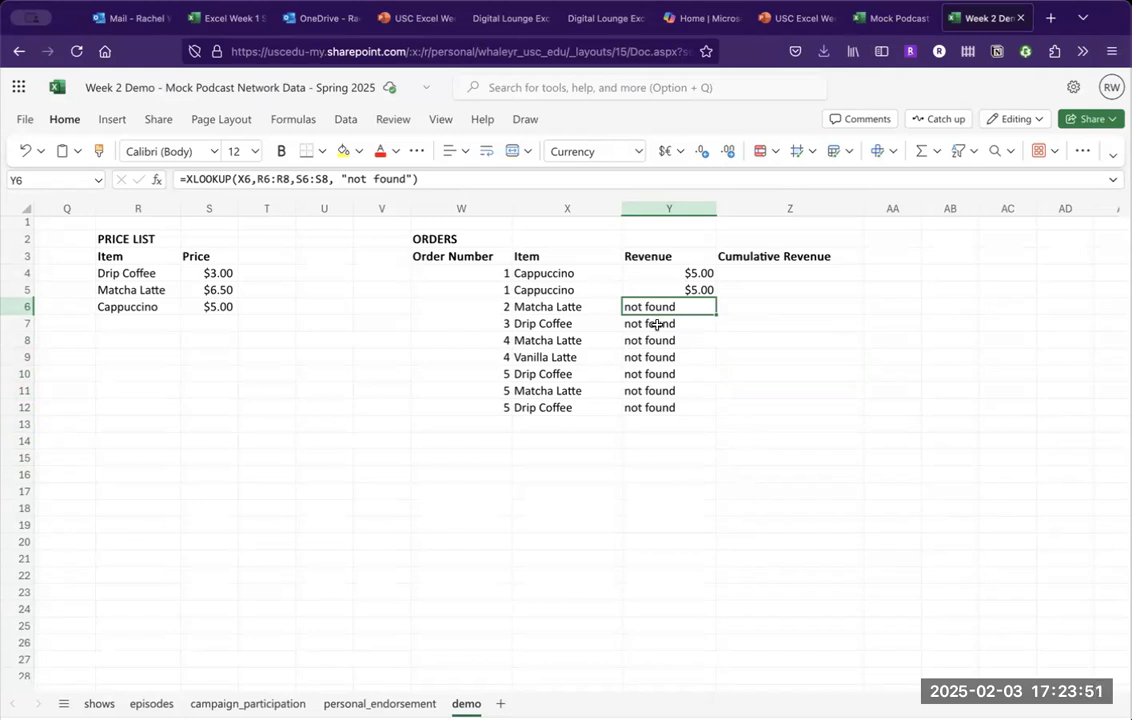
left_click(652, 270)
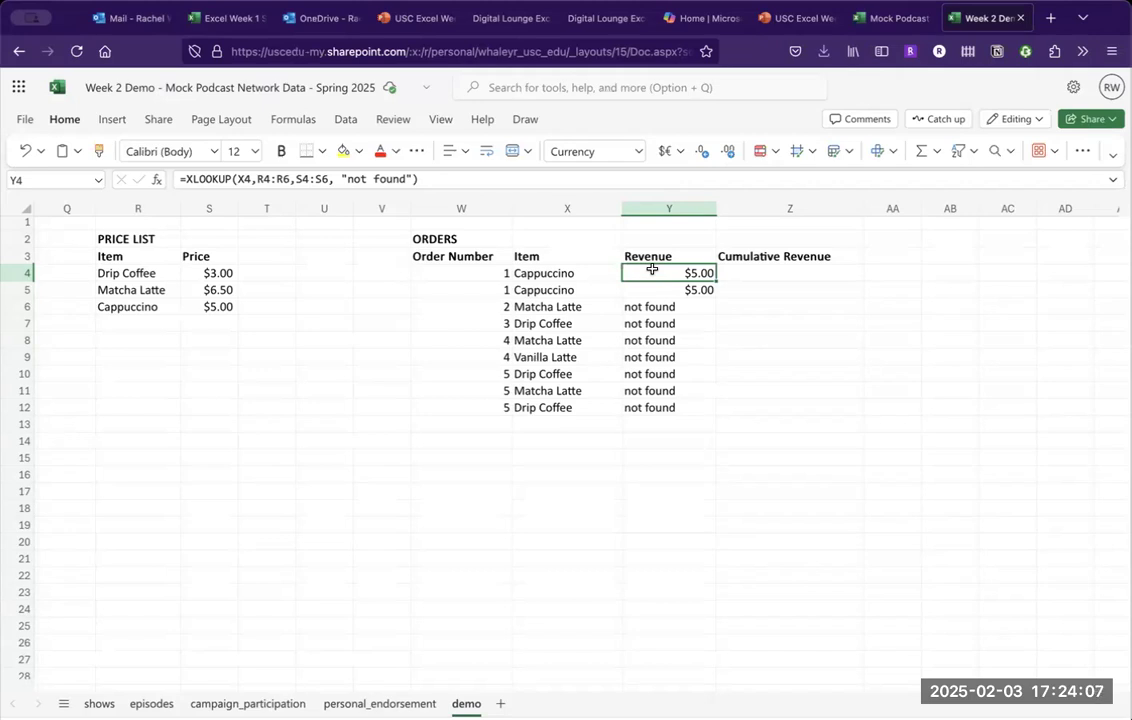
key("Down")
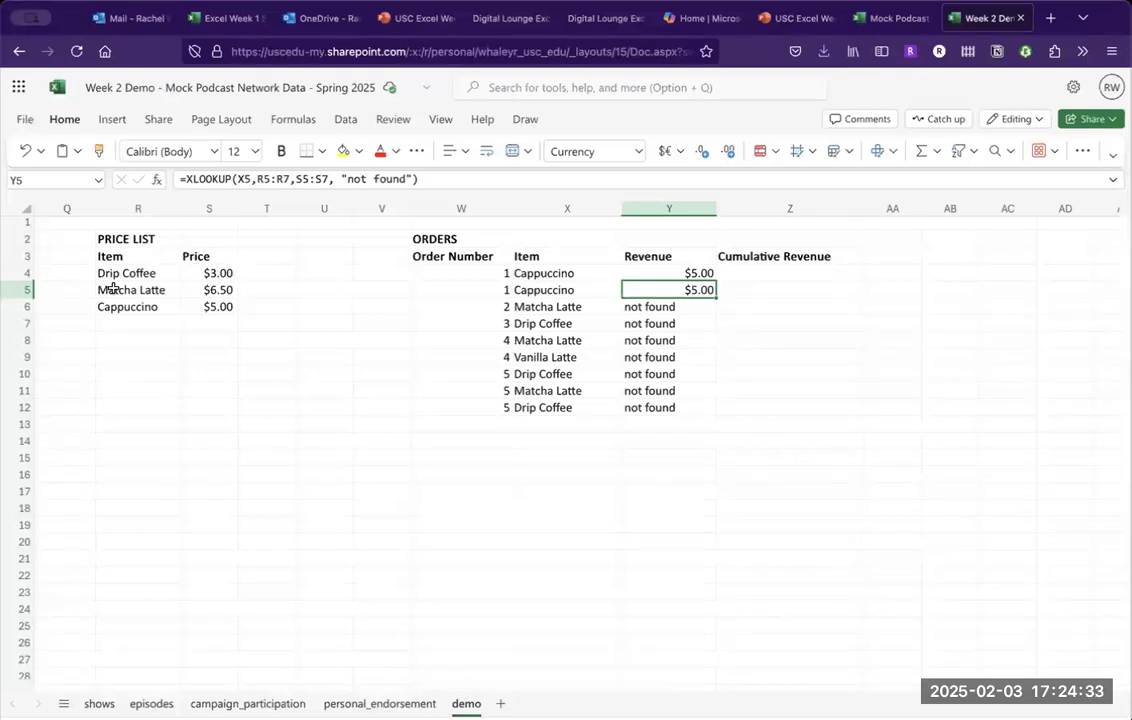
left_click_drag(112, 288, 214, 323)
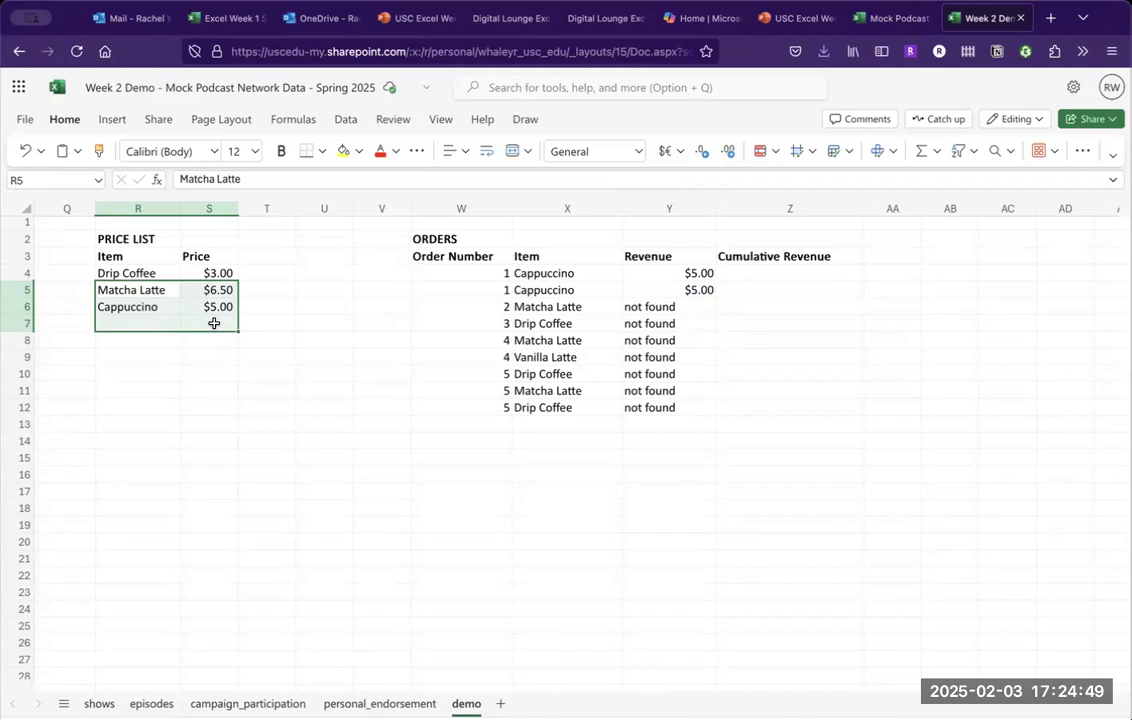
left_click(667, 307)
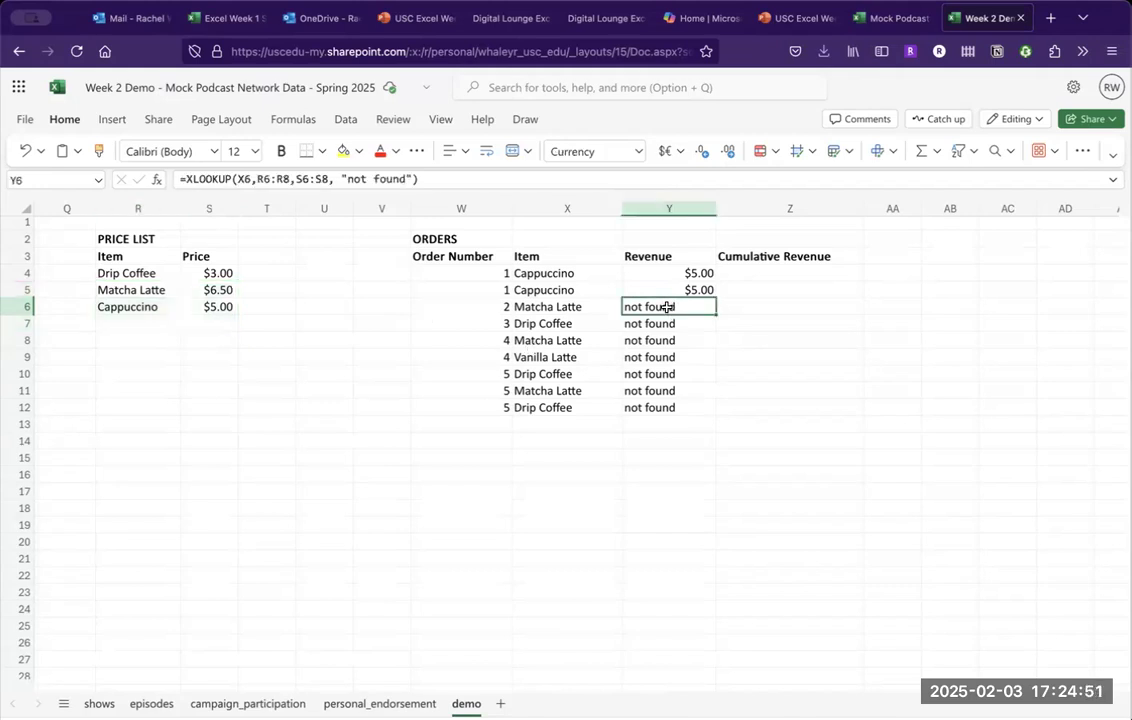
left_click_drag(162, 306, 214, 343)
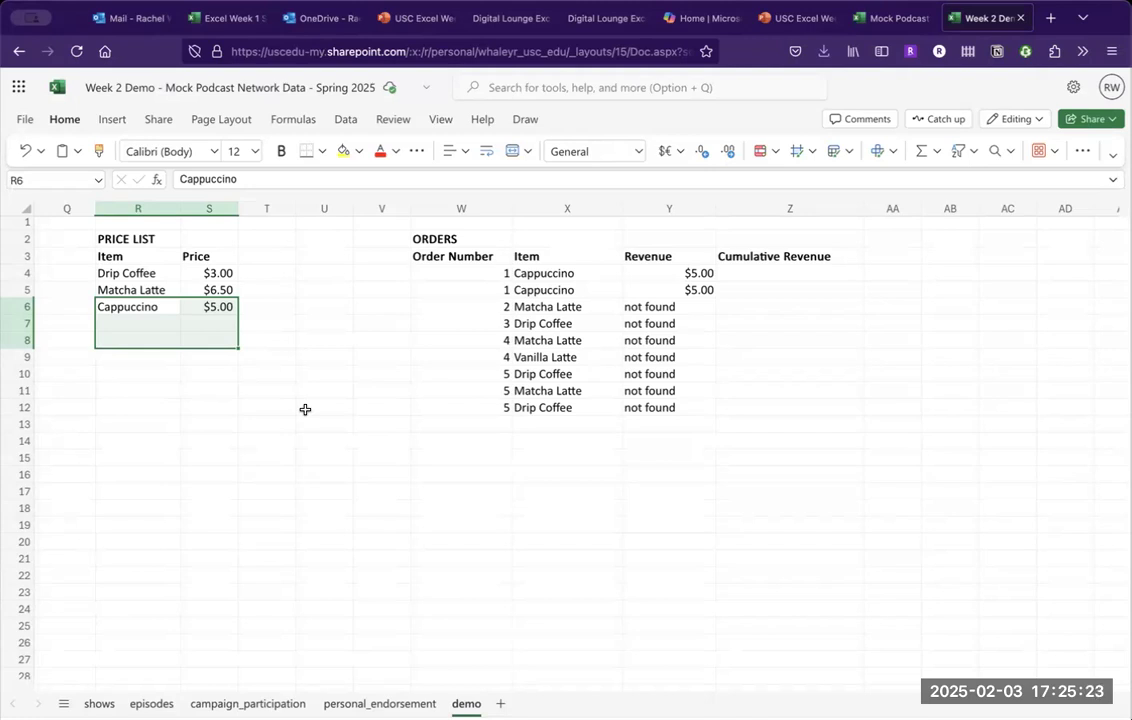
left_click(690, 274)
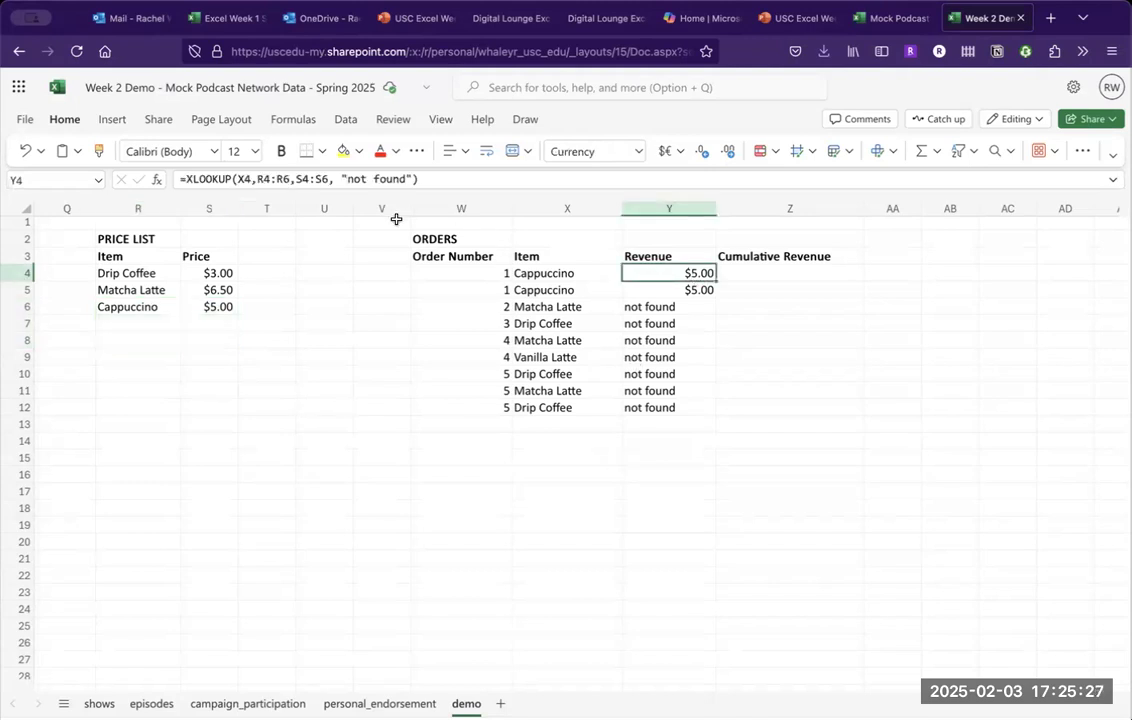
Anchor Y4's lookup ranges as R$4:R$6 and S$4:S$6, then copy the formula to Y5.
left_click(263, 178)
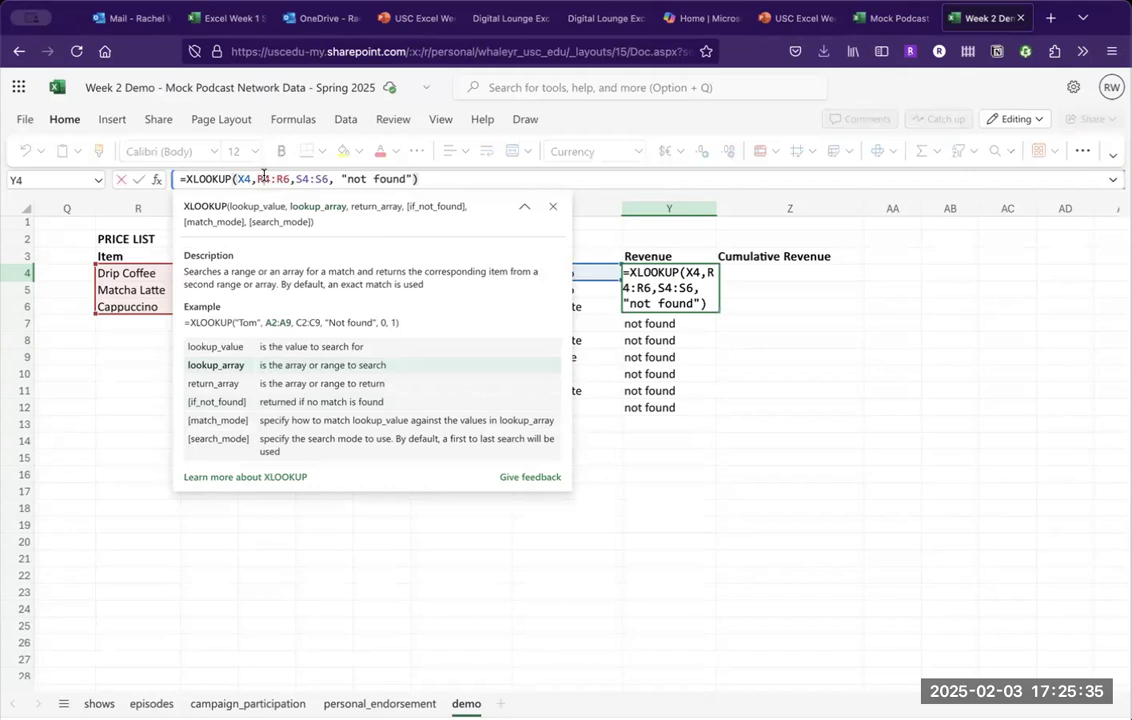
type("$")
key("Right")
key("Right")
key("Right")
type("$")
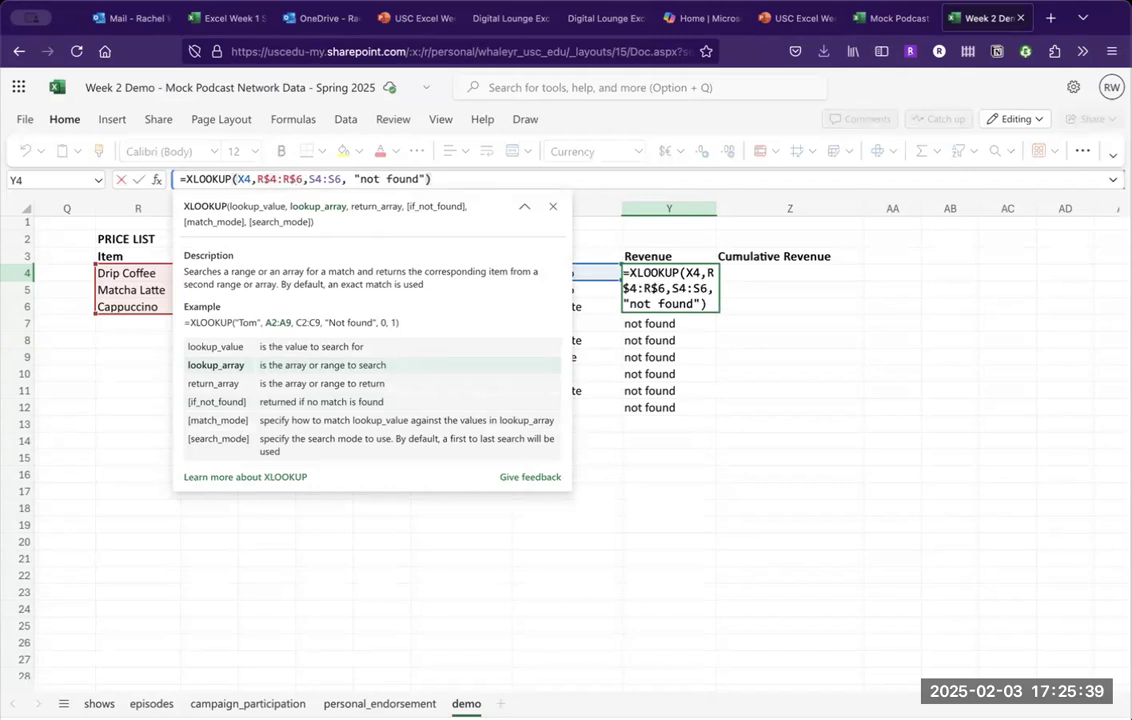
key("Right")
key("Right")
key("Right")
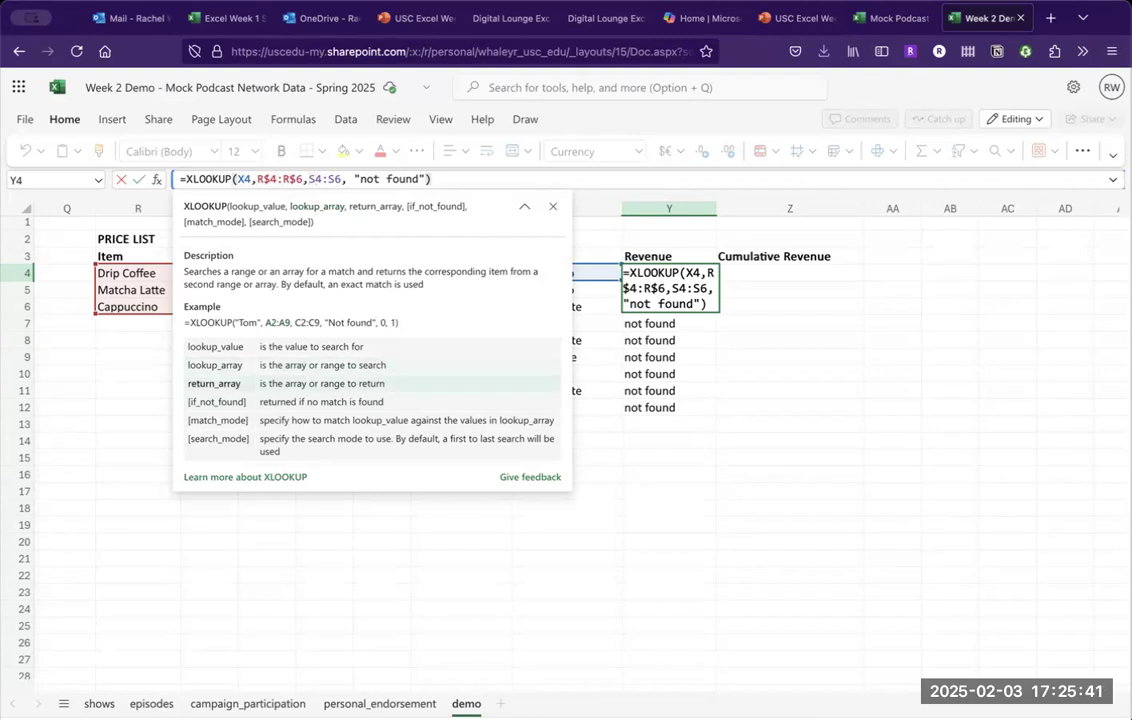
type("$")
key("Right")
key("Right")
key("Right")
type("$")
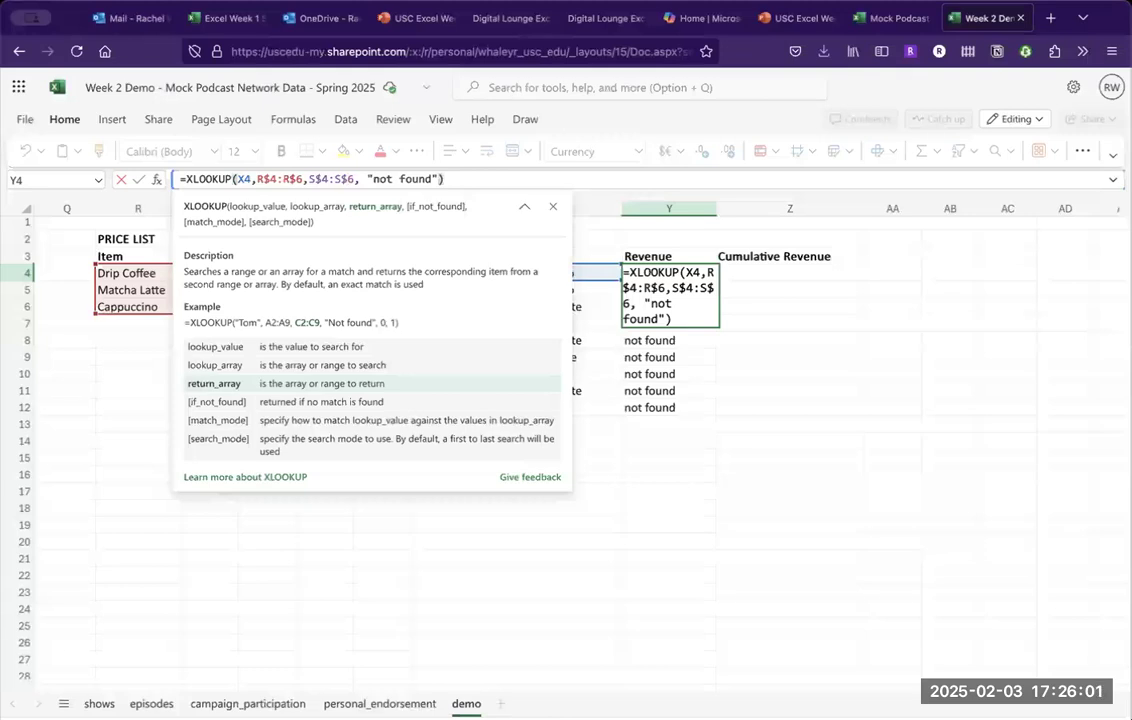
key("Return")
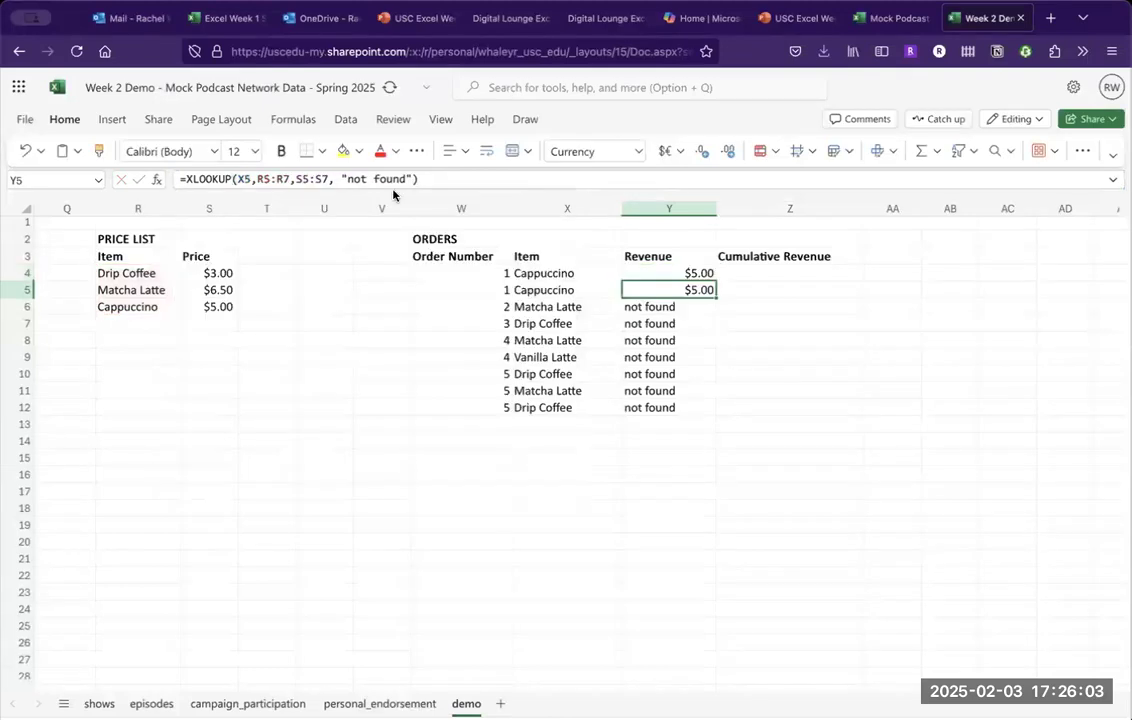
left_click(653, 271)
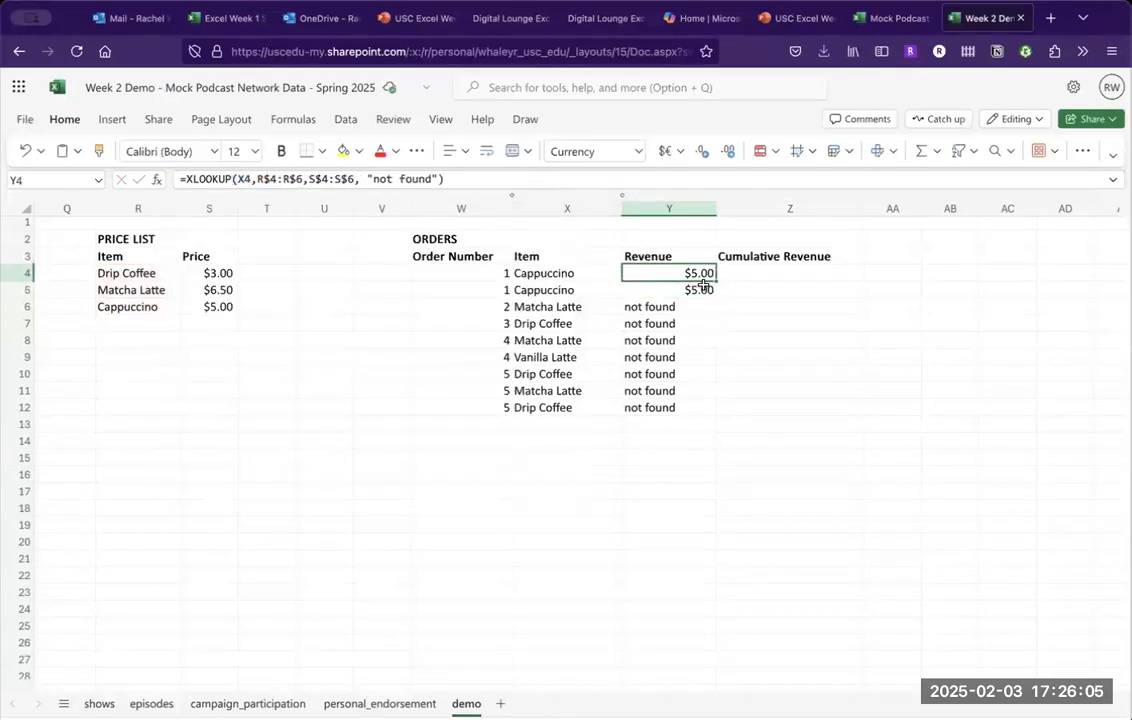
left_click_drag(716, 292, 697, 408)
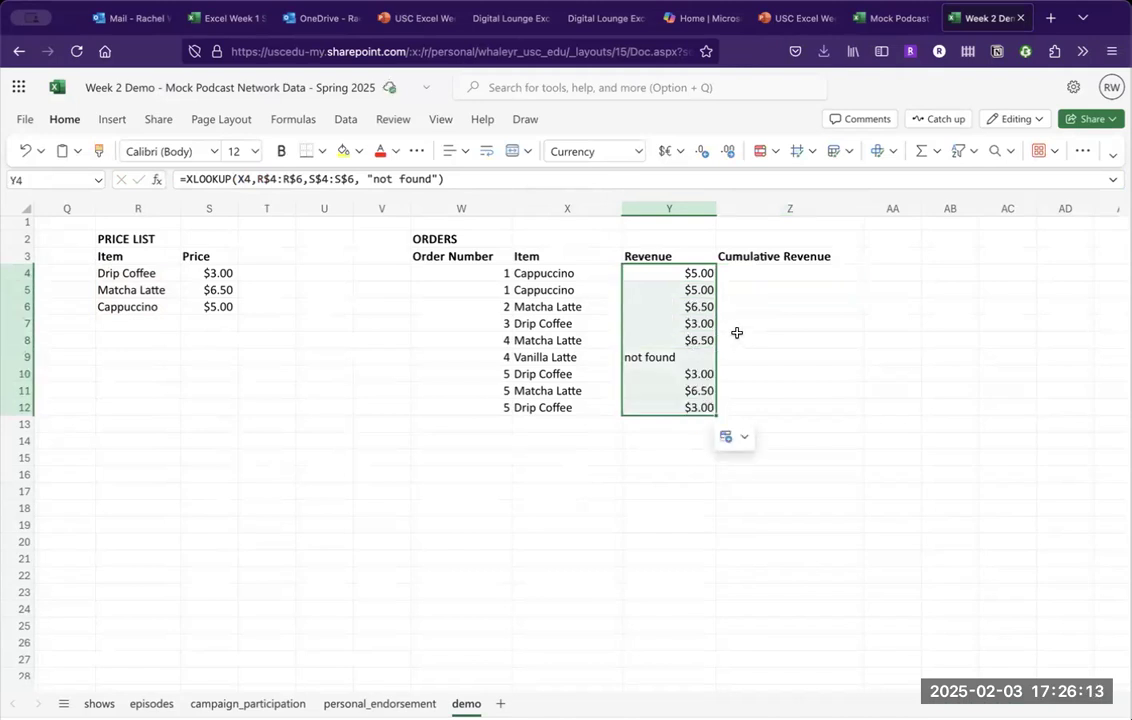
left_click(690, 309)
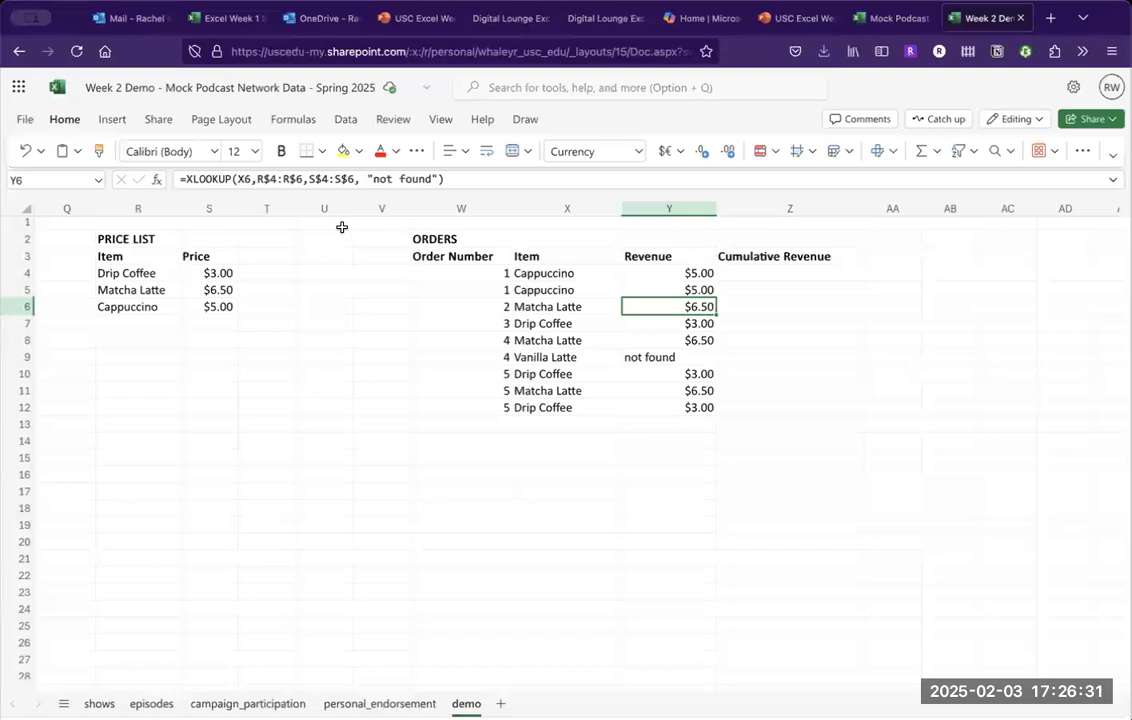
left_click(675, 337)
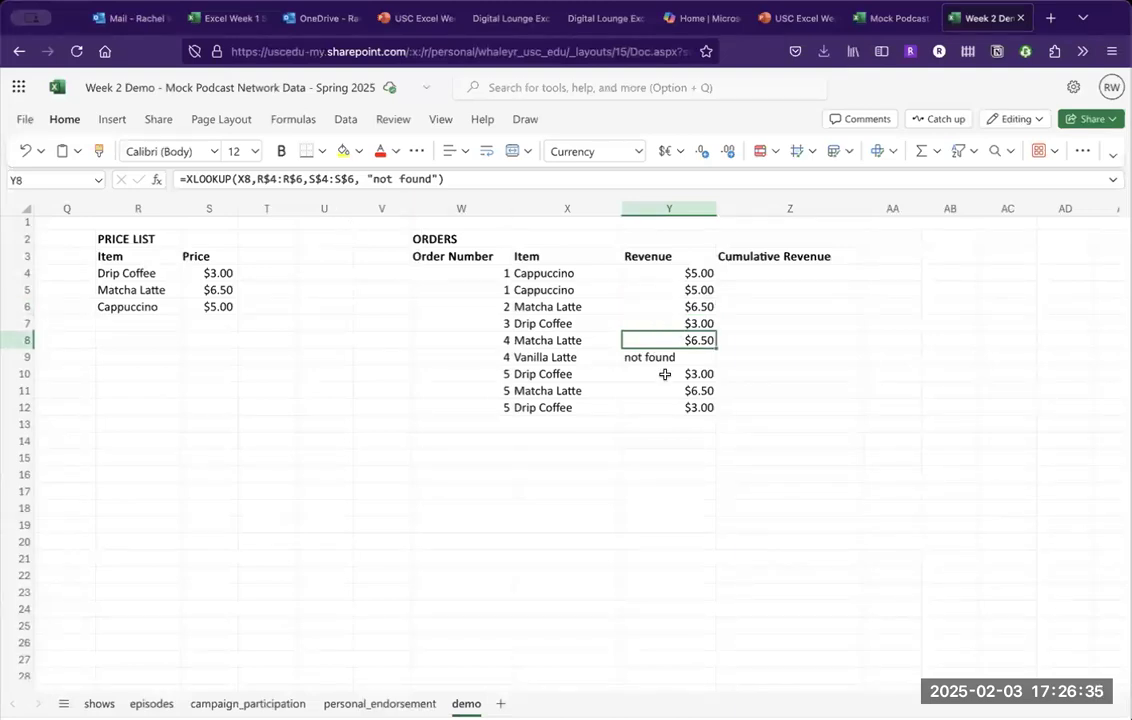
left_click(665, 372)
left_click(671, 358)
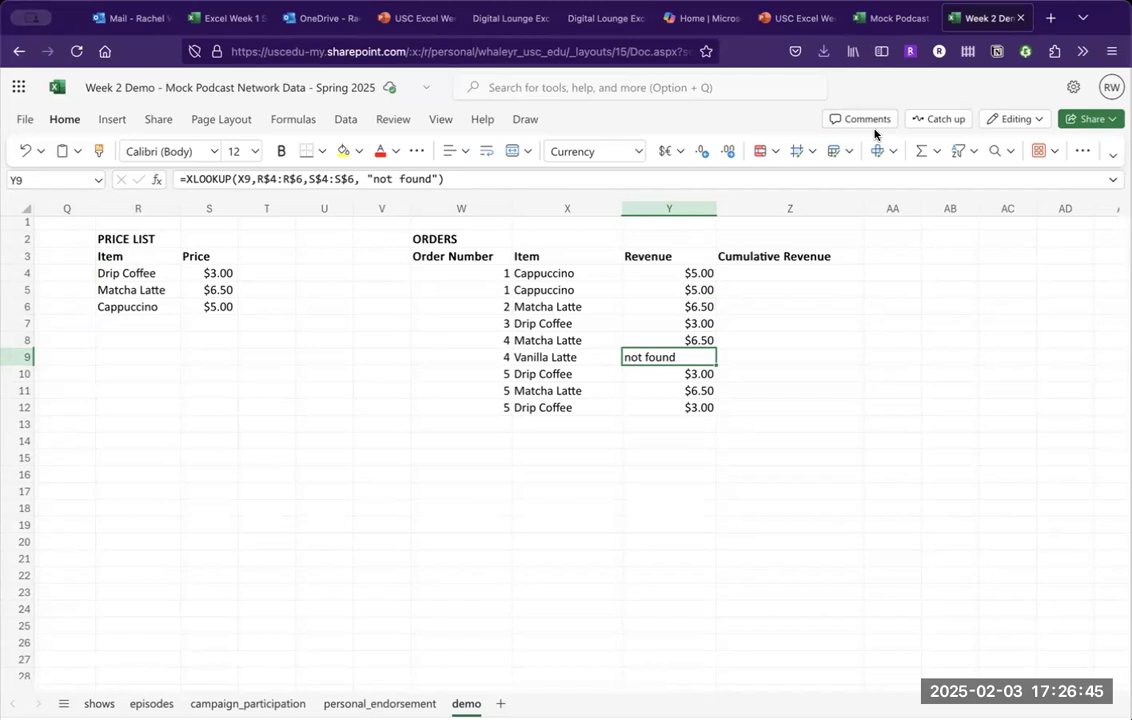
Advance the XLOOKUP deck two slides to the #N/A question, then return to Week 2 Demo.
left_click(795, 15)
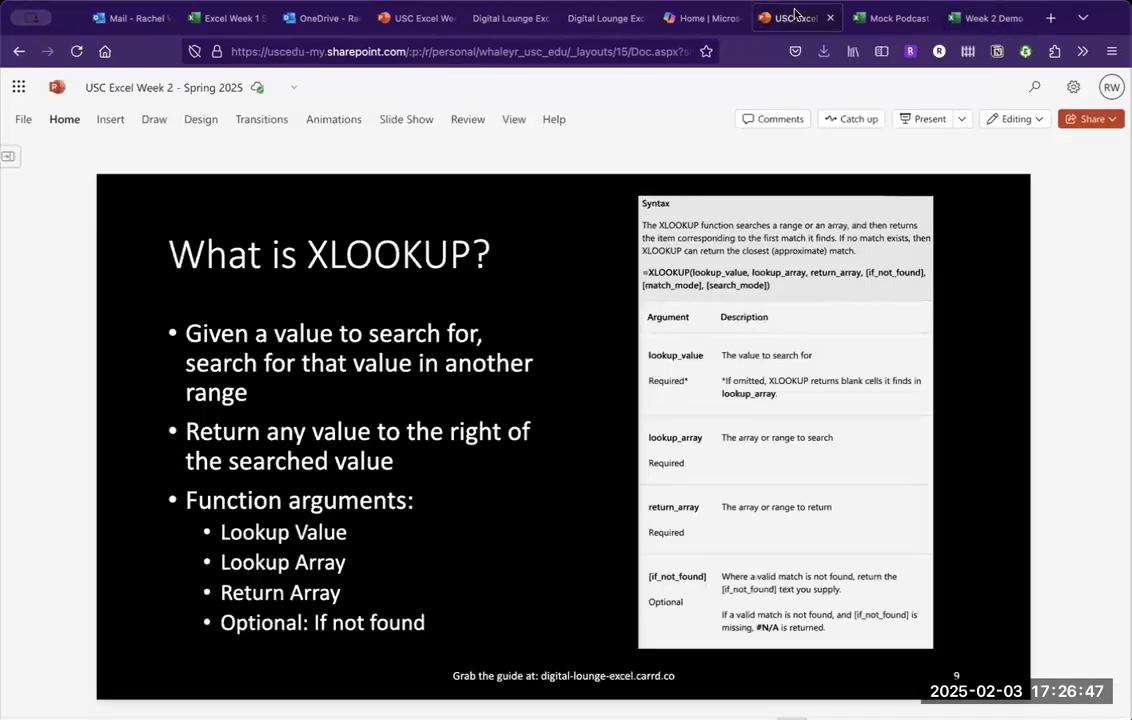
key("Down")
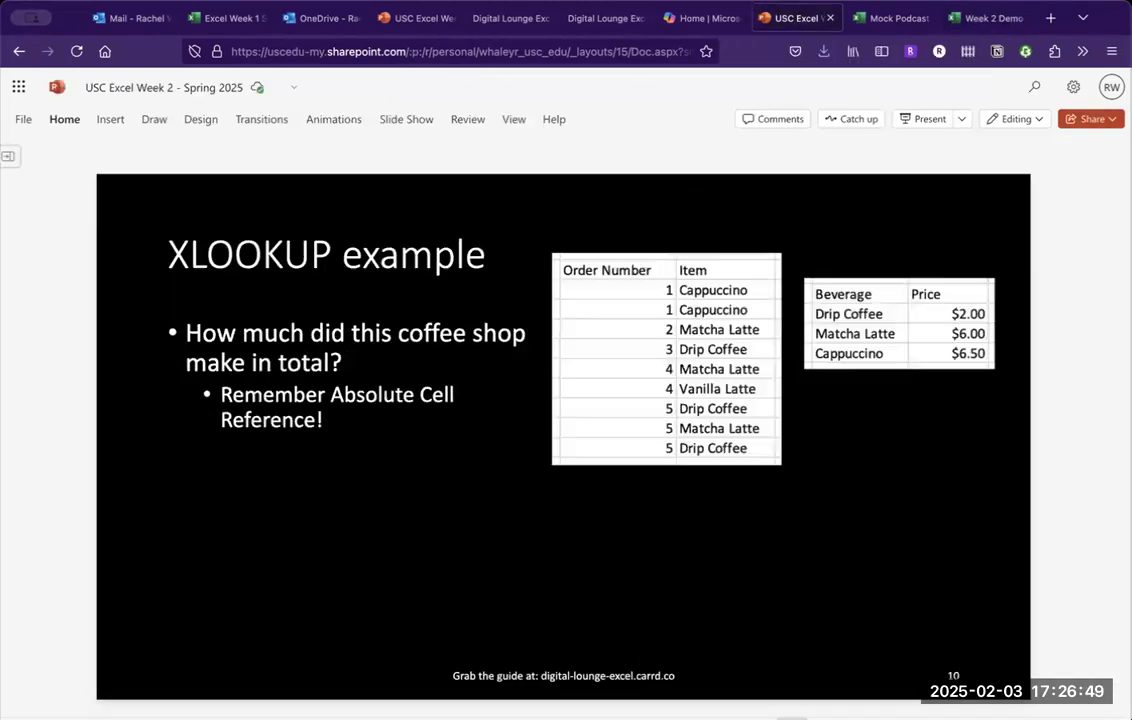
key("Down")
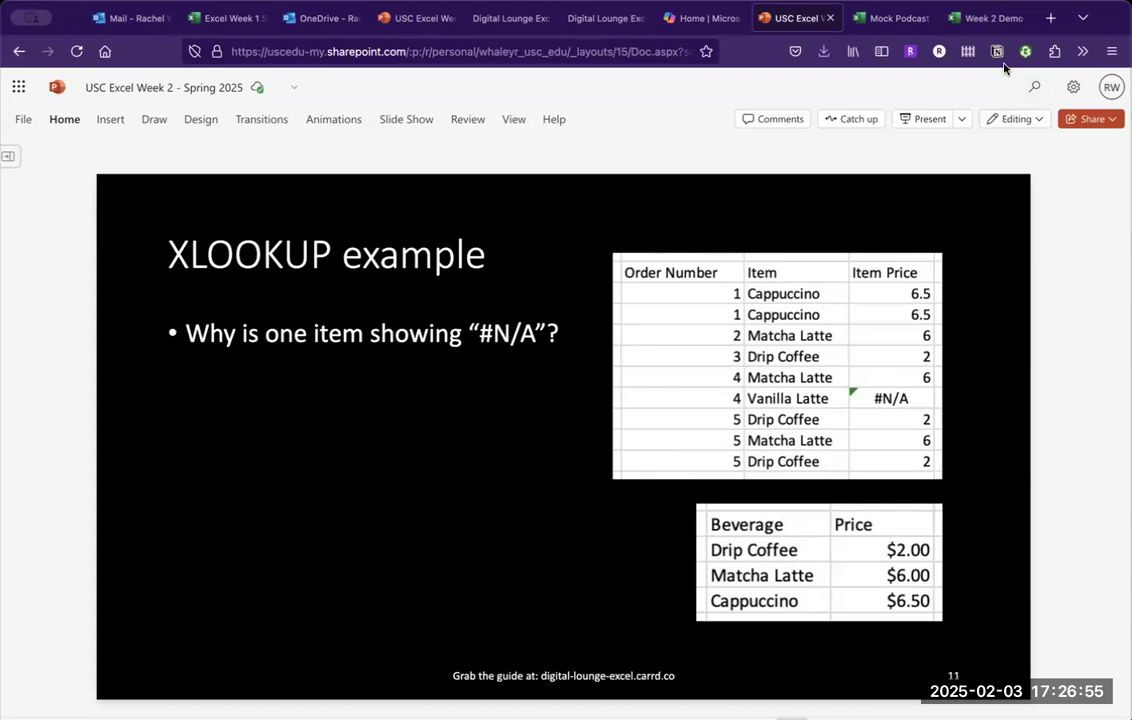
left_click(985, 18)
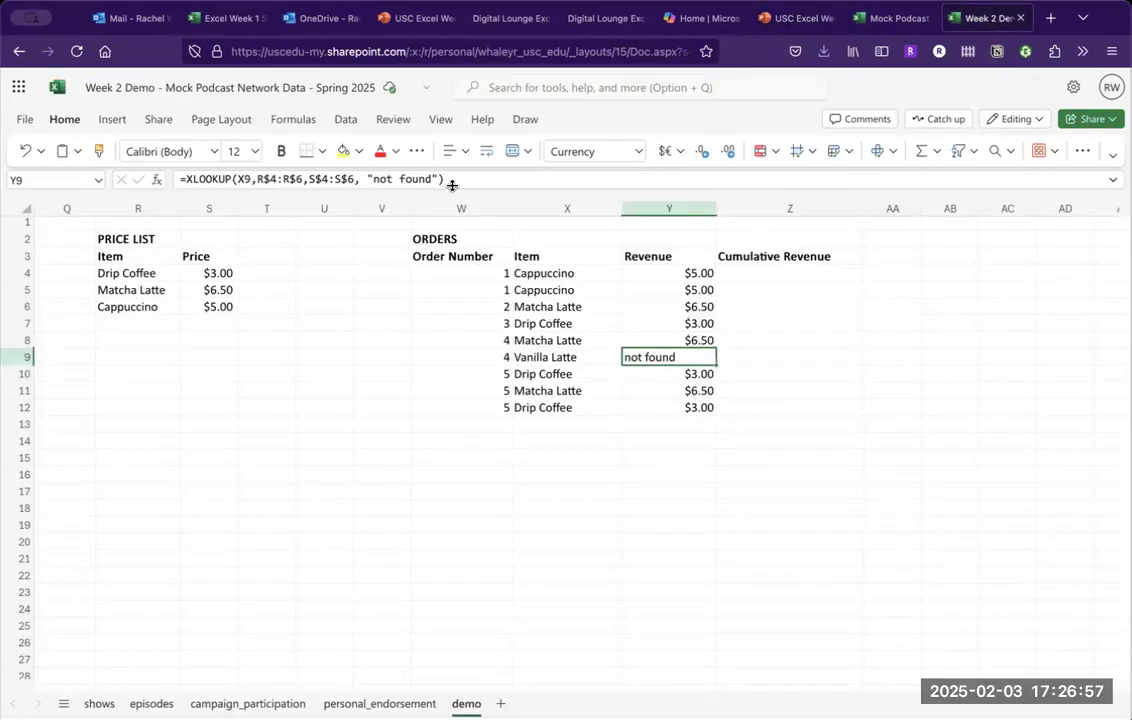
left_click_drag(438, 178, 366, 177)
key("BackSpace")
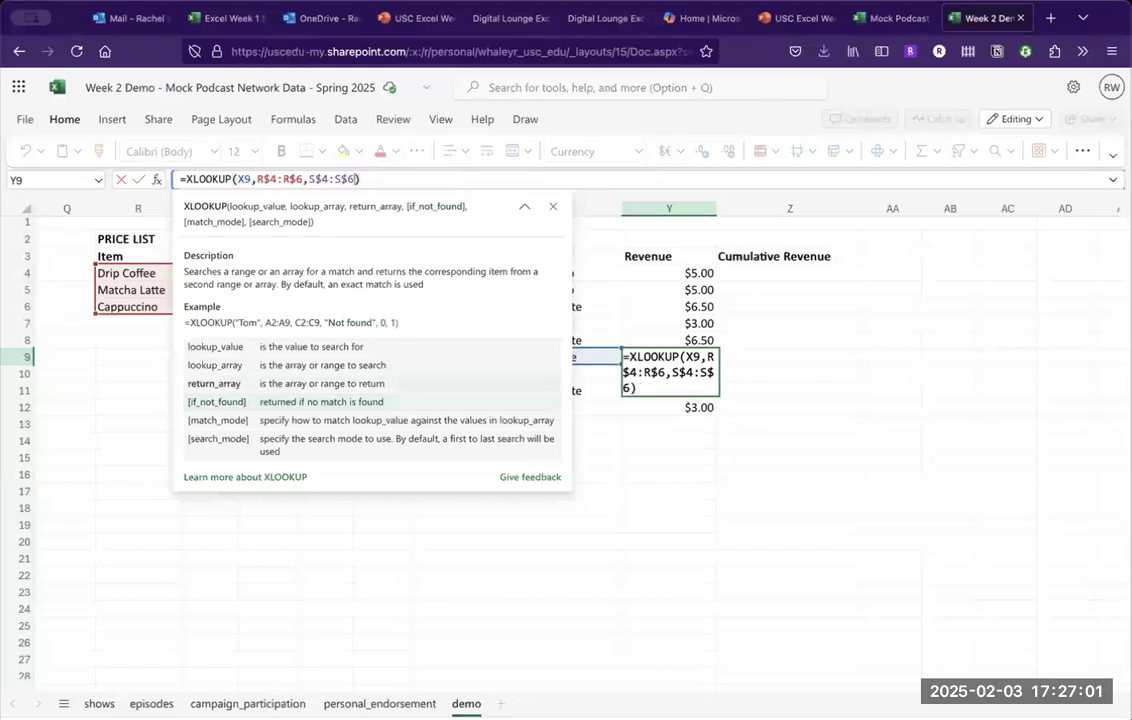
key("Return")
key("Down")
key("Up")
key("Up")
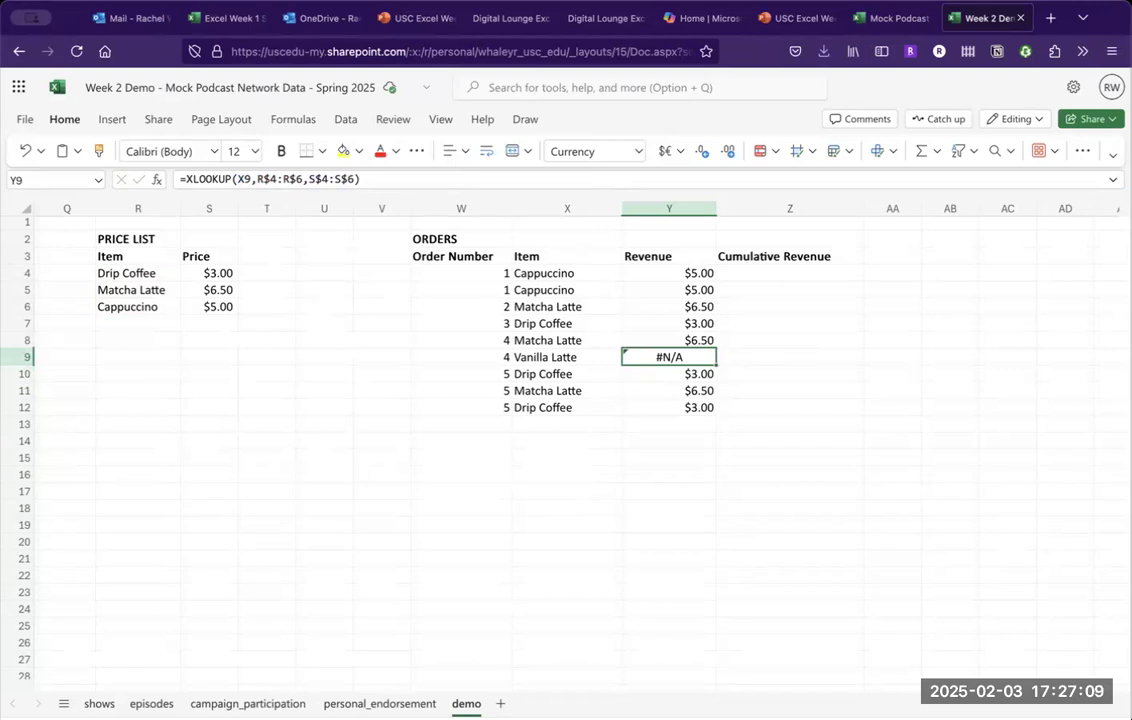
key("Down")
key("Up")
key("Up")
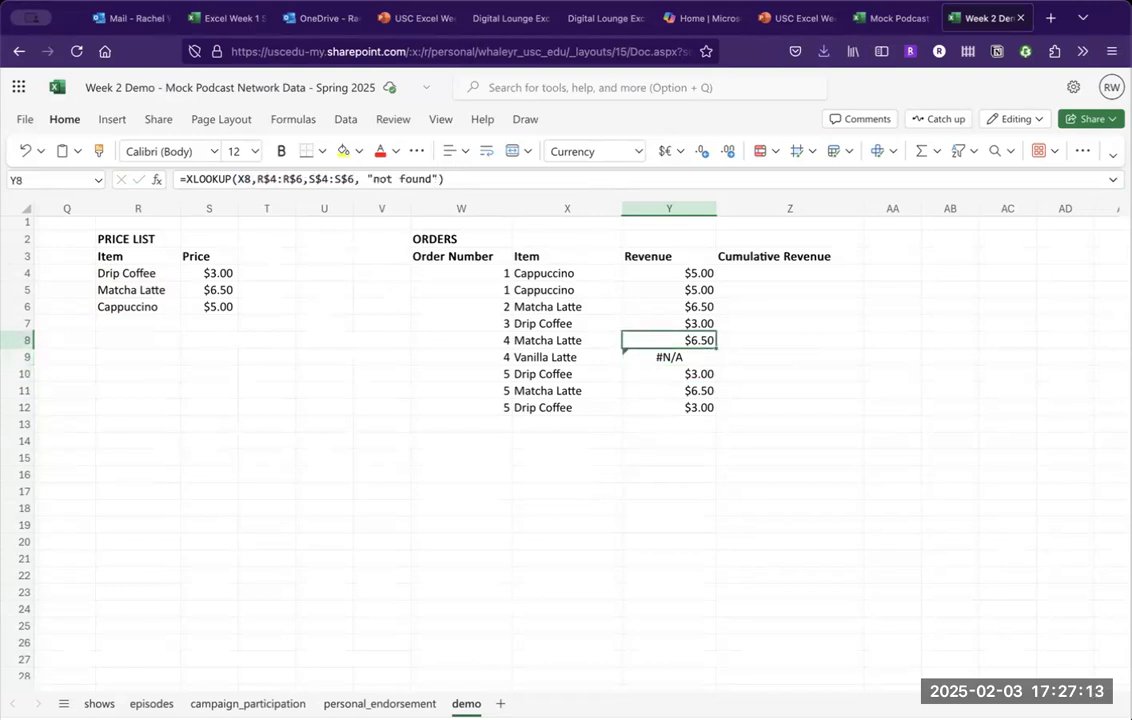
key("Down")
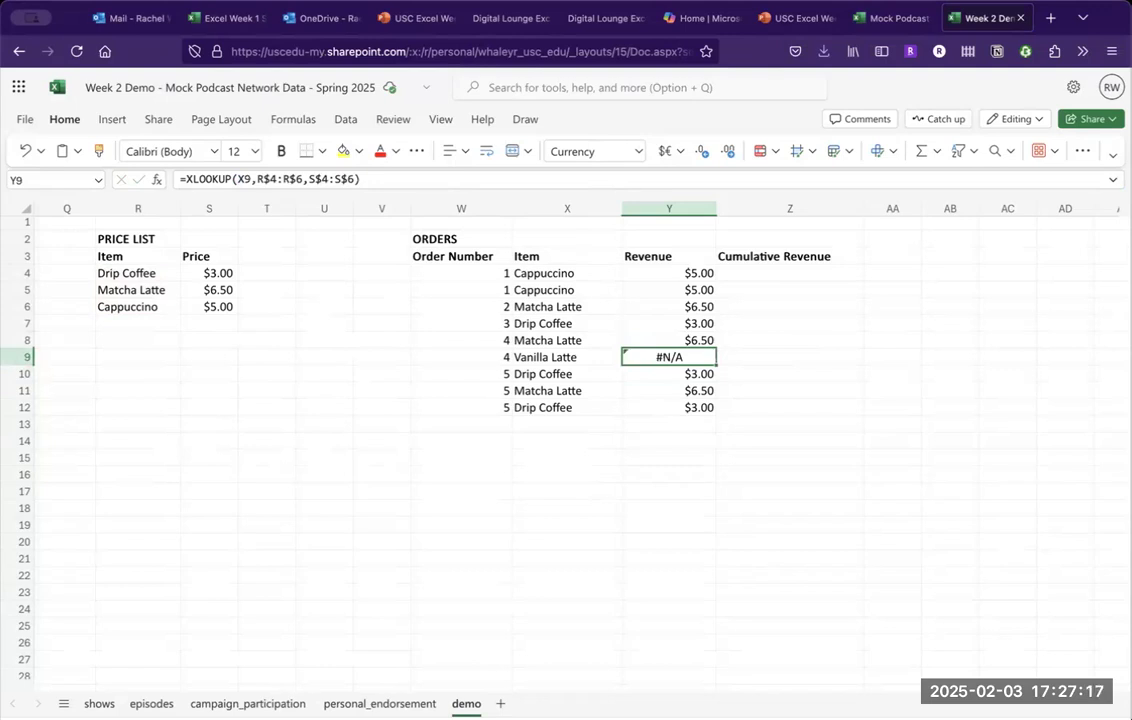
key("Up")
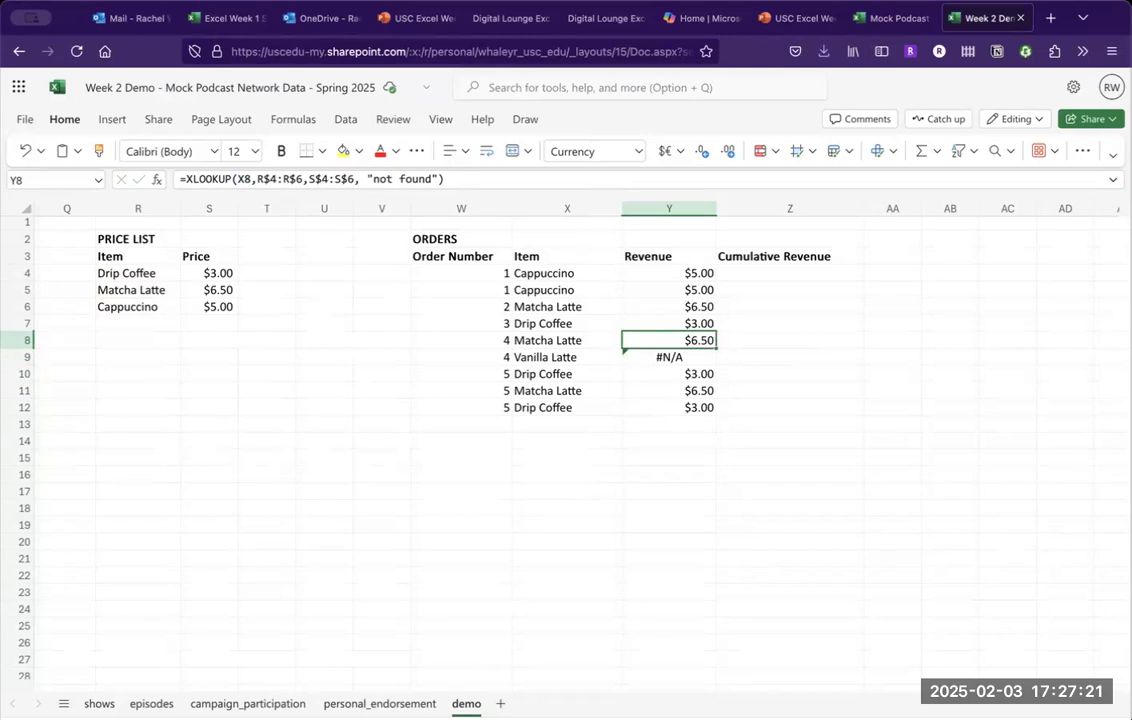
left_click(669, 357)
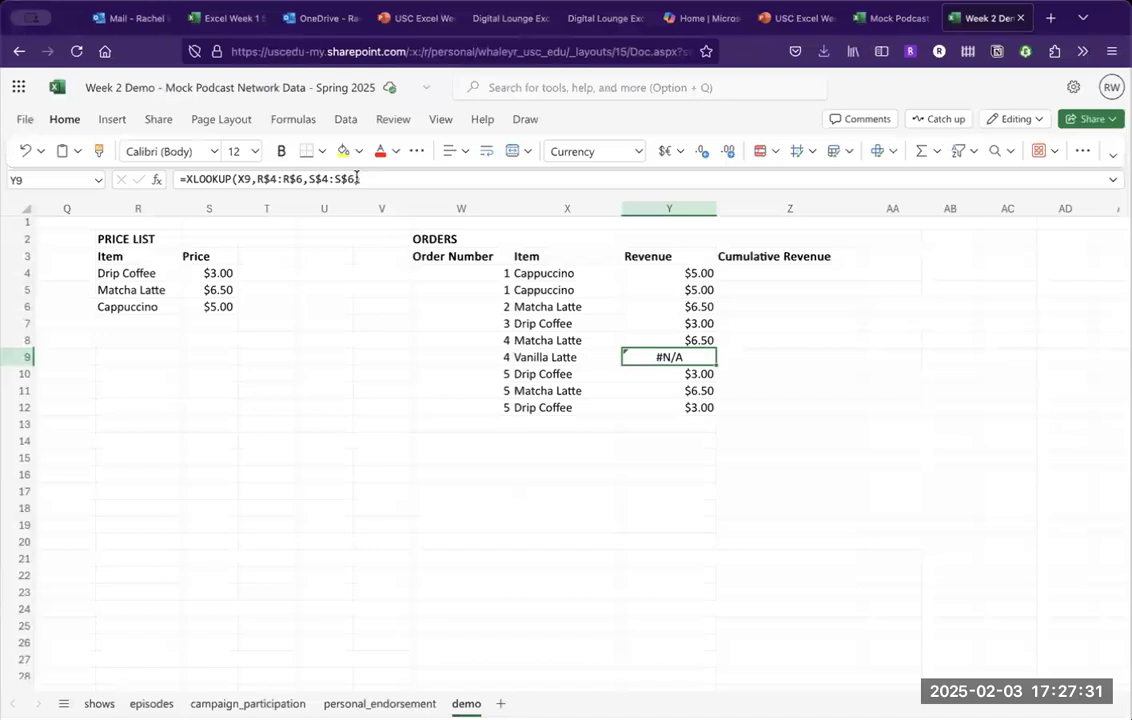
left_click(702, 339)
left_click_drag(717, 348, 714, 364)
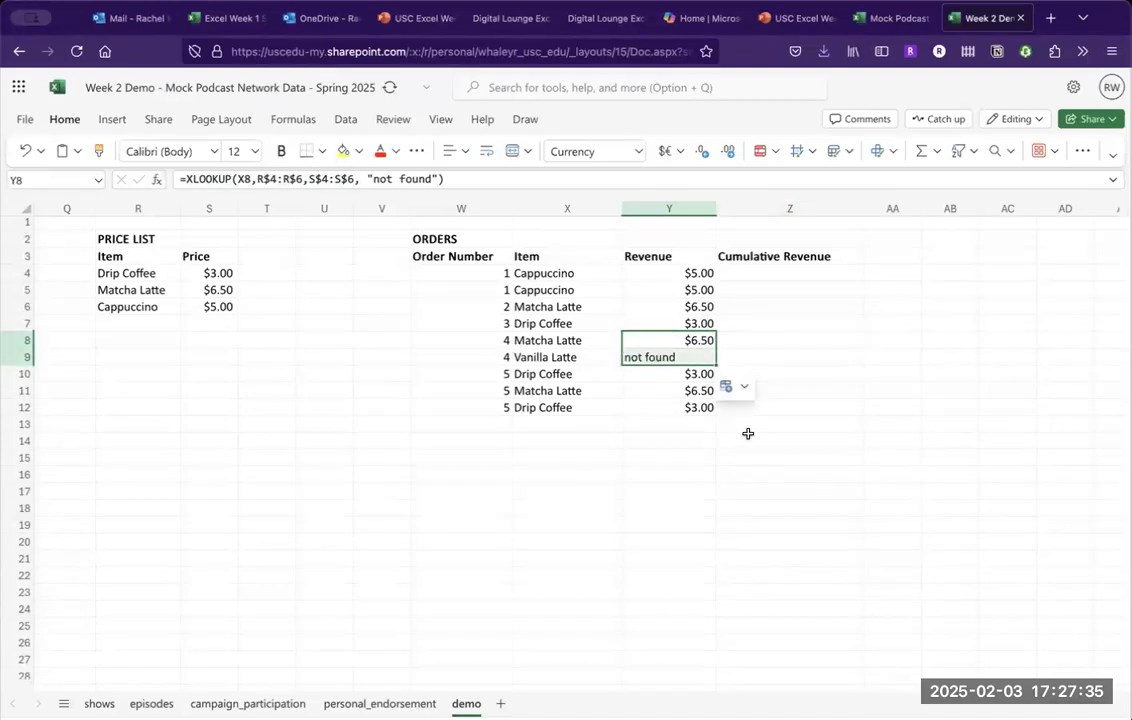
left_click(748, 440)
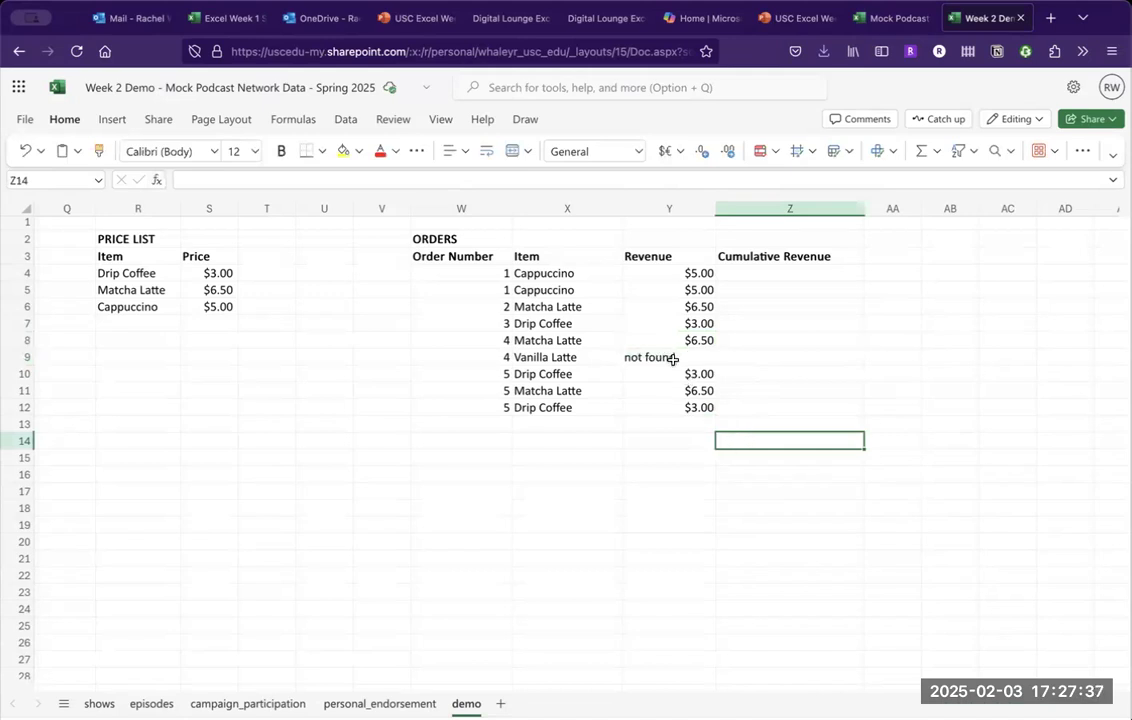
Advance the deck to the Ordering values slide and return to the Week 2 Demo workbook.
left_click(797, 13)
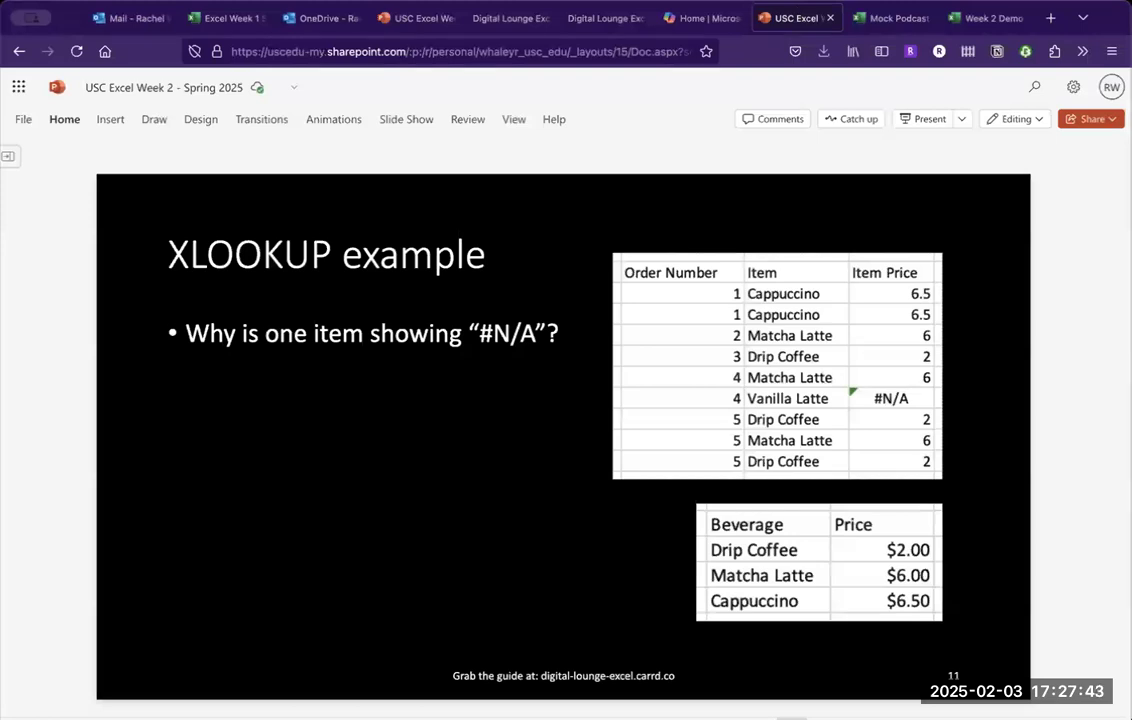
key("Page_Down")
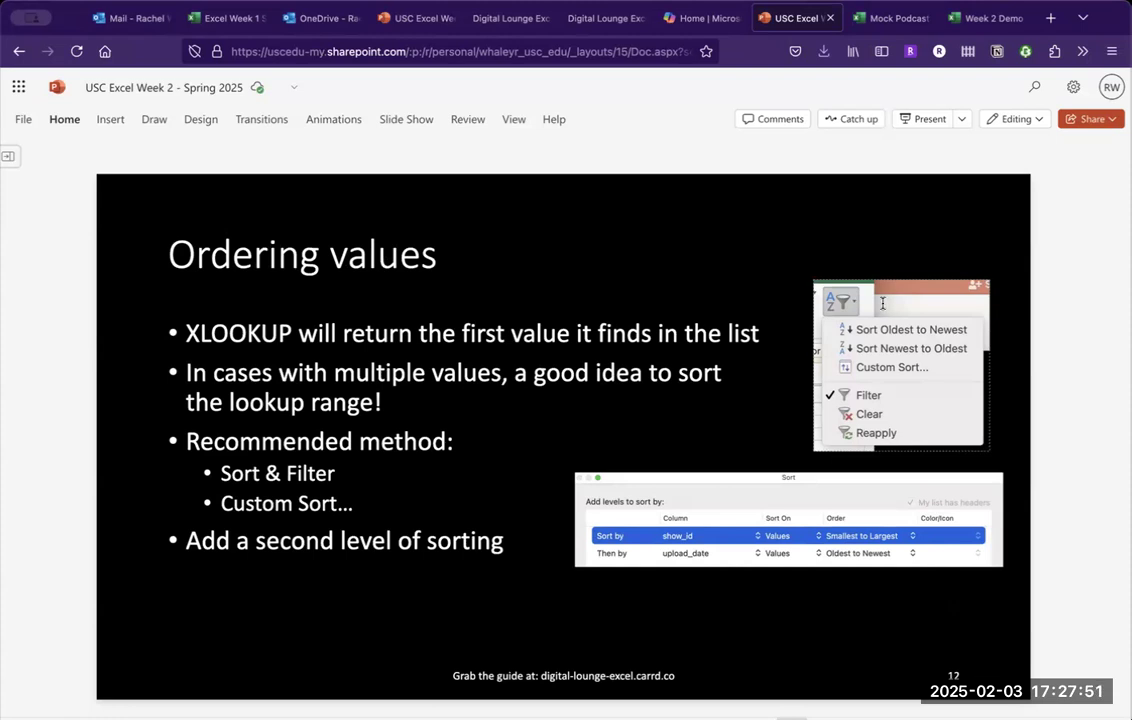
left_click(986, 18)
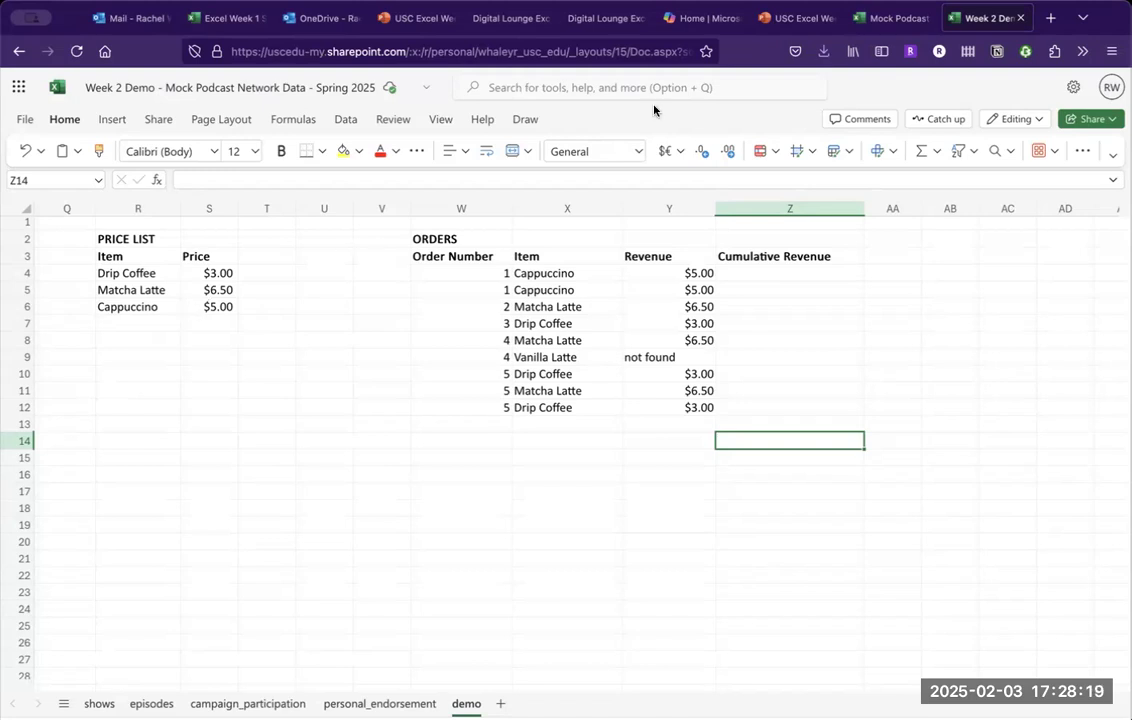
Advance to the Activity Part 1 slide, then open the Mock Podcast Network Data workbook.
left_click(798, 22)
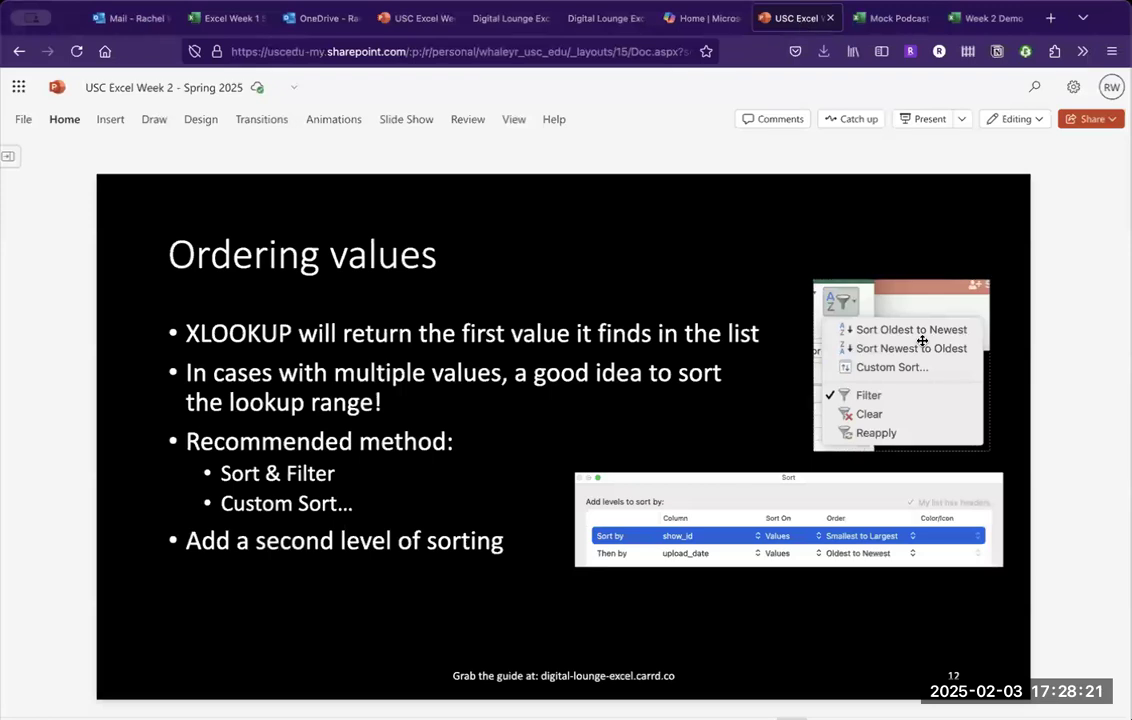
key("Down")
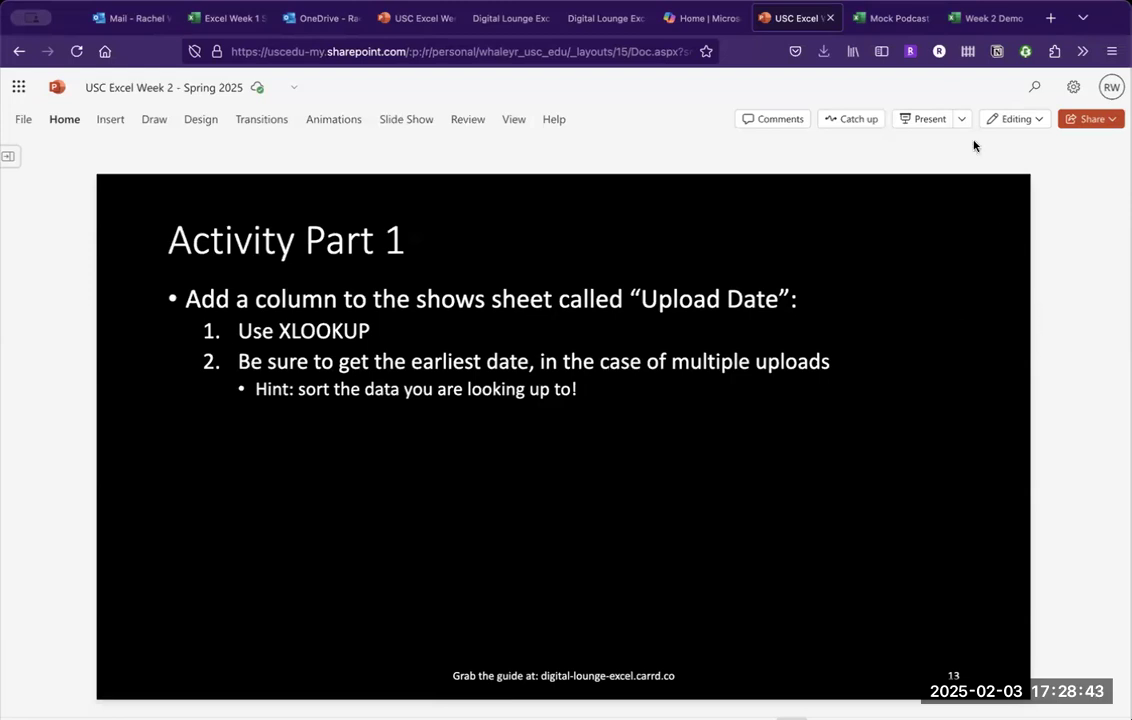
left_click(888, 20)
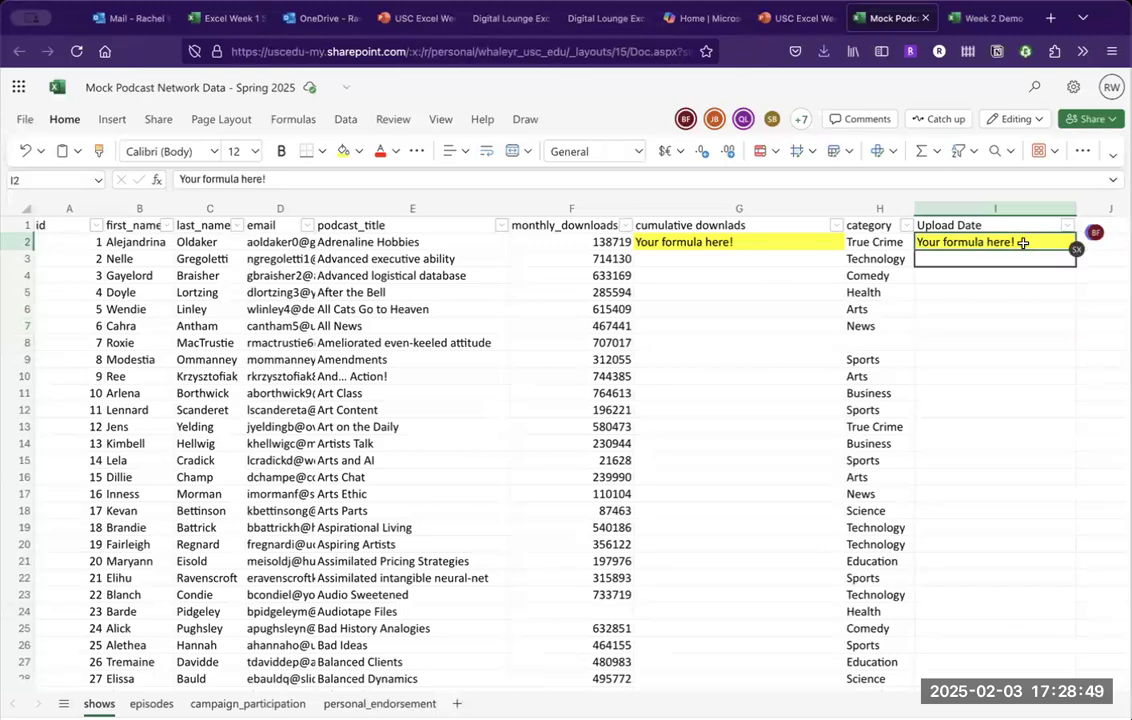
Check the shows sheet's Upload Date header, then view the episodes sheet with show_id and upload dates.
key("Up")
key("Down")
left_click(148, 704)
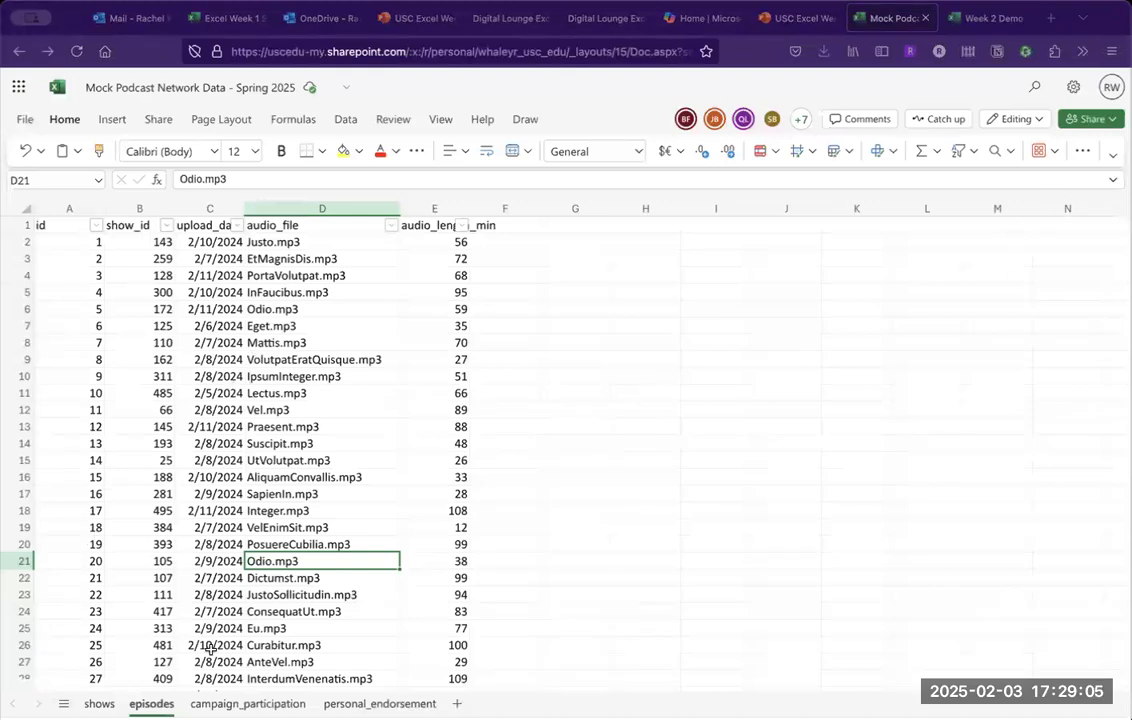
left_click(99, 704)
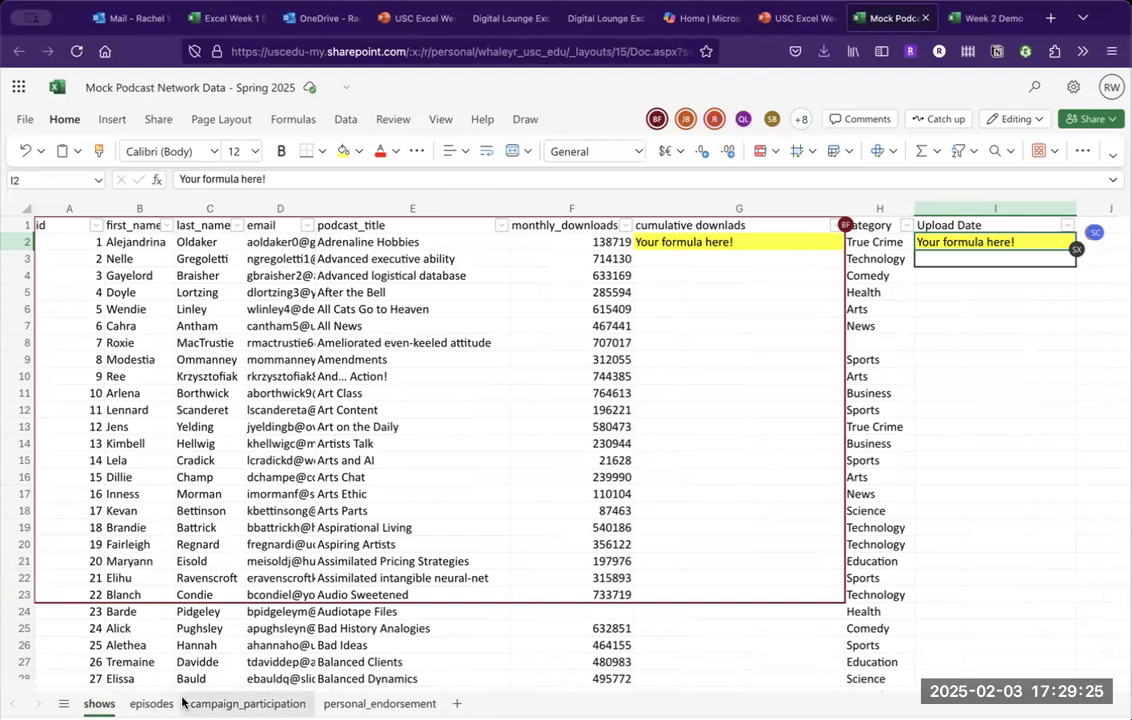
left_click(151, 704)
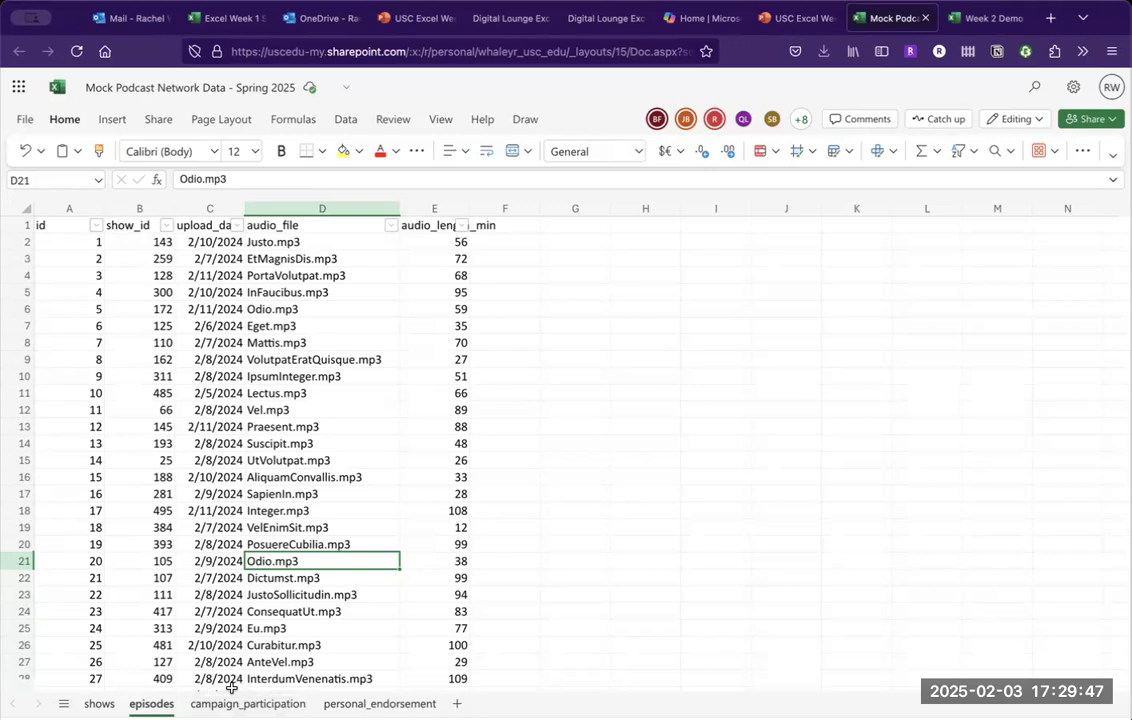
Compare the shows and episodes sheets, scrolling the episode list, then return to the Activity Part 1 slide.
left_click(101, 703)
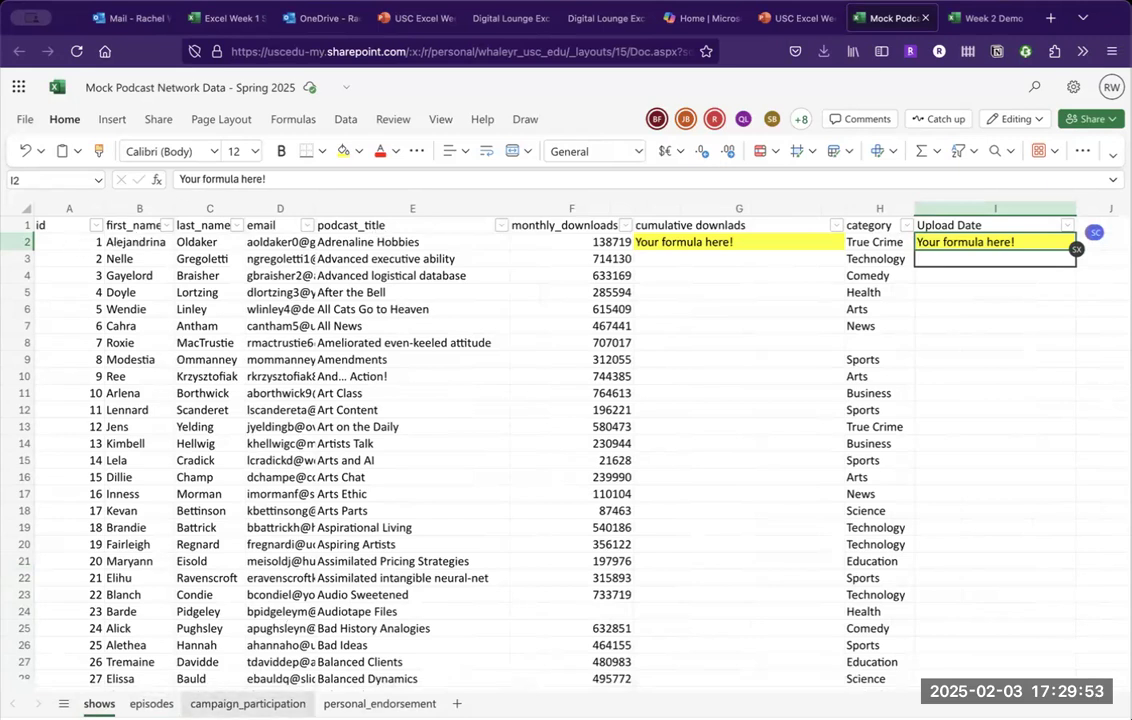
left_click(151, 703)
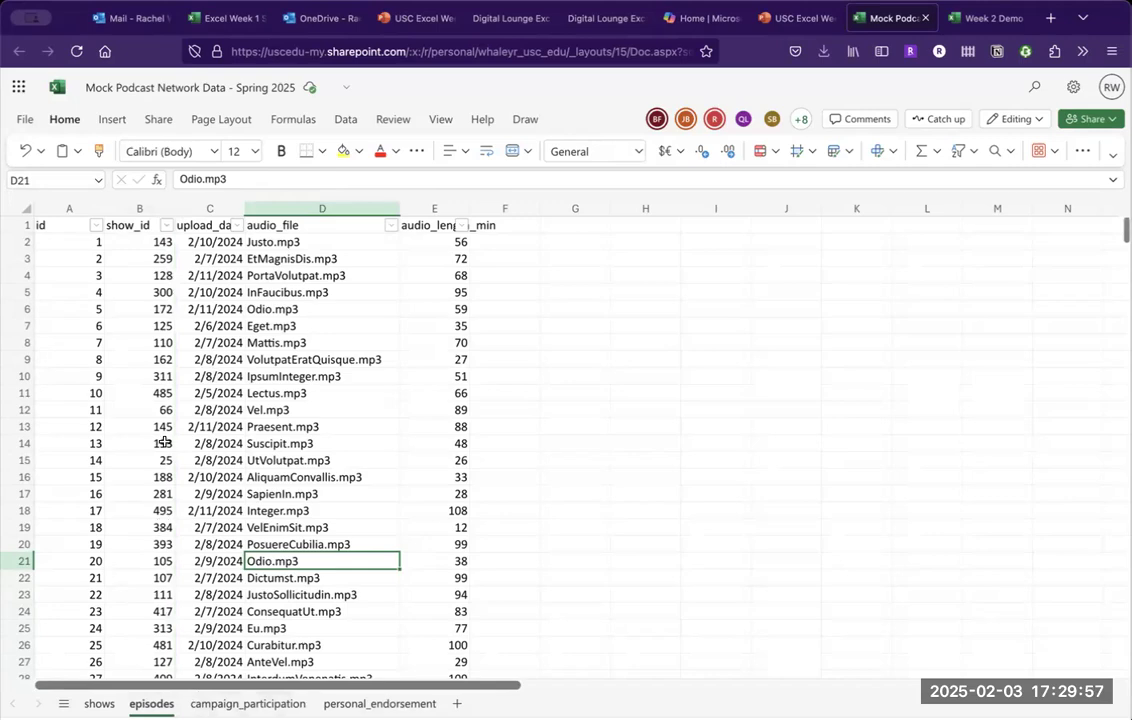
scroll(164, 442, "down", 15)
scroll(165, 442, "down", 10)
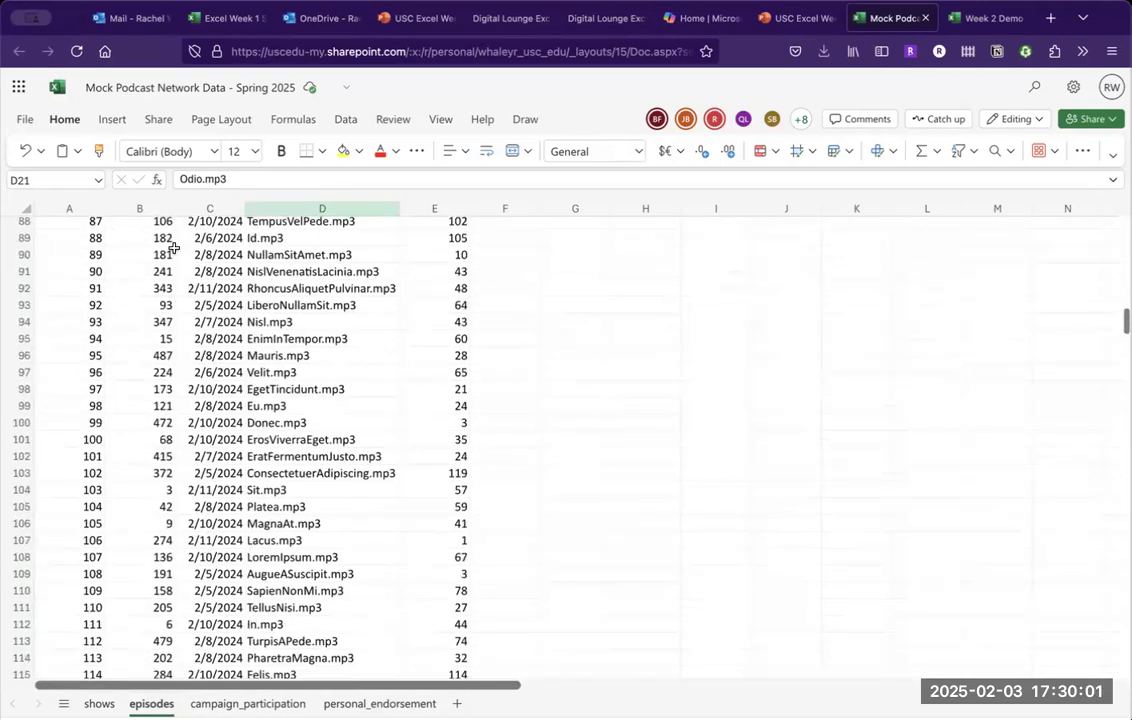
scroll(173, 247, "up", 20)
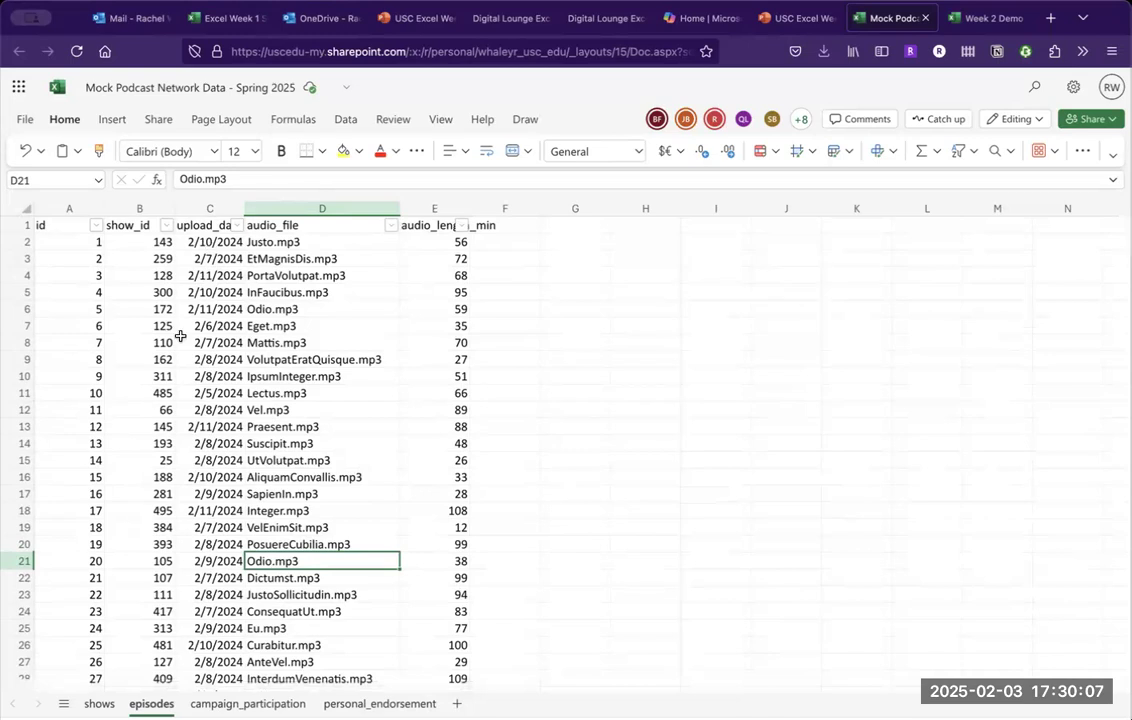
left_click(99, 704)
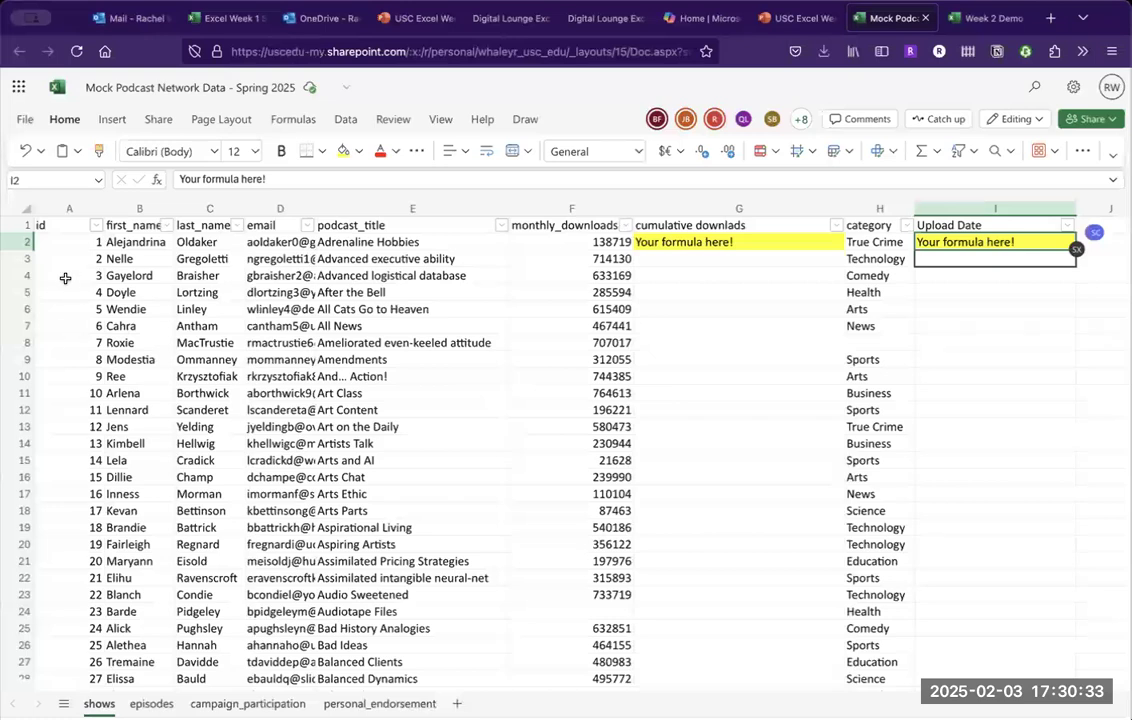
left_click(152, 703)
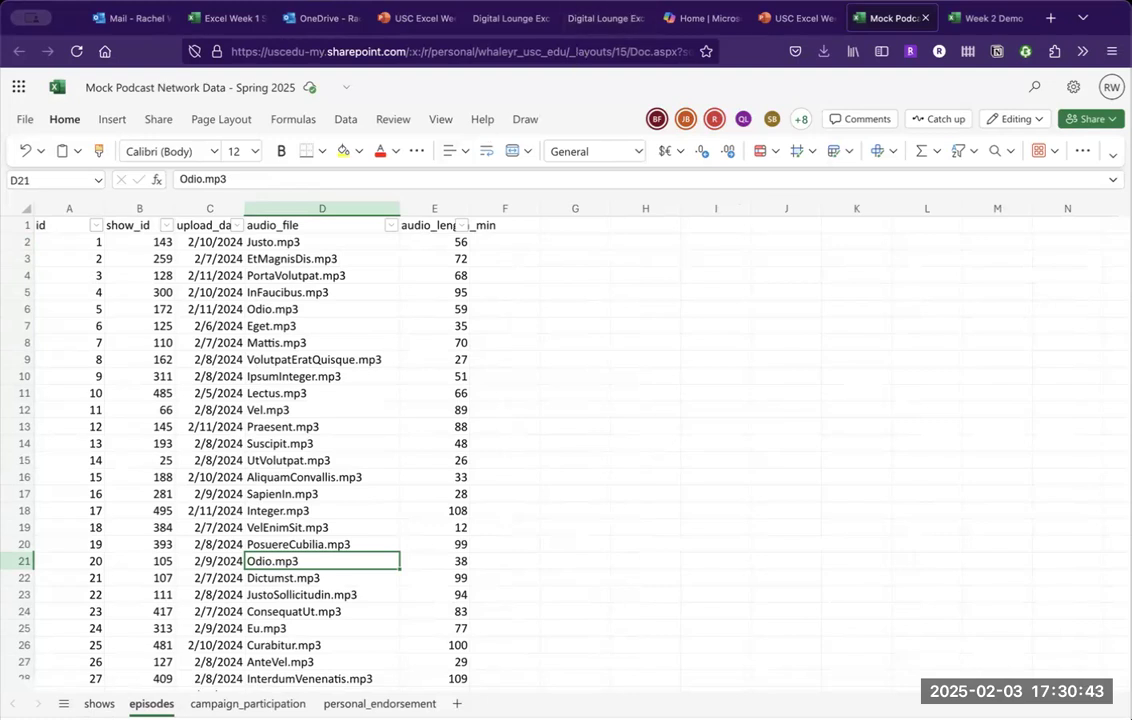
left_click(788, 17)
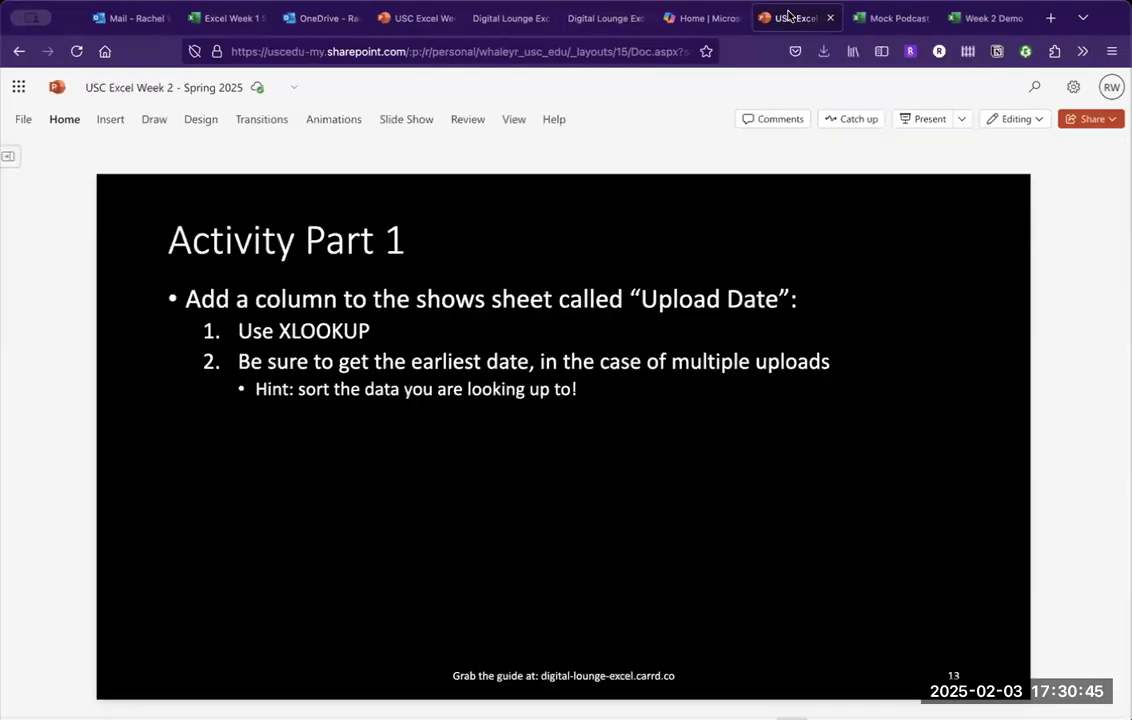
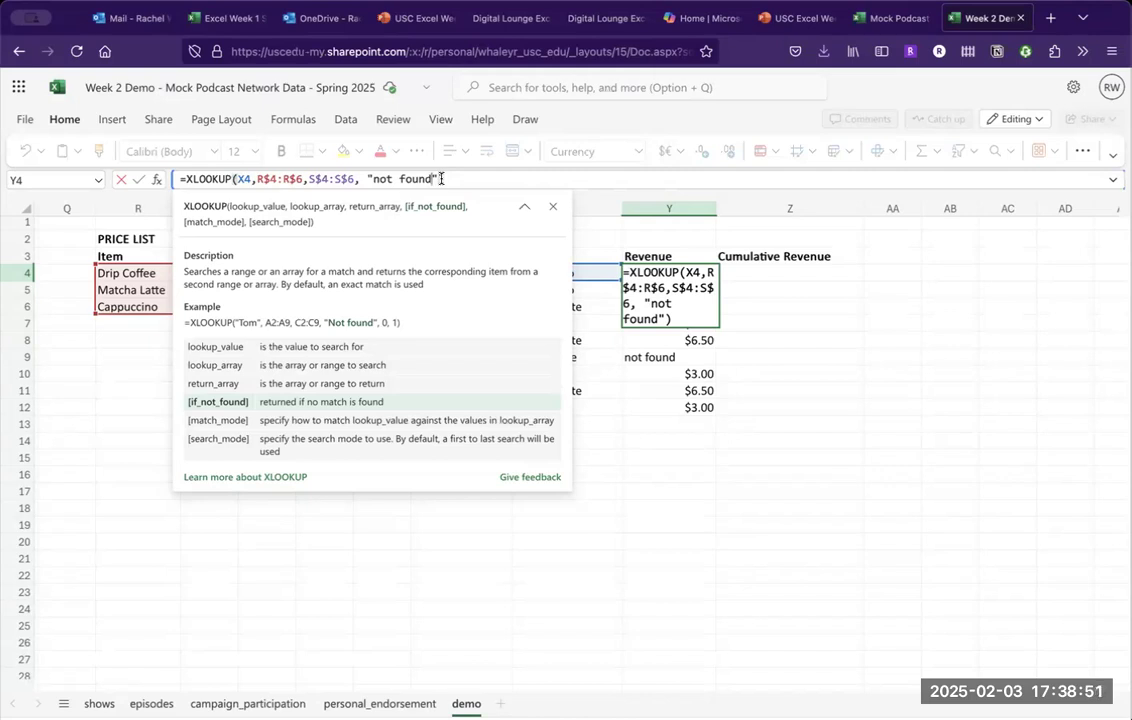
Complete and enter Y4's =XLOOKUP(X4,R$4:R$6,S$4:S$6,"not found") formula, returning $5.00.
type(")")
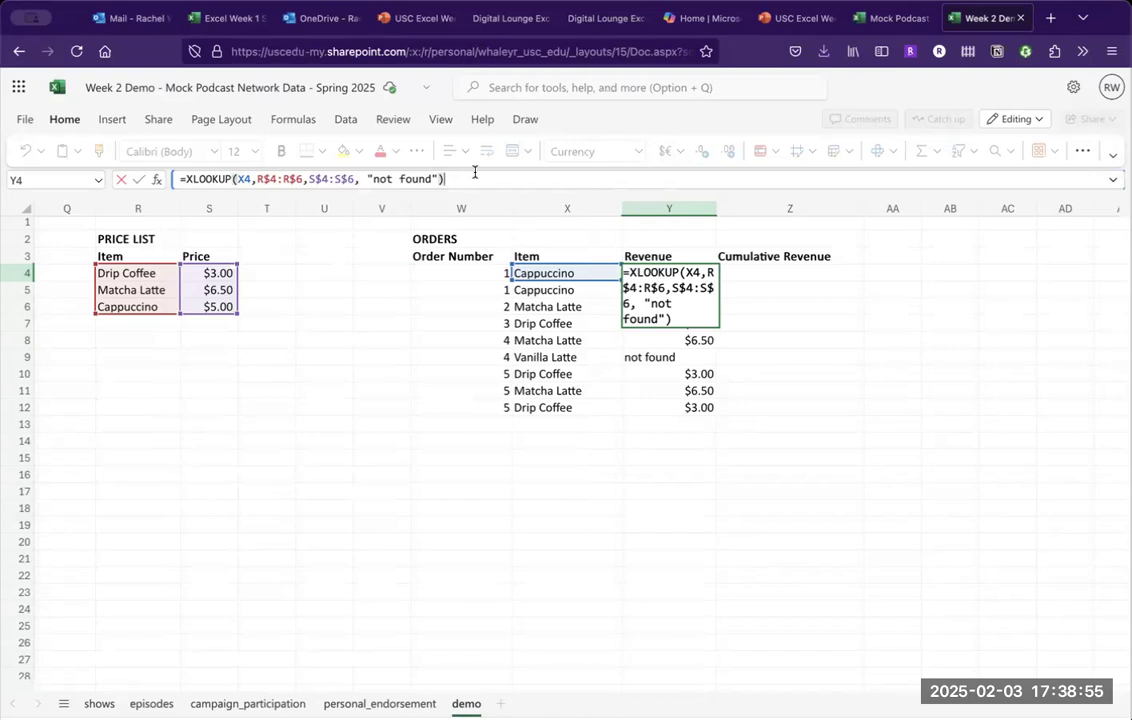
key("BackSpace")
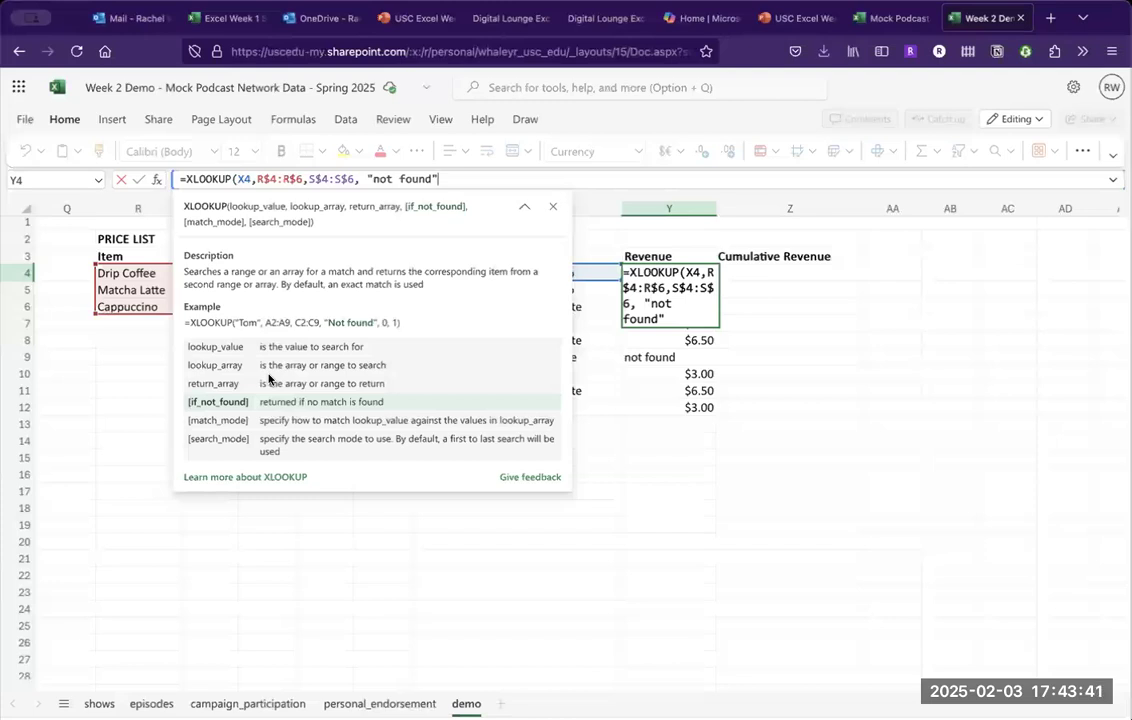
type(")")
key("Return")
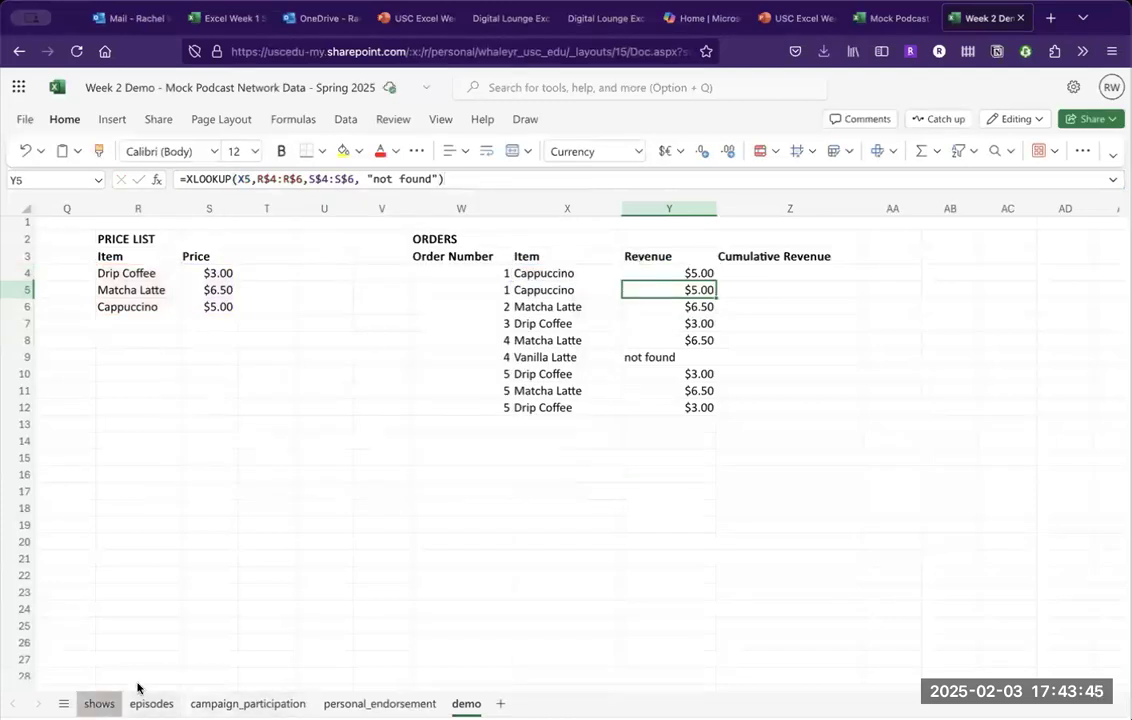
Show the shows sheet with the page zoomed to 110%.
left_click(99, 703)
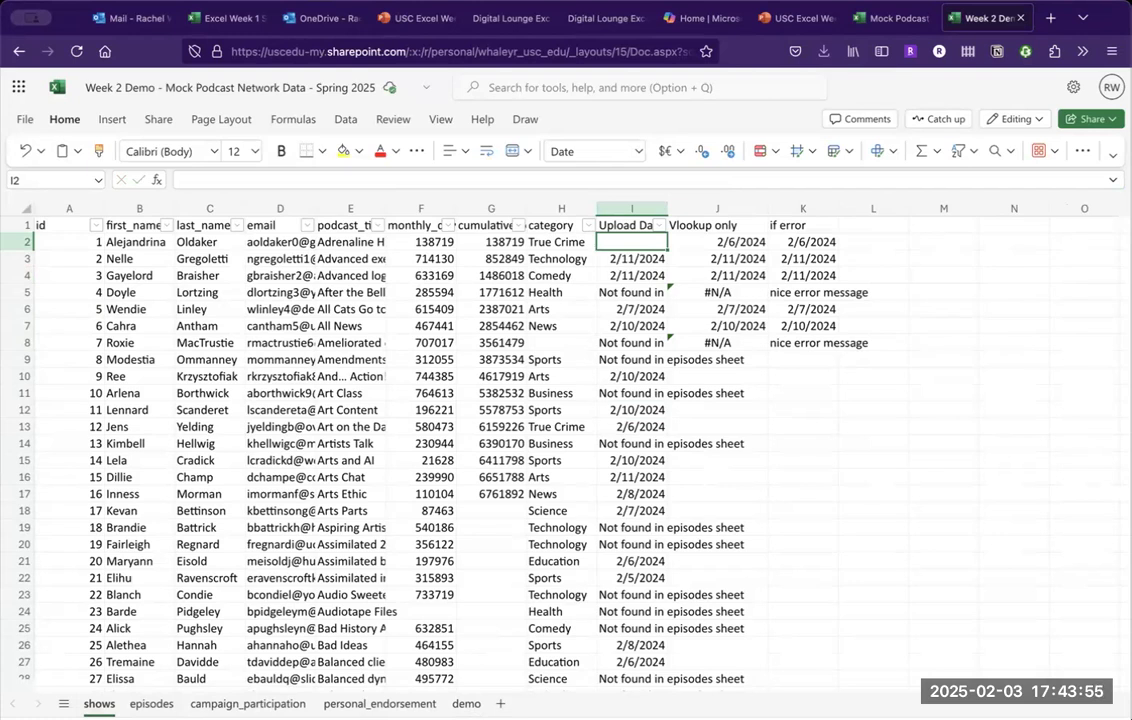
key("super+plus")
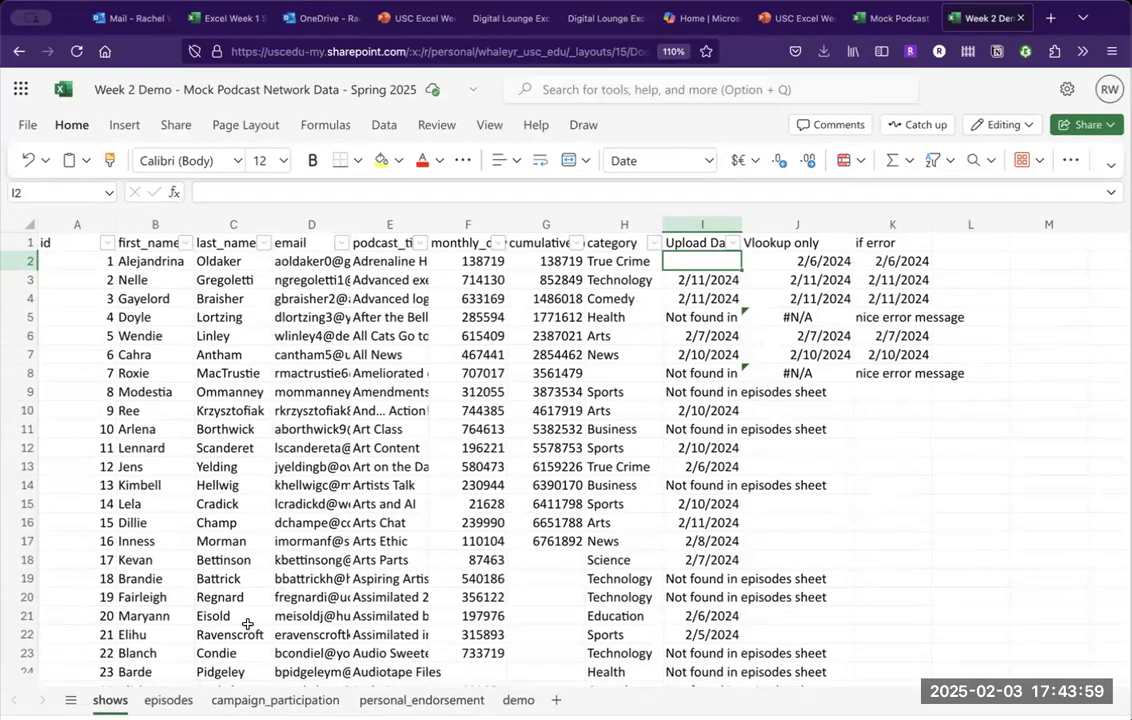
Sort the episodes sheet by show_id smallest to largest, then return to the shows sheet.
left_click(168, 700)
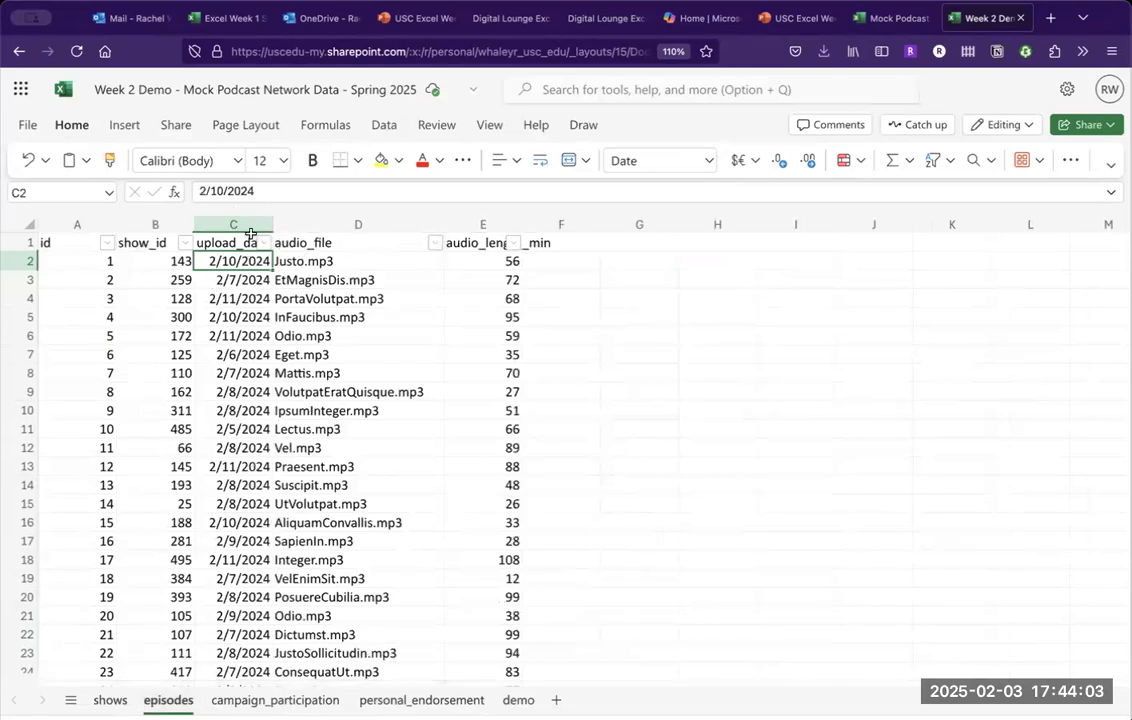
left_click(184, 244)
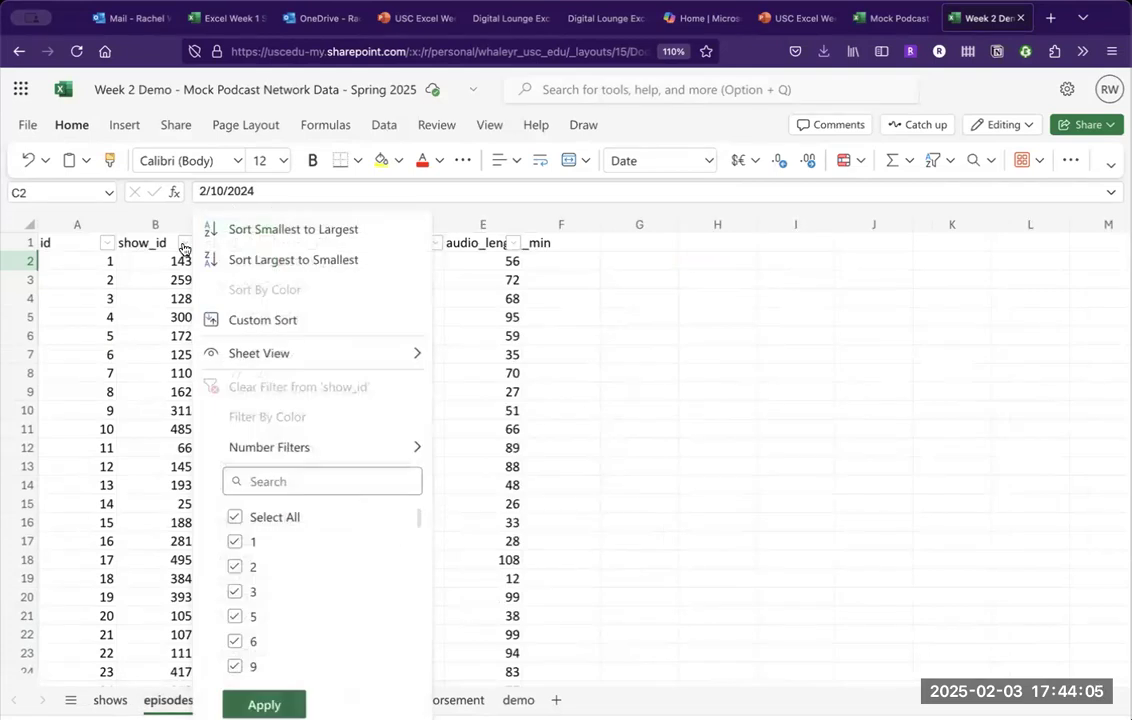
left_click(254, 232)
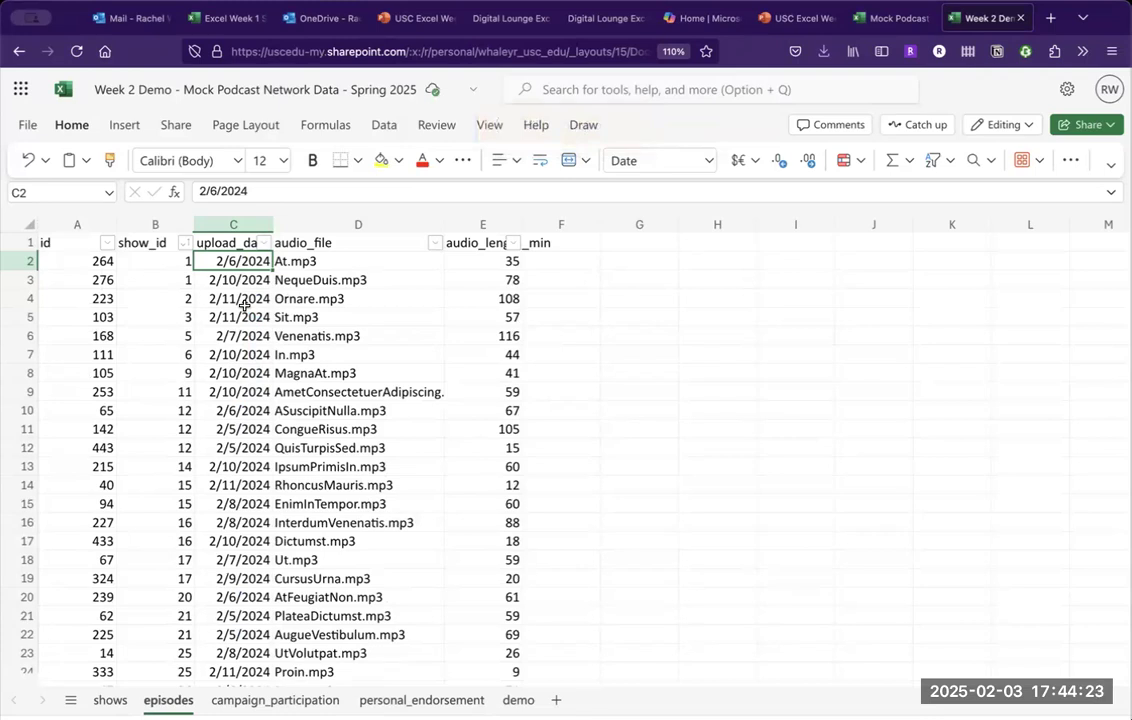
left_click(112, 699)
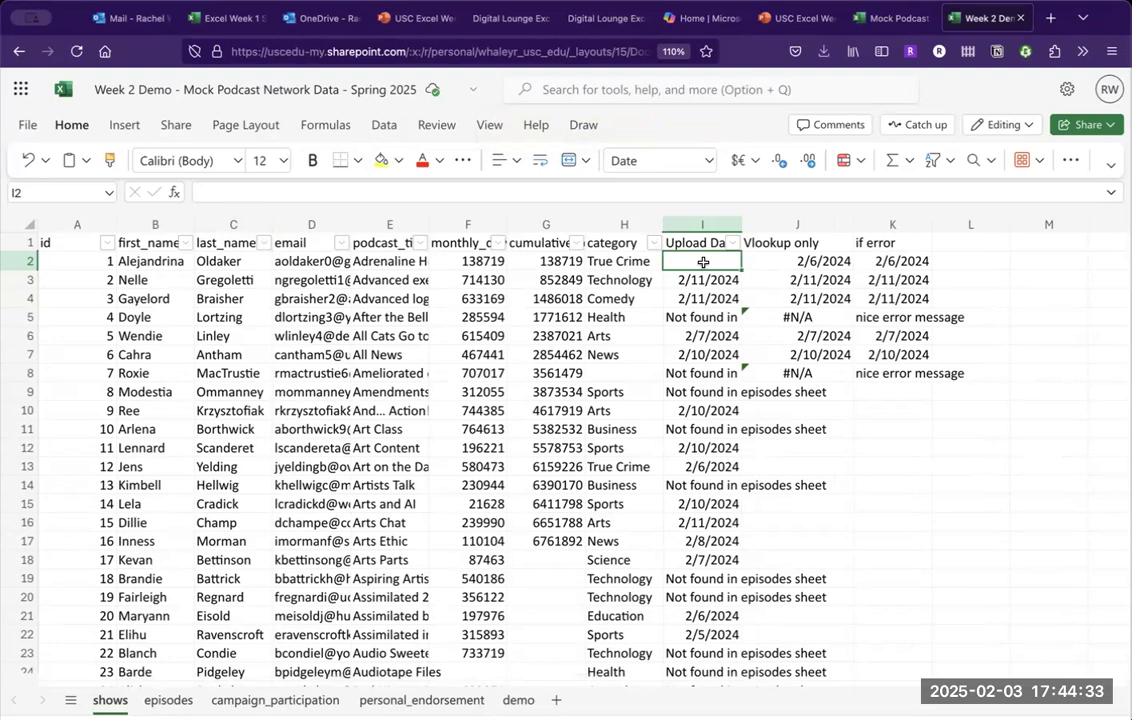
Start I2's formula as =XLOOKUP(A2:A456, using the show id column as the lookup value.
type("=")
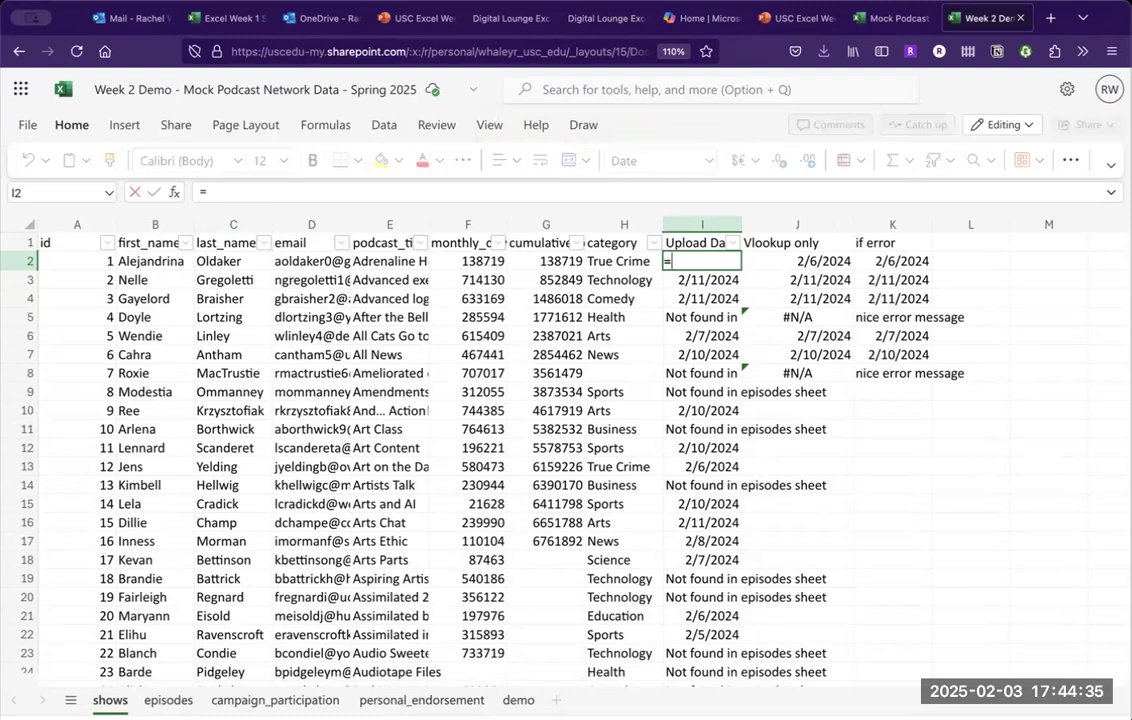
type("XLOOKUP")
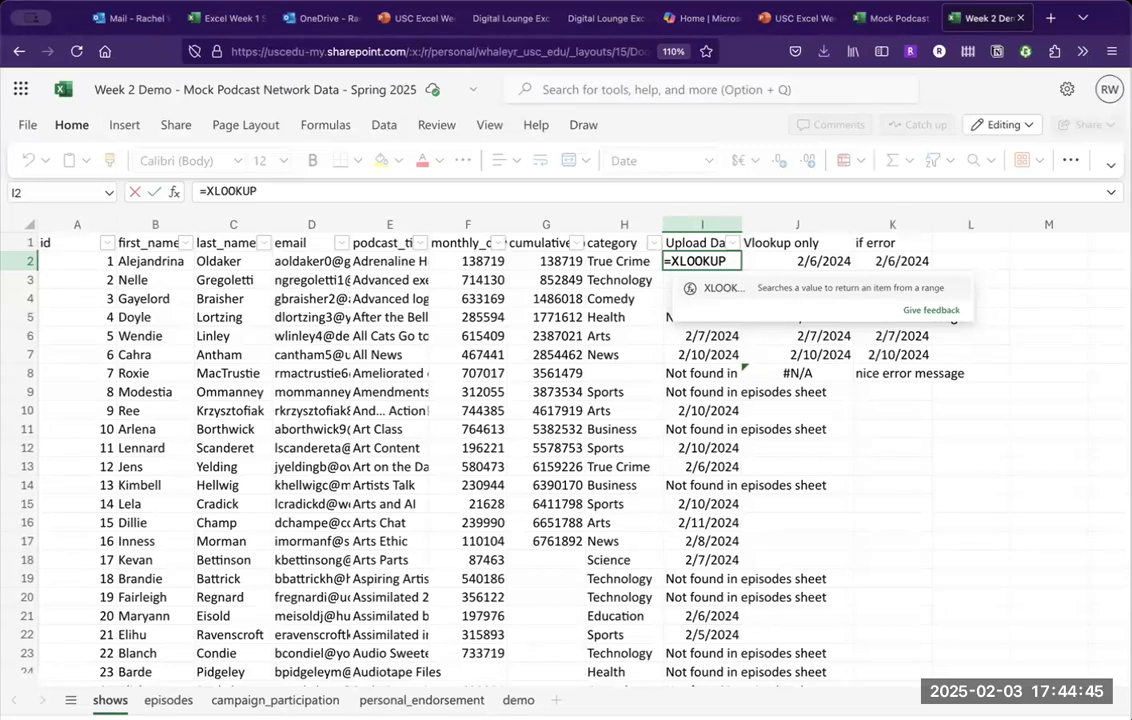
type("(")
key("Left")
key("Left")
key("Left")
key("Left")
key("Left")
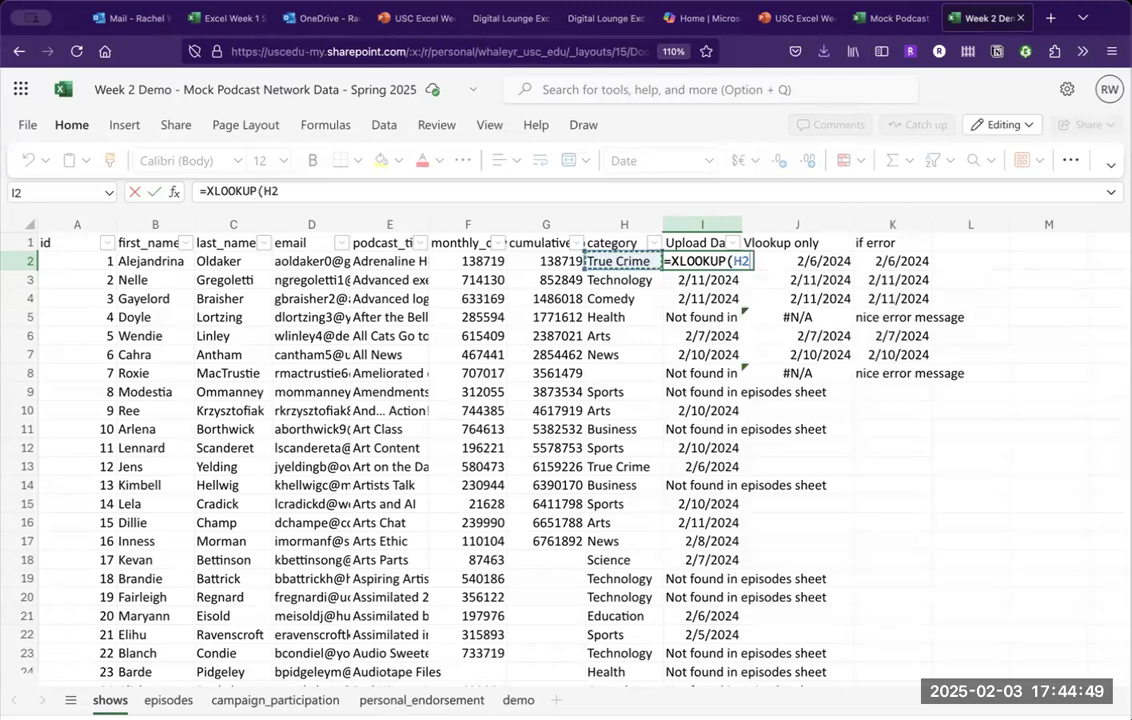
key("Left")
key("Left")
key("Left")
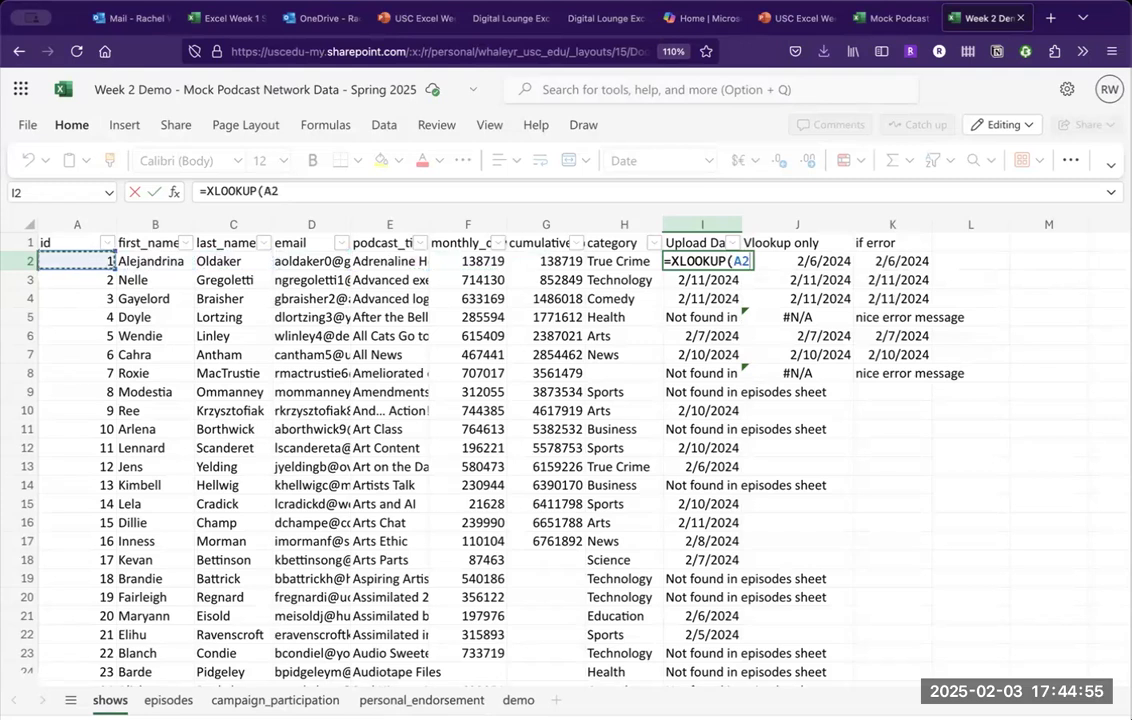
type(":A456,")
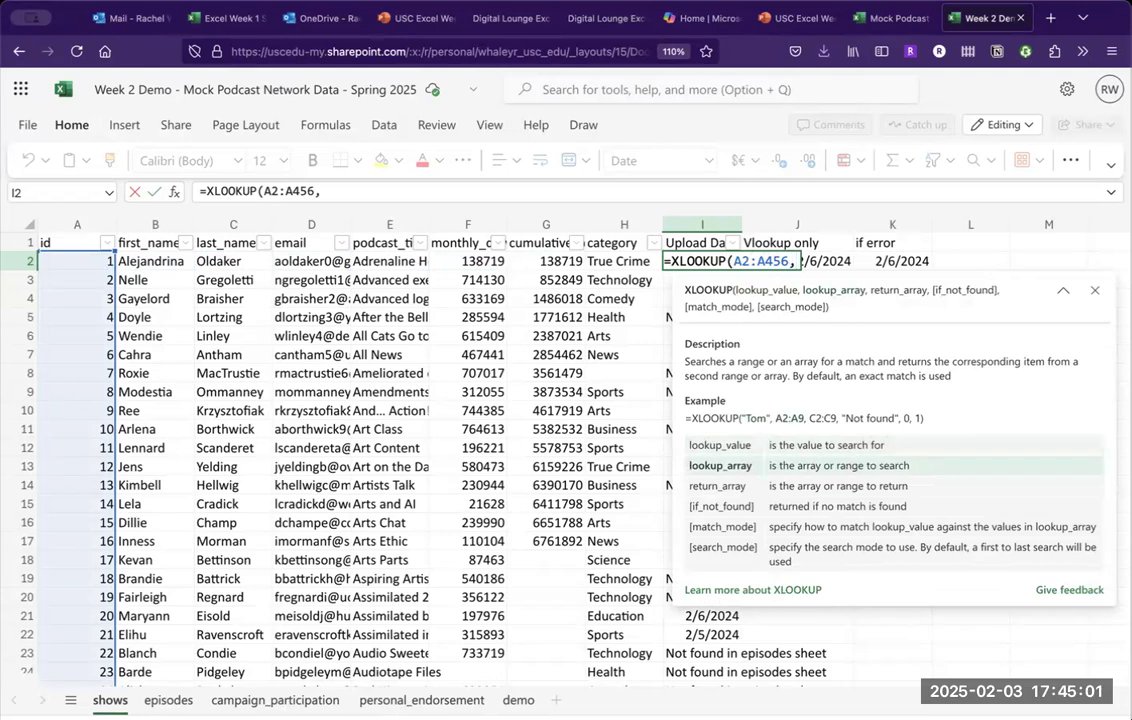
key("Left")
key("Left")
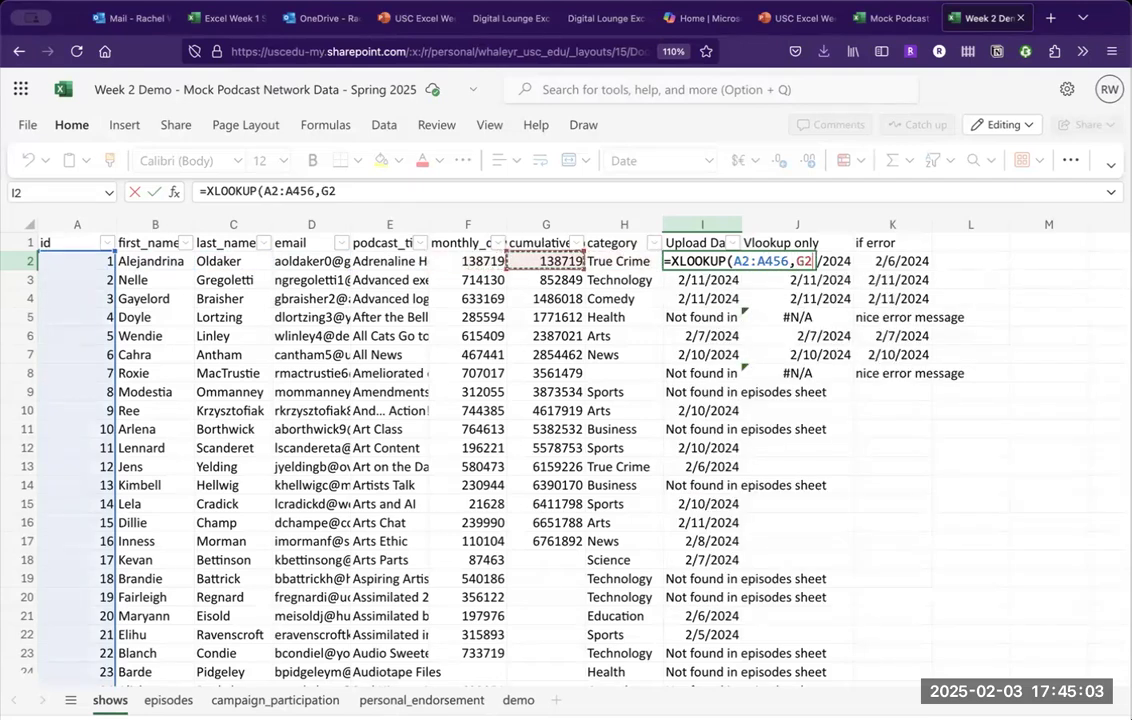
key("Right")
key("Right")
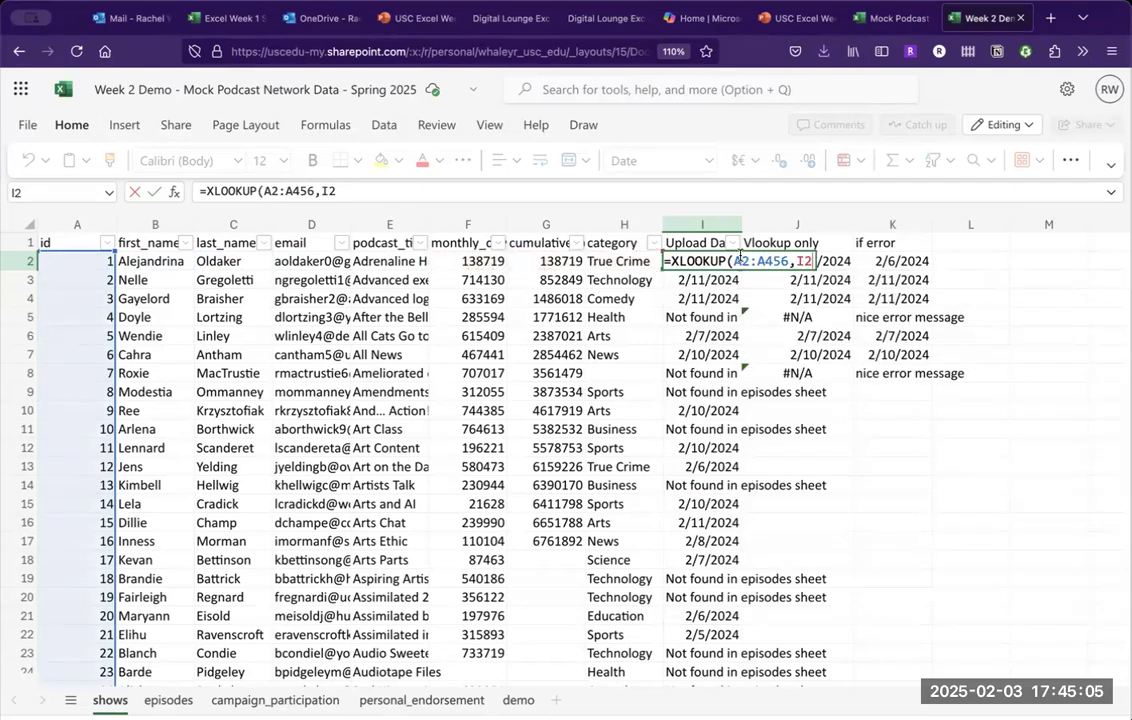
Lock the rows to A$2:A$456 and delete the stray I2 and J2 references.
left_click(739, 258)
type("$")
left_click(770, 261)
type("$")
key("BackSpace")
key("BackSpace")
key("BackSpace")
type(",2")
key("BackSpace")
left_click(833, 261)
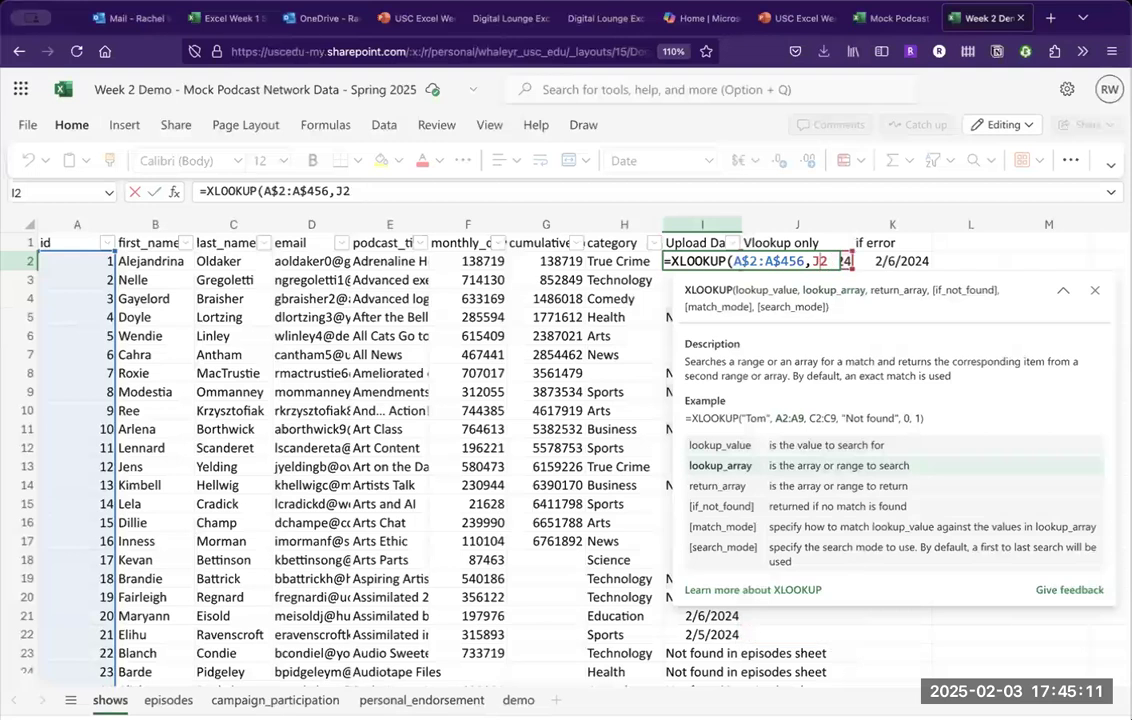
key("BackSpace")
key("BackSpace")
Add the episodes show_id column as lookup array, anchored as B$2:B$456.
left_click(168, 700)
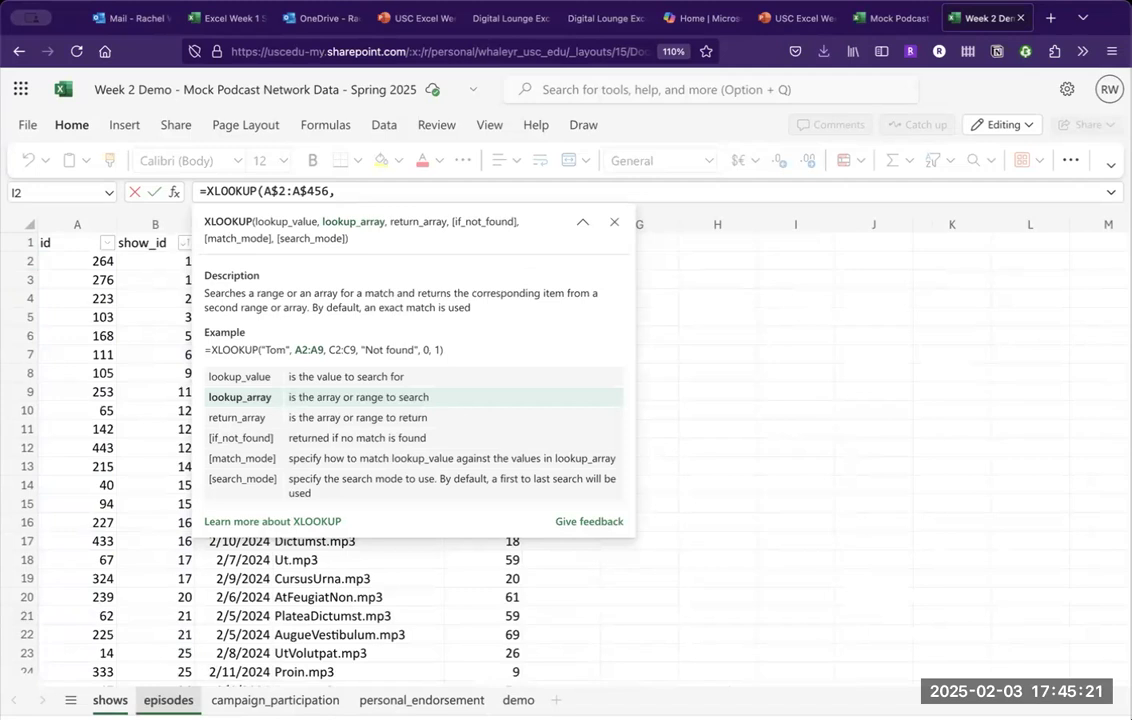
left_click(165, 222)
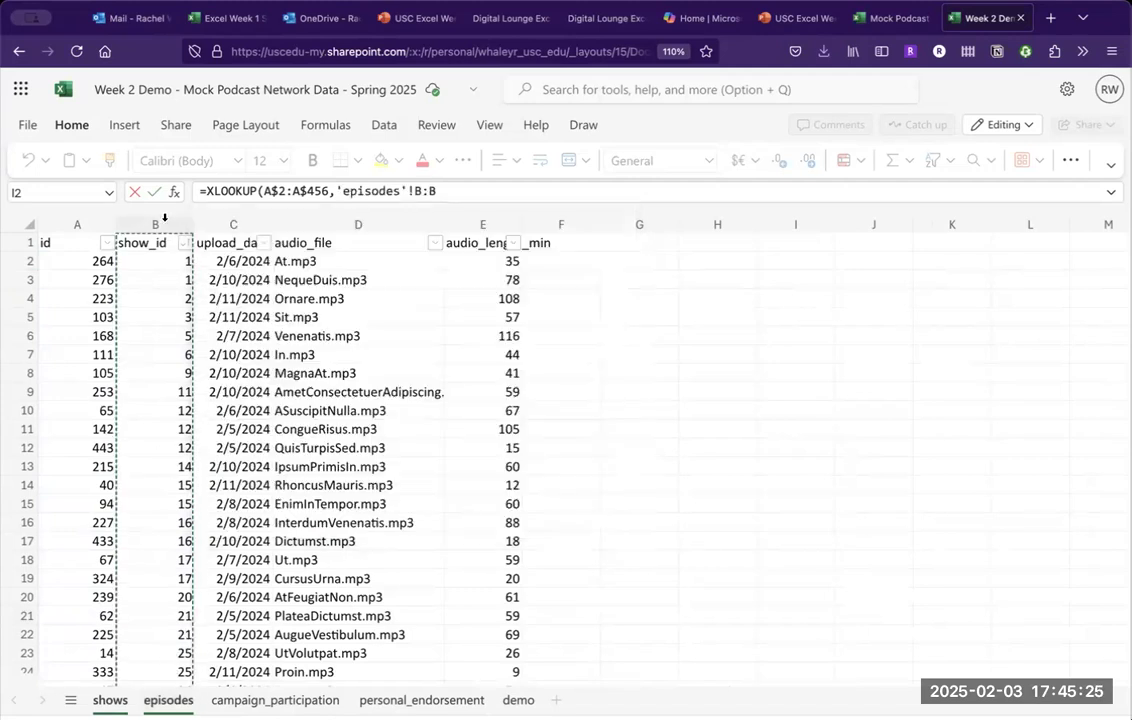
left_click(419, 191)
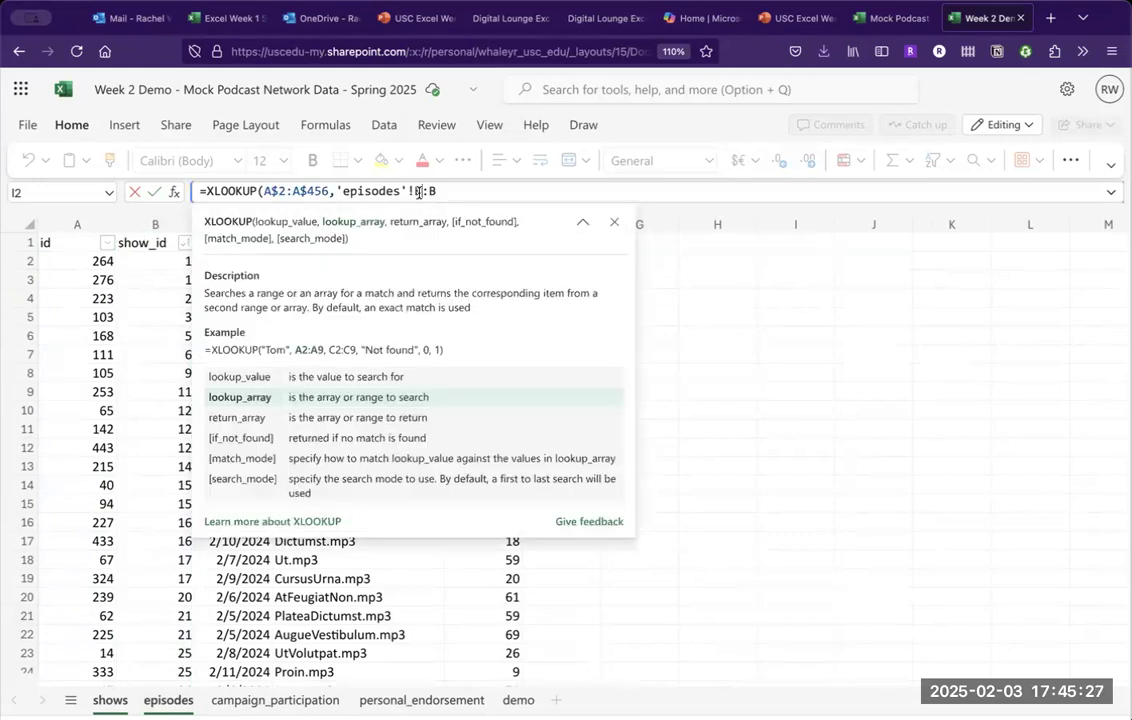
type("$2")
left_click(475, 190)
type("$456,")
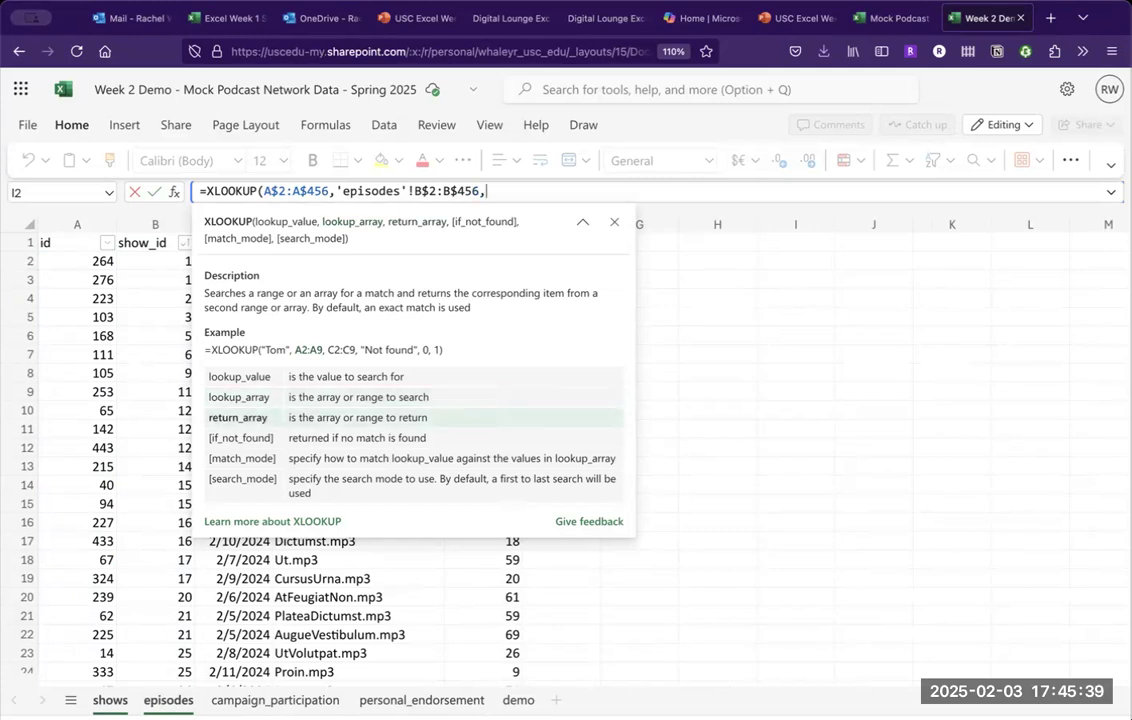
Add episodes upload_date C$2:C$456 as return array with a "not found" fallback.
left_click(184, 215)
left_click(262, 220)
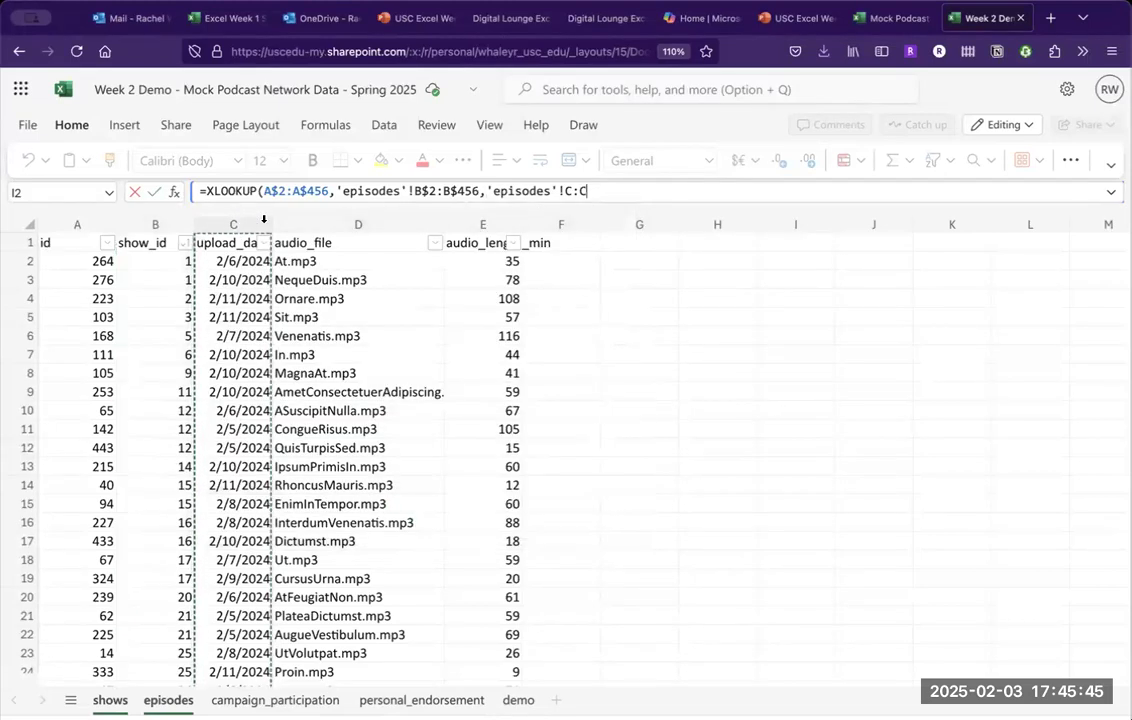
left_click(570, 191)
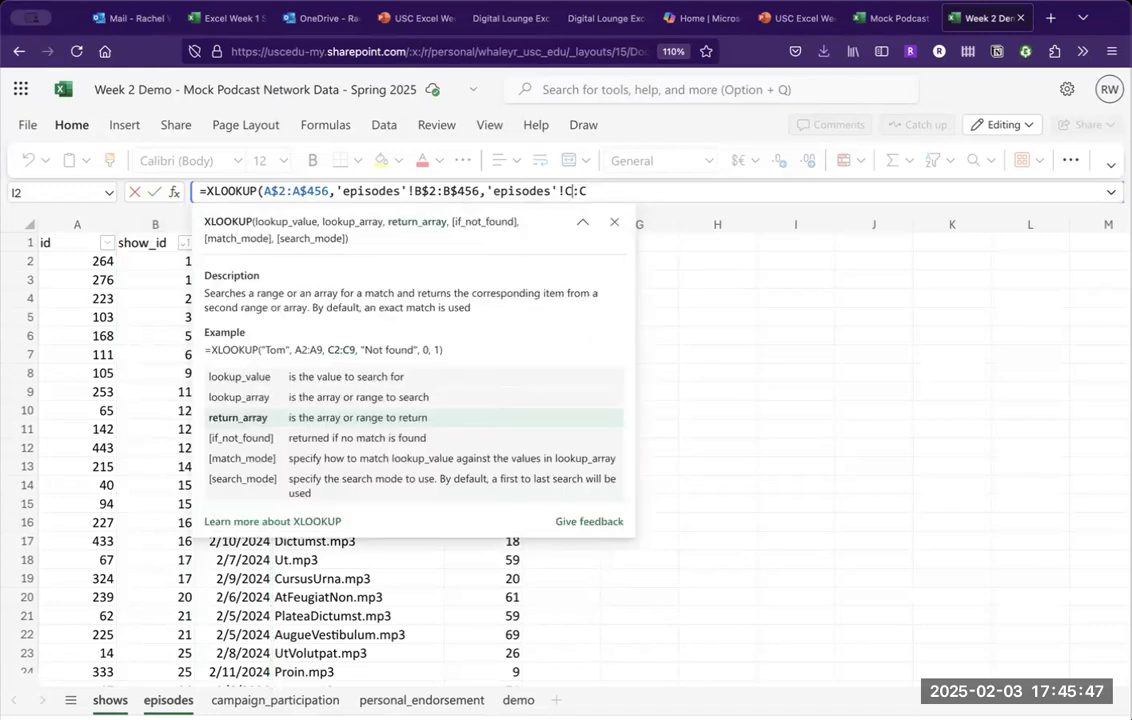
type("$2")
left_click(627, 191)
type("$456")
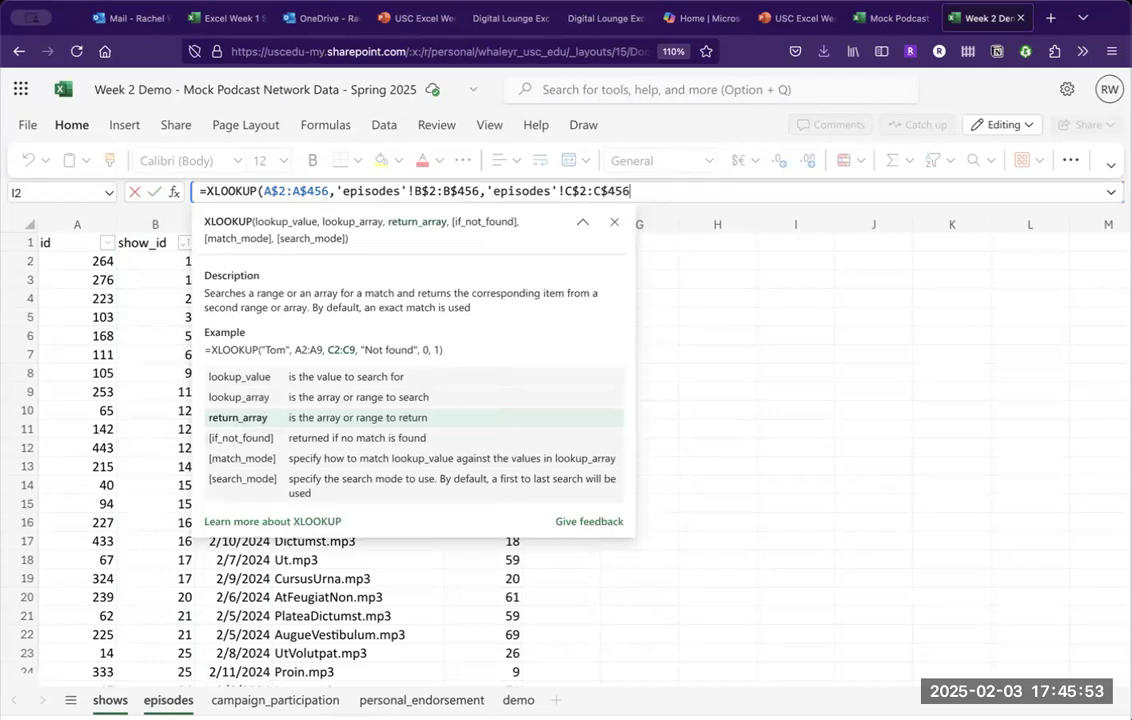
type(", \"not found\")")
key("Return")
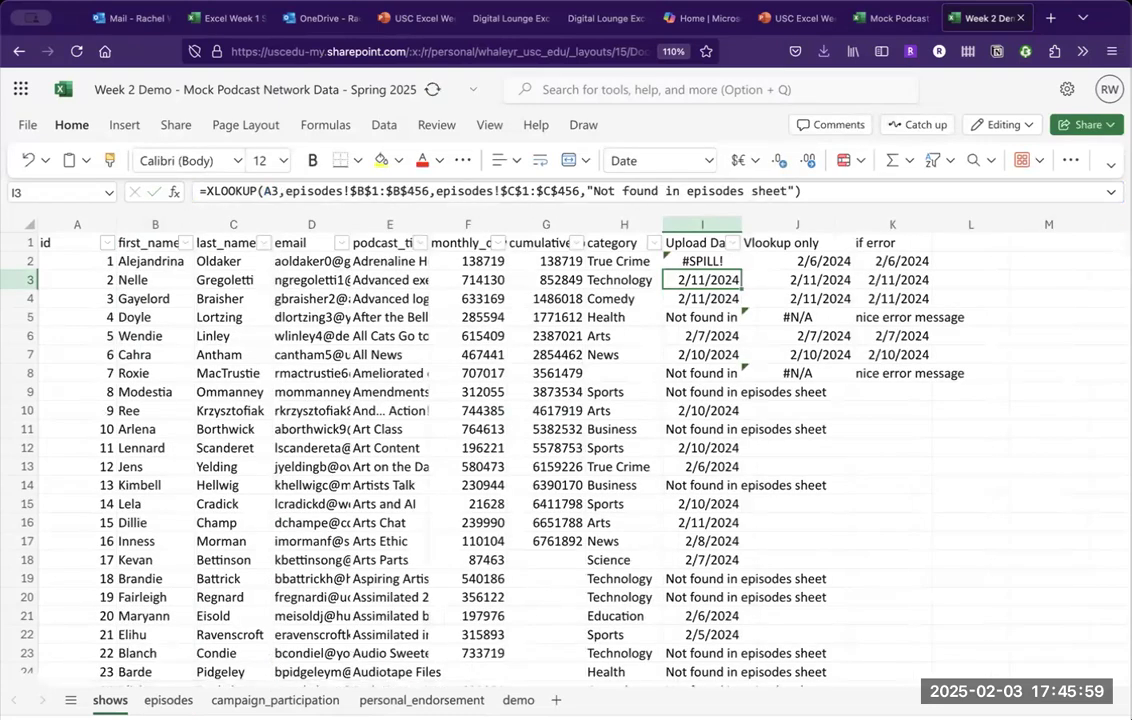
left_click(702, 261)
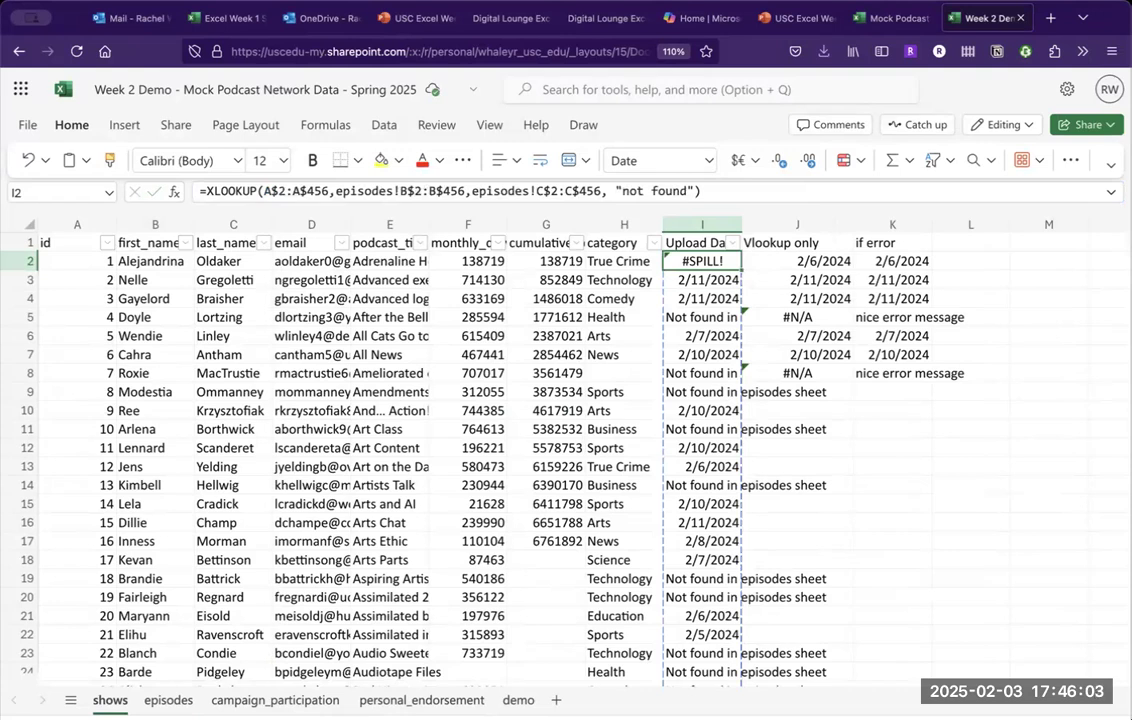
left_click(697, 243)
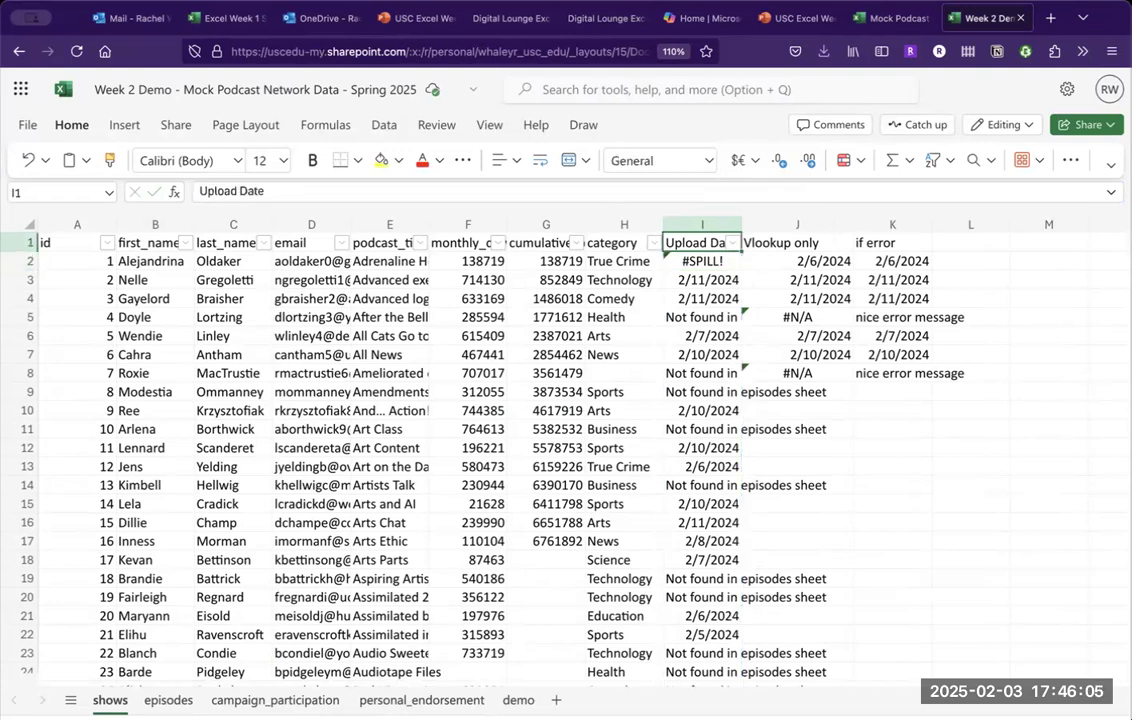
left_click(702, 261)
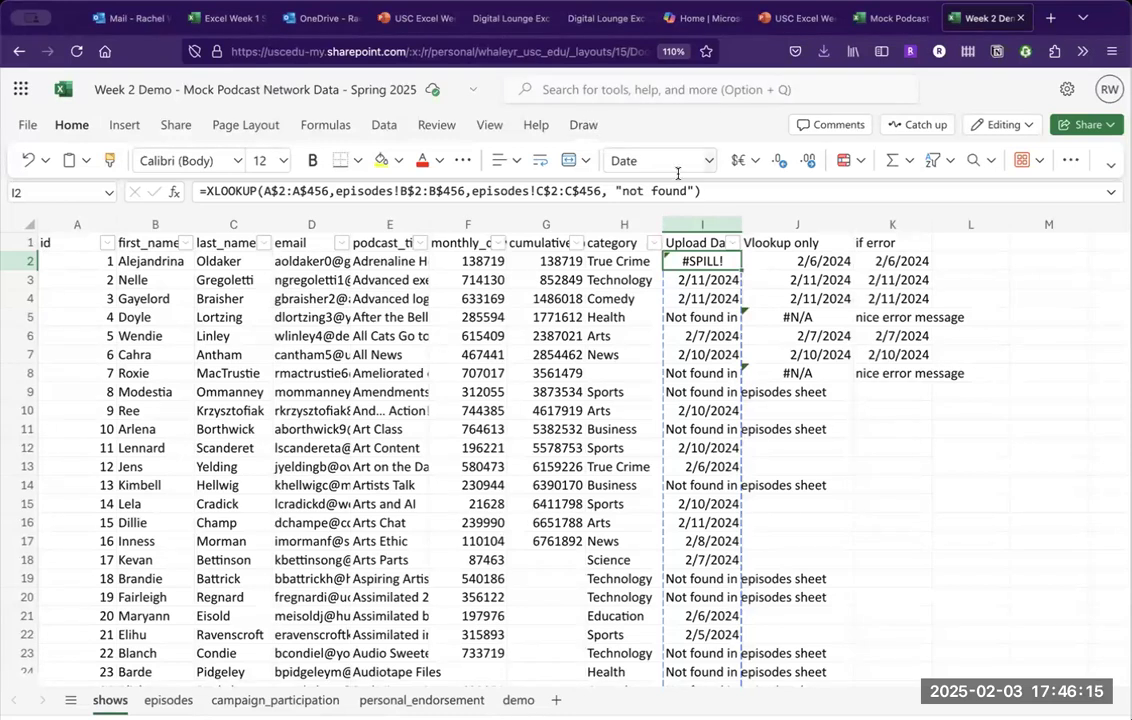
left_click(716, 190)
key("BackSpace")
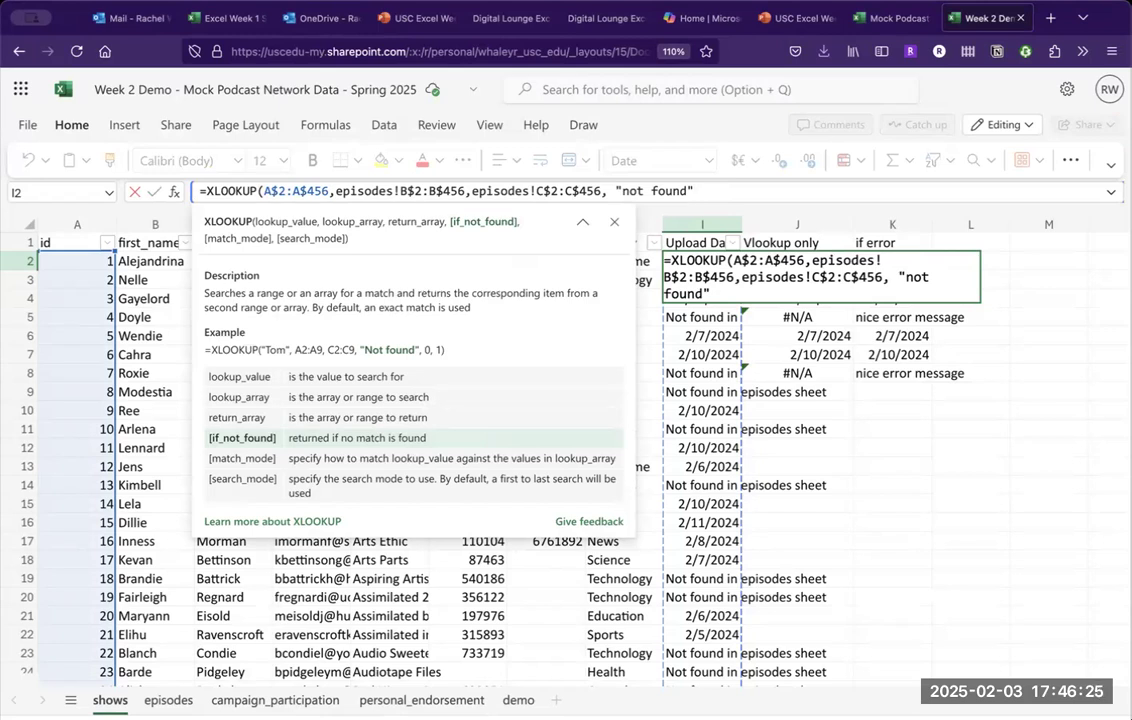
key("Return")
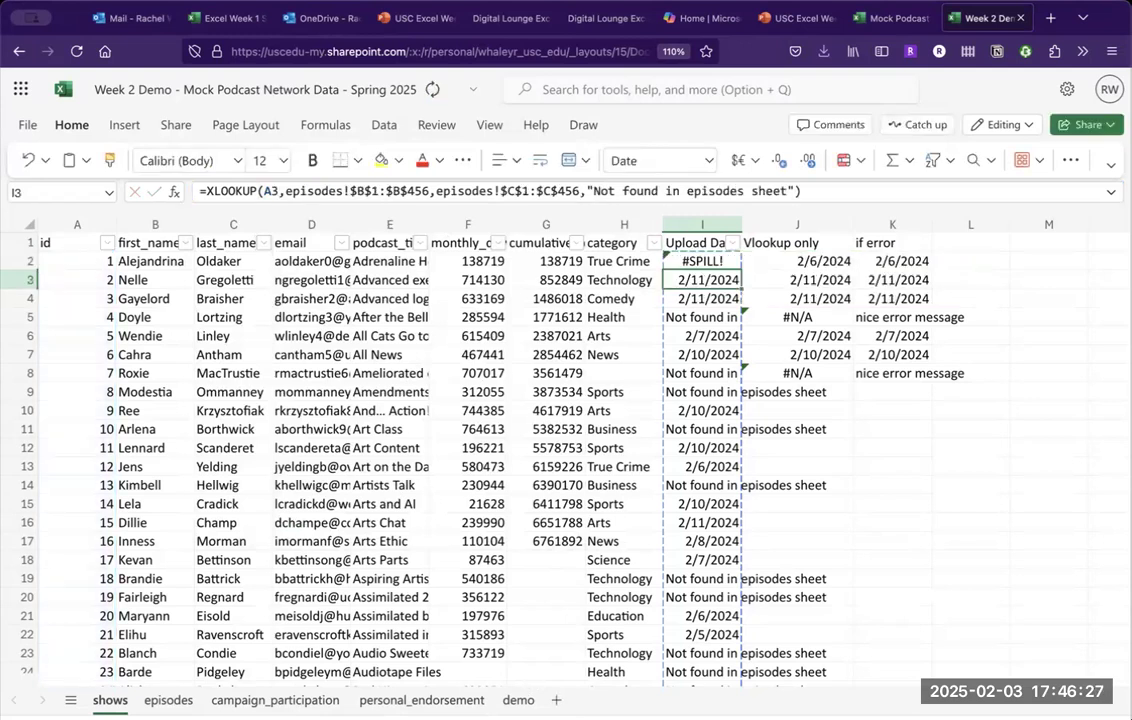
left_click(518, 700)
left_click(720, 295)
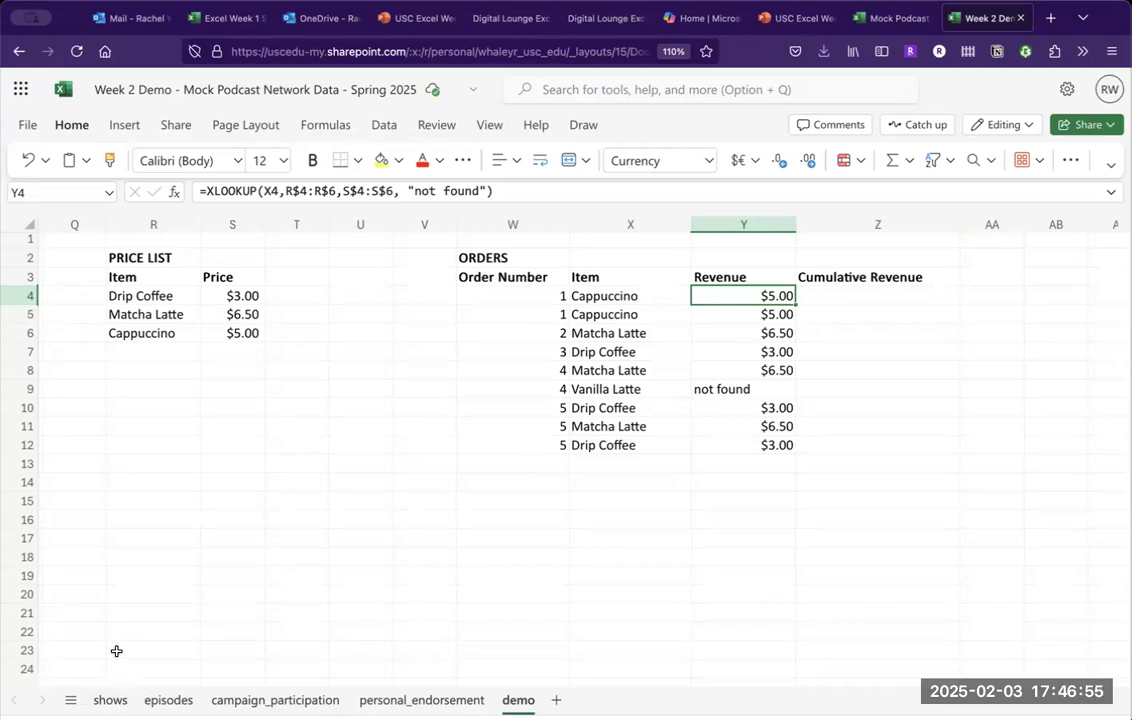
left_click(110, 700)
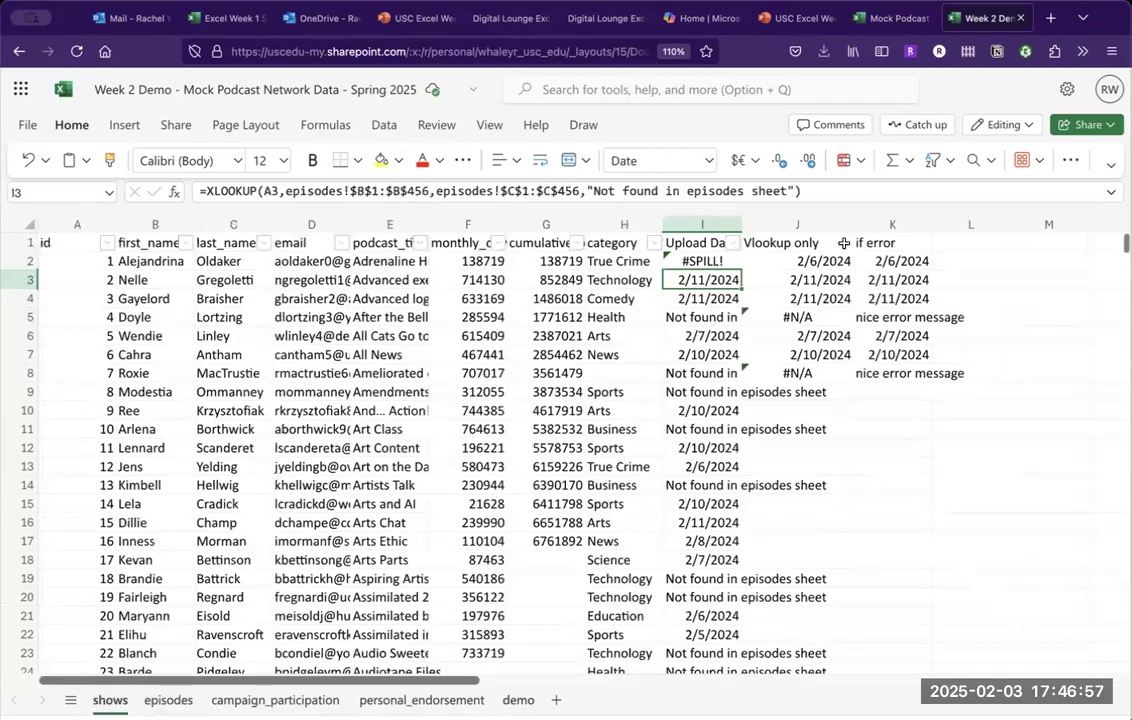
Change I3's XLOOKUP lookup value from A3 to A2, then view the episodes sheet.
left_click(275, 192)
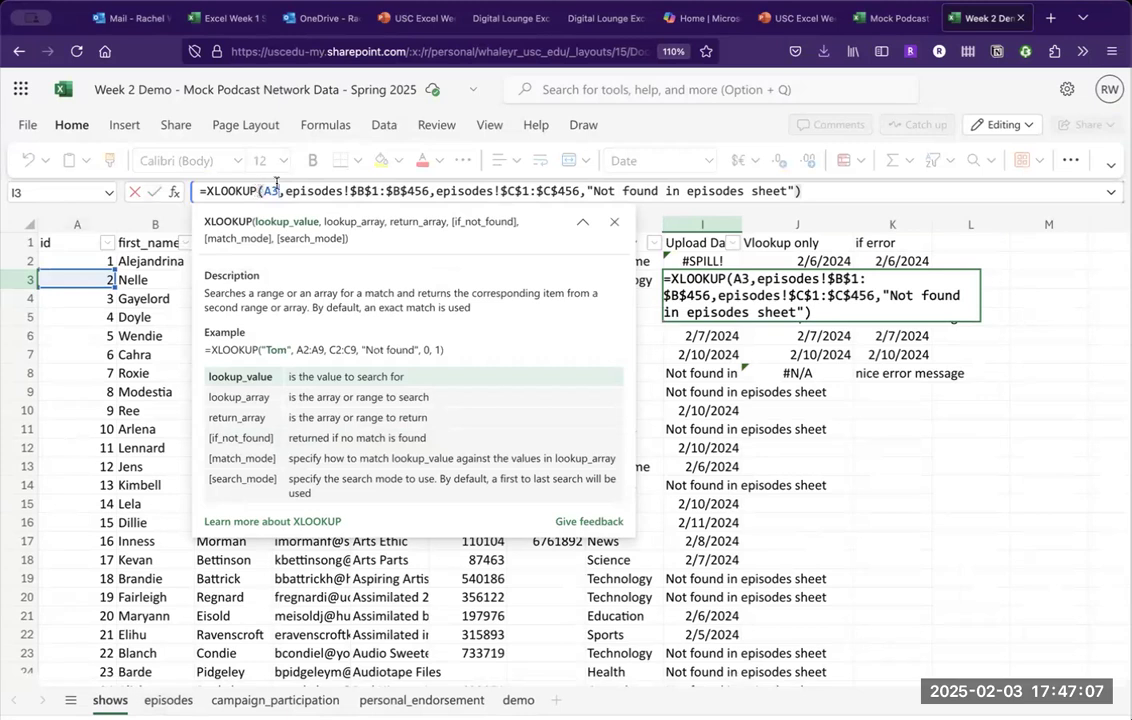
left_click(80, 261)
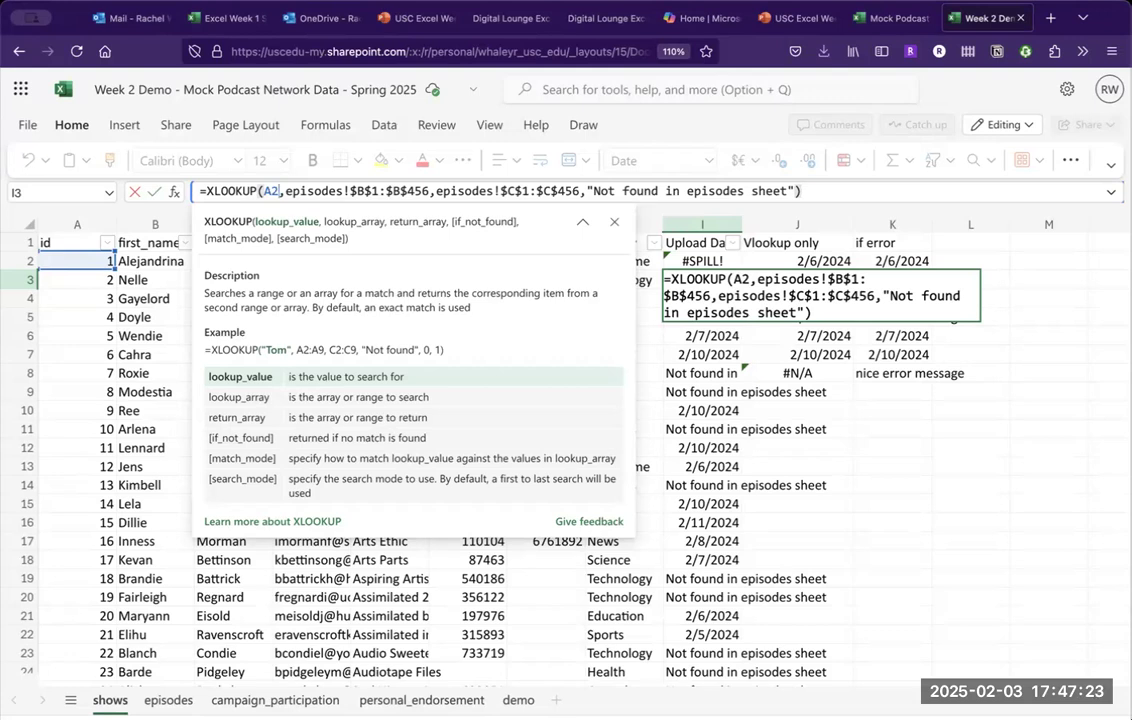
left_click(333, 192)
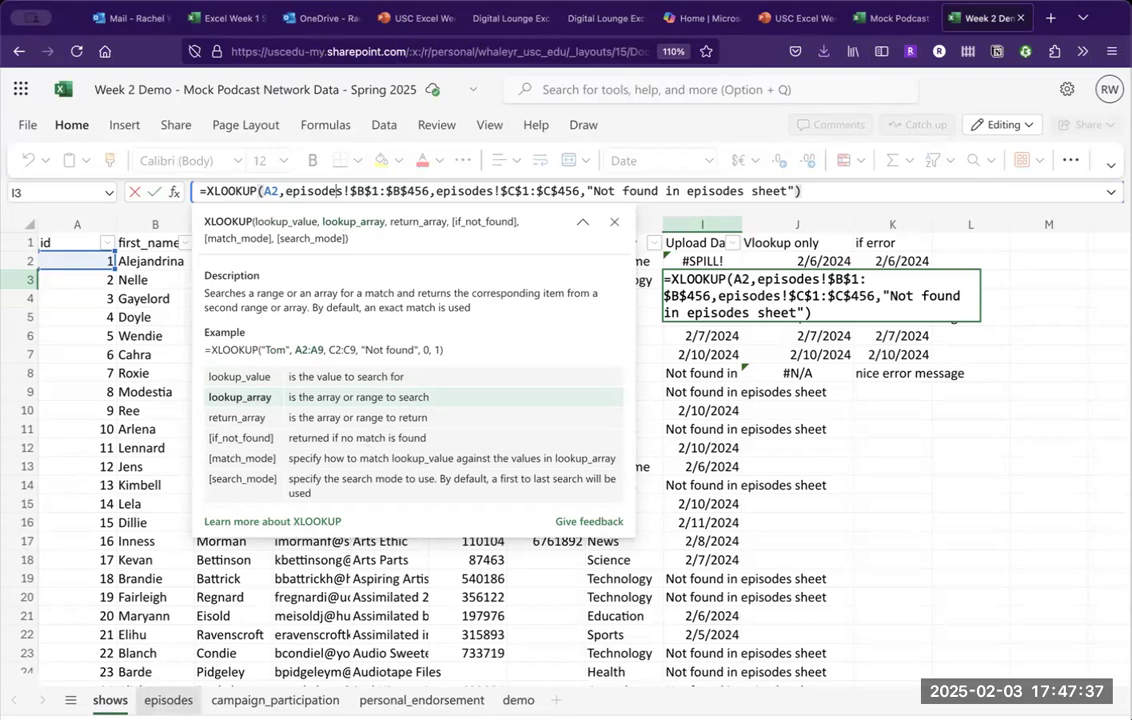
left_click(168, 700)
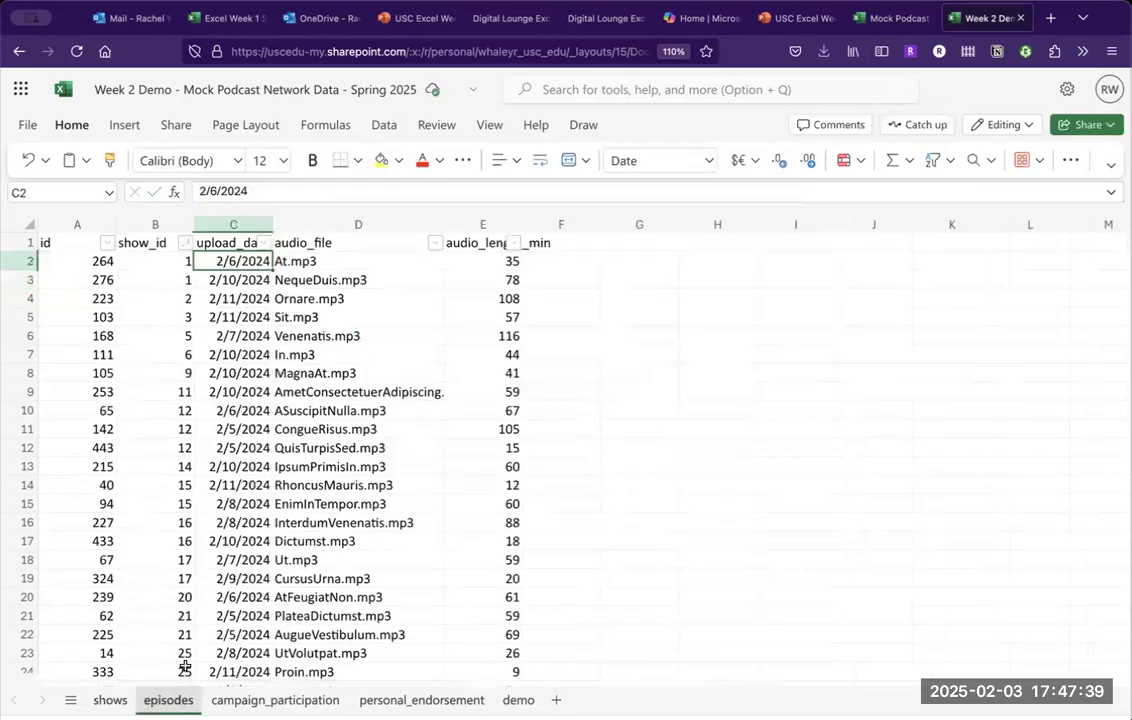
left_click(160, 215)
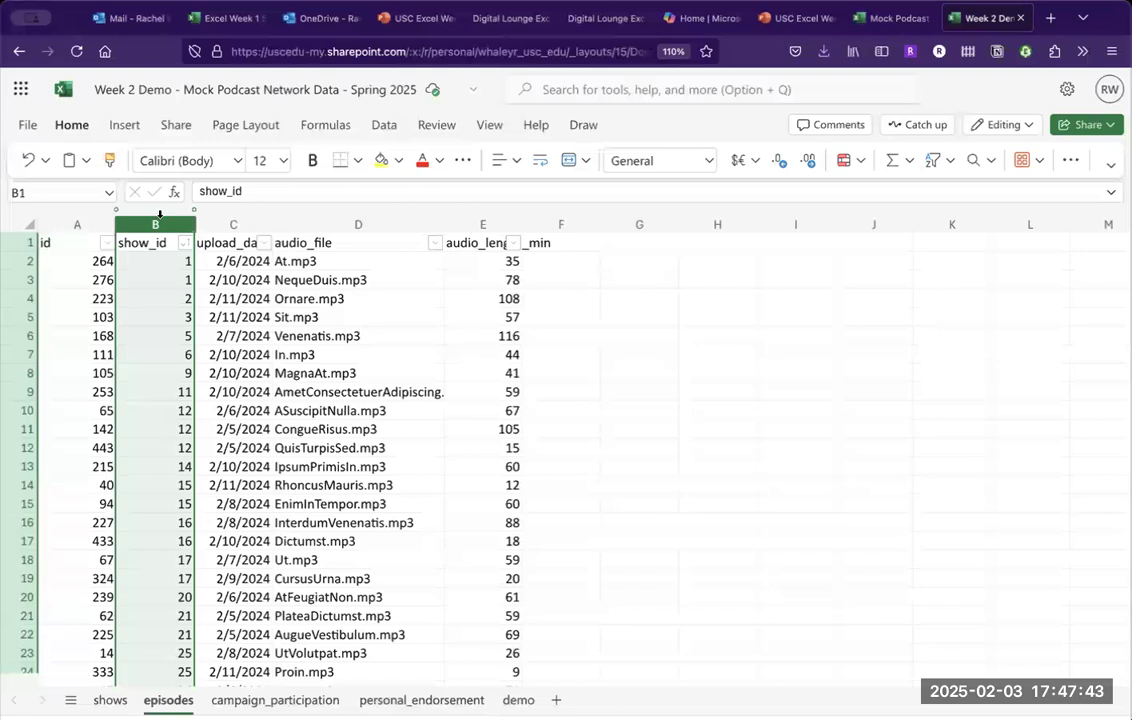
left_click(155, 331)
key("Up")
key("Up")
key("Up")
key("Up")
key("Up")
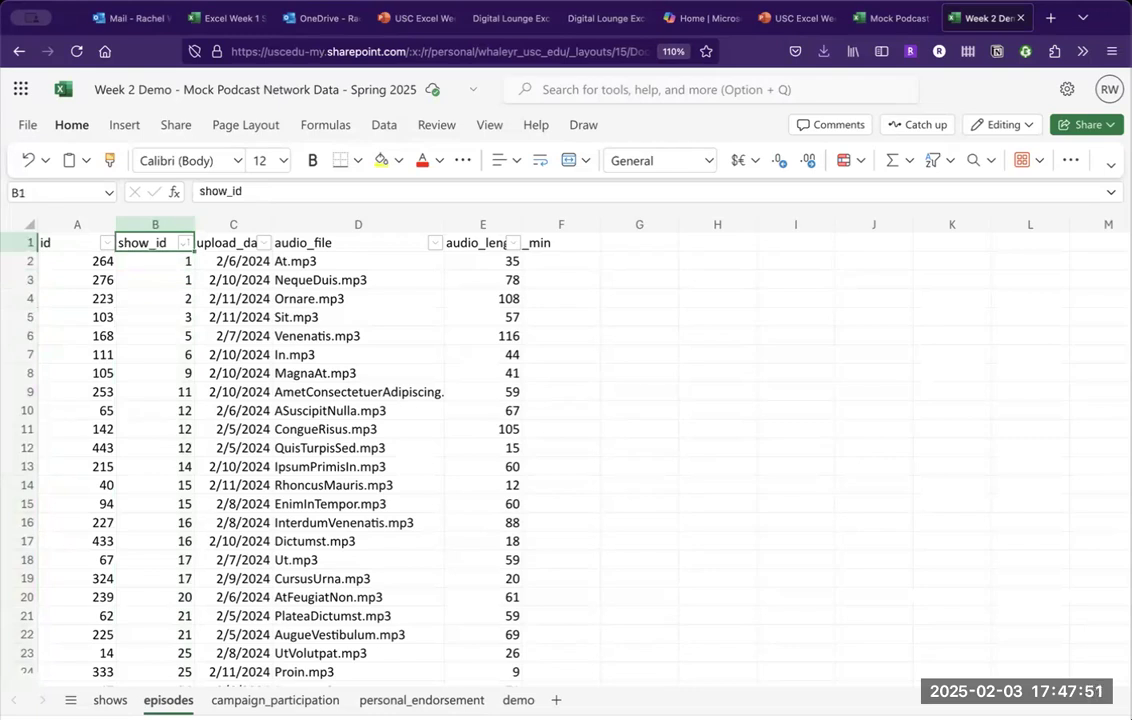
left_click(70, 243)
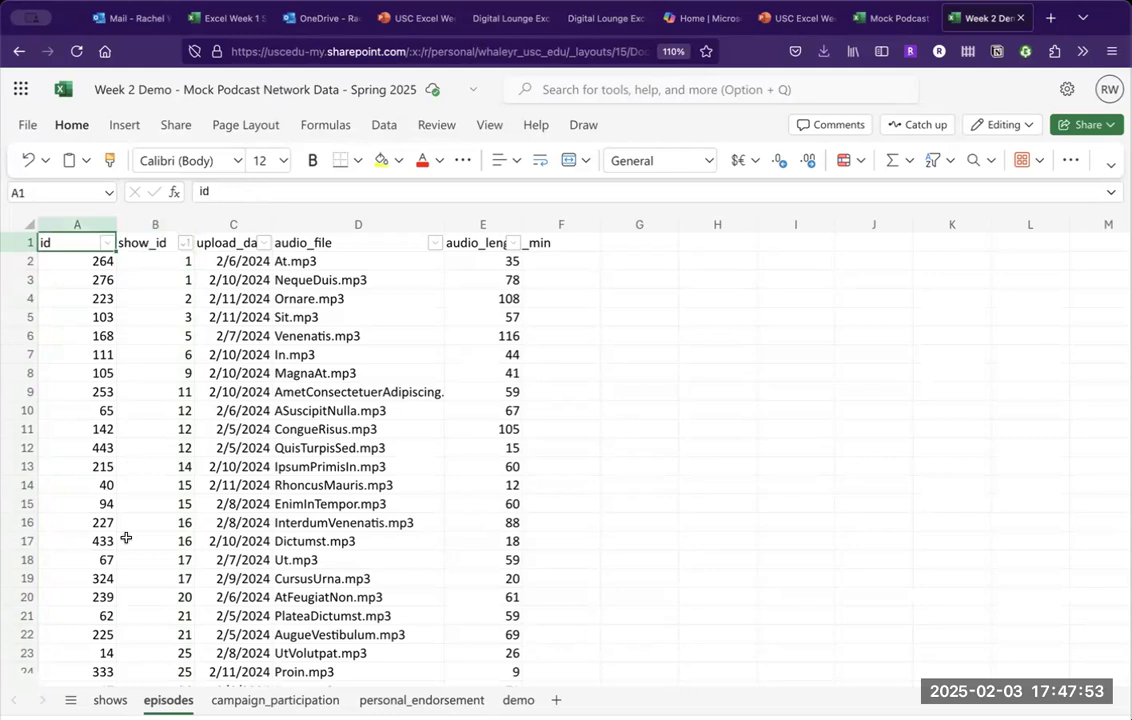
left_click(110, 700)
left_click(93, 260)
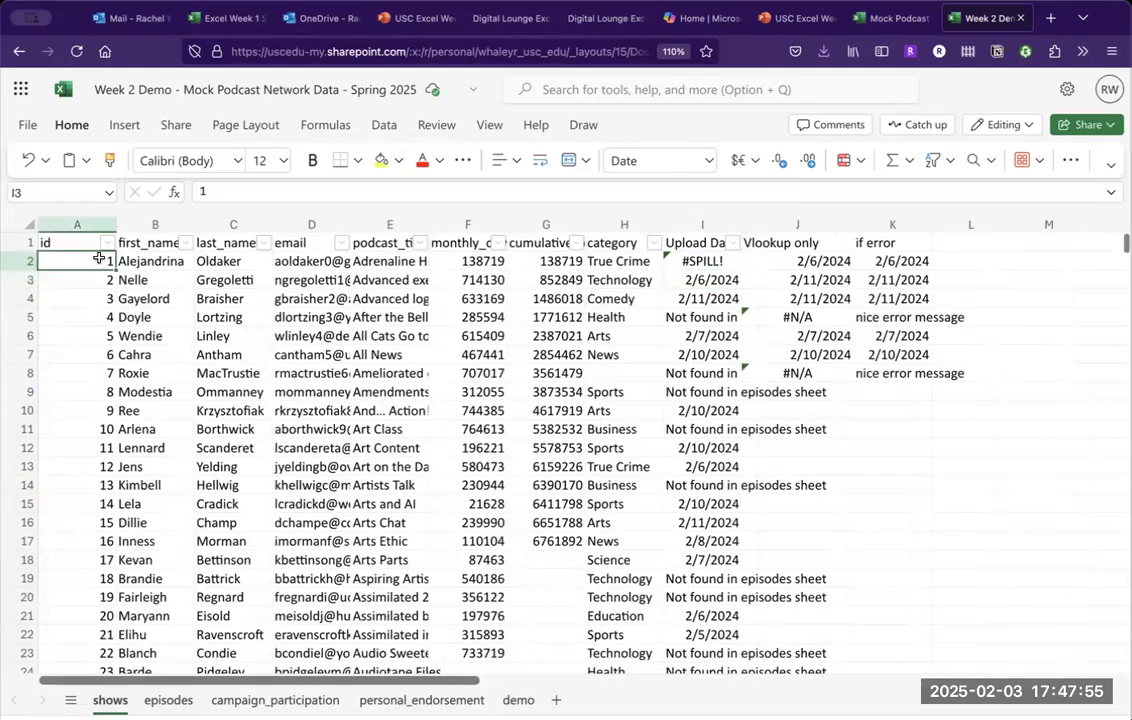
left_click(168, 700)
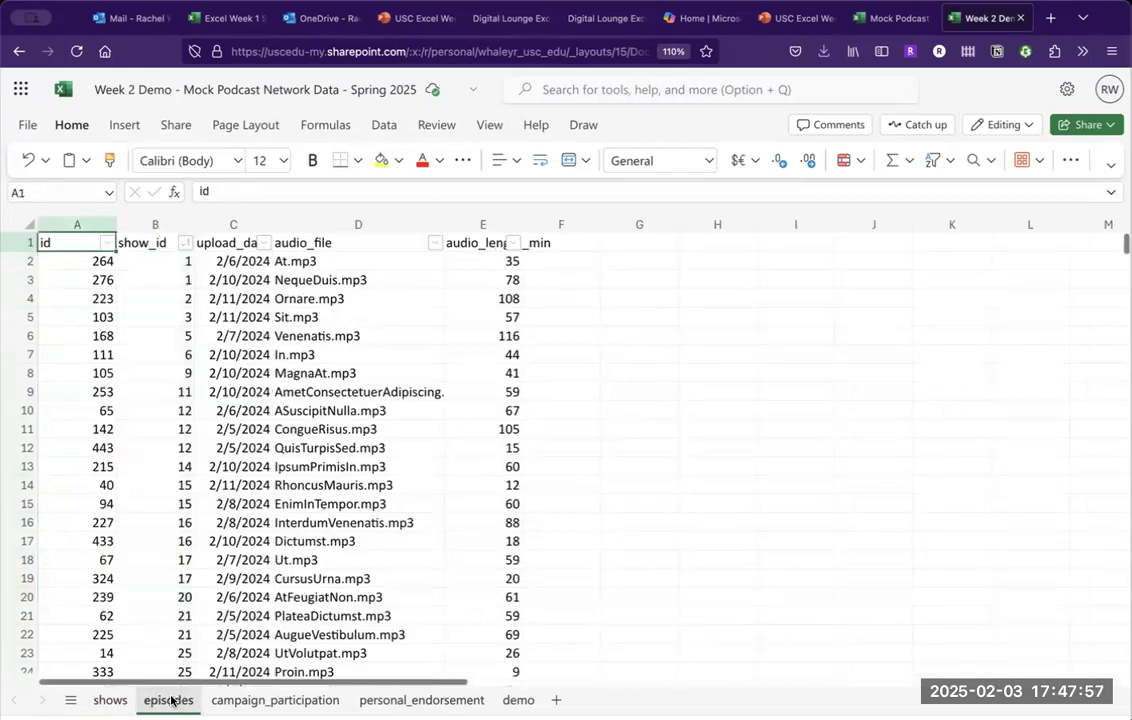
left_click(147, 265)
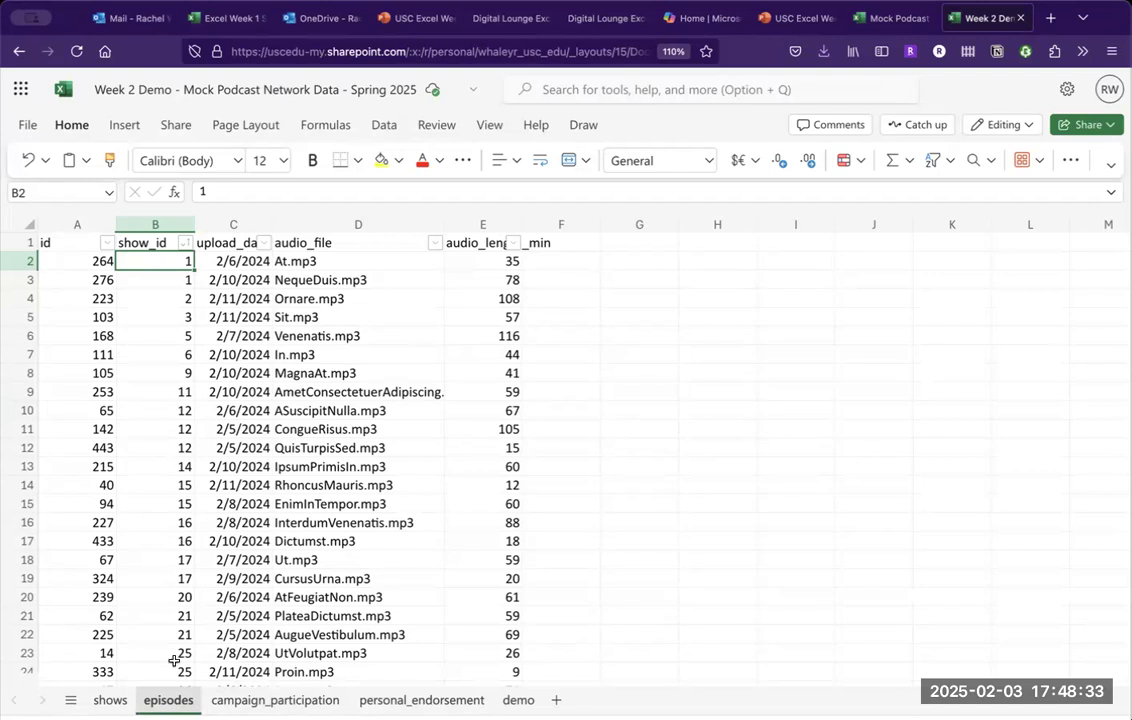
Switch between the shows and episodes sheets, ending on the shows sheet.
left_click(104, 702)
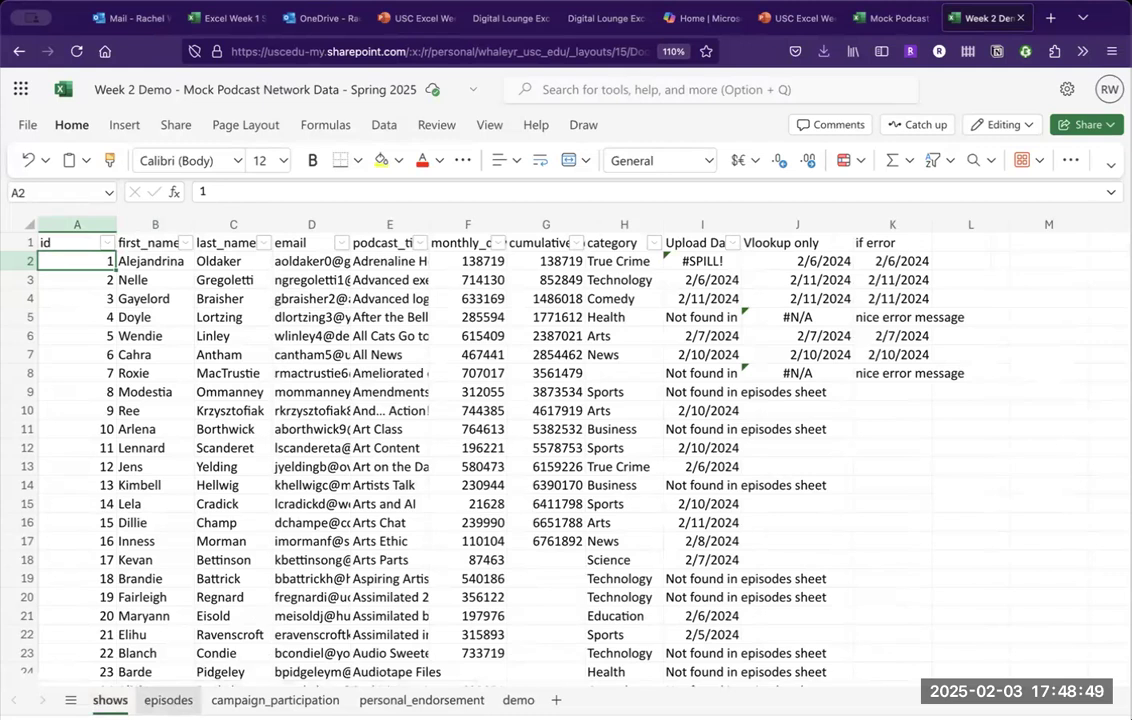
left_click(168, 700)
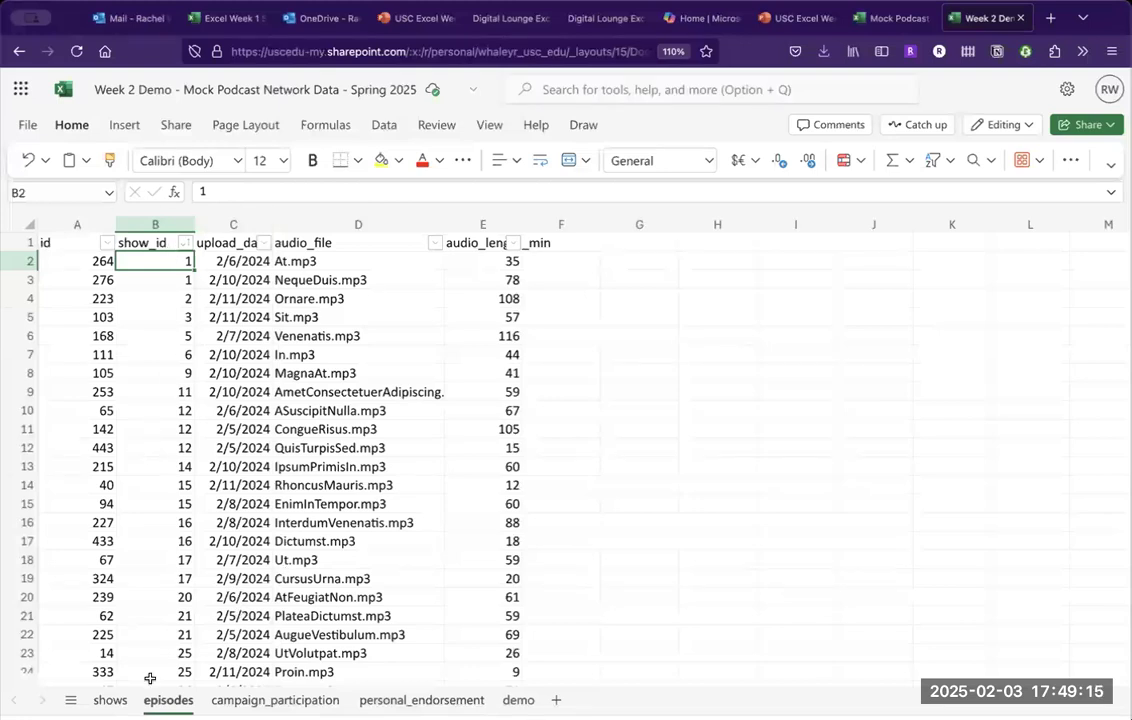
left_click(110, 700)
Replace I2's lookup value A$2:A$456 with A2 so it returns 2/6/2024 instead of #SPILL!
left_click(710, 261)
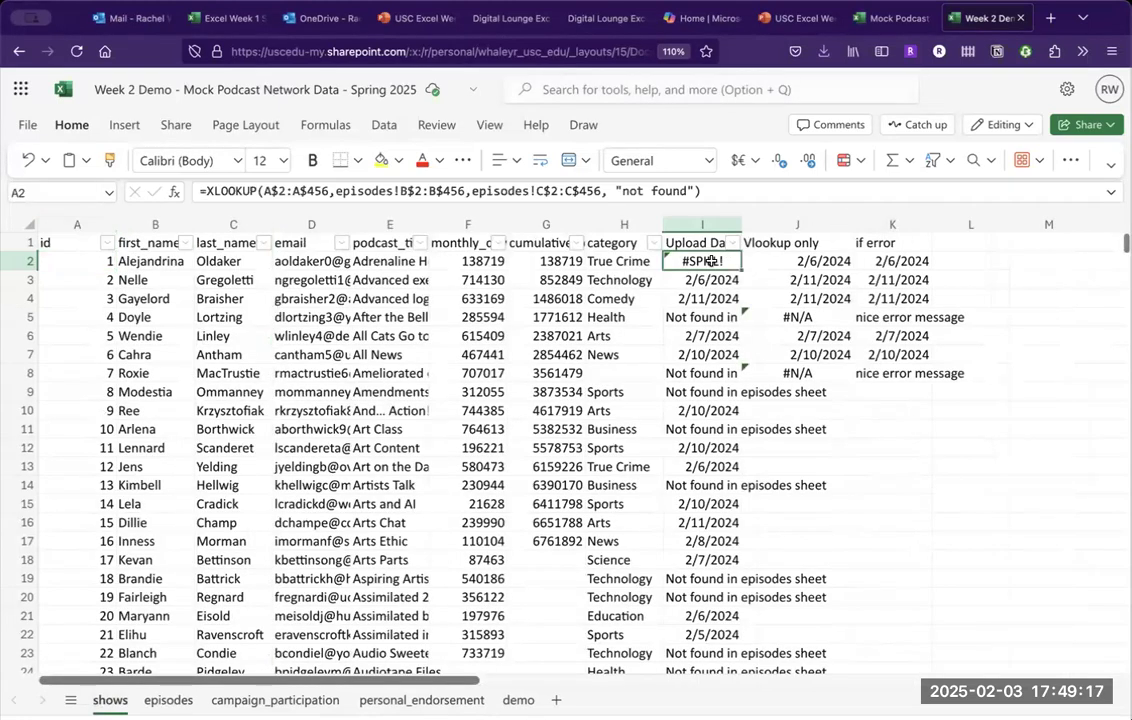
mouse_move(423, 188)
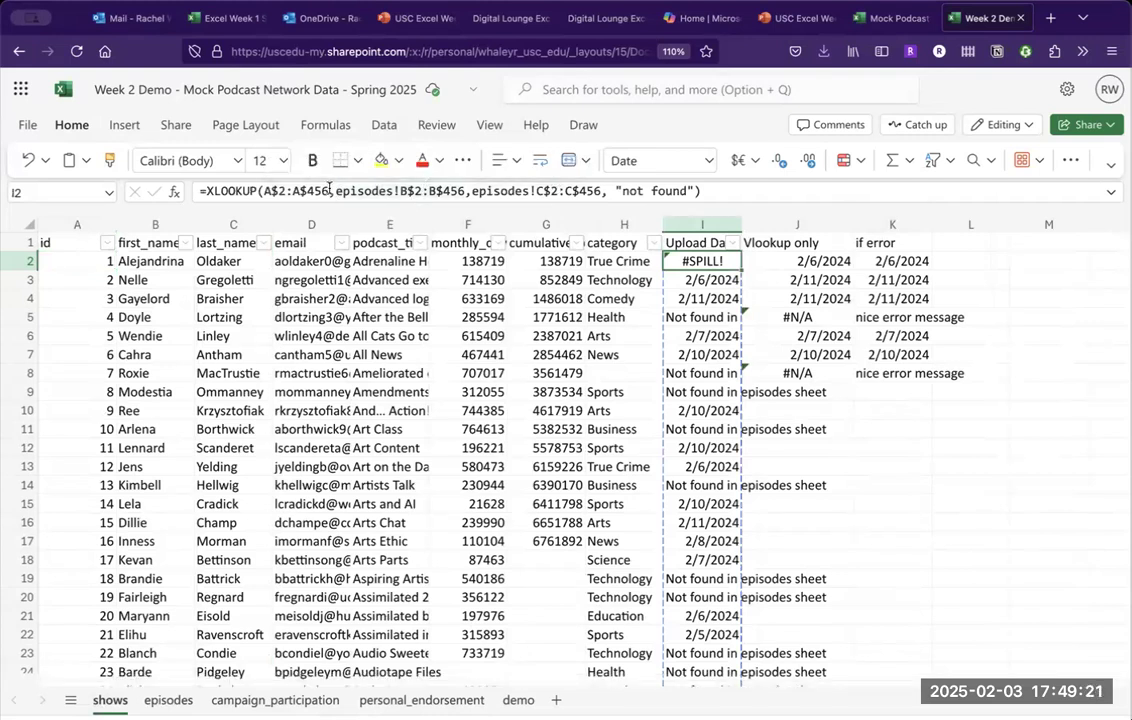
left_click(329, 188)
left_click_drag(329, 188, 261, 188)
type("A2")
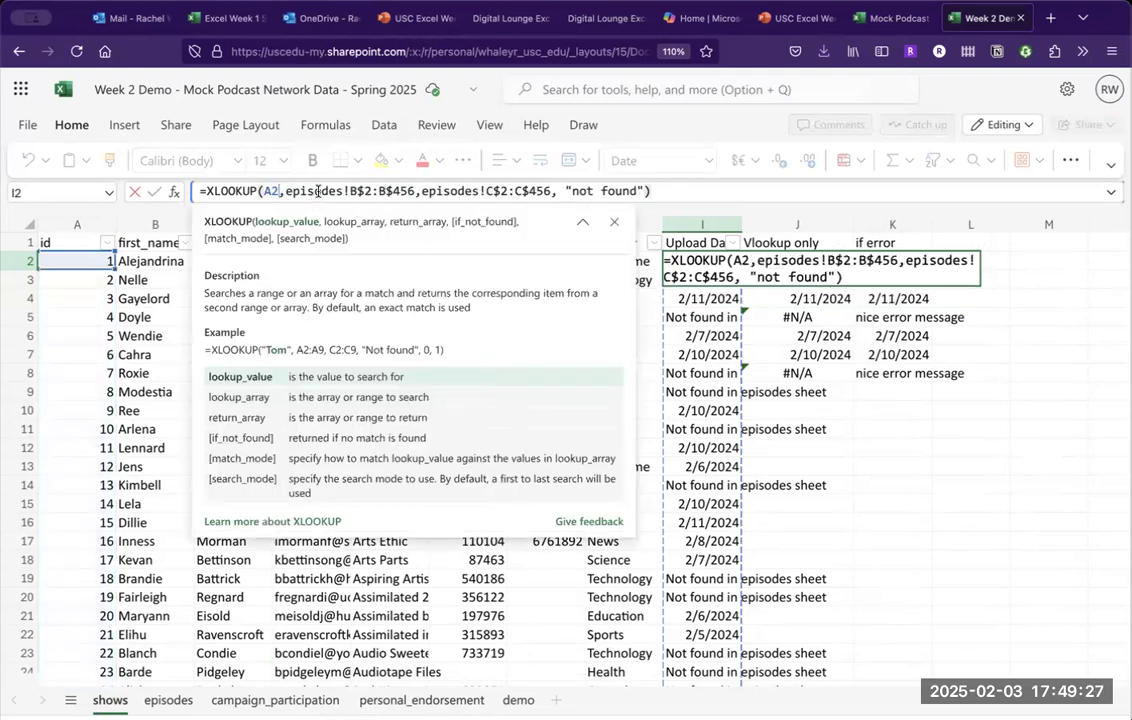
left_click(319, 190)
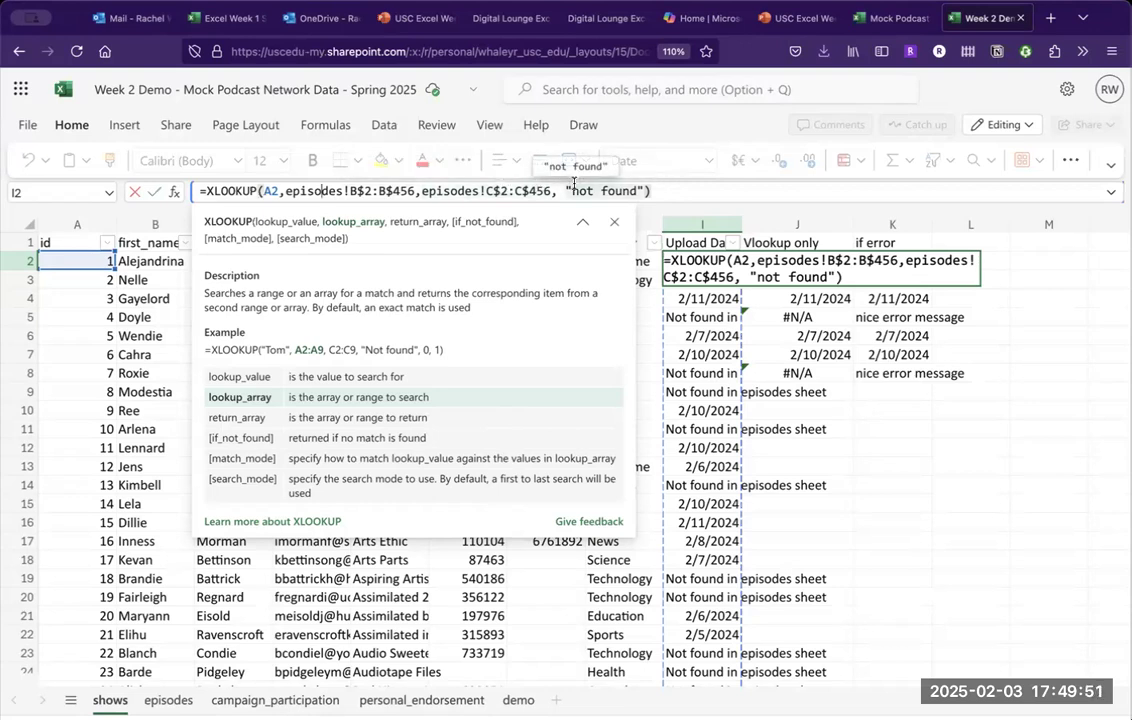
key("Return")
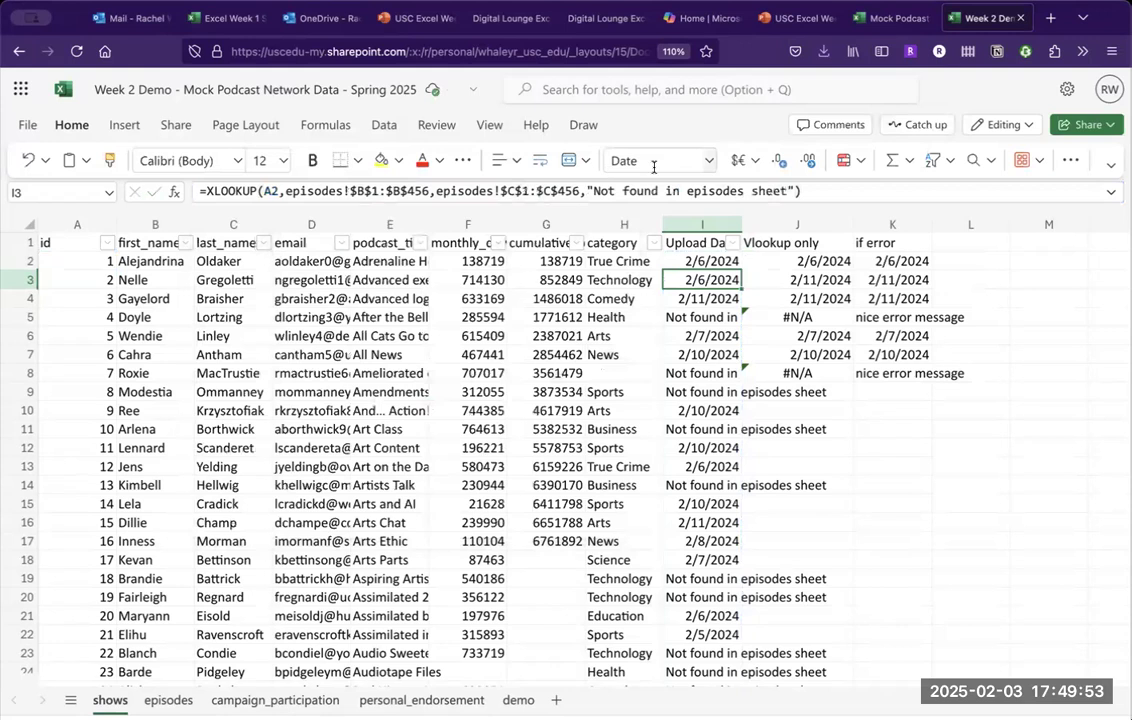
Fill I2's XLOOKUP down the whole Upload Date column, showing dates or "not found".
key("Up")
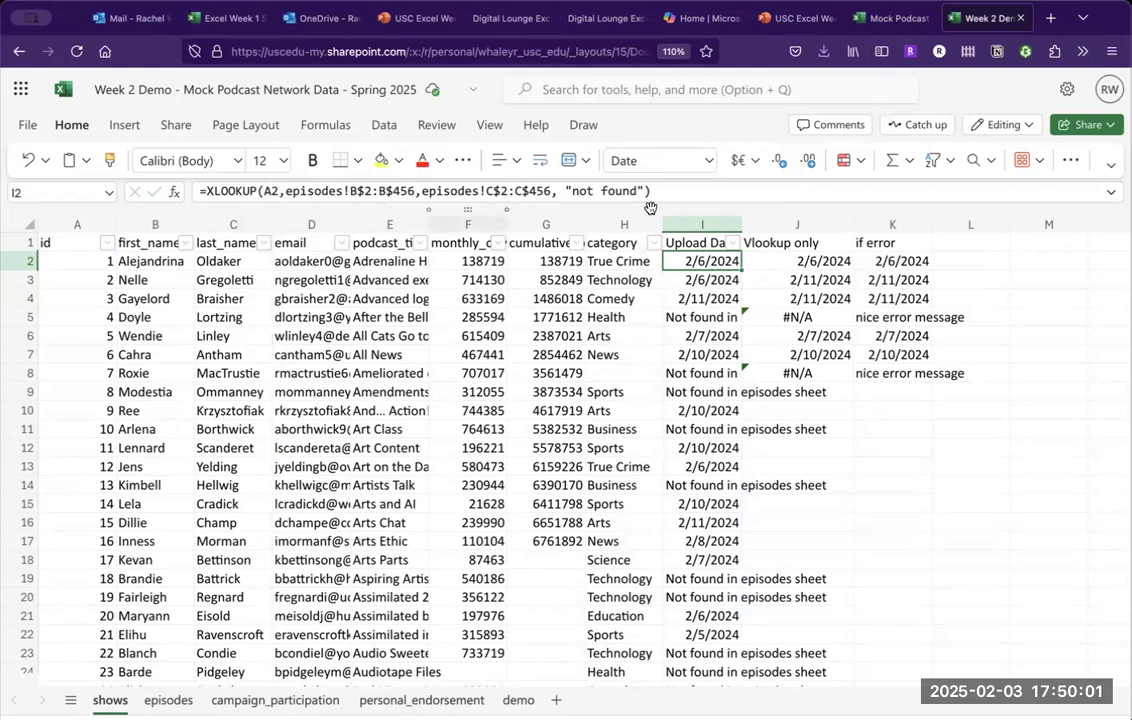
double_click(743, 271)
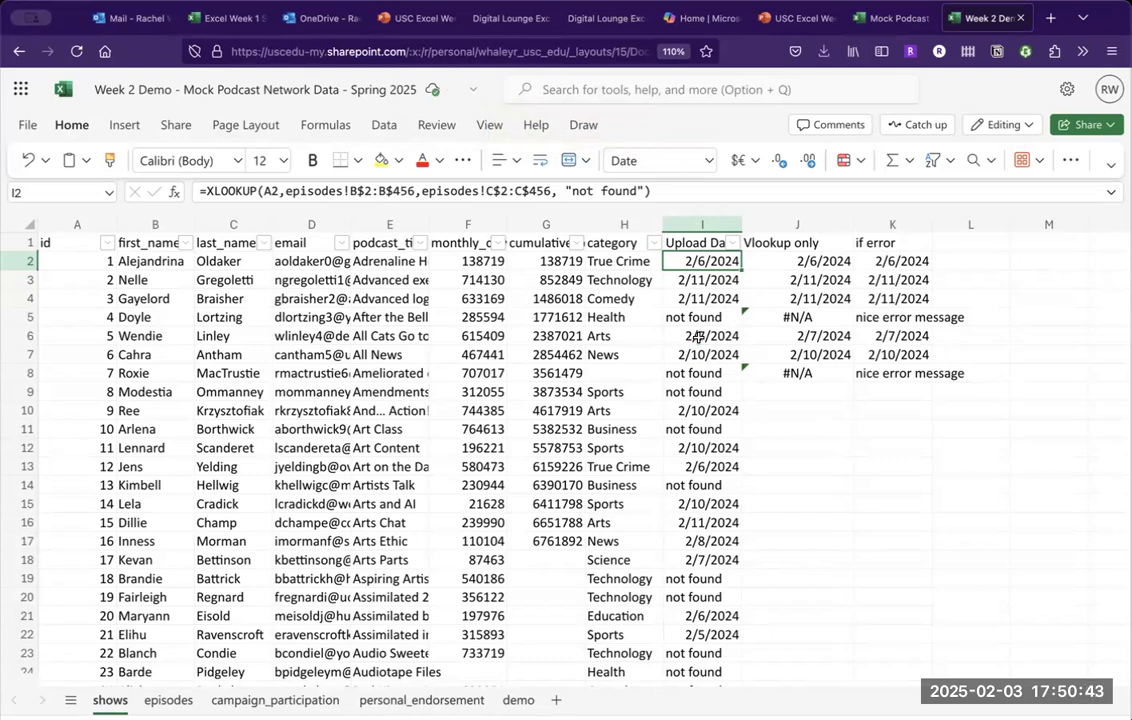
On the demo sheet, remove the $ anchors from Y4's lookup and return ranges.
left_click(518, 700)
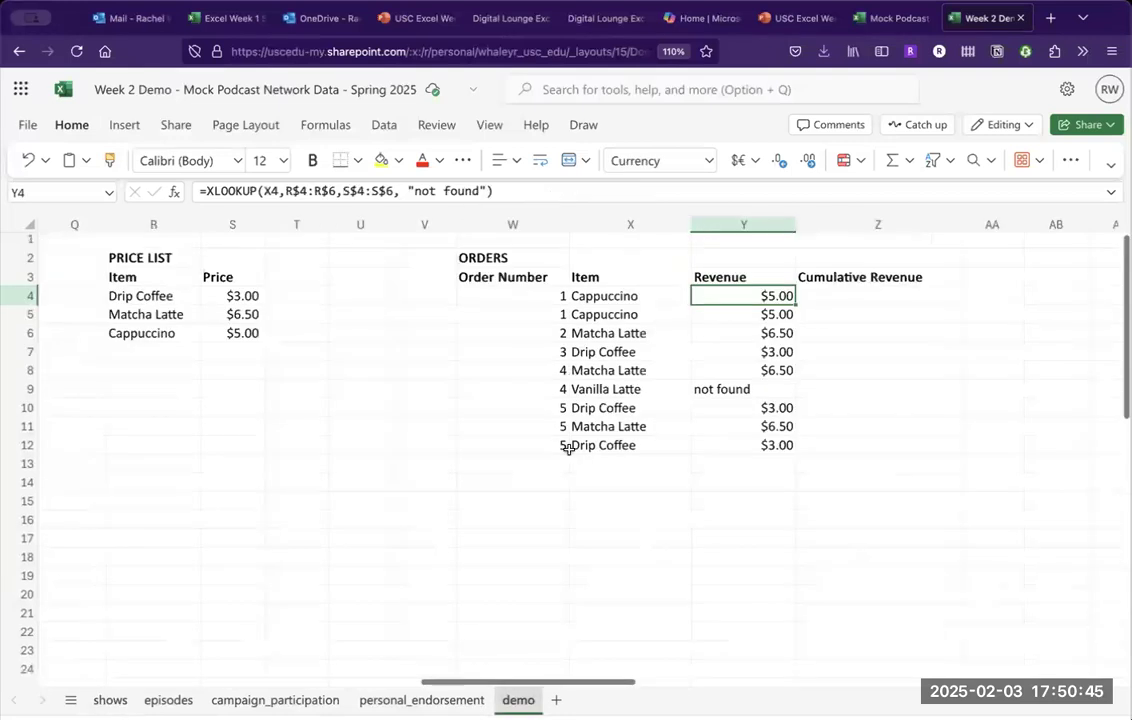
left_click(741, 316)
left_click(755, 291)
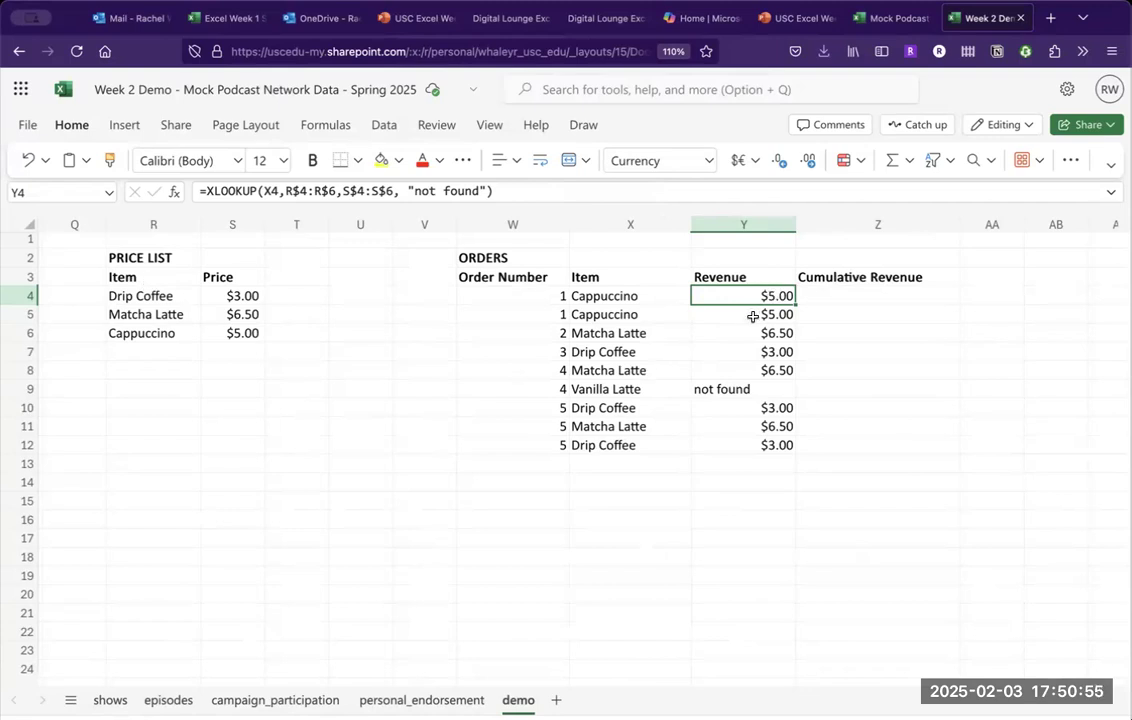
left_click(301, 191)
key("BackSpace")
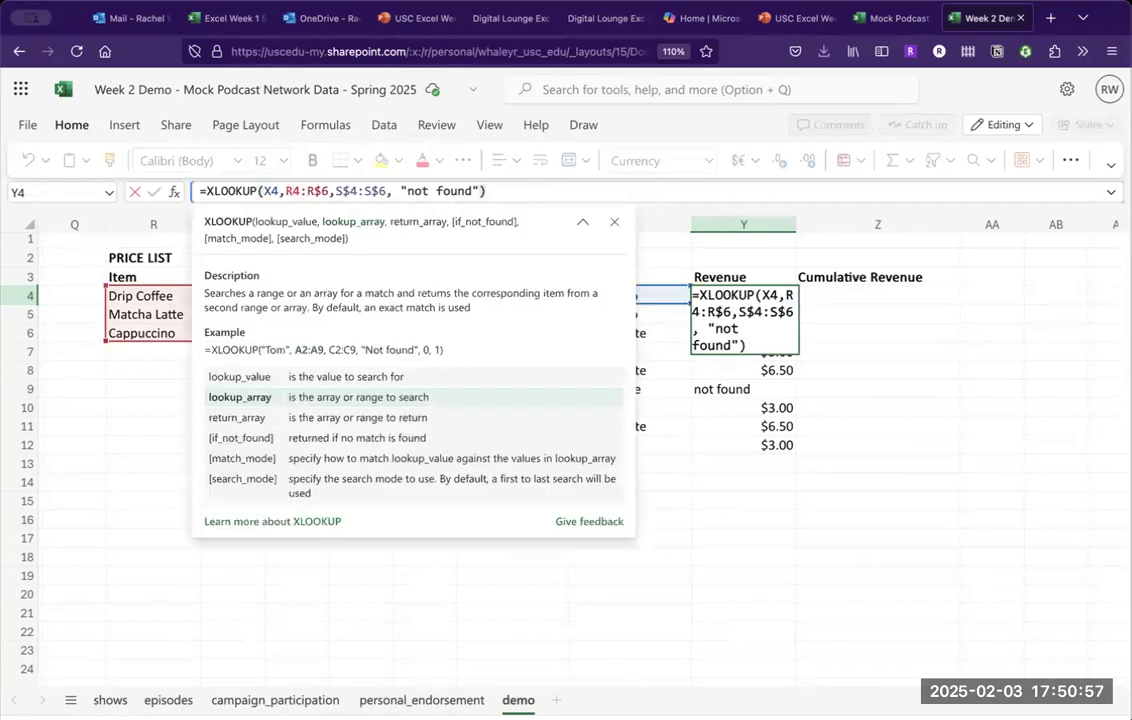
left_click(321, 193)
key("BackSpace")
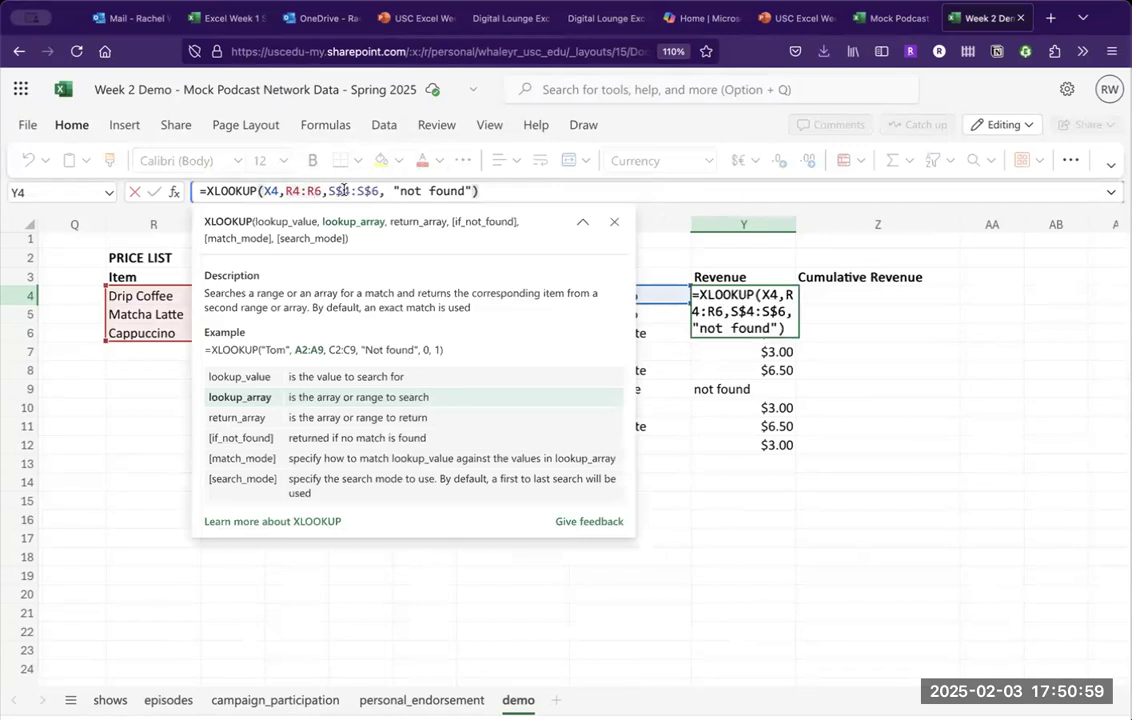
left_click(343, 191)
key("BackSpace")
left_click(361, 191)
key("BackSpace")
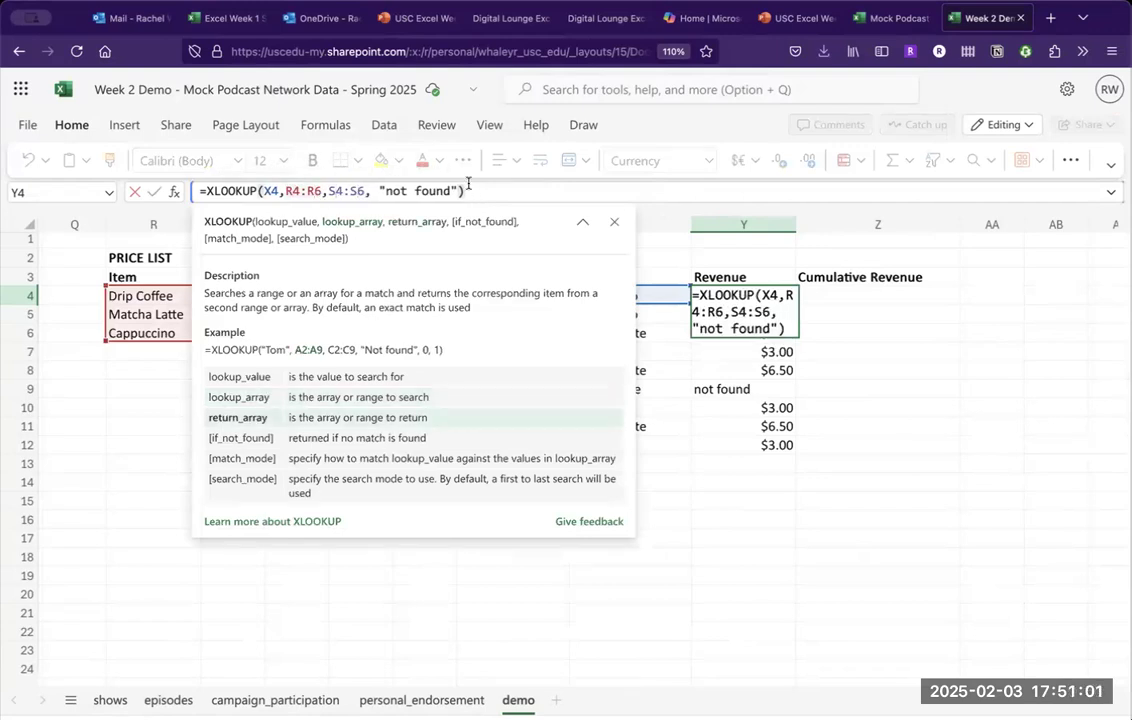
key("Return")
Fill Y4's formula down to Y12 and inspect Y9's shifted ranges showing "not found".
left_click(783, 295)
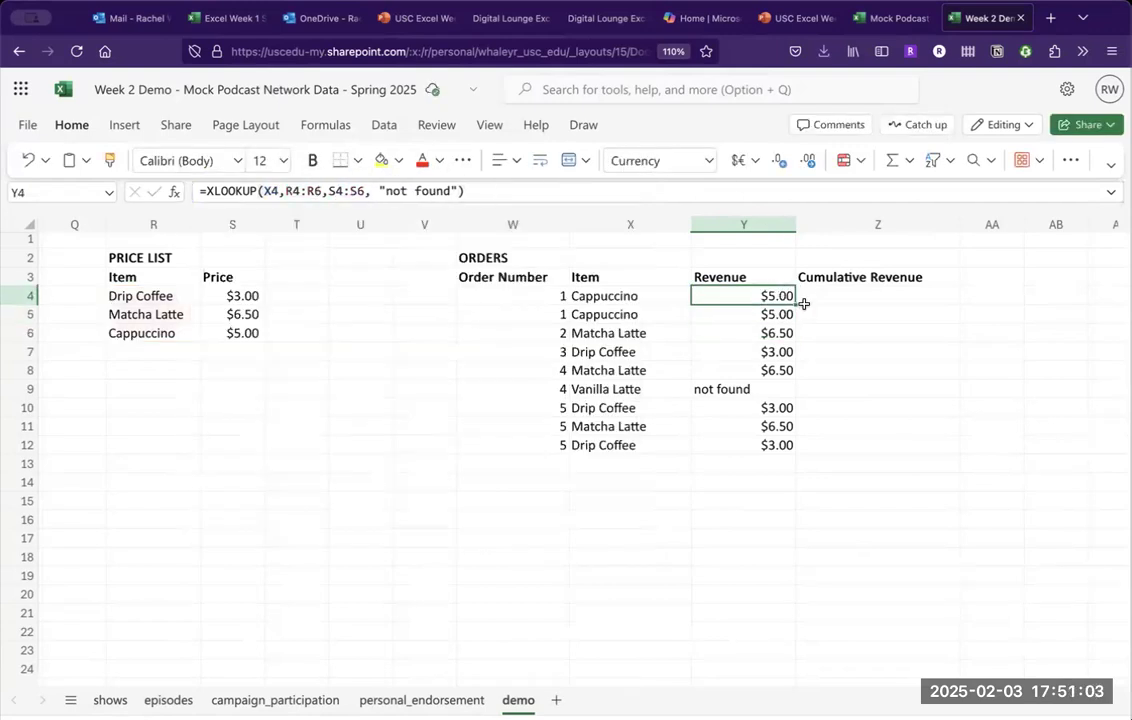
left_click_drag(796, 305, 783, 445)
left_click(766, 388)
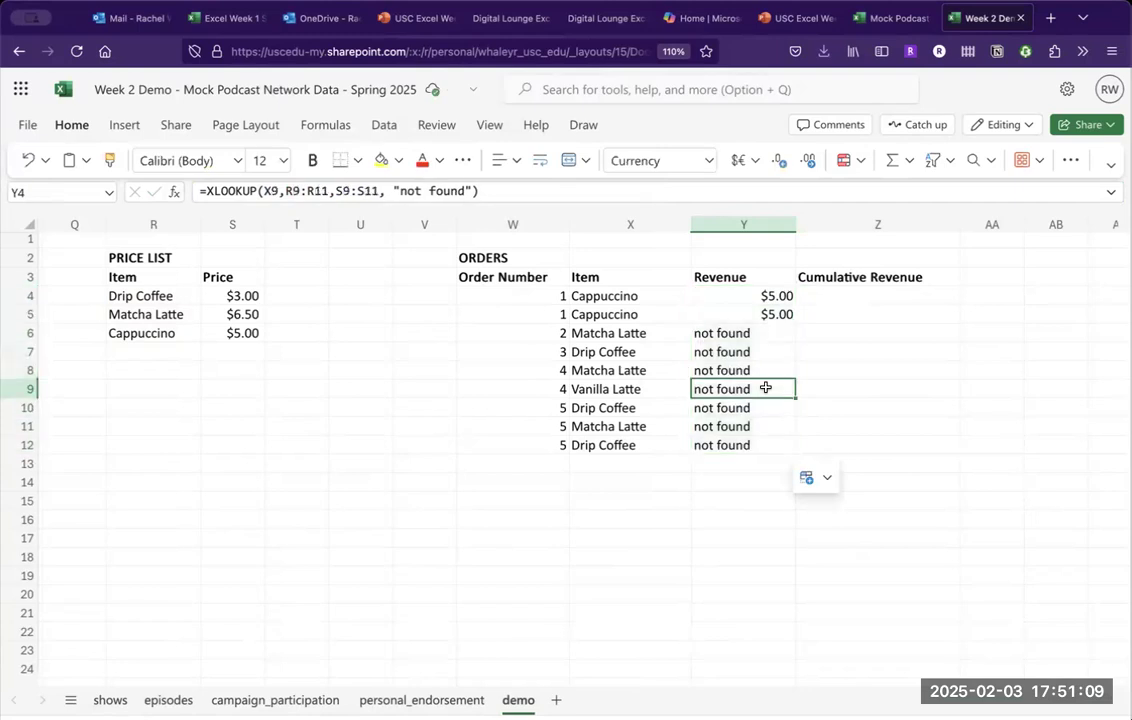
key("Up")
key("Up")
key("Up")
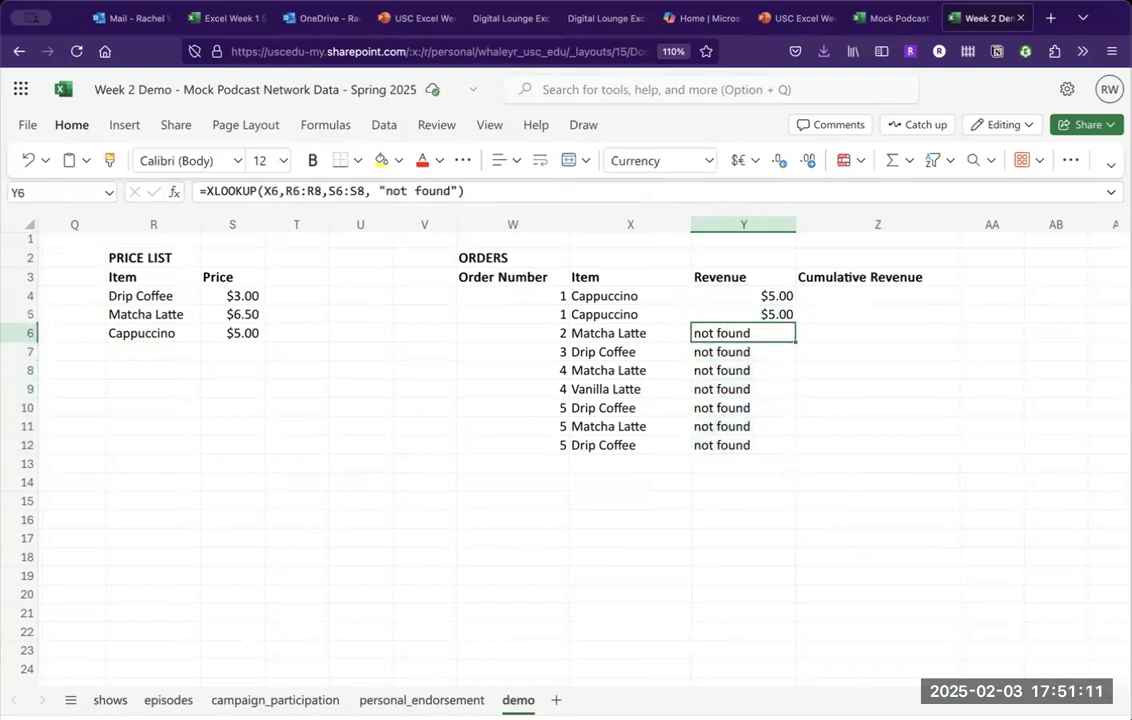
key("Down")
key("Down")
key("Down")
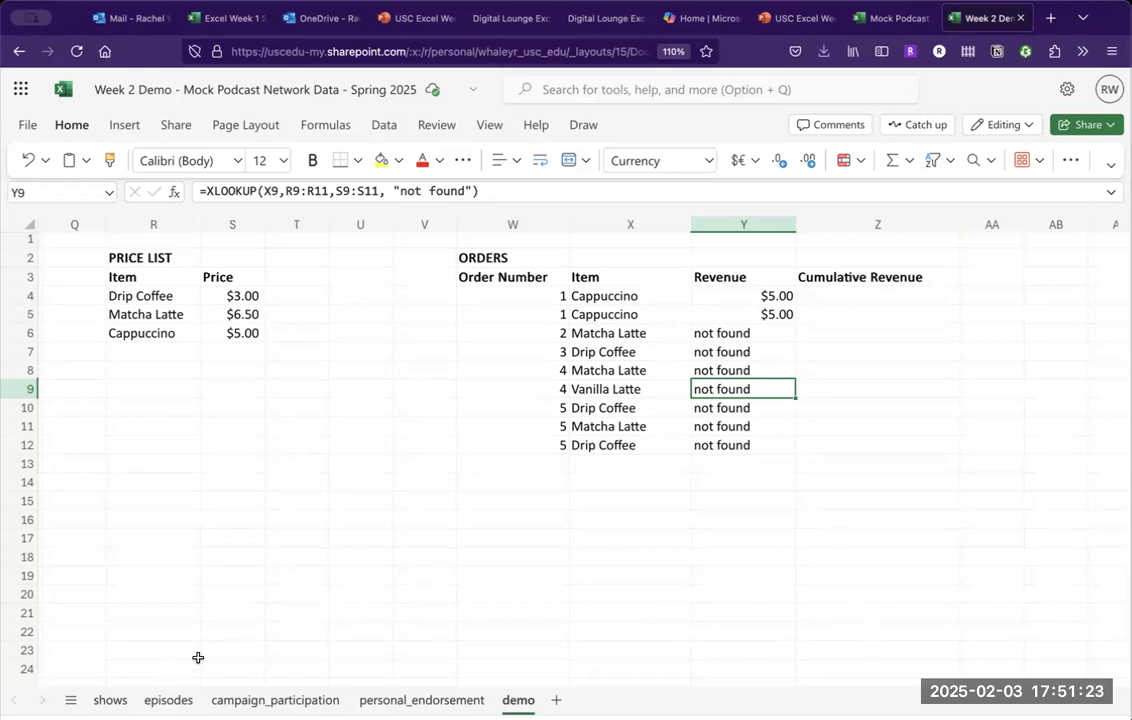
Glance at the shows sheet, then bring the episodes sheet with id, show_id, upload_date and audio_file back.
left_click(110, 702)
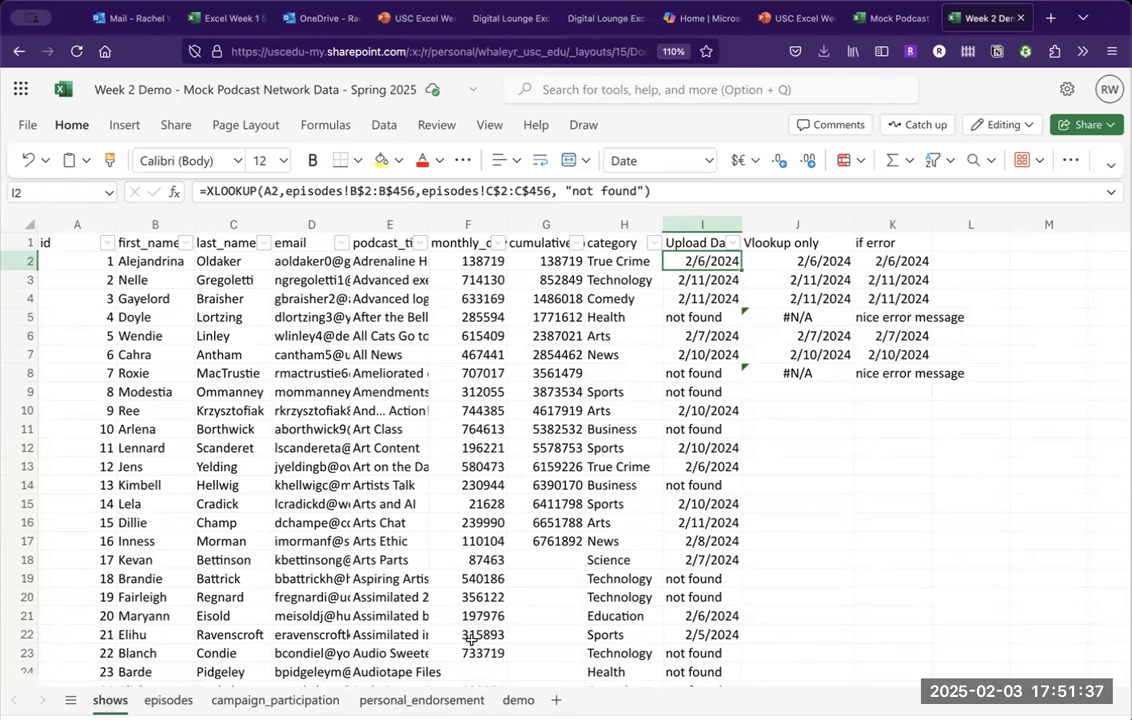
left_click(156, 699)
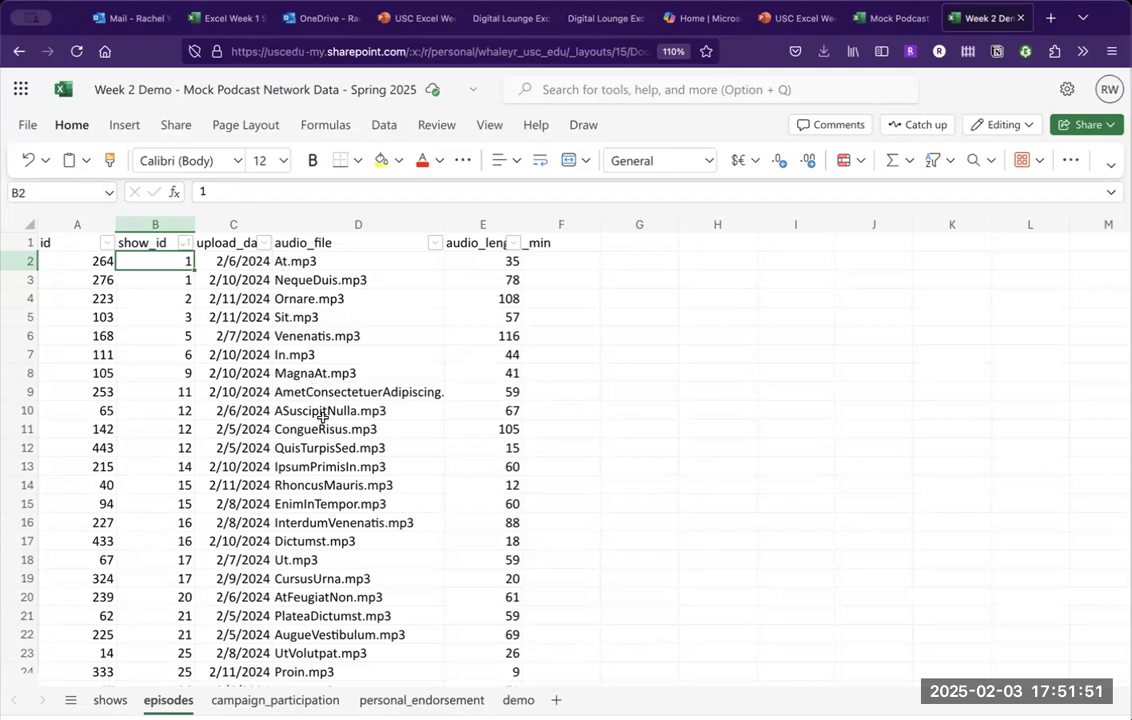
Sort episodes by upload_date newest to oldest, then check the Activity Part 1 slide and return.
left_click(264, 251)
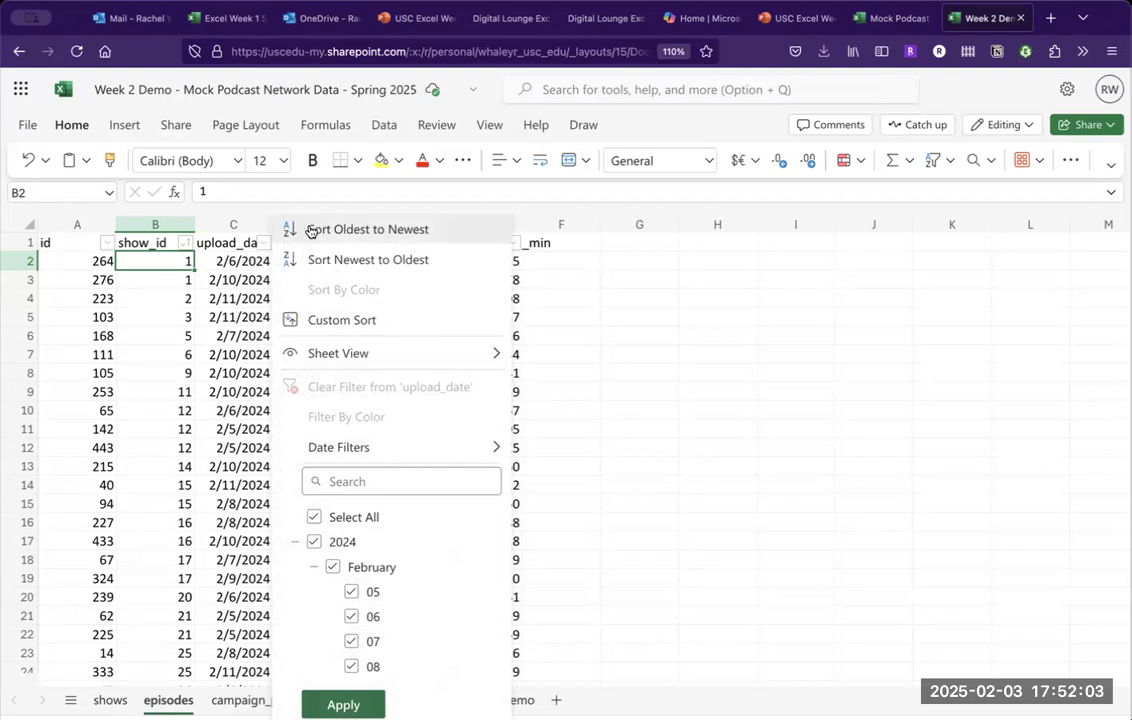
left_click(354, 256)
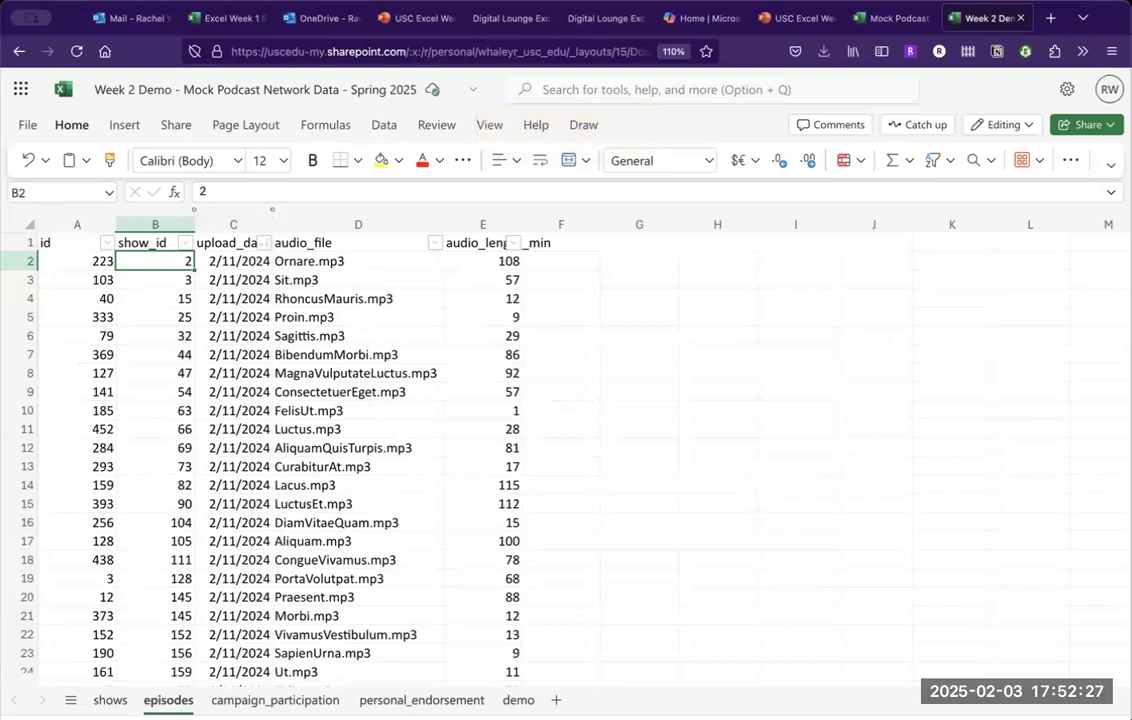
left_click(797, 18)
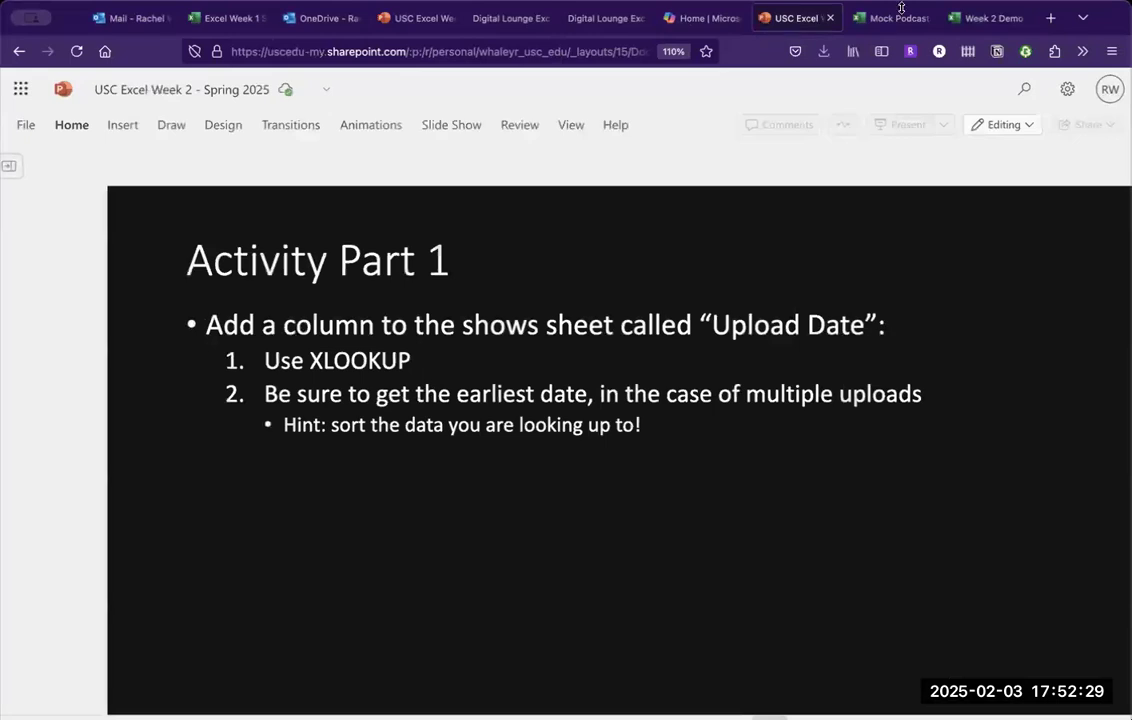
left_click(985, 18)
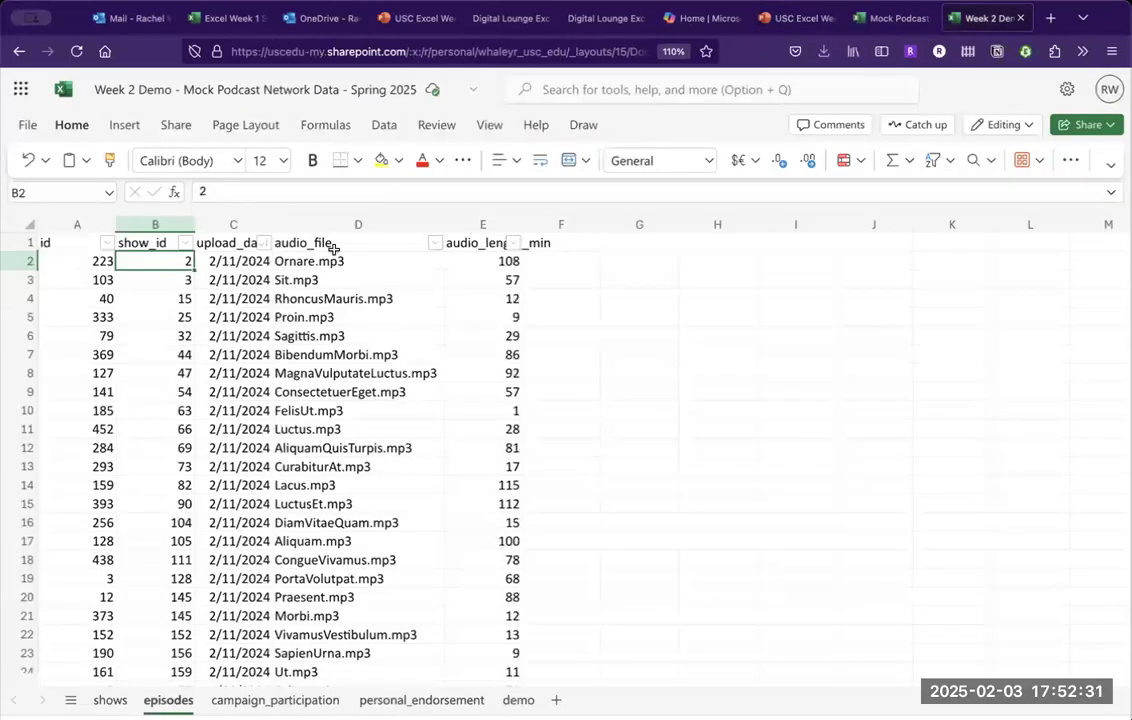
Re-sort the episodes by upload_date oldest to newest, putting the 2/5/2024 uploads first.
left_click(264, 243)
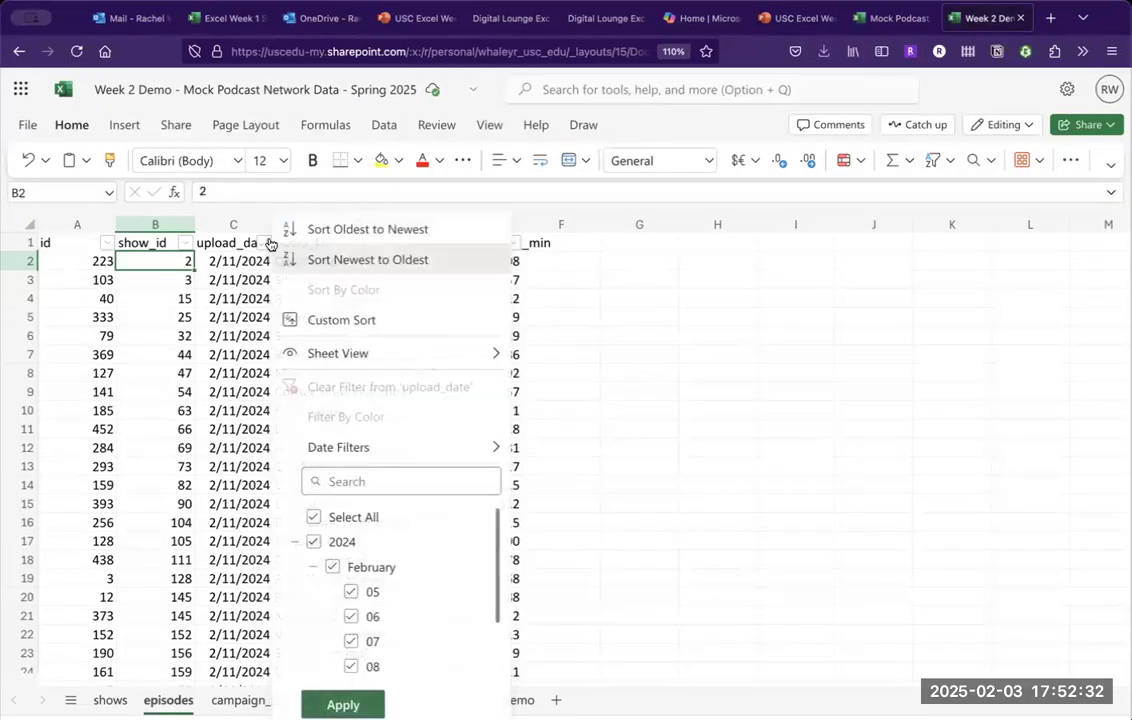
left_click(359, 232)
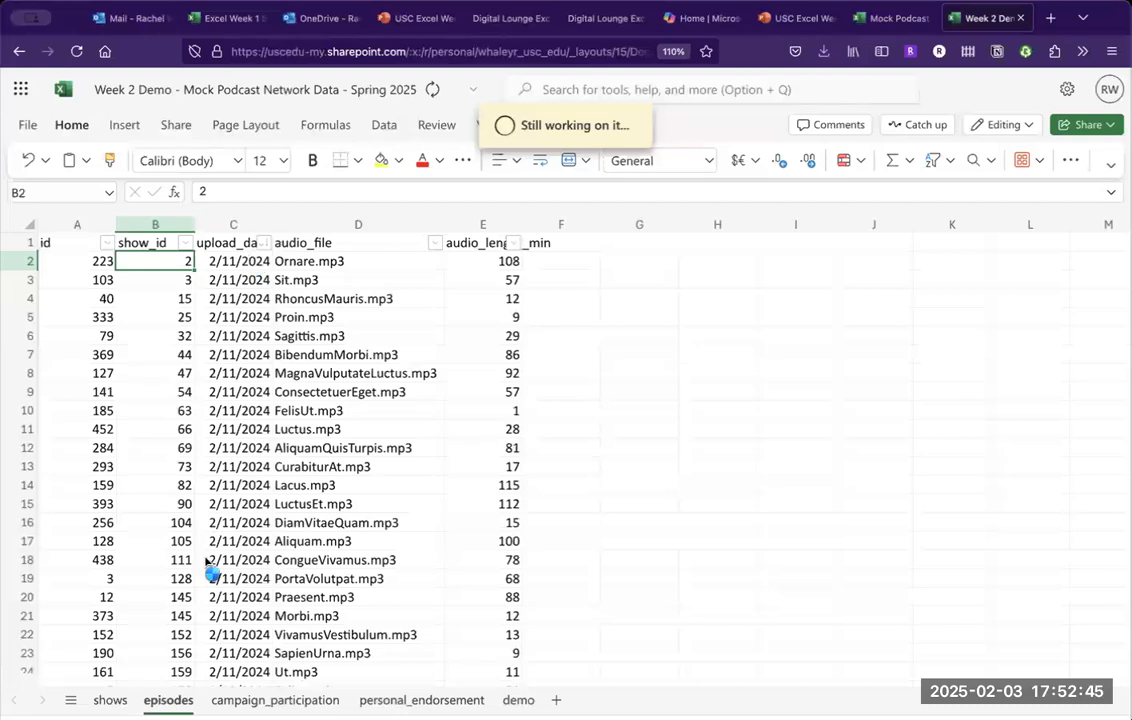
Compare the shows sheet's Upload Date values against the sorted episodes data, ending on shows.
left_click(110, 700)
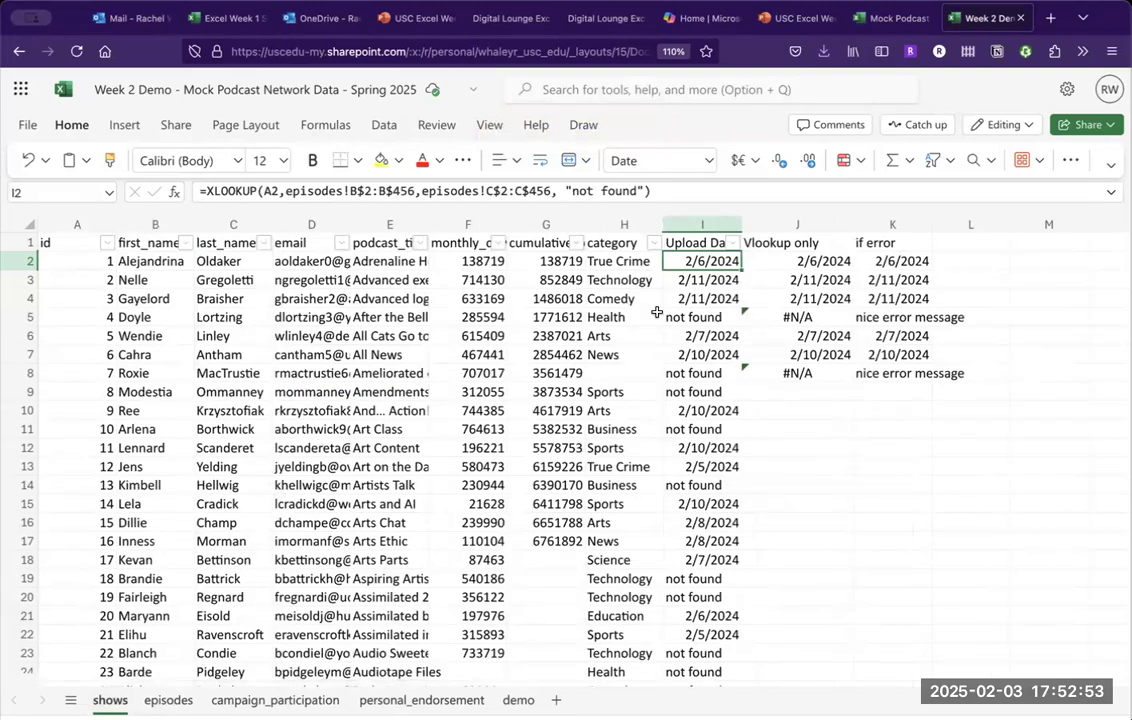
left_click(166, 700)
scroll(233, 568, "down", 20)
scroll(231, 567, "down", 20)
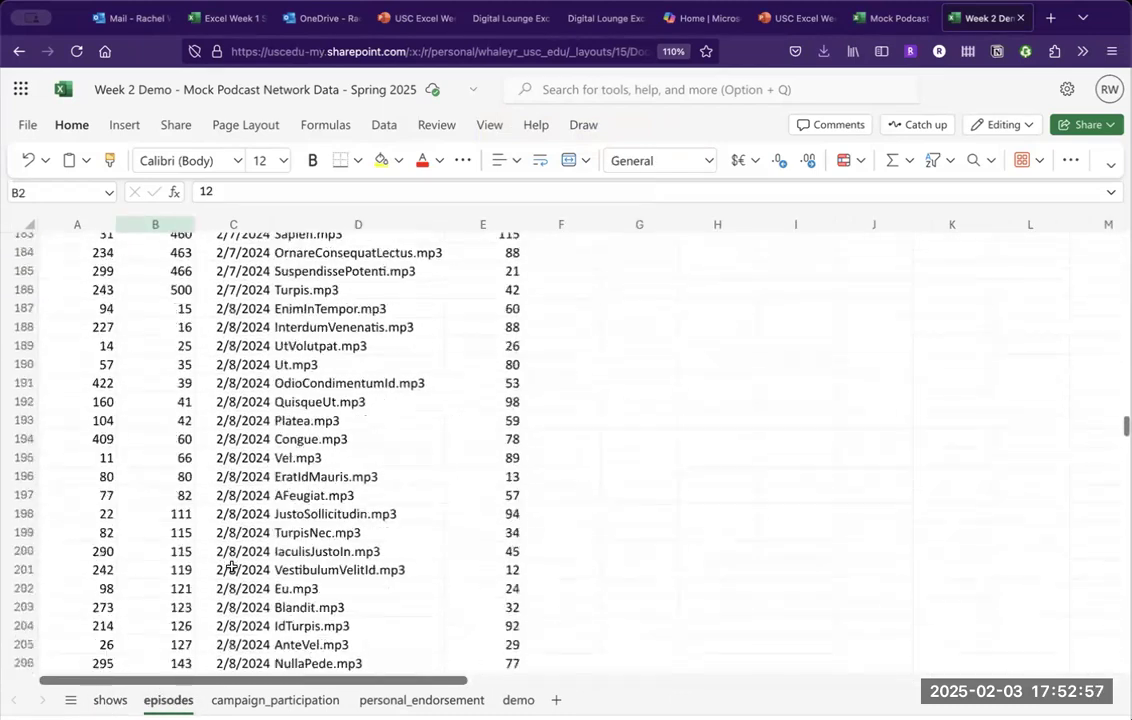
scroll(231, 567, "down", 8)
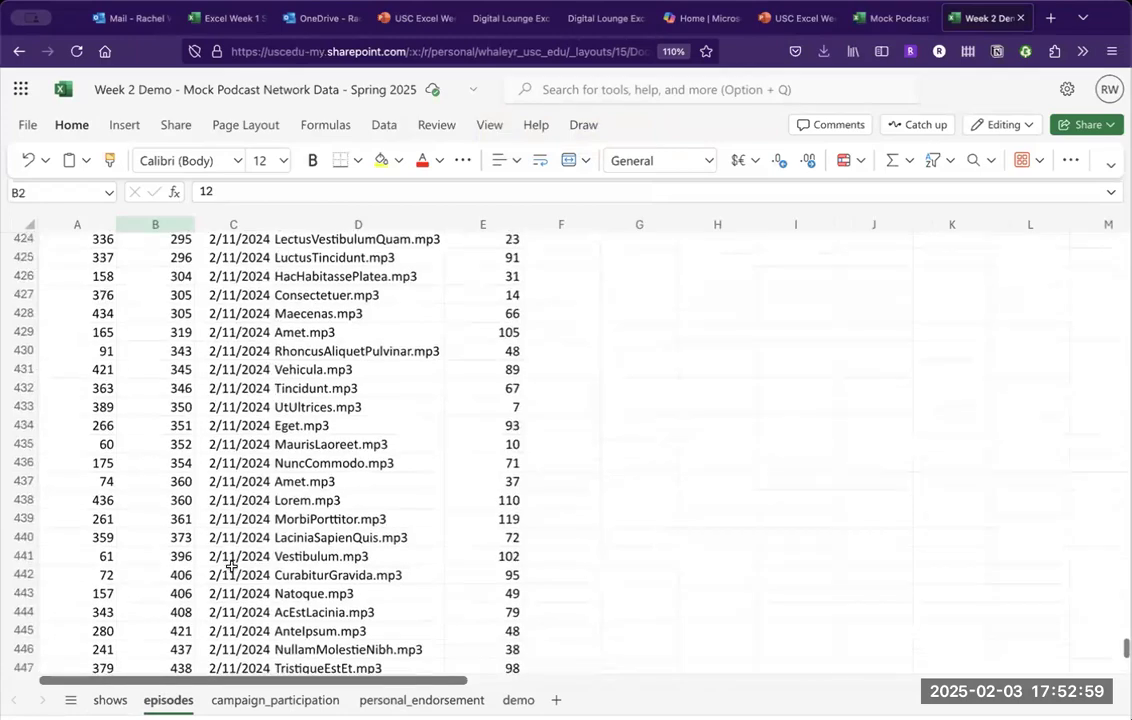
scroll(231, 567, "up", 20)
scroll(231, 567, "up", 20)
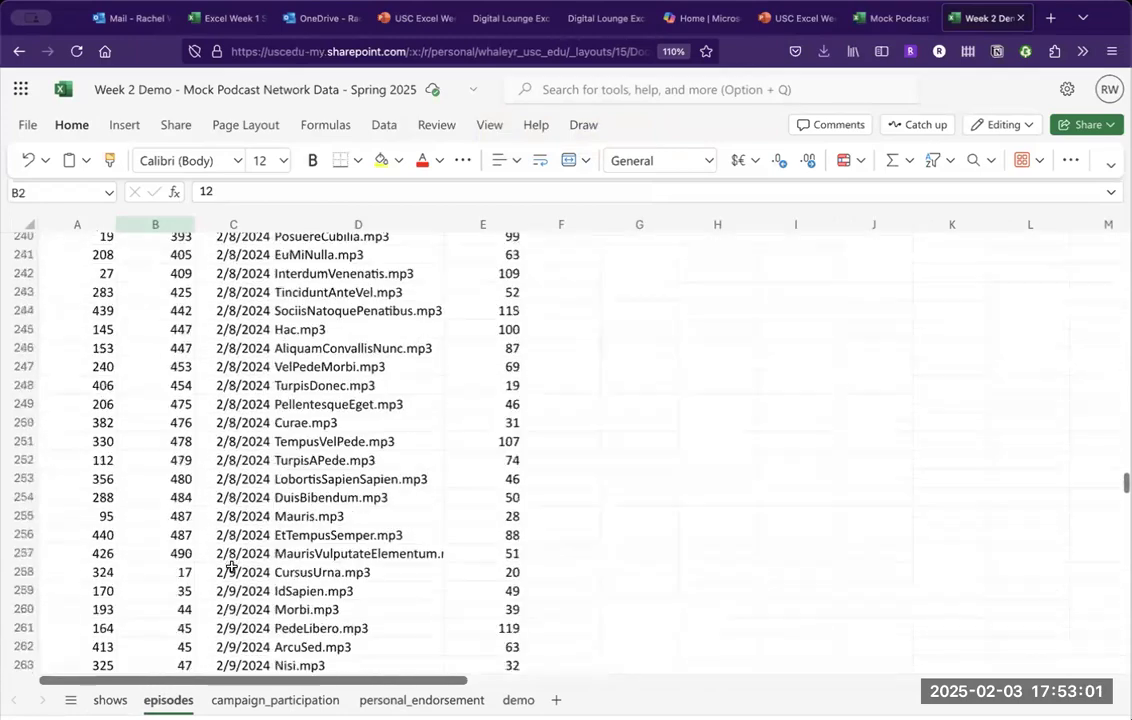
left_click(110, 701)
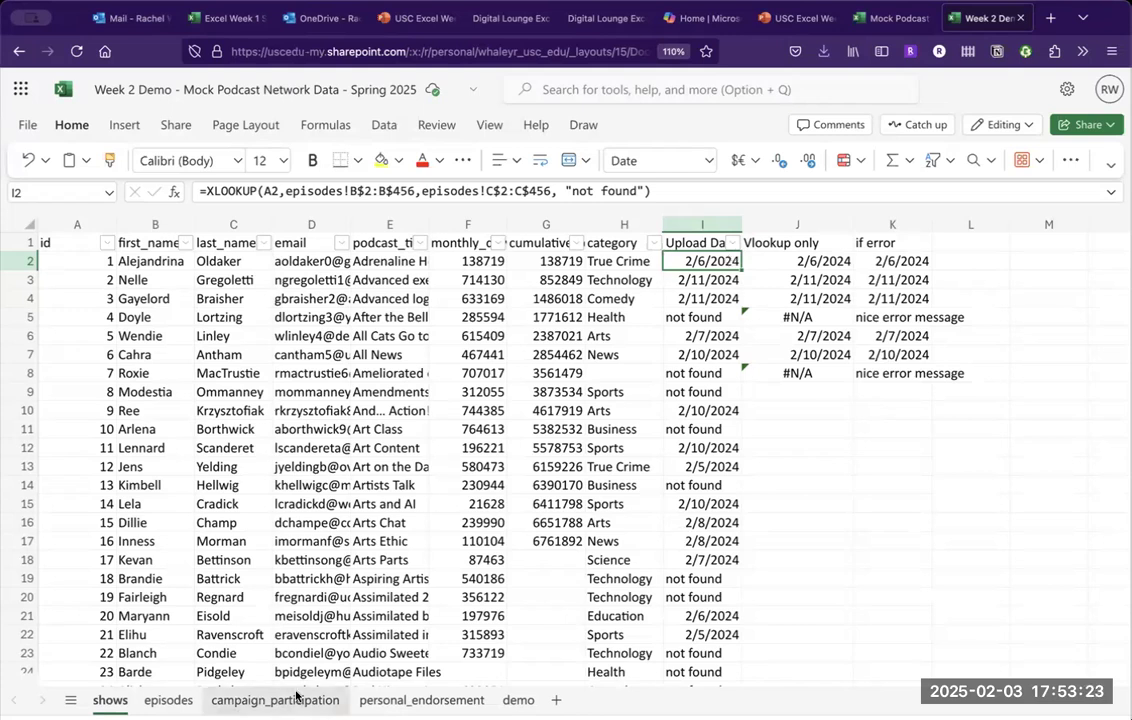
left_click(168, 701)
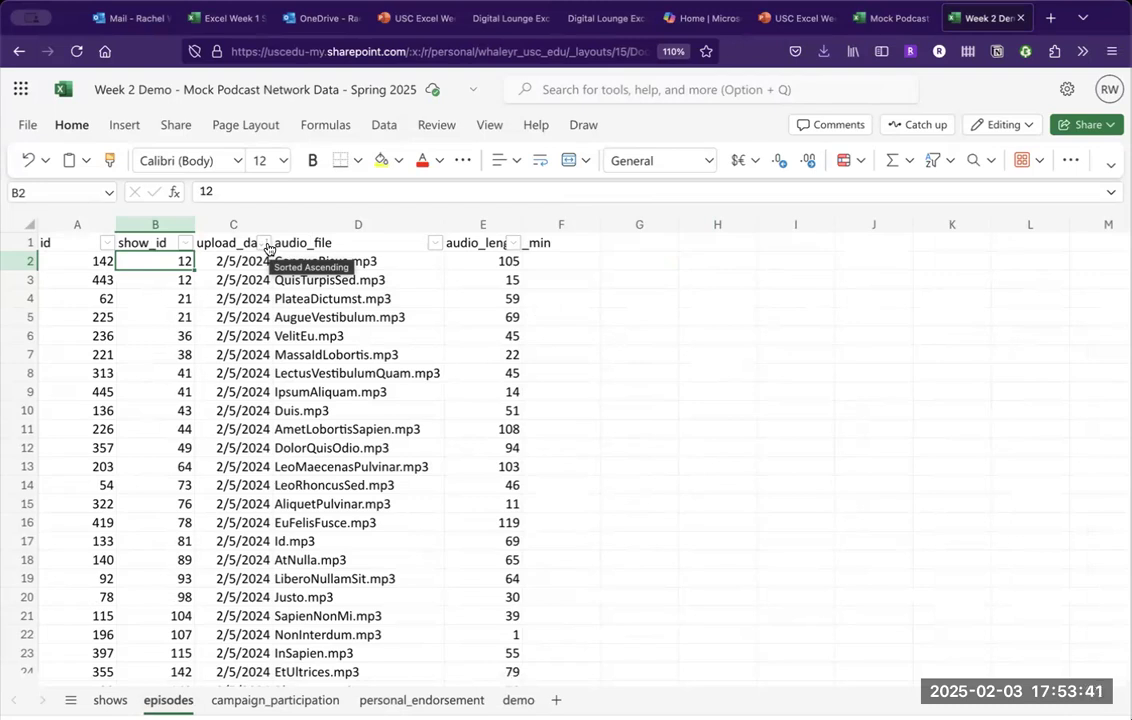
left_click(935, 161)
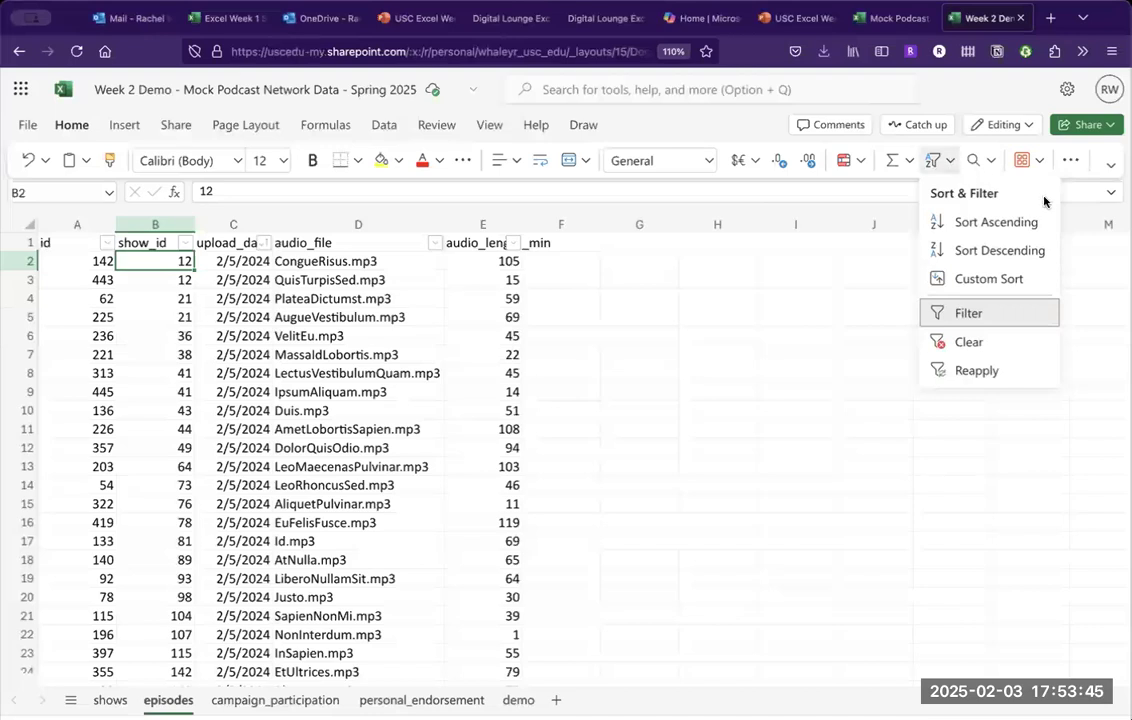
left_click(990, 280)
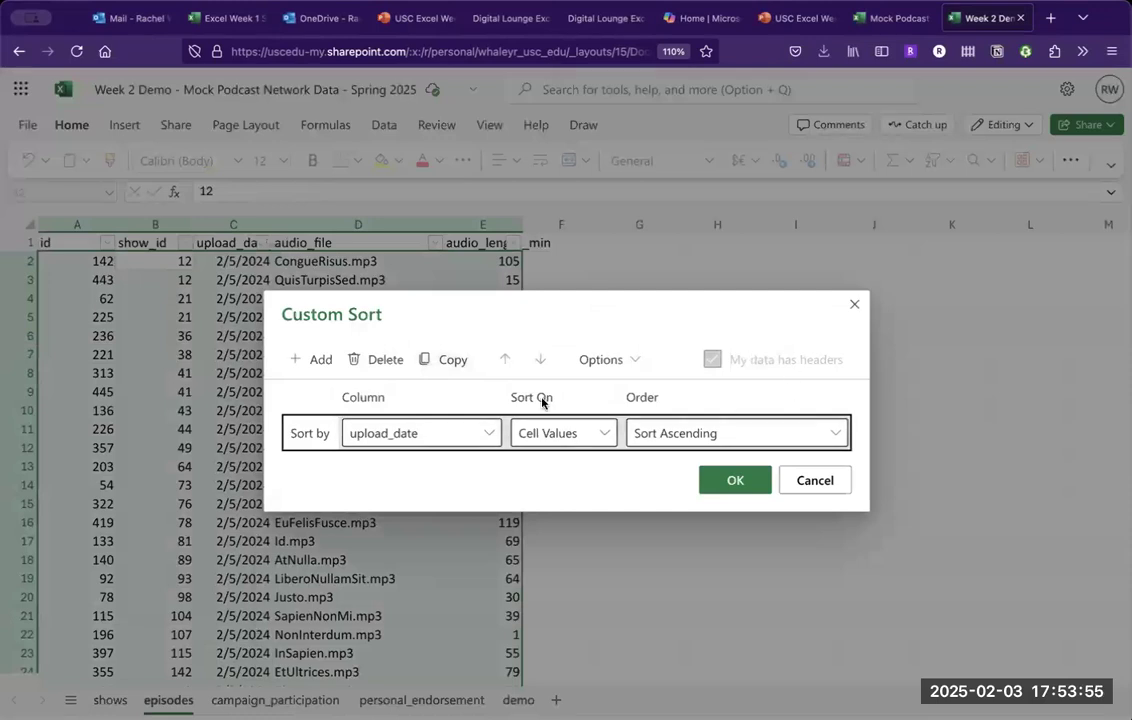
left_click(314, 359)
left_click(410, 478)
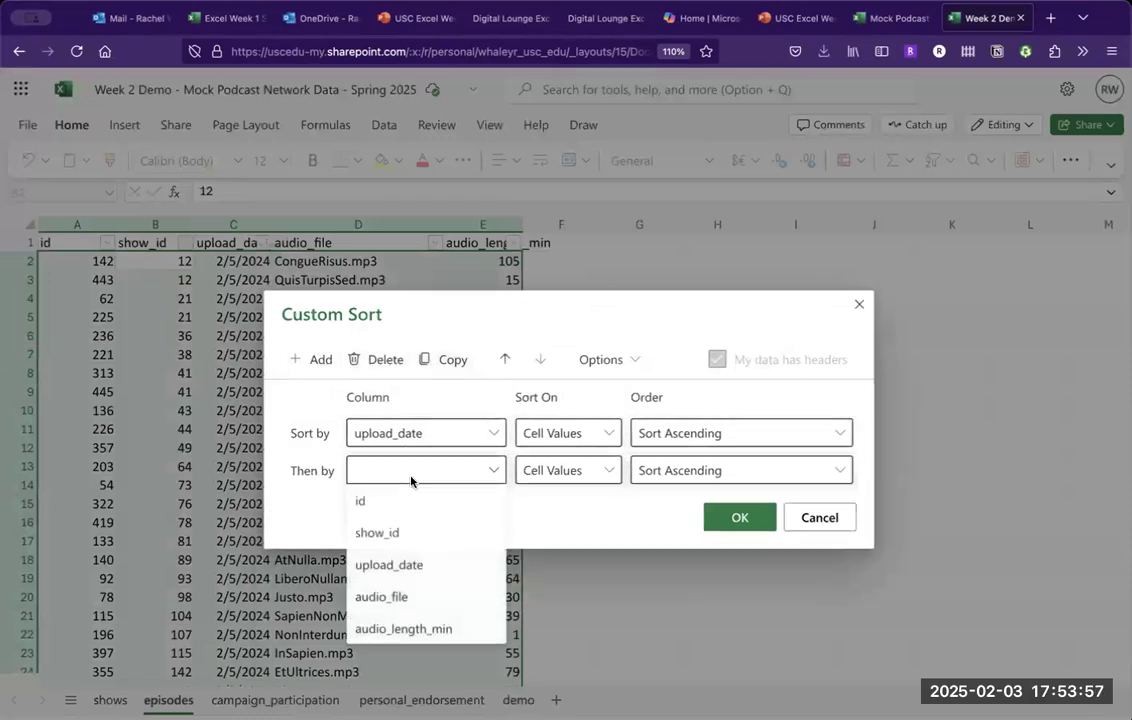
left_click(404, 535)
left_click(318, 360)
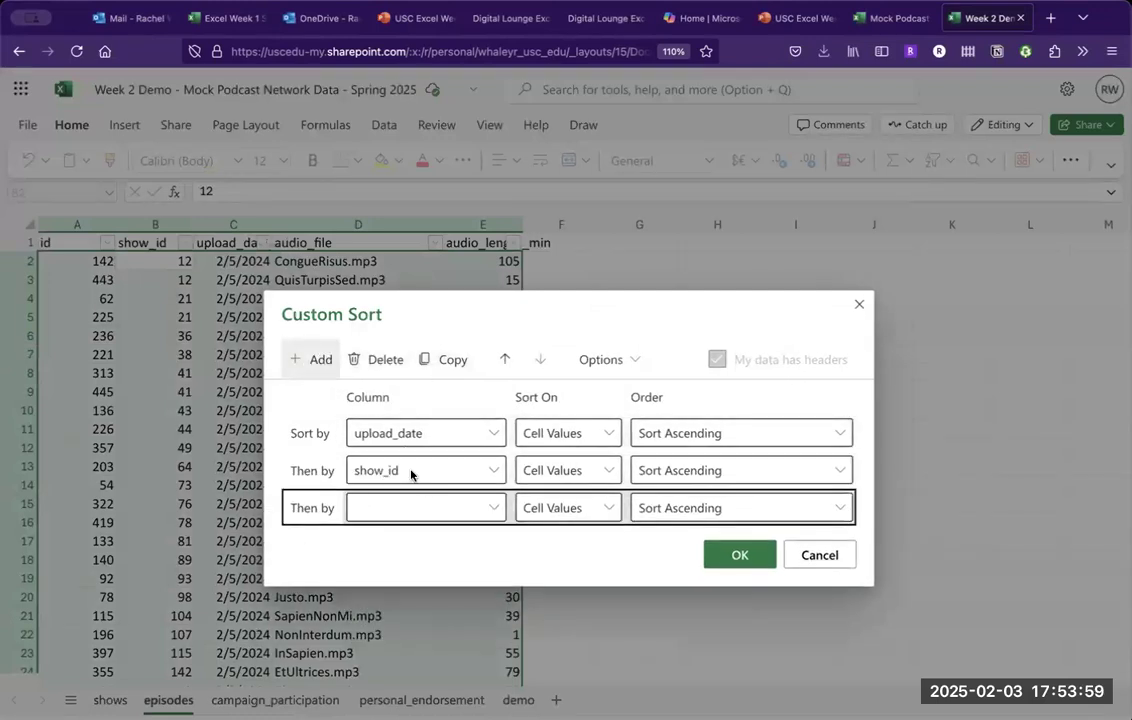
left_click(422, 510)
left_click(414, 666)
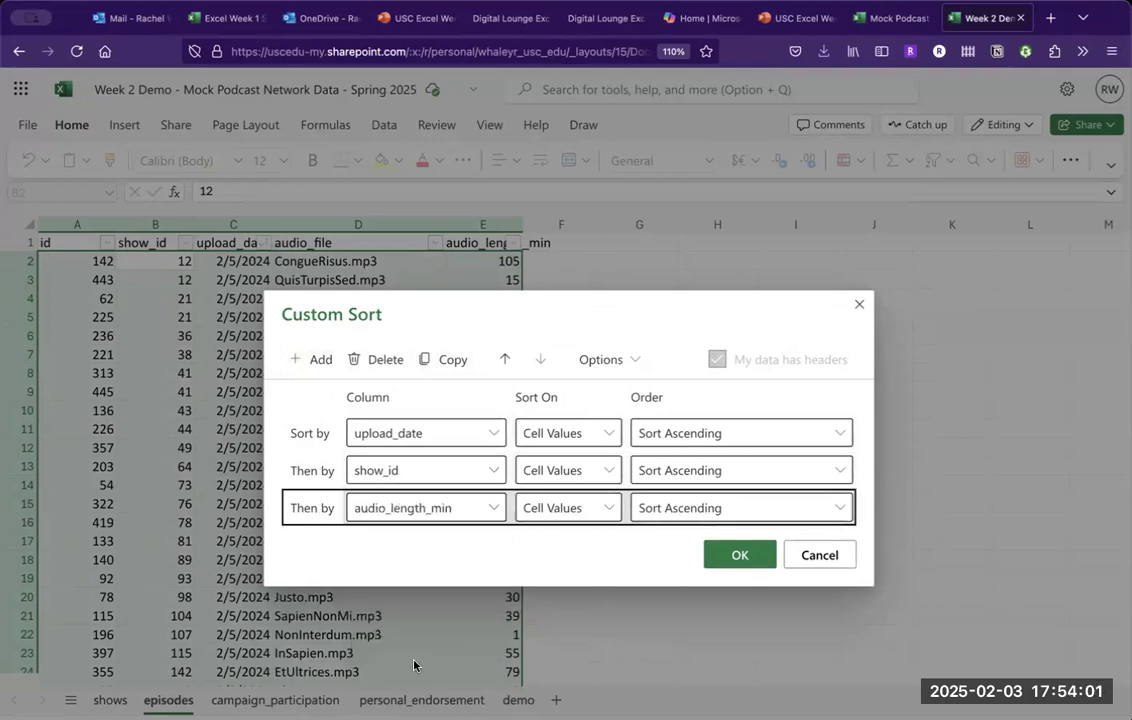
left_click(835, 555)
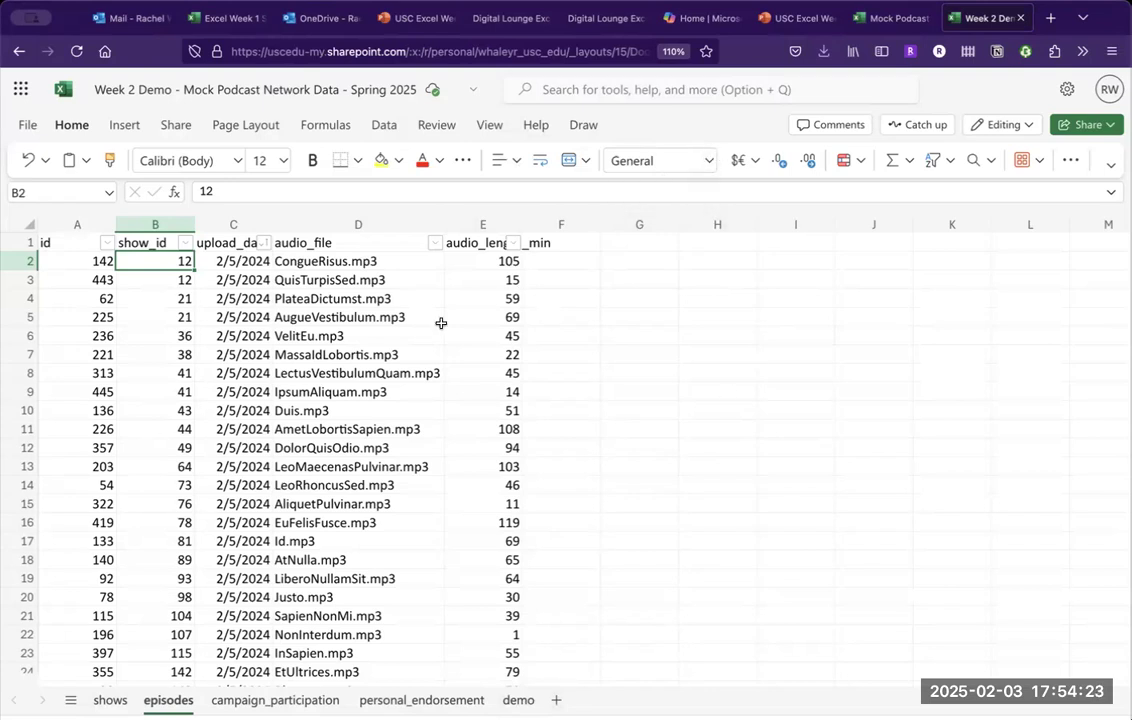
left_click(222, 259)
left_click(707, 162)
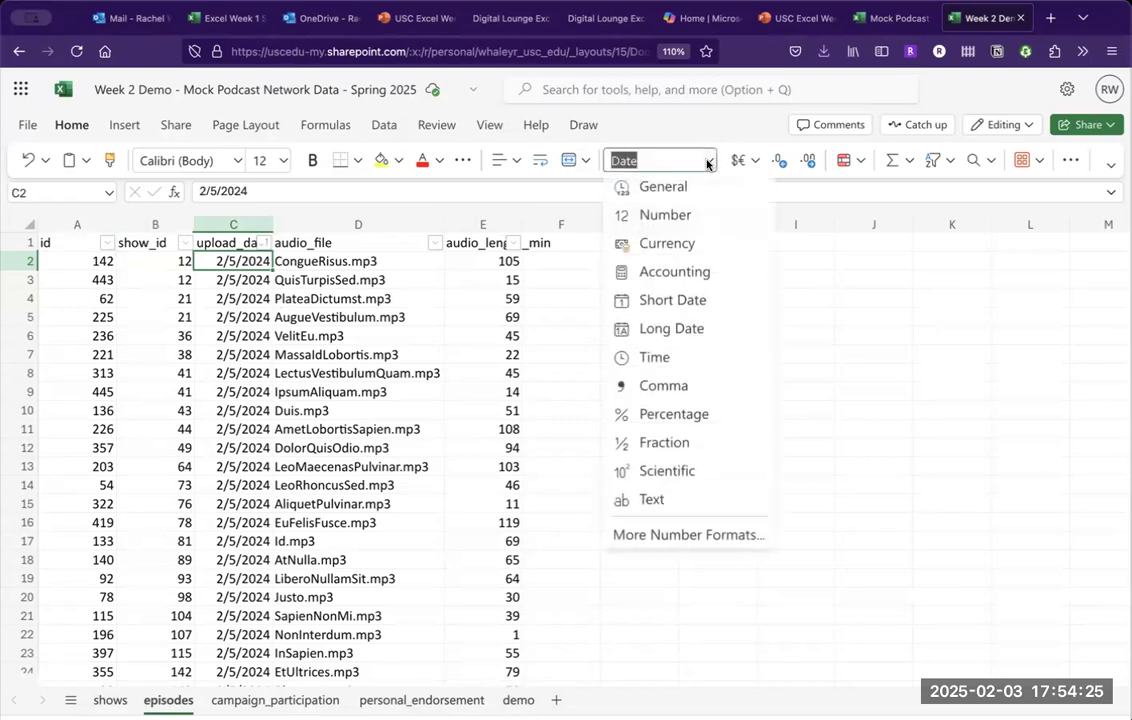
left_click(674, 200)
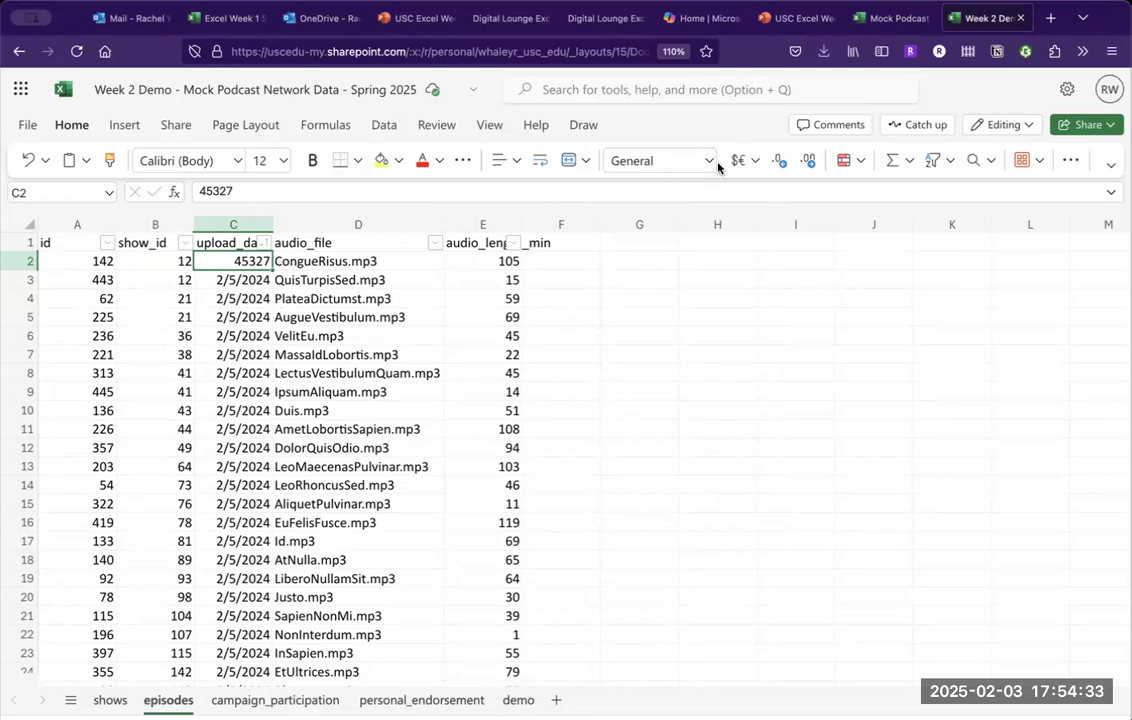
left_click(709, 162)
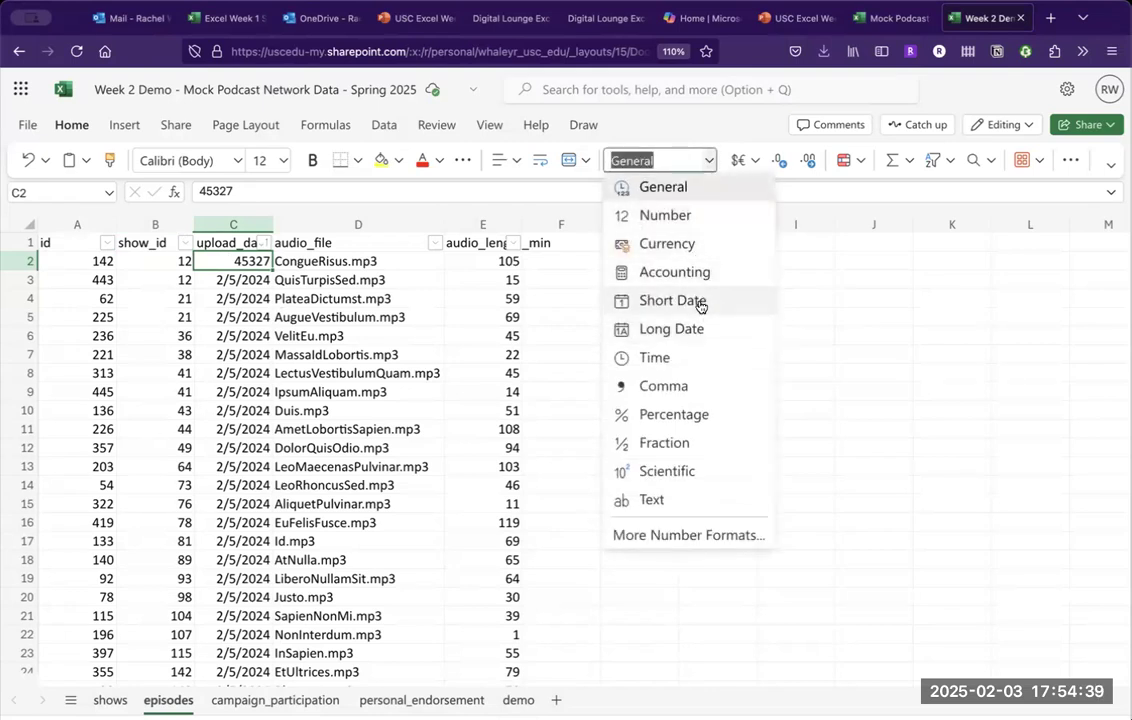
left_click(700, 304)
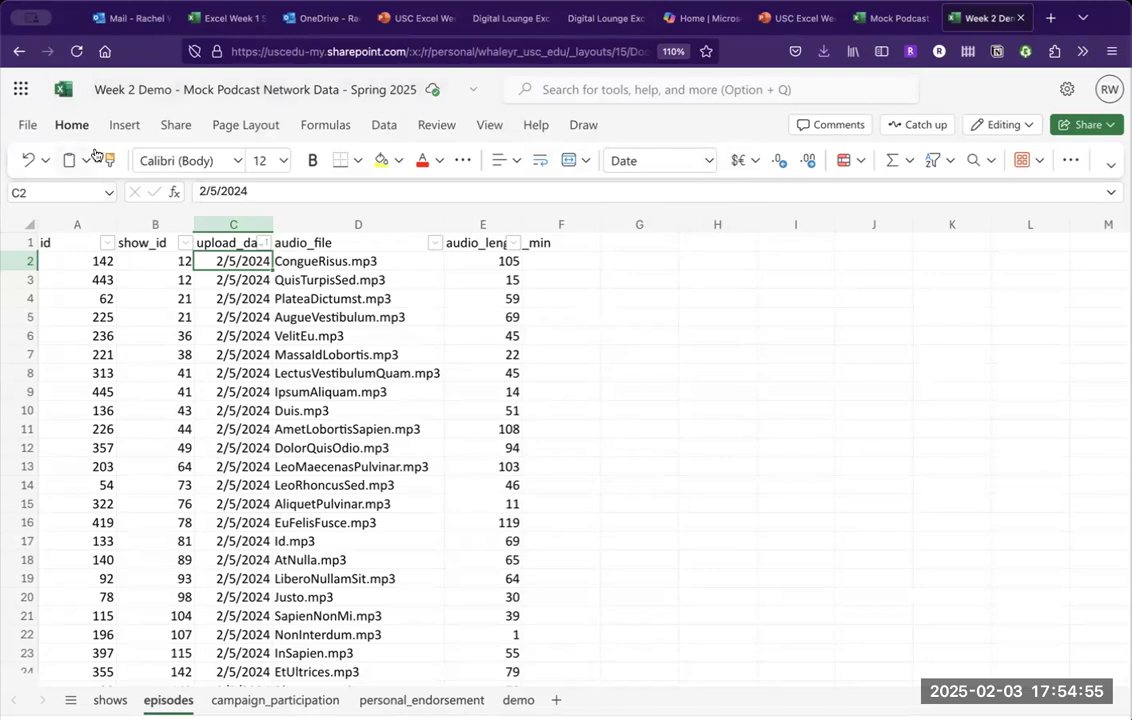
left_click(709, 160)
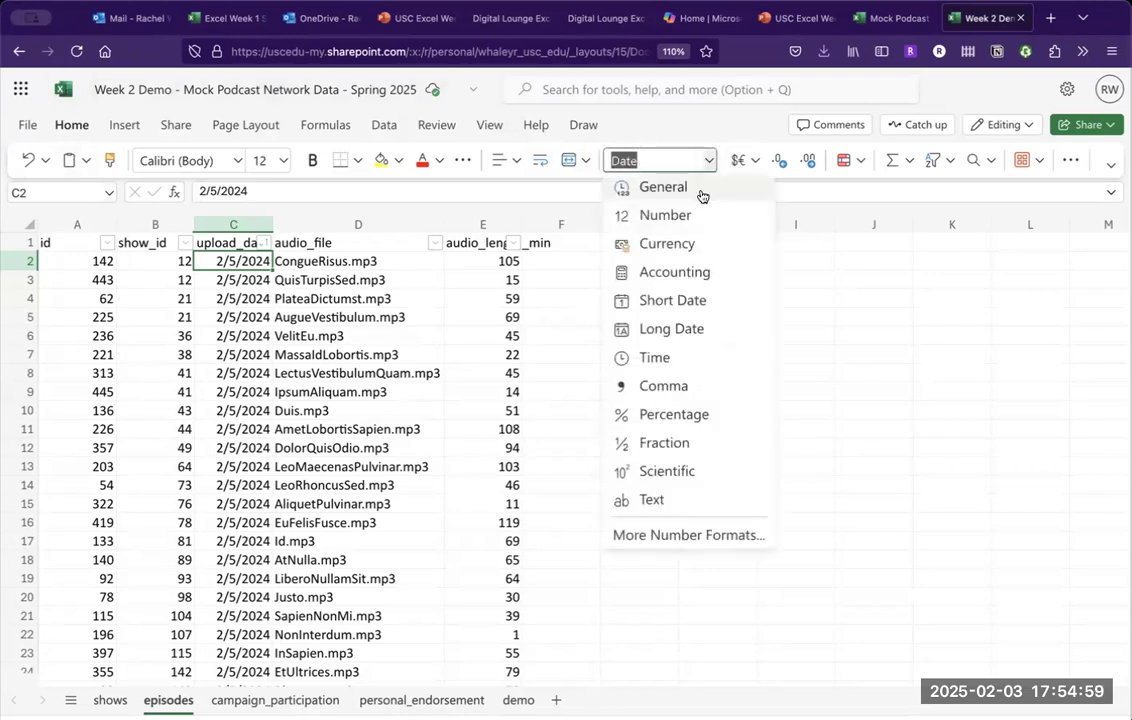
left_click(686, 273)
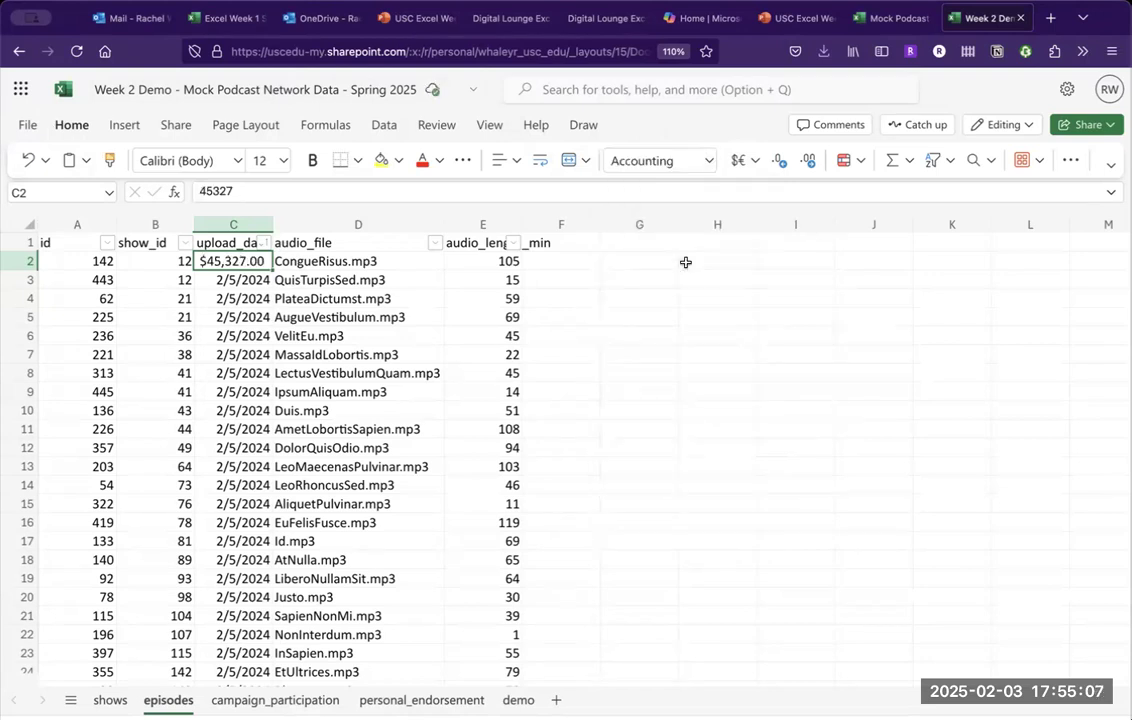
left_click(708, 161)
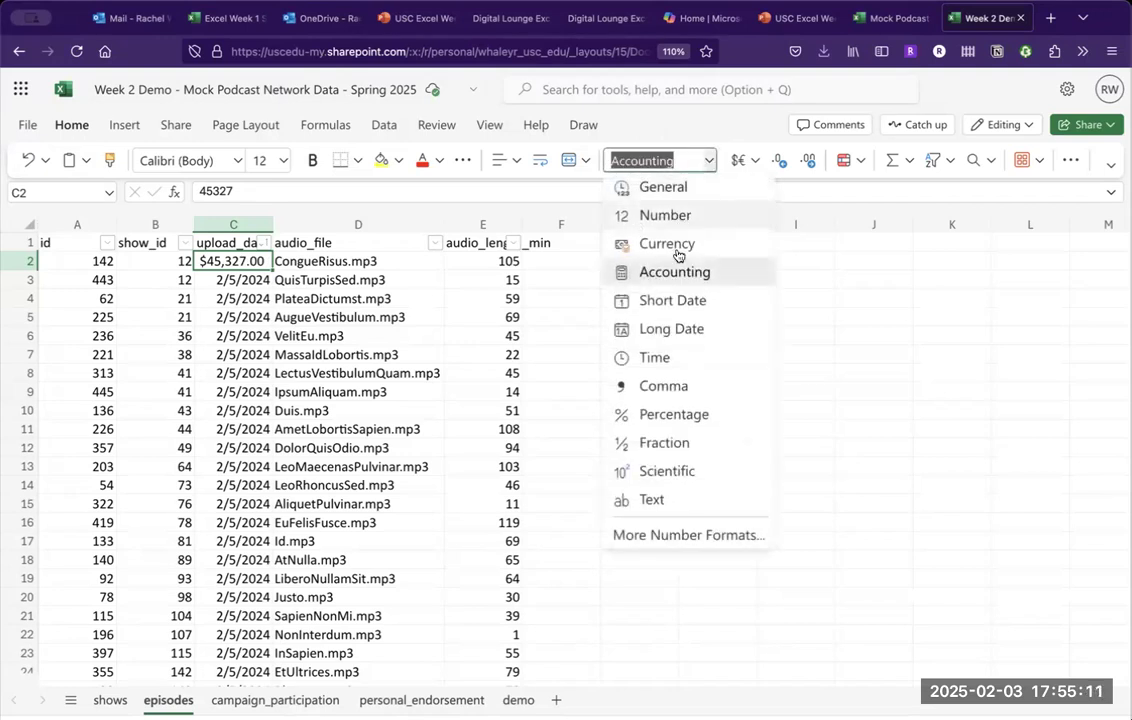
left_click(669, 290)
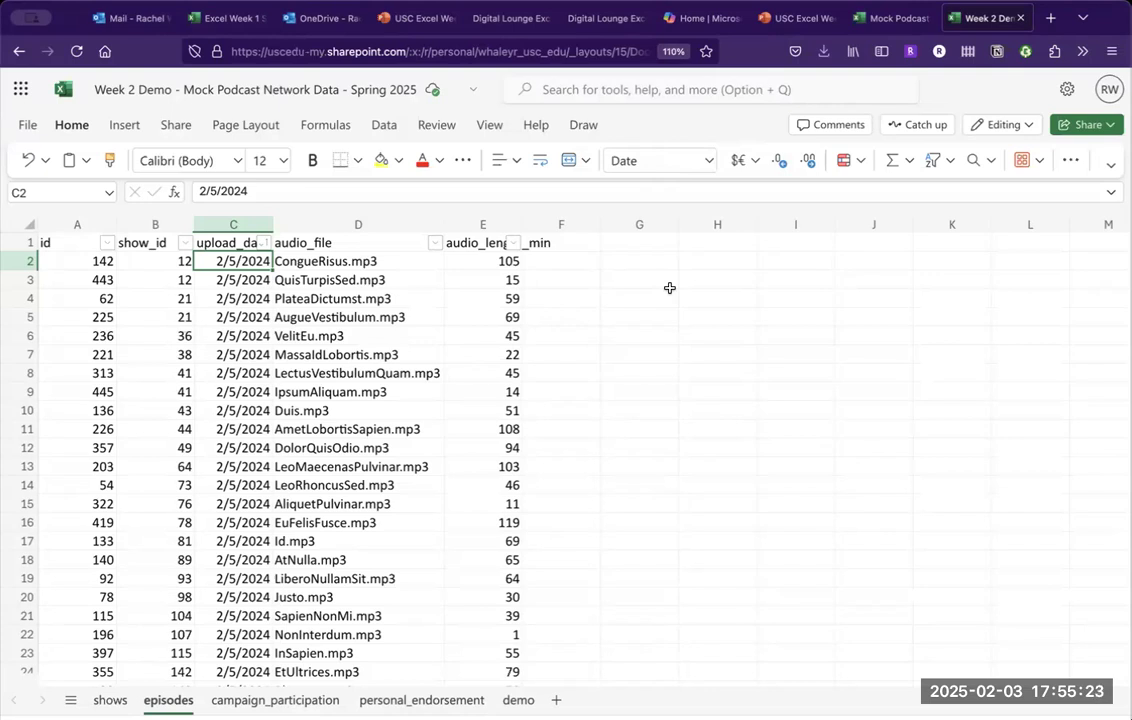
On the shows sheet, inspect the "not found" XLOOKUP result in I5.
left_click(110, 700)
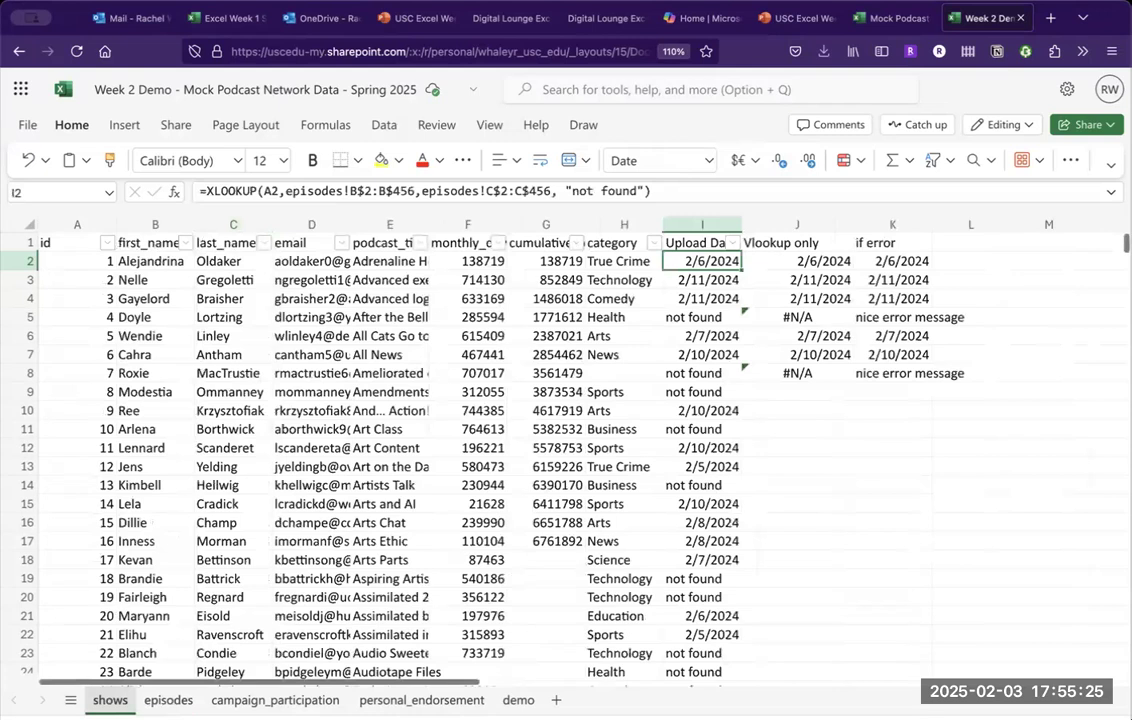
left_click(716, 318)
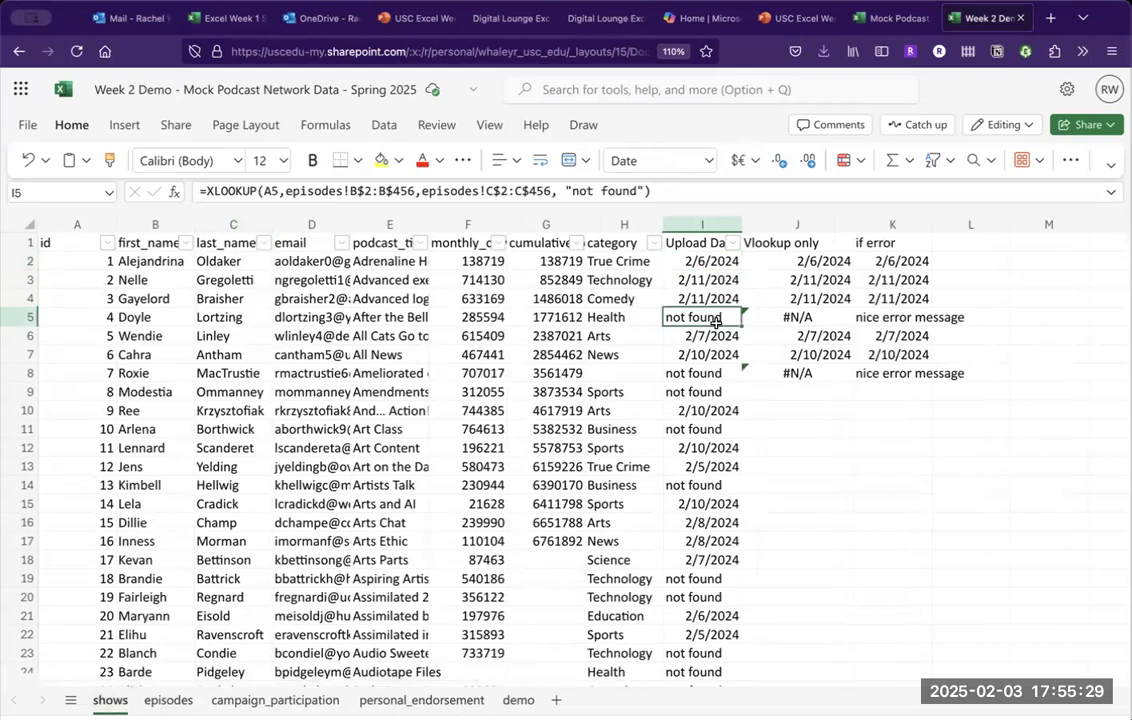
key("Left")
key("Left")
key("Left")
key("Left")
key("Left")
key("Left")
key("Left")
key("Left")
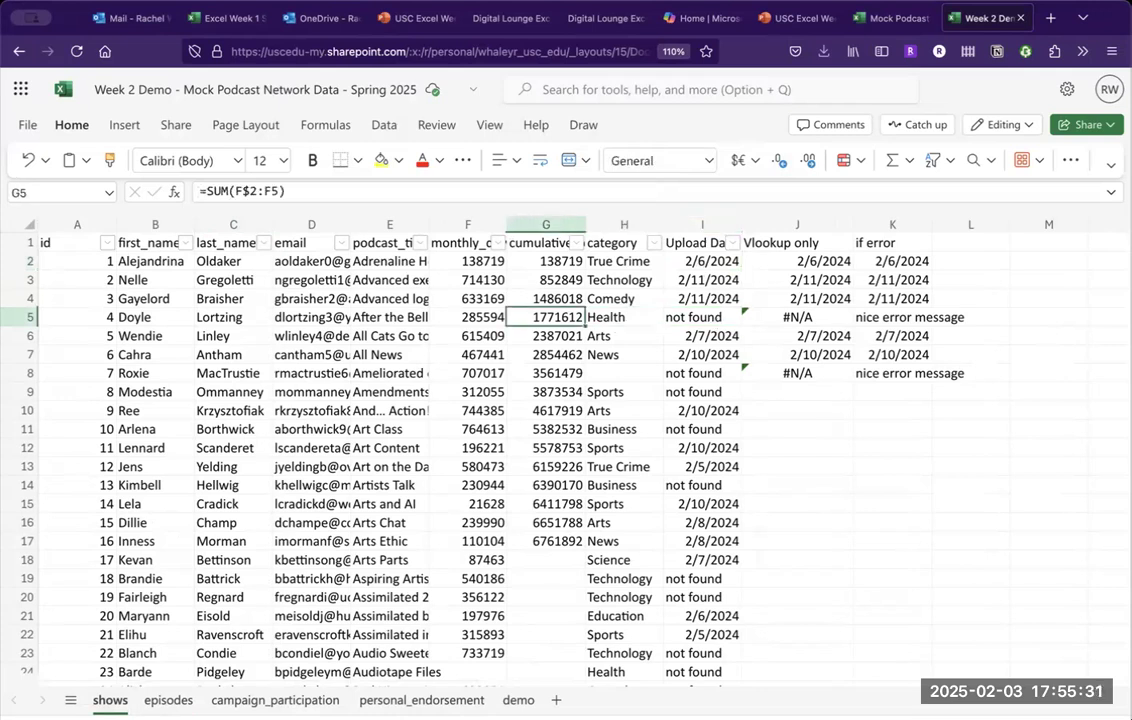
key("Right")
key("Right")
key("Right")
key("Right")
key("Right")
key("Right")
key("Right")
key("Right")
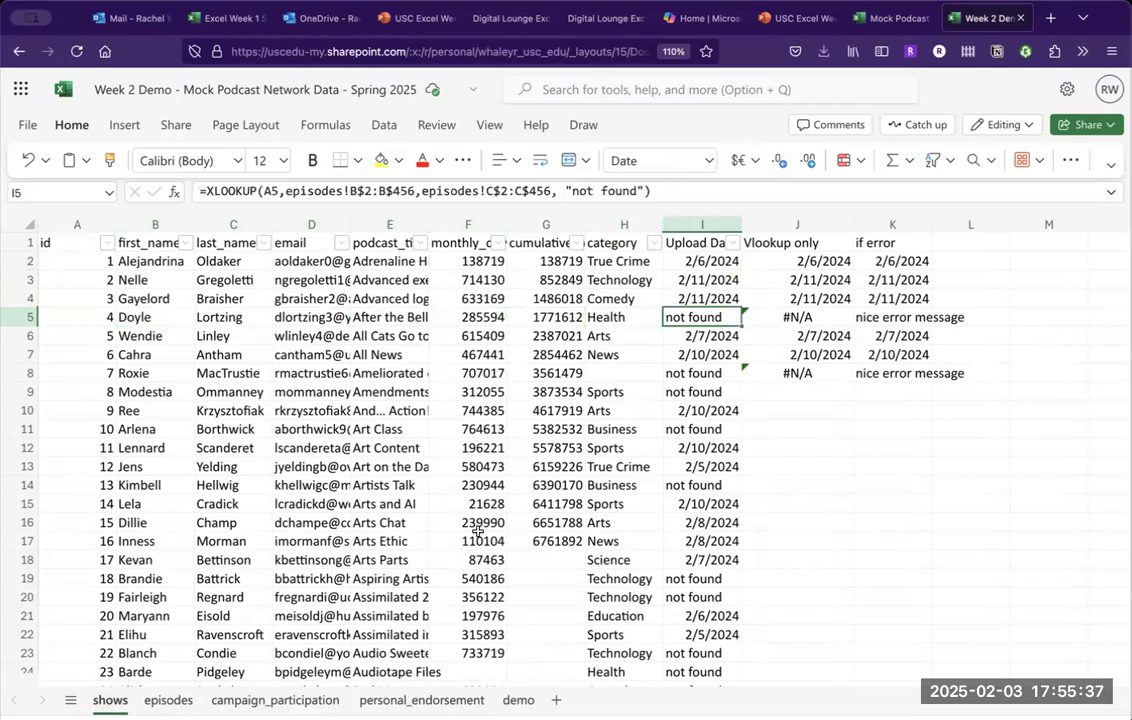
Check the episodes show_id filter values, then dismiss it without filtering.
left_click(168, 699)
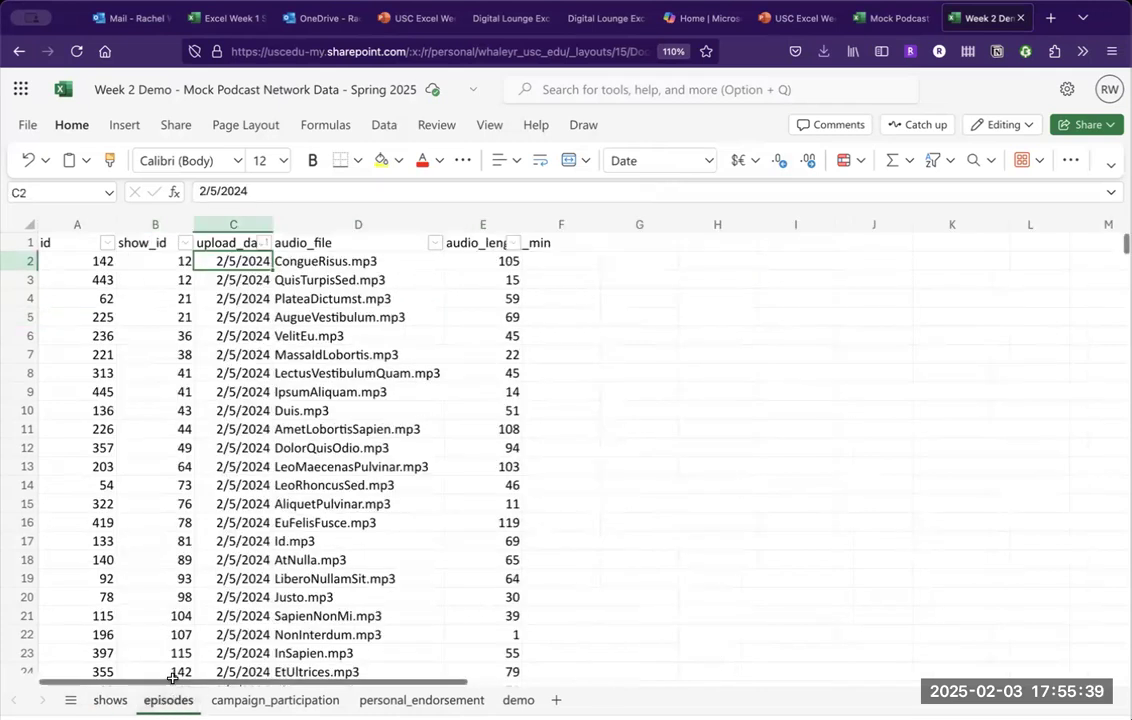
left_click(184, 244)
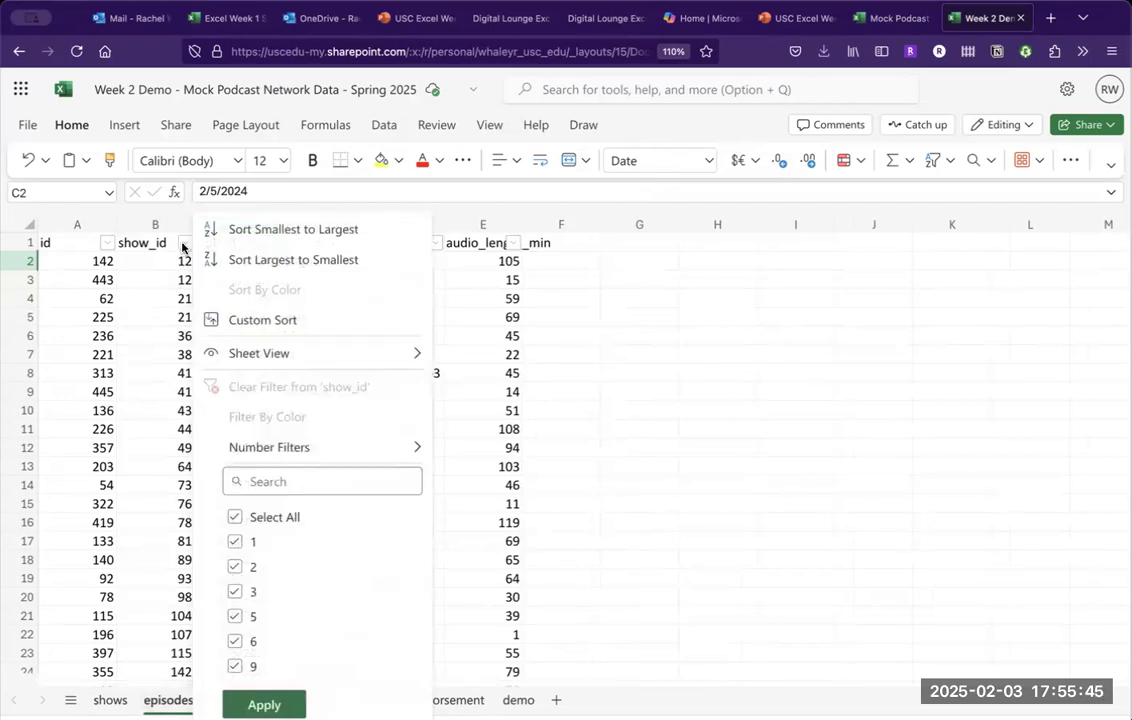
left_click(236, 518)
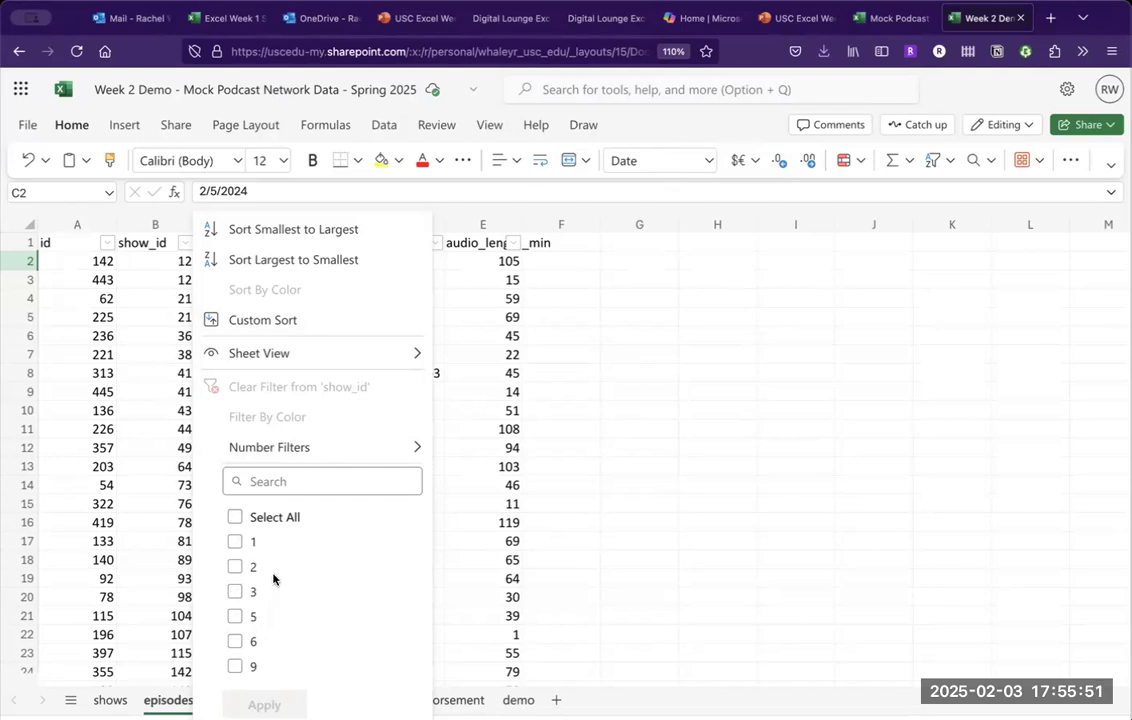
left_click(576, 392)
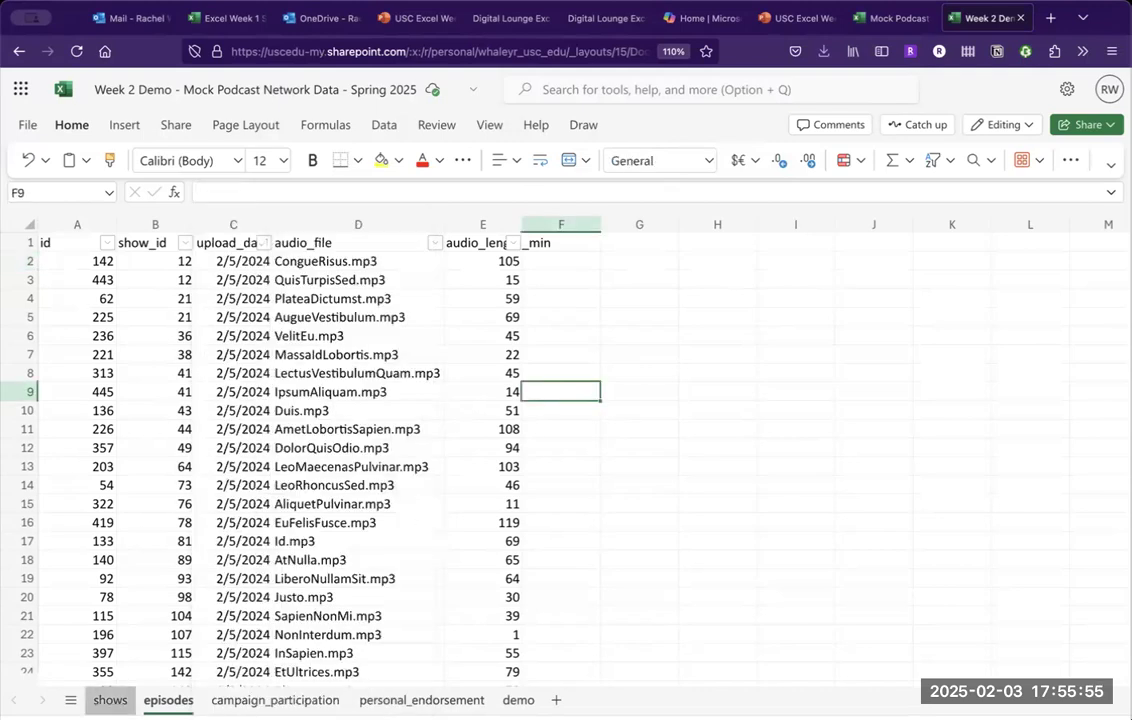
Back on the shows sheet, select I2, whose XLOOKUP returns 2/6/2024.
left_click(110, 700)
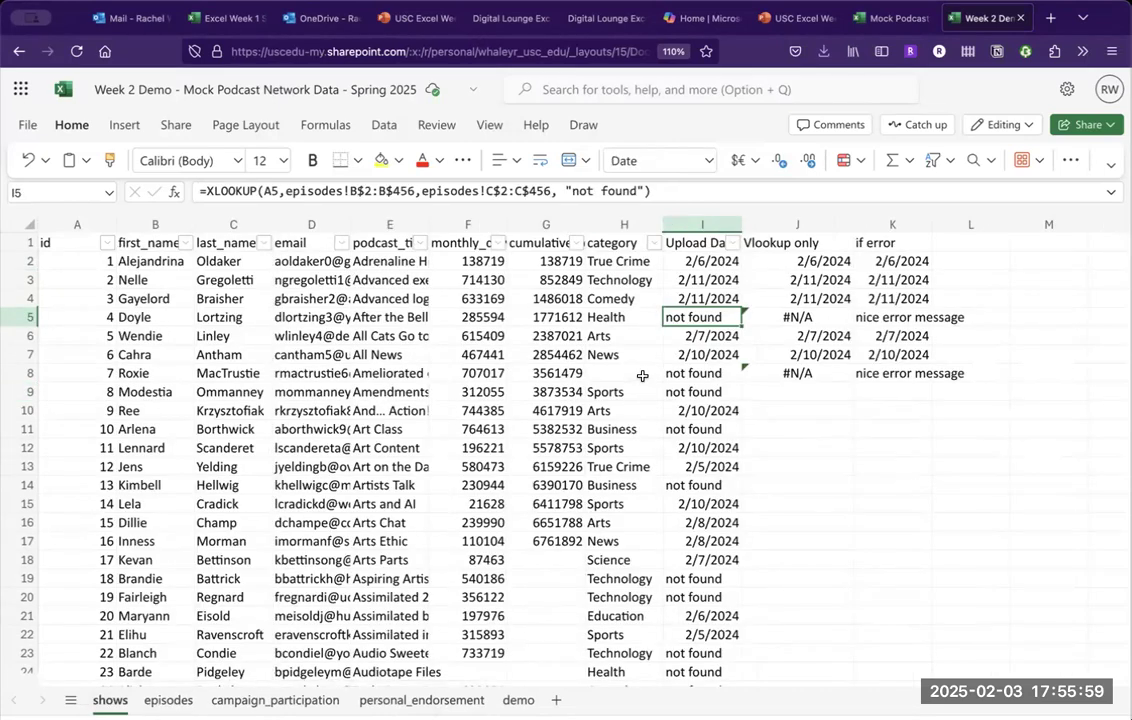
left_click(692, 262)
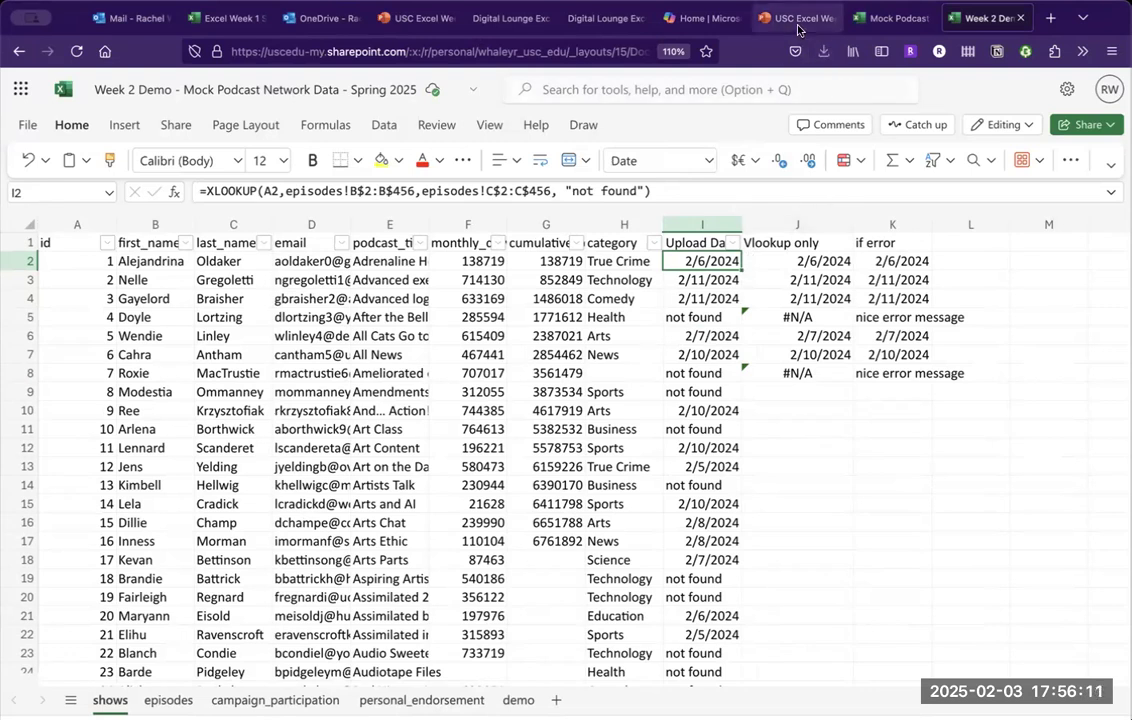
mouse_move(796, 25)
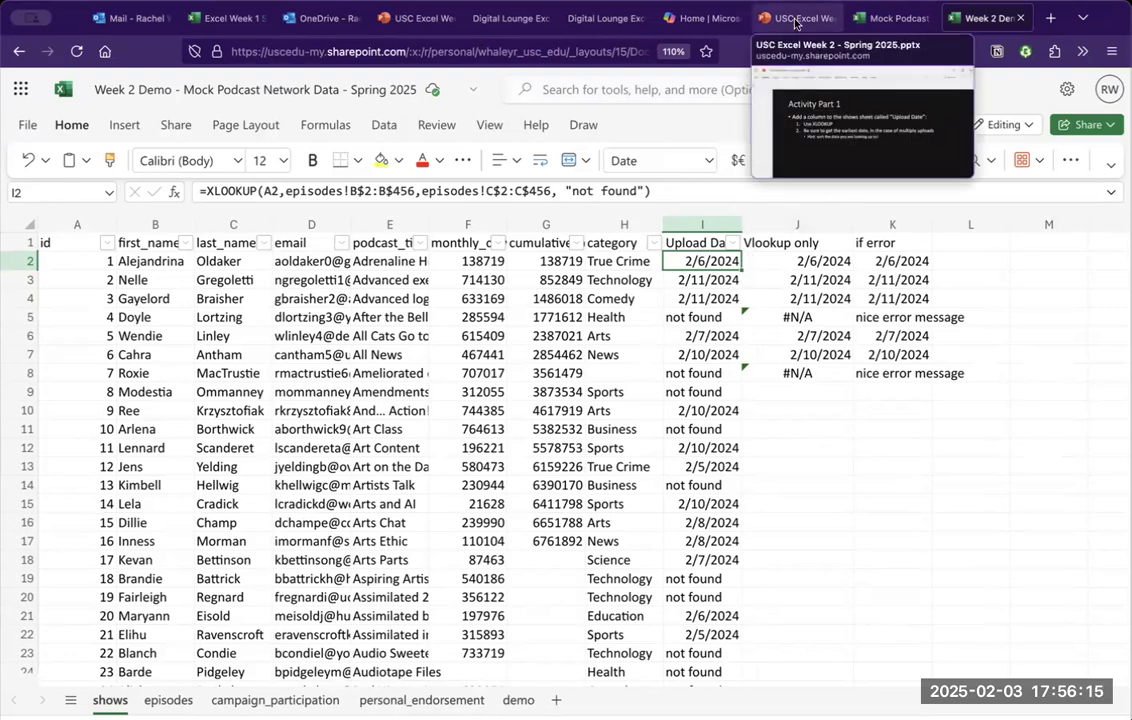
Move to the presentation's slide 15, Activity Part 2, on two XLOOKUP columns for Campaign Participation.
left_click(796, 22)
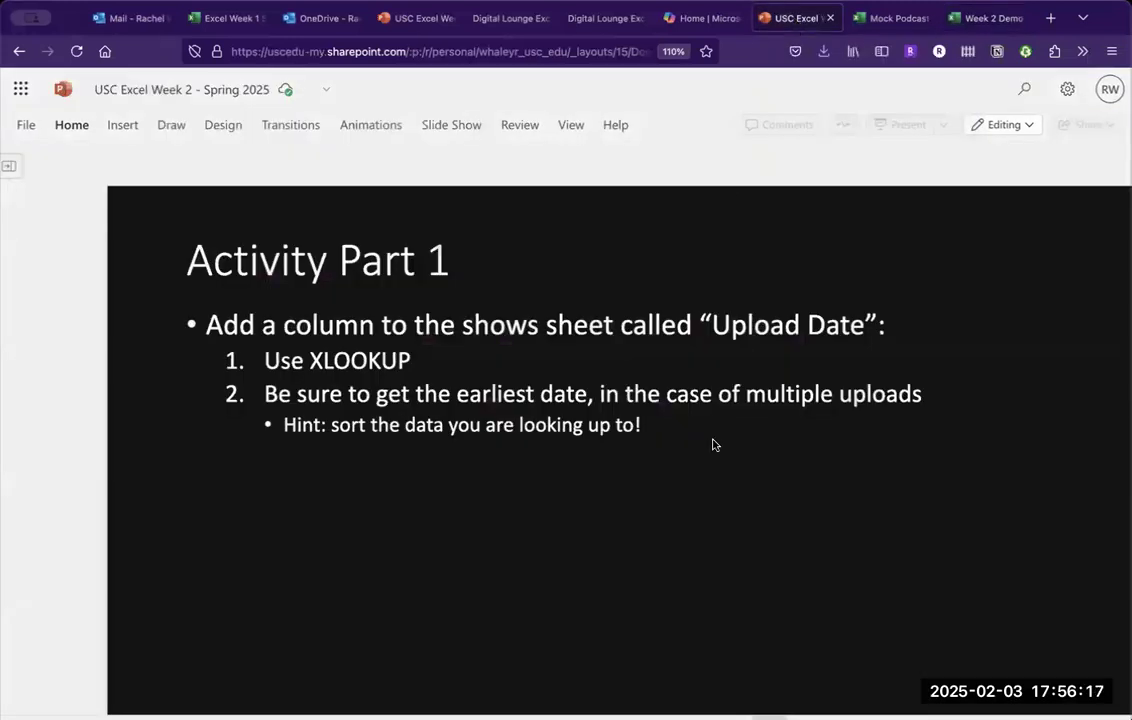
scroll(713, 441, "down", 1)
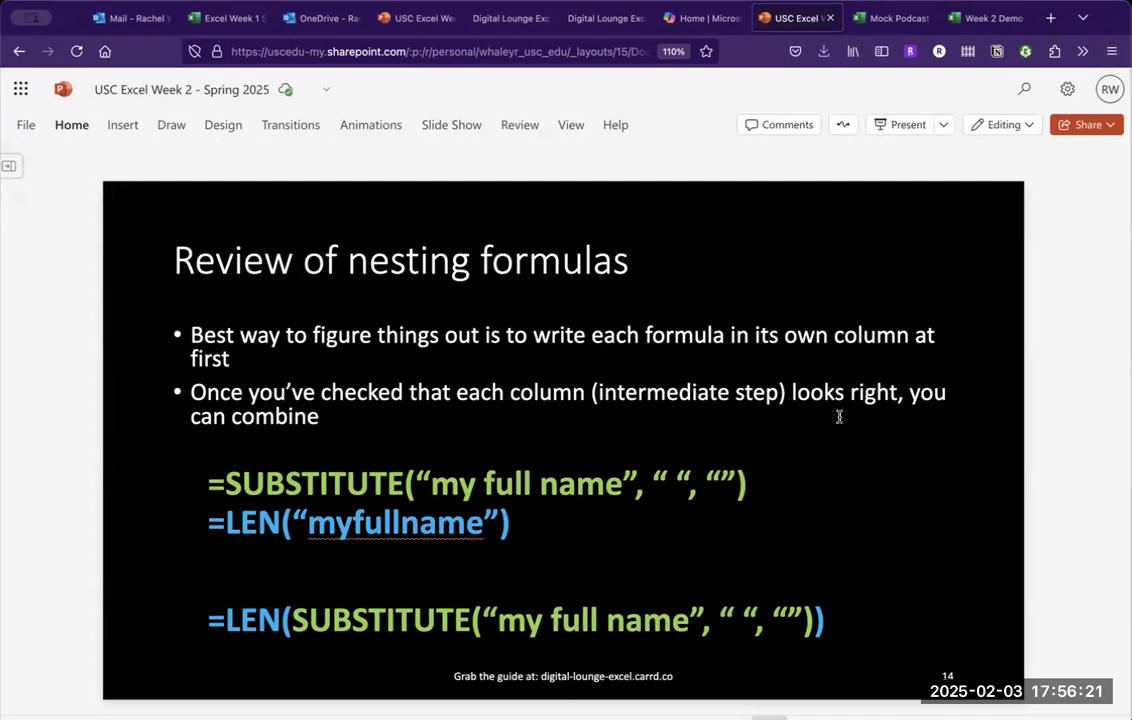
scroll(839, 416, "down", 1)
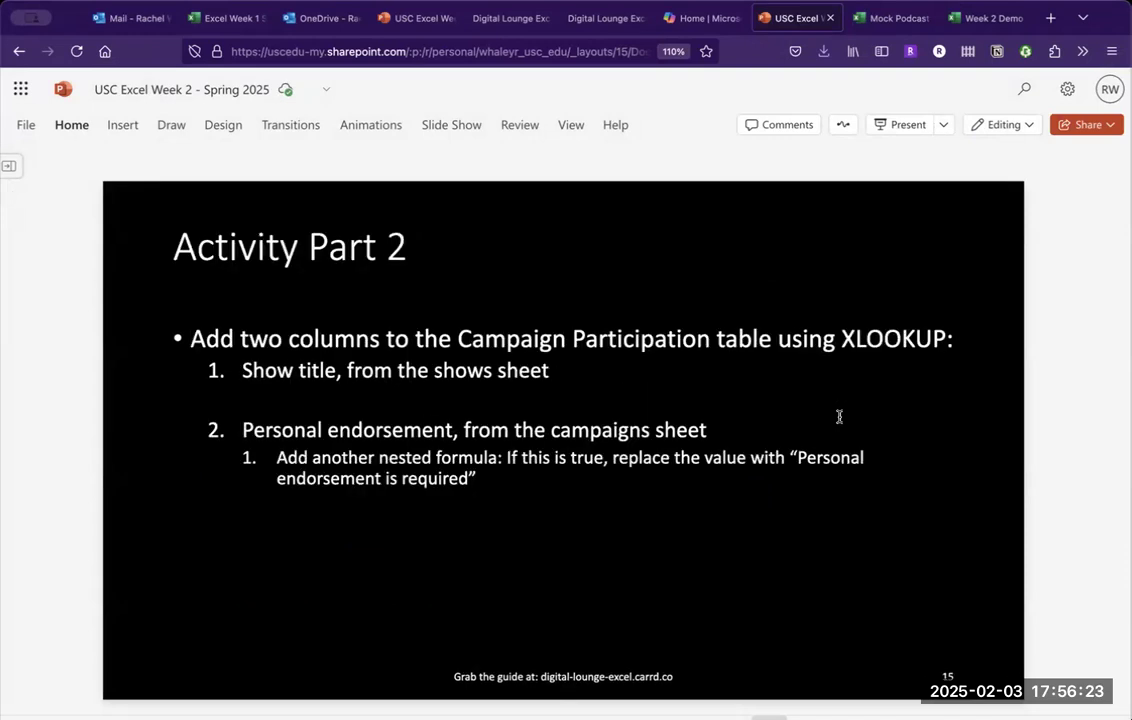
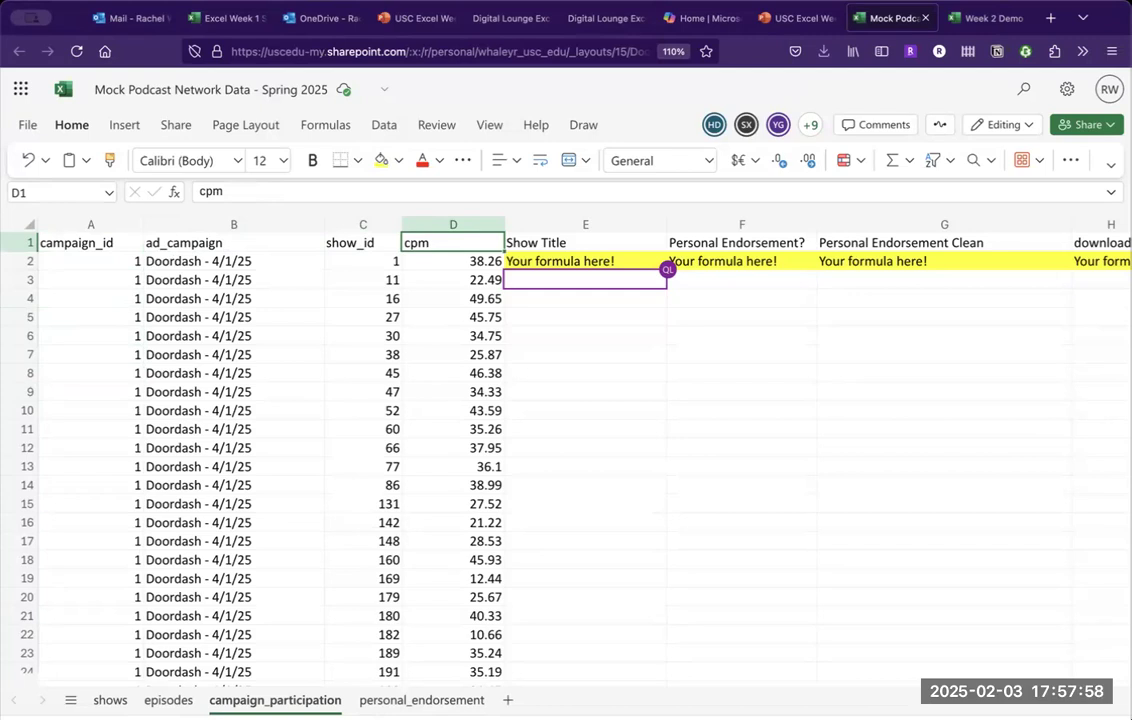
key("Left")
key("Left")
key("Left")
key("Right")
key("Right")
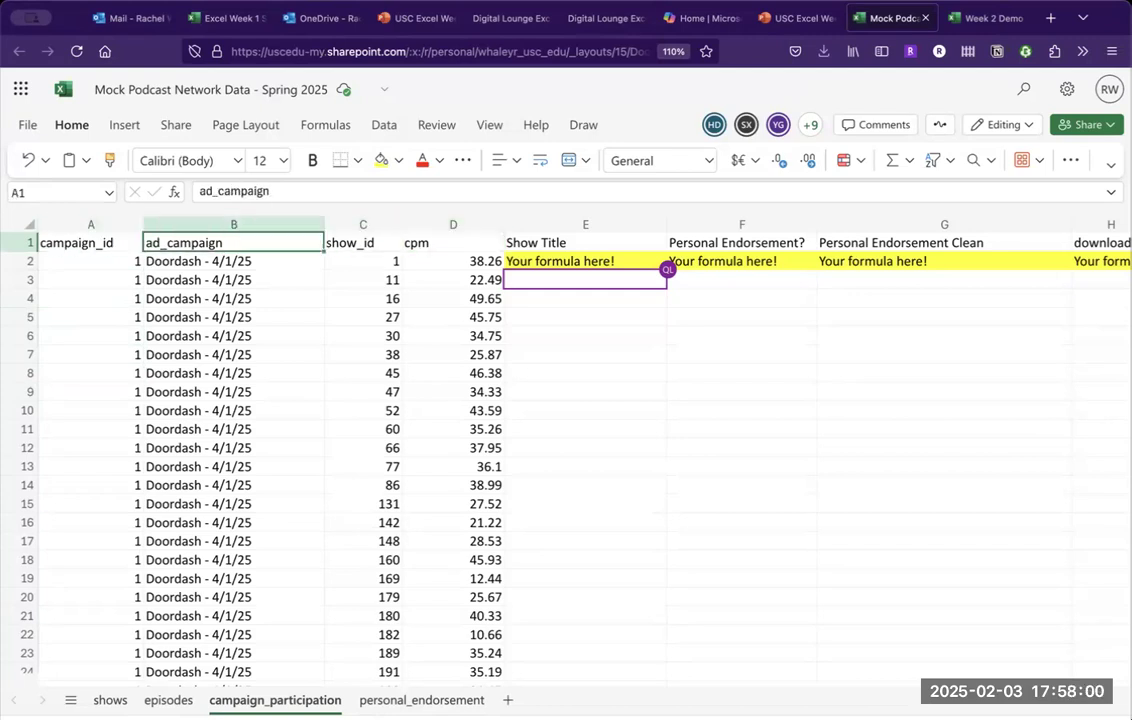
key("Right")
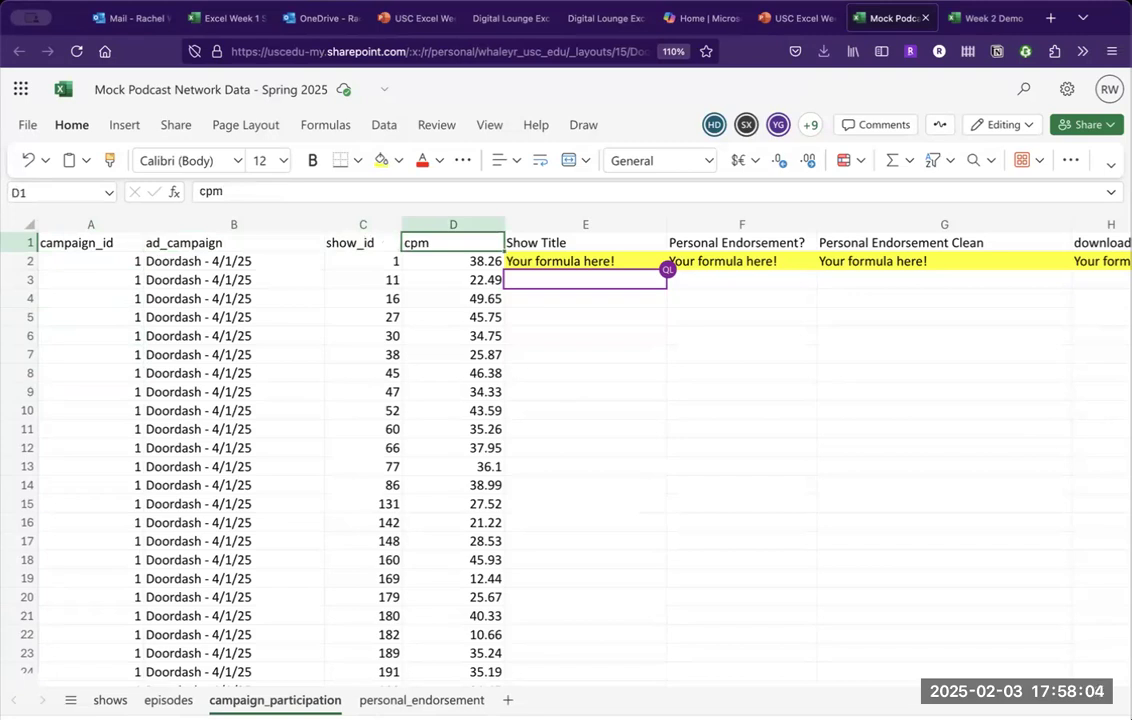
left_click(453, 261)
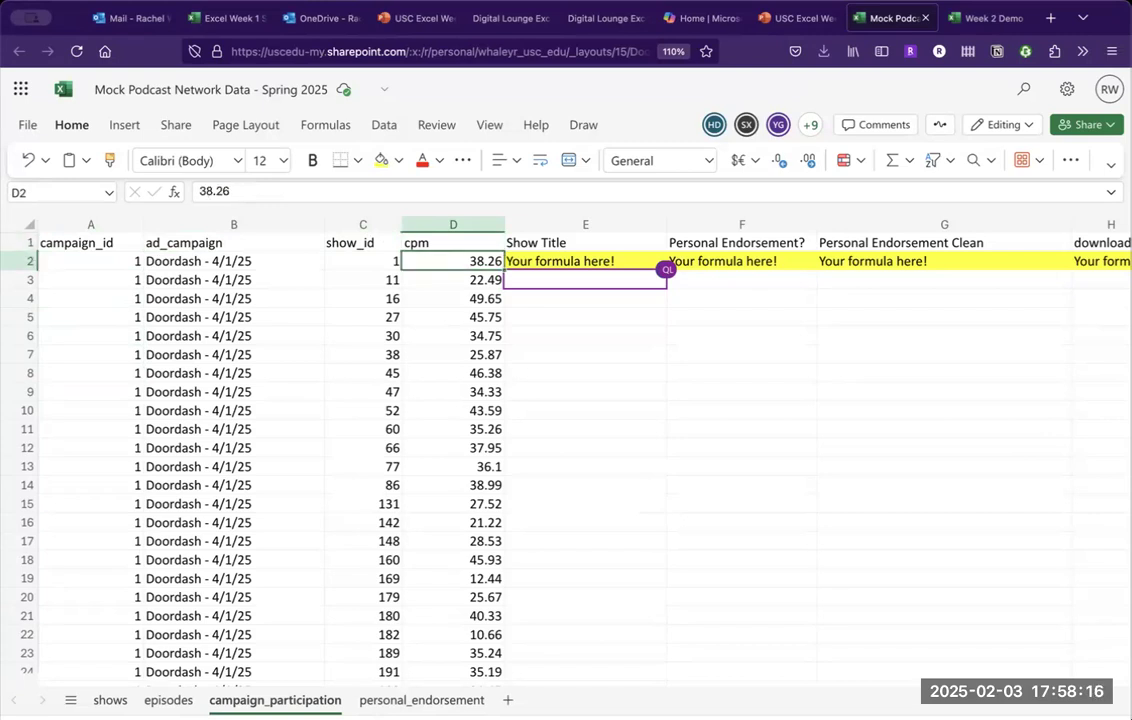
key("Left")
key("Left")
key("Left")
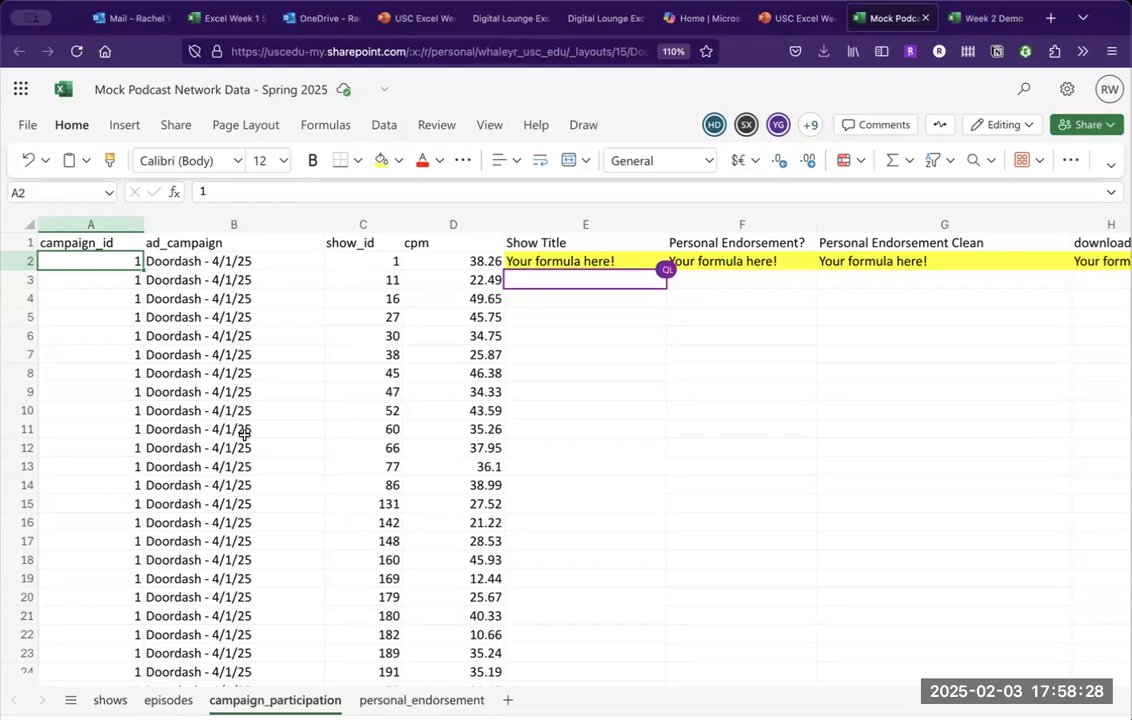
scroll(244, 435, "down", 8)
scroll(244, 435, "down", 20)
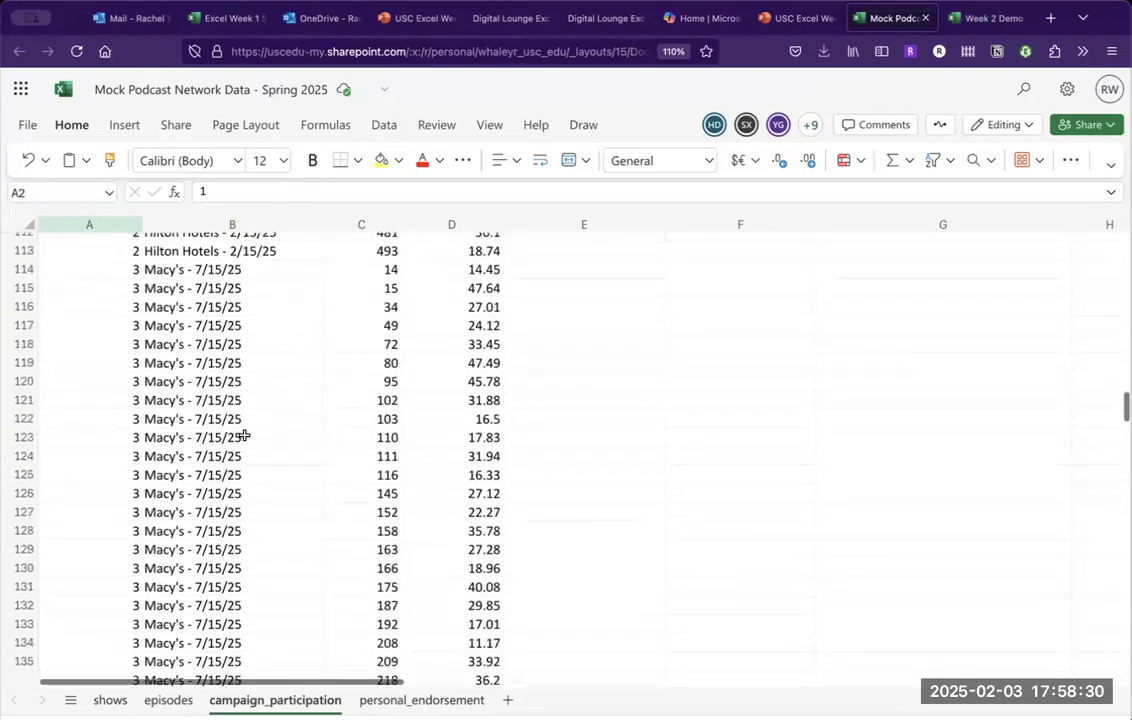
scroll(244, 435, "down", 3)
scroll(245, 434, "up", 20)
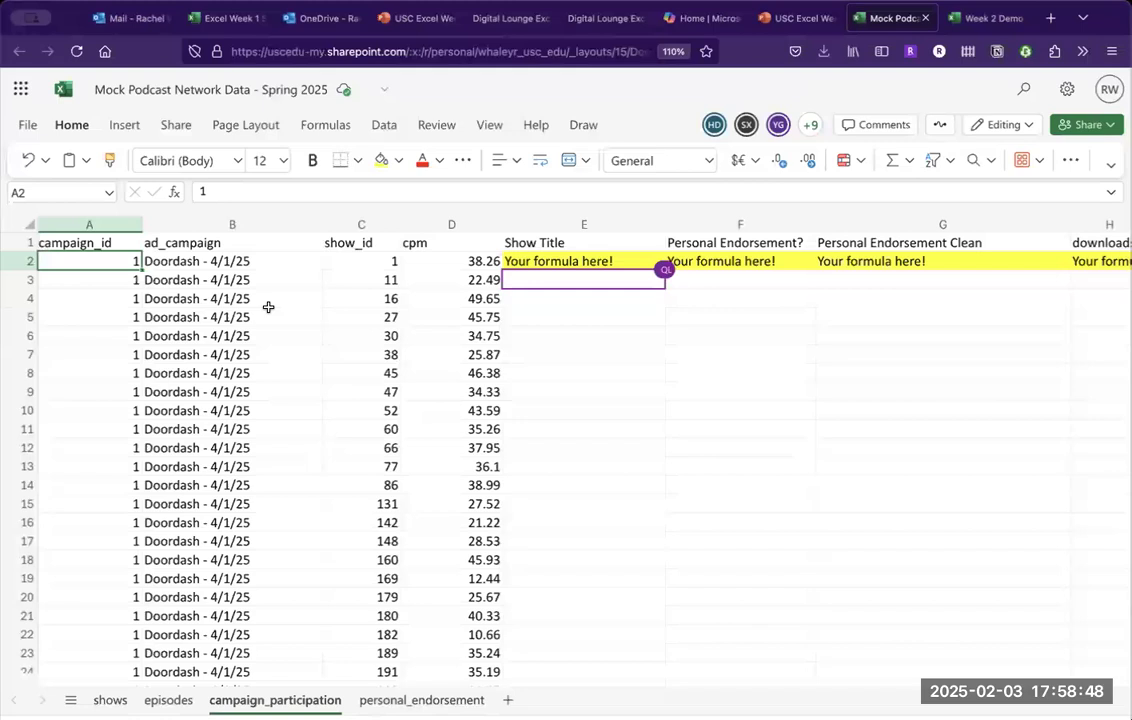
left_click(538, 260)
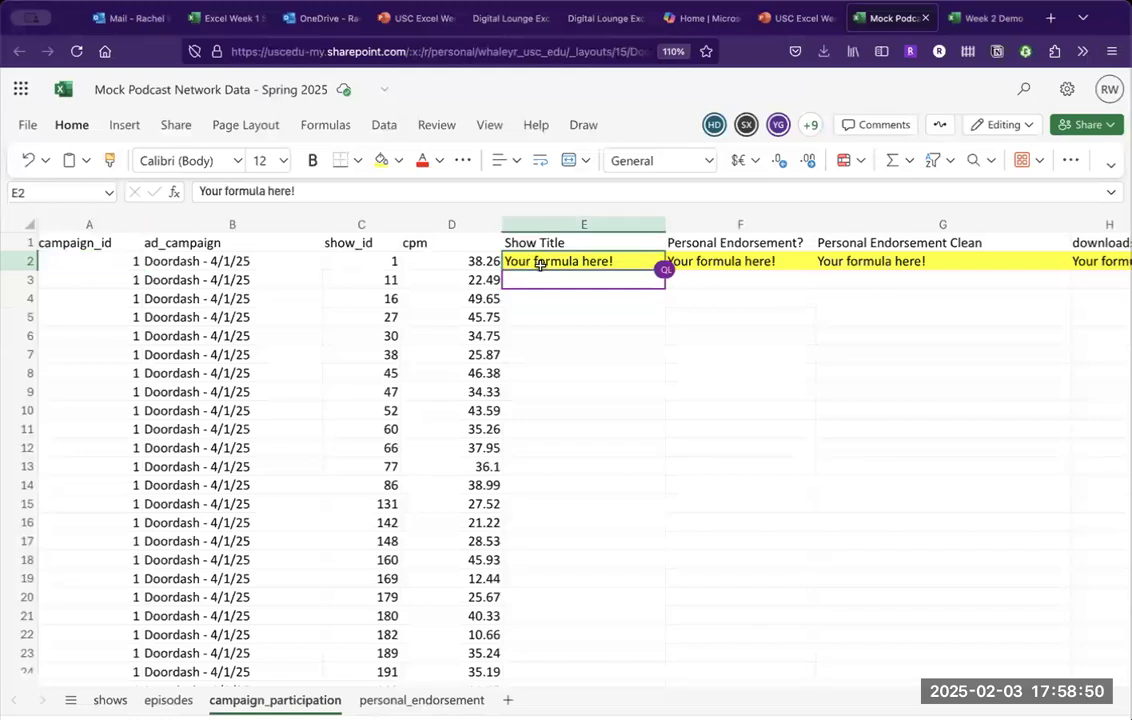
left_click(546, 311)
key("Up")
key("Up")
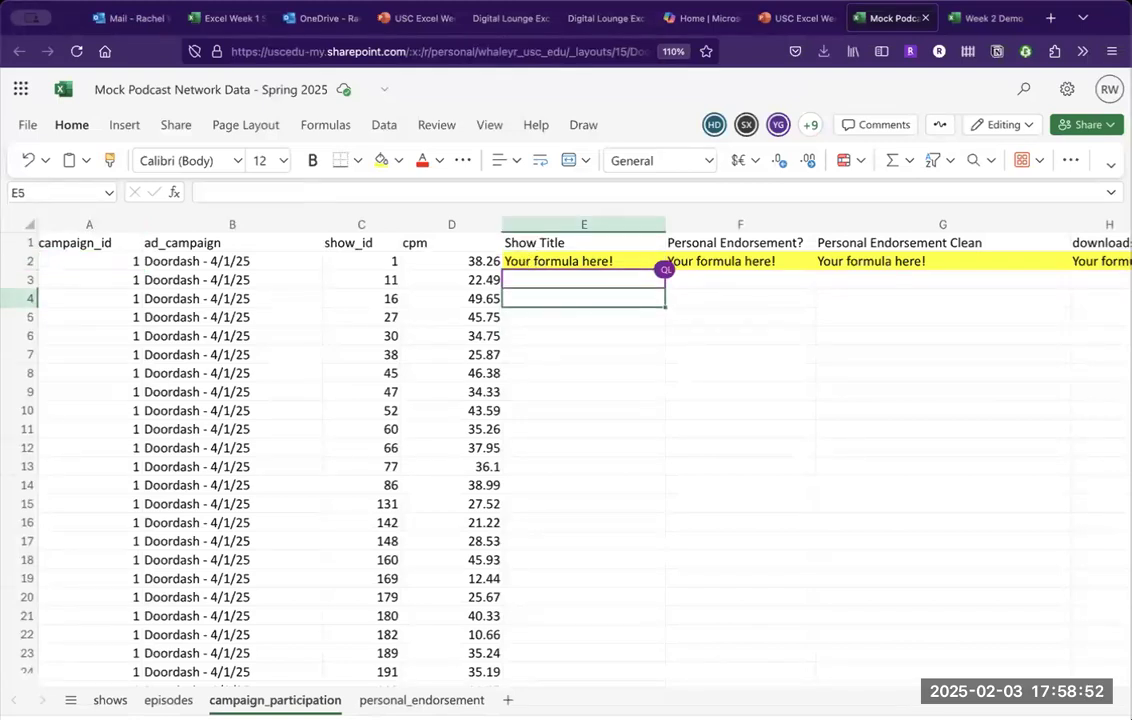
key("Up")
key("Up")
key("Down")
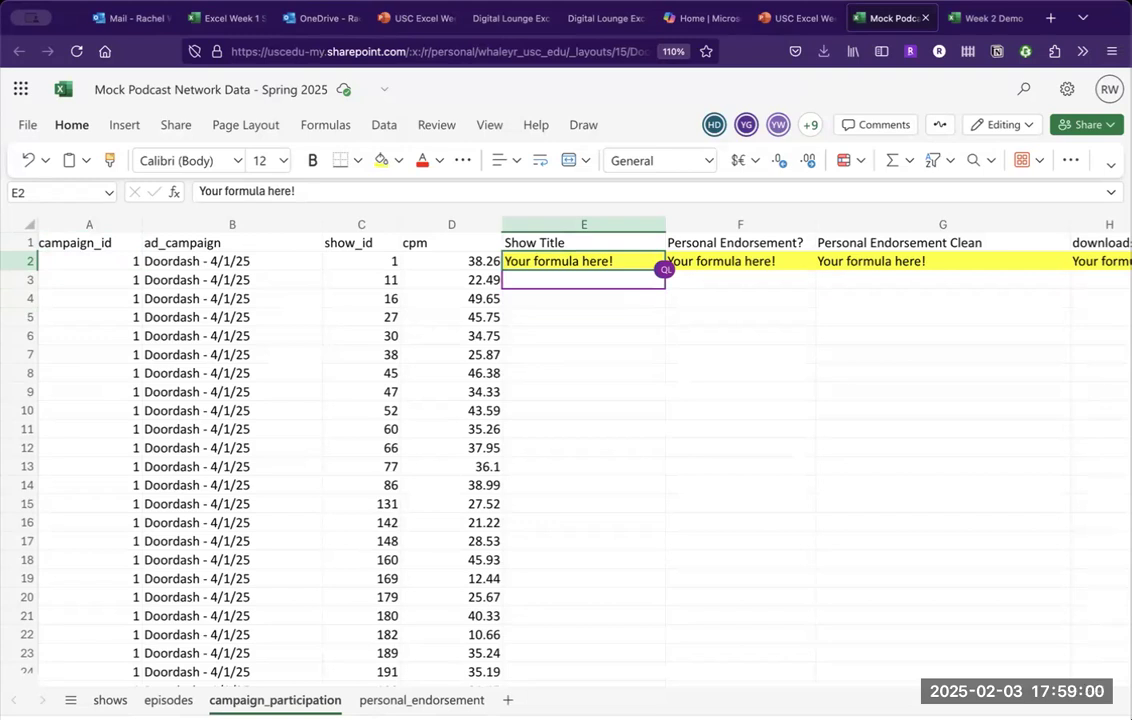
key("Left")
key("Left")
key("Right")
key("Right")
key("Down")
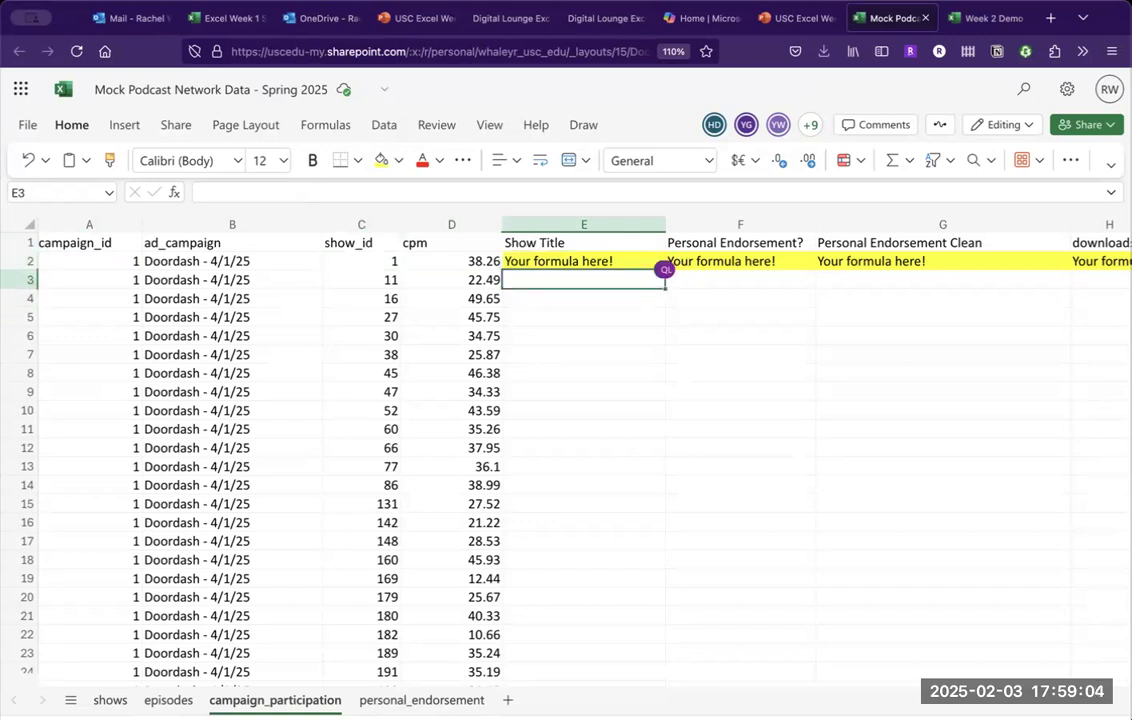
key("Up")
key("Up")
key("Down")
key("Down")
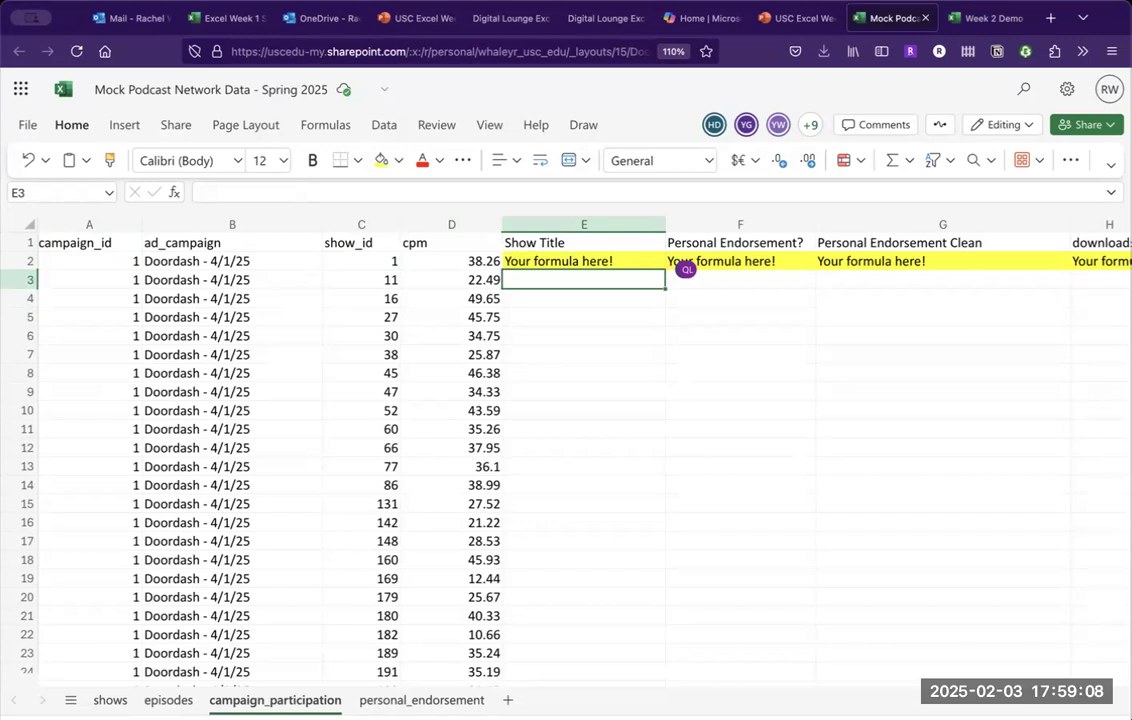
key("Up")
key("Left")
key("Left")
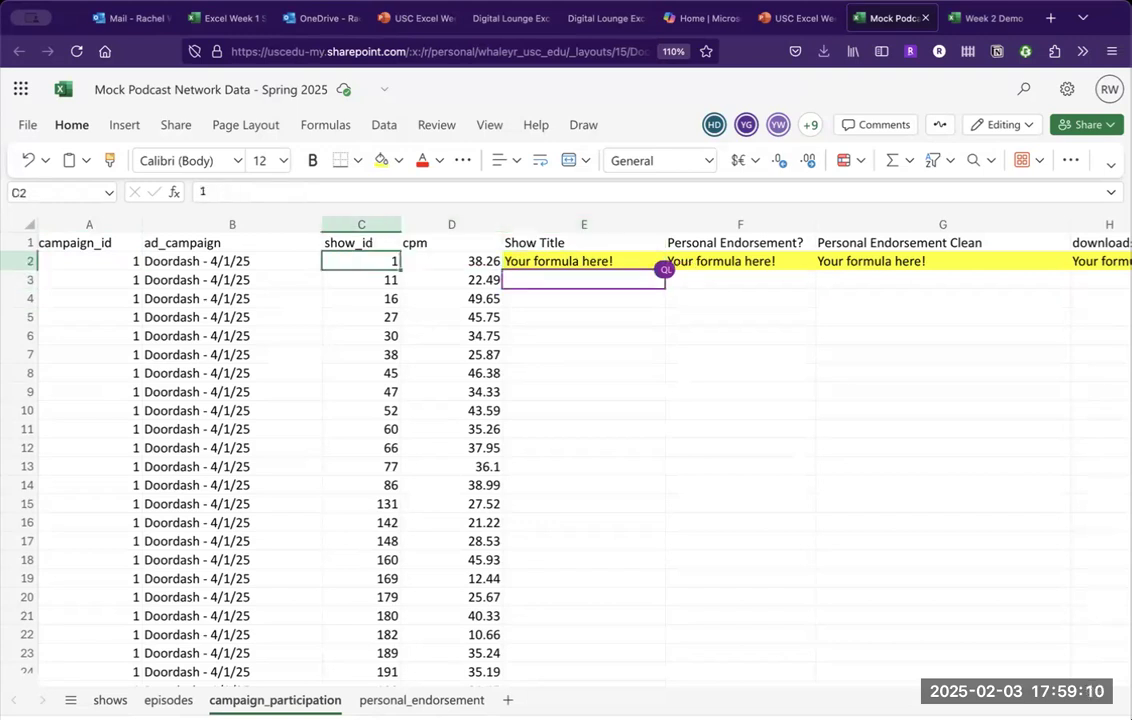
key("Right")
key("Right")
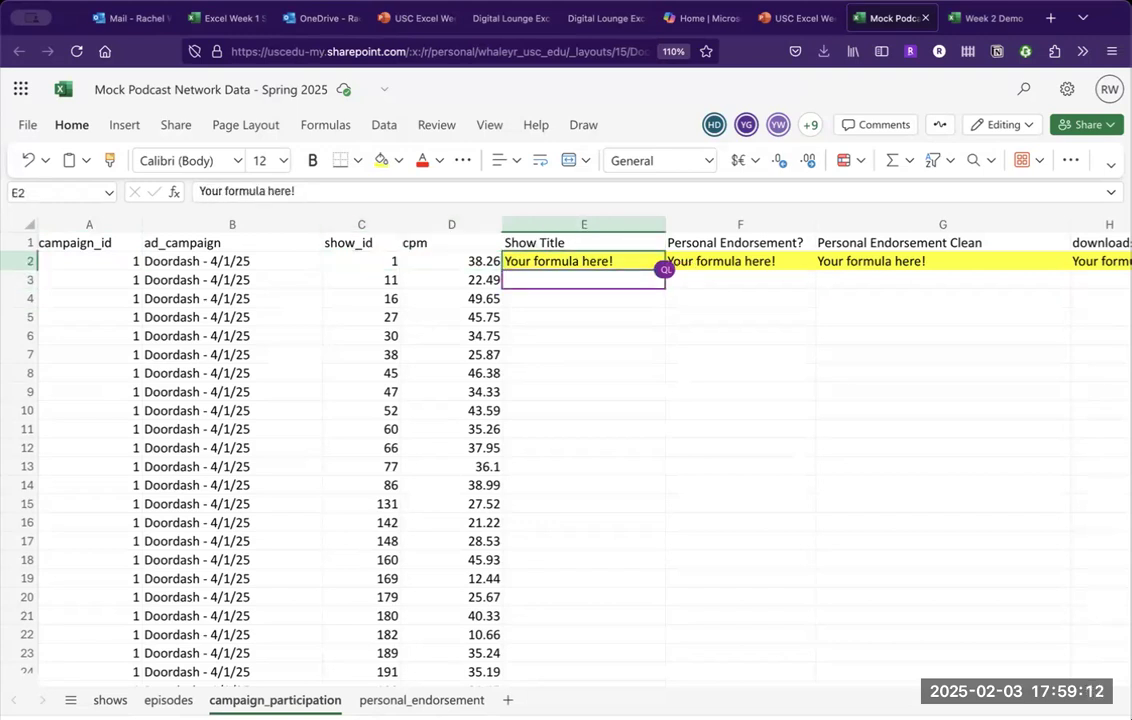
key("Down")
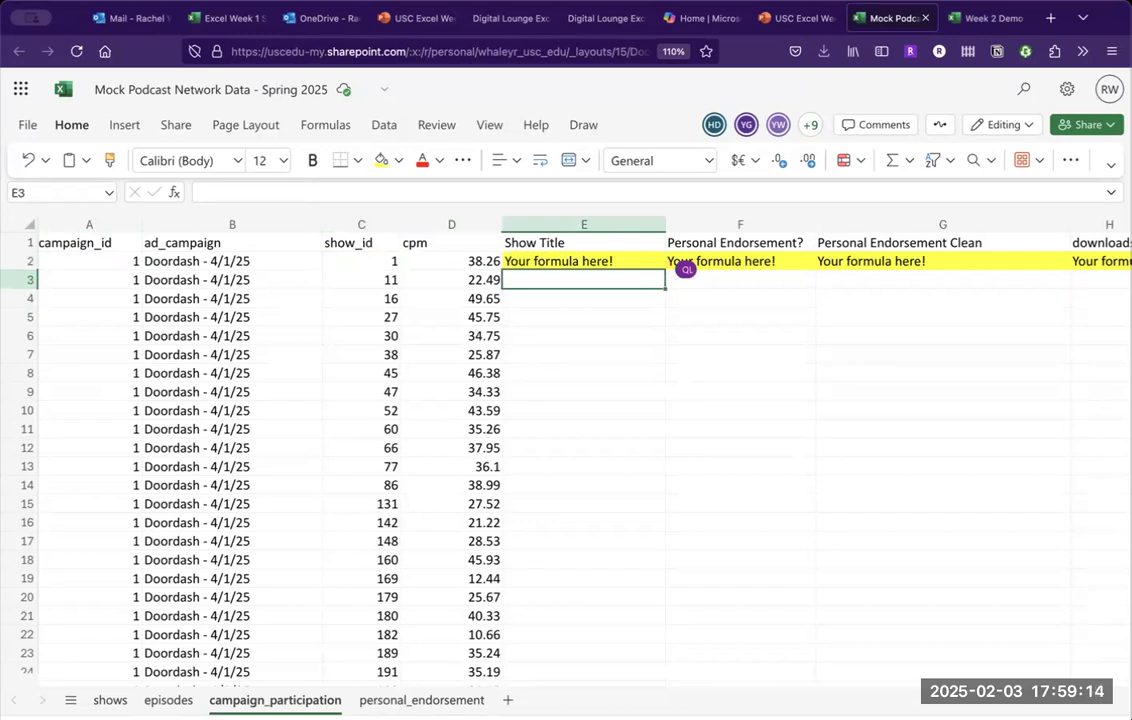
key("Up")
key("Up")
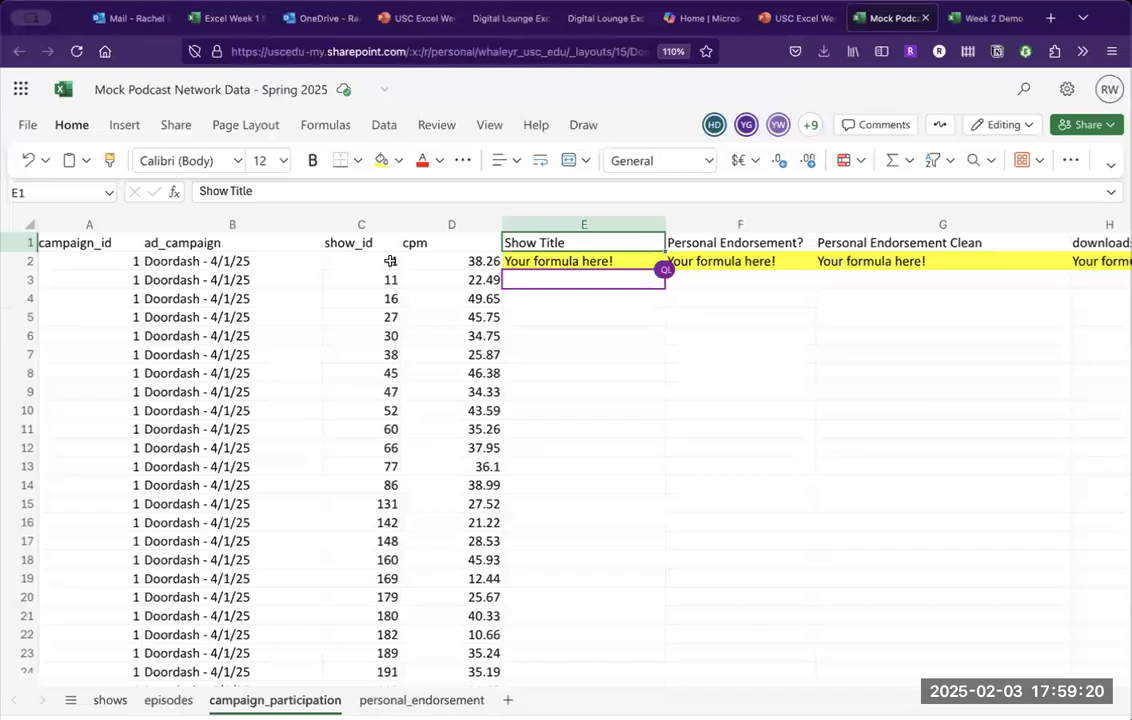
Search 'xl' in Insert Function, read XLOOKUP's syntax and description, then close the finder.
left_click(330, 126)
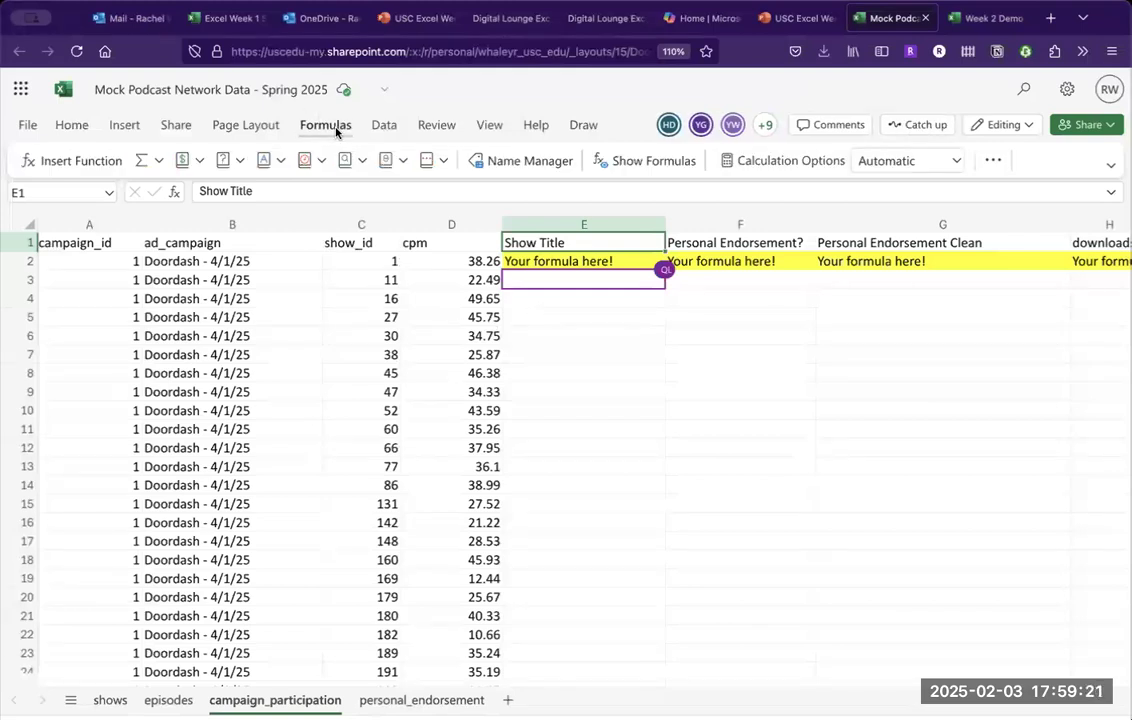
left_click(88, 159)
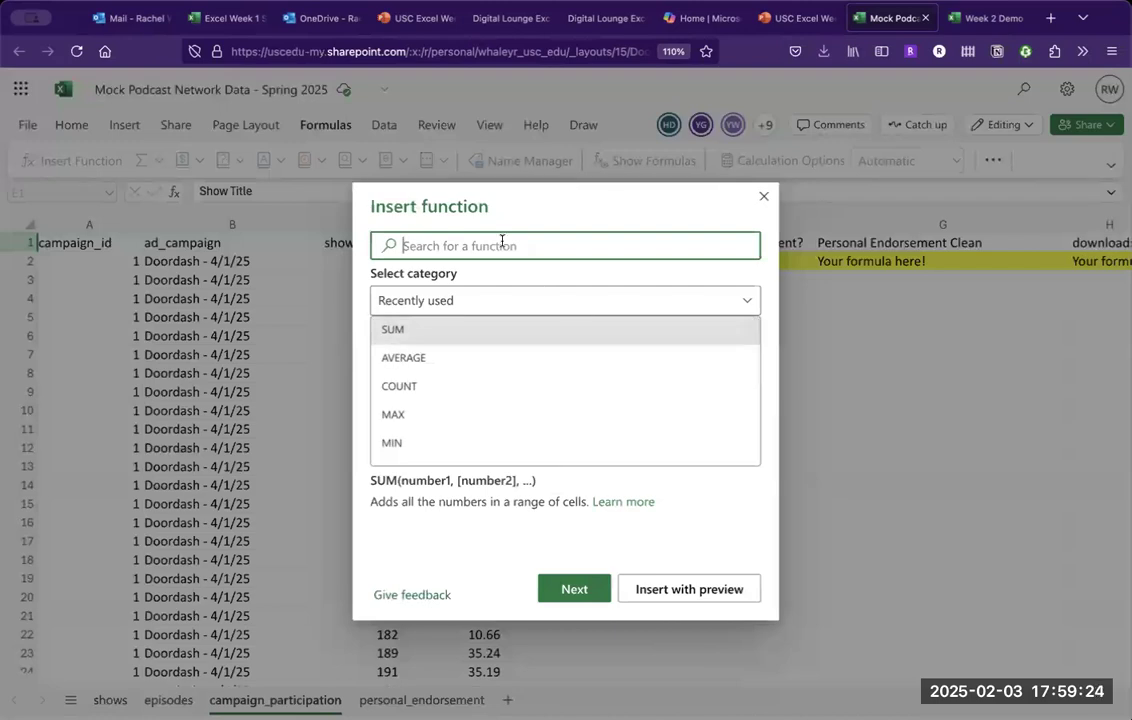
type("xl")
left_click(450, 328)
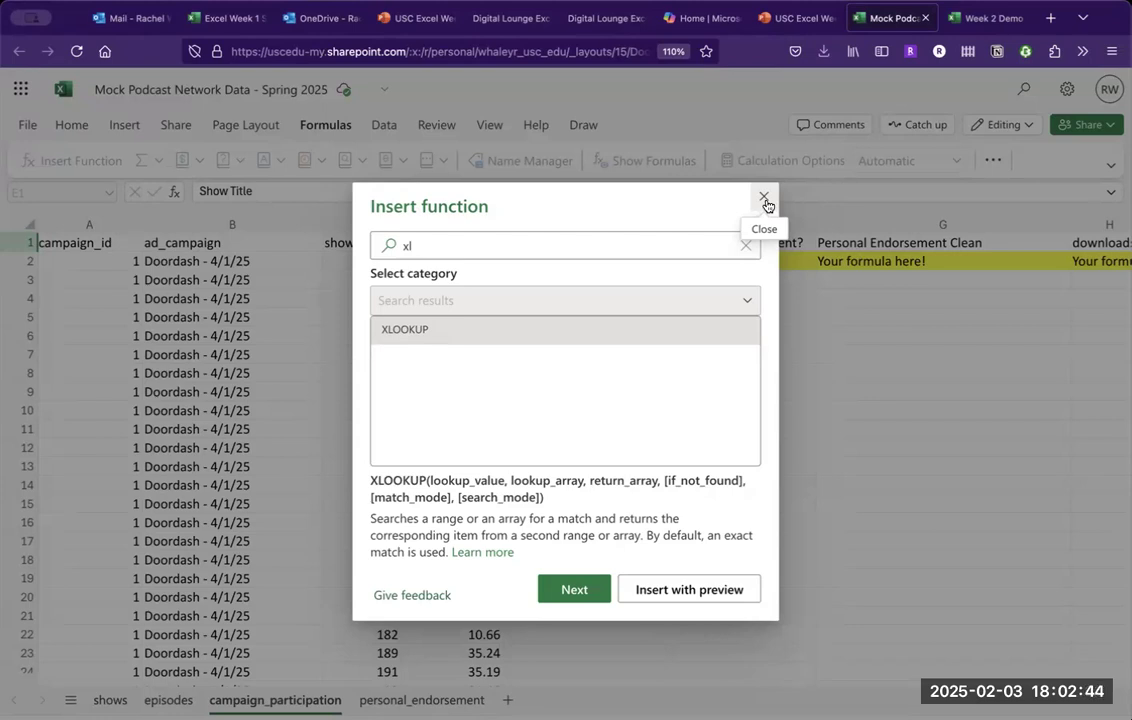
left_click(765, 200)
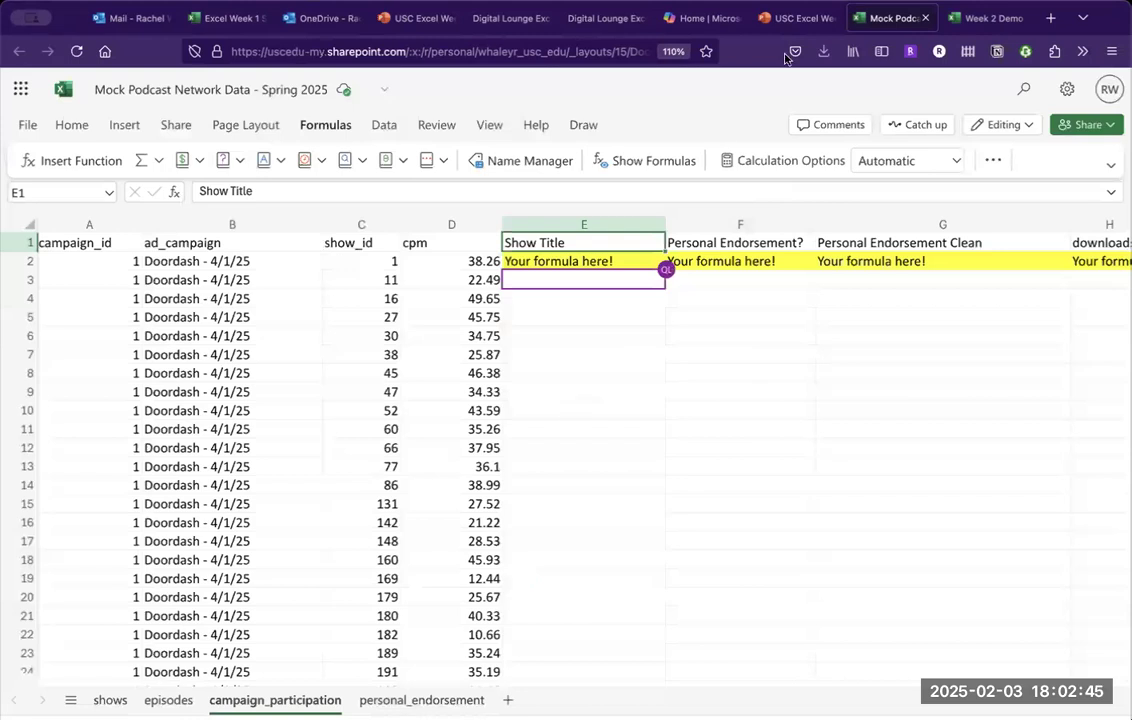
In Week 2 Demo's campaign_participation sheet, clear the existing Show Title formula in E2.
left_click(985, 17)
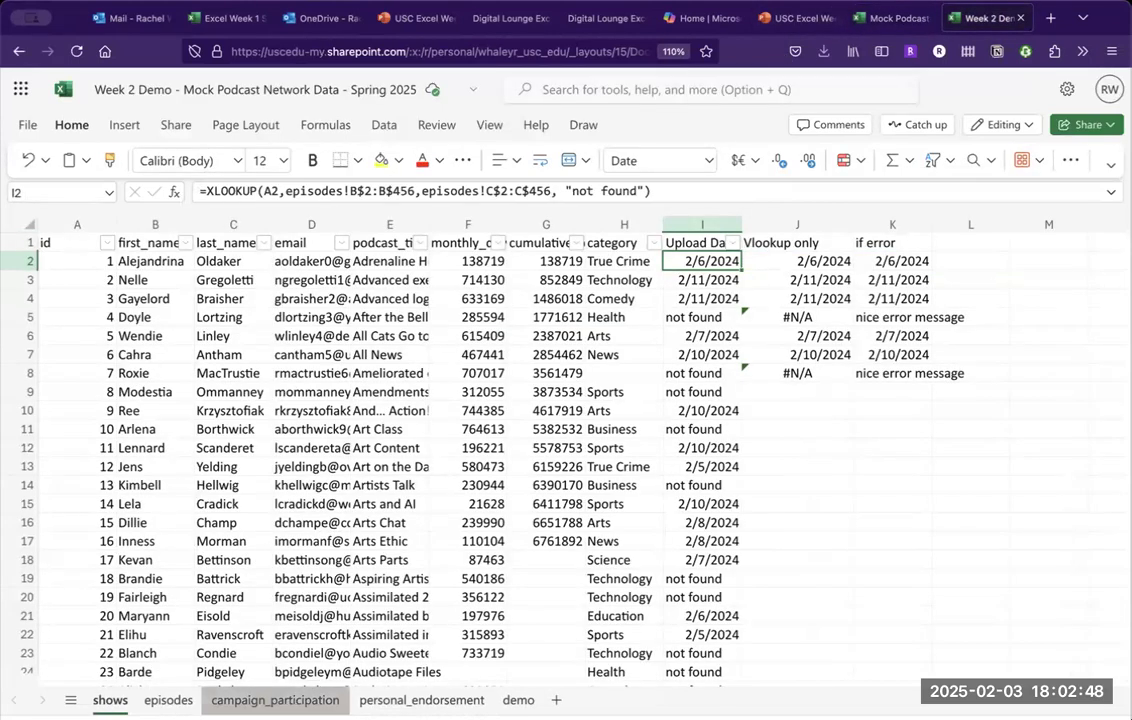
left_click(275, 700)
left_click(500, 262)
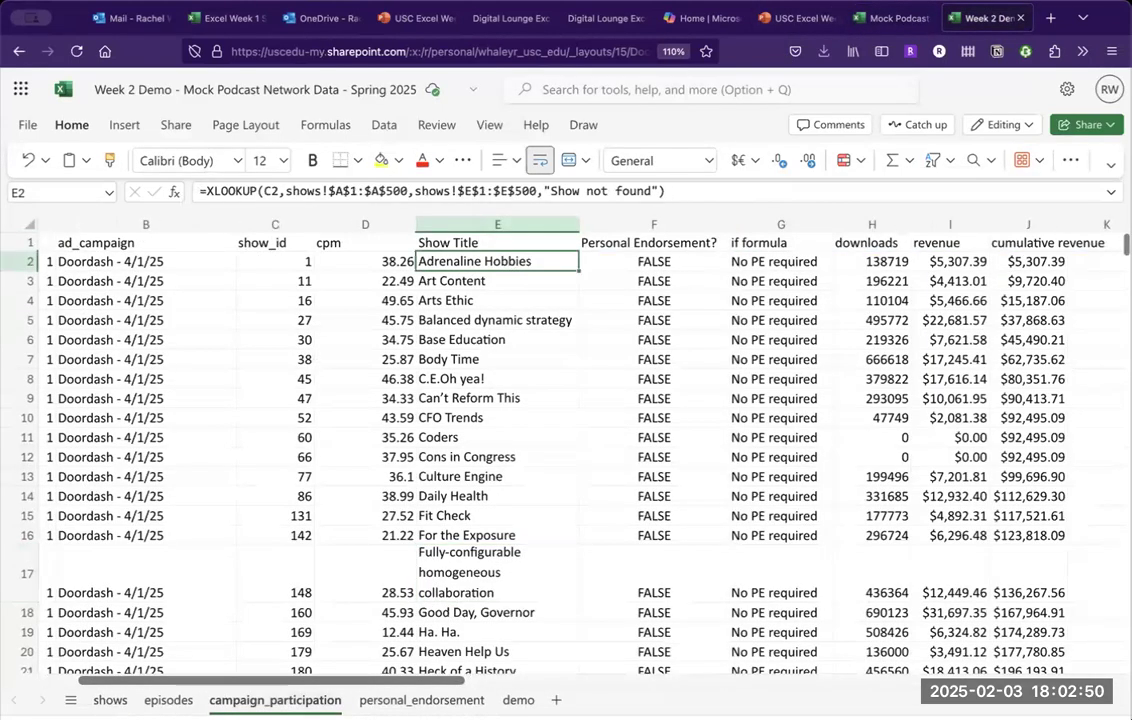
key("Delete")
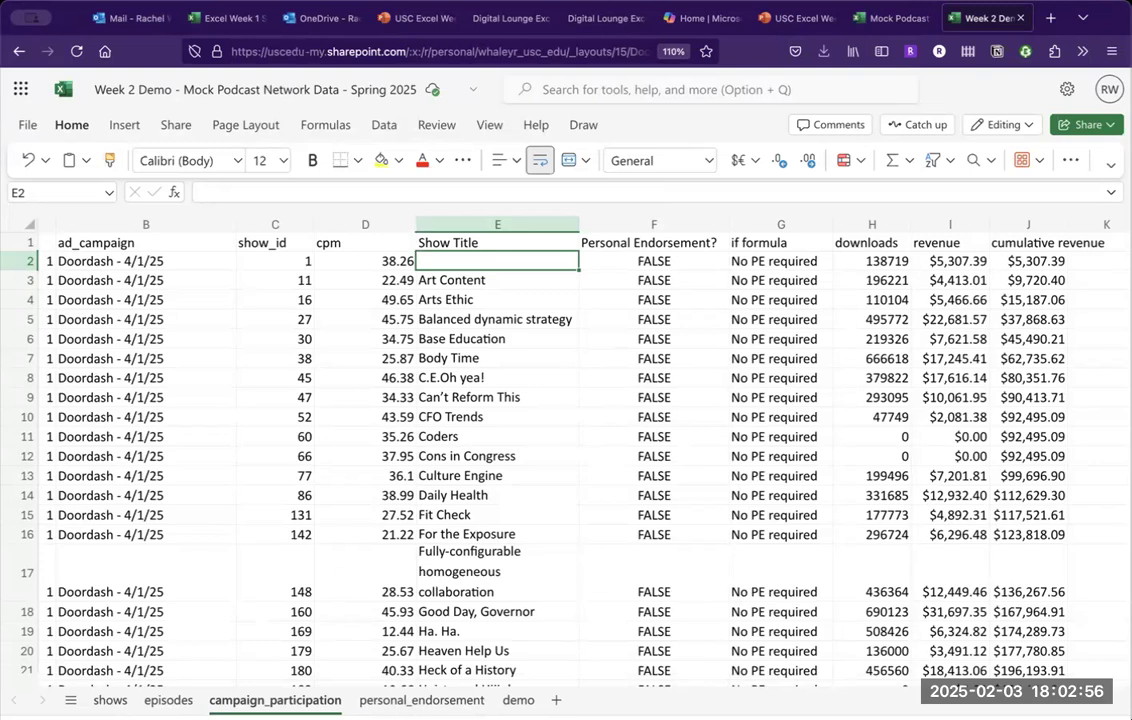
Start E2's =XLOOKUP( formula, fixing the misspelling, with show_id C2 as the lookup value.
type("=")
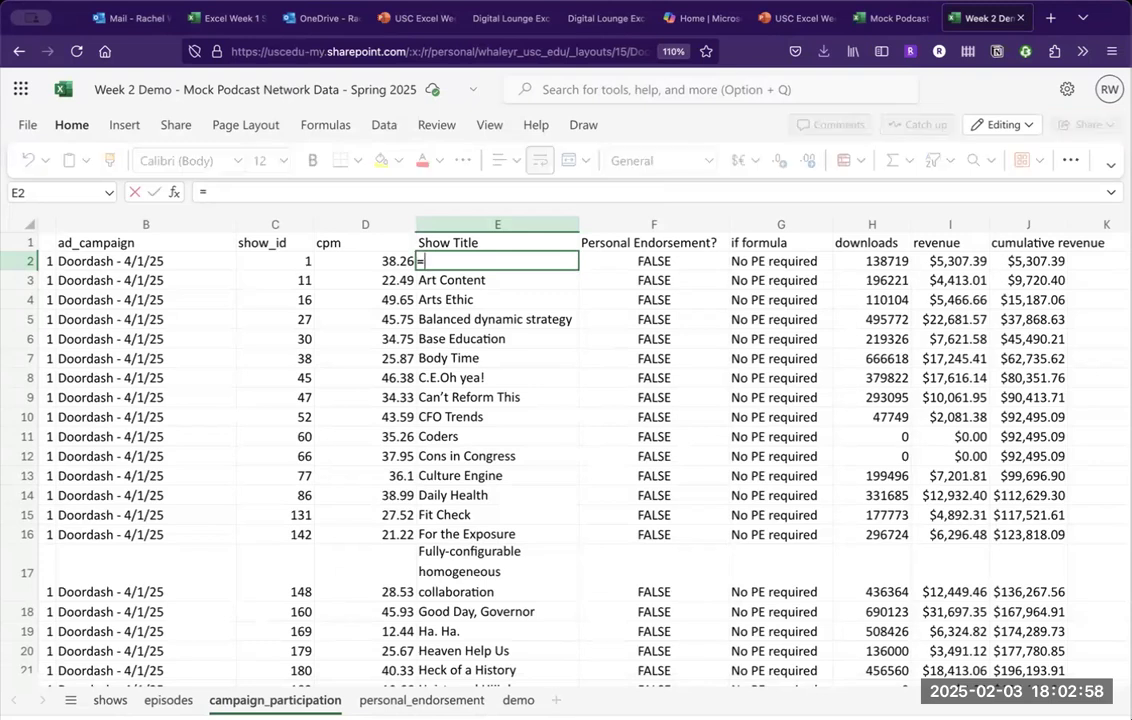
type("XLOOKUP")
key("Return")
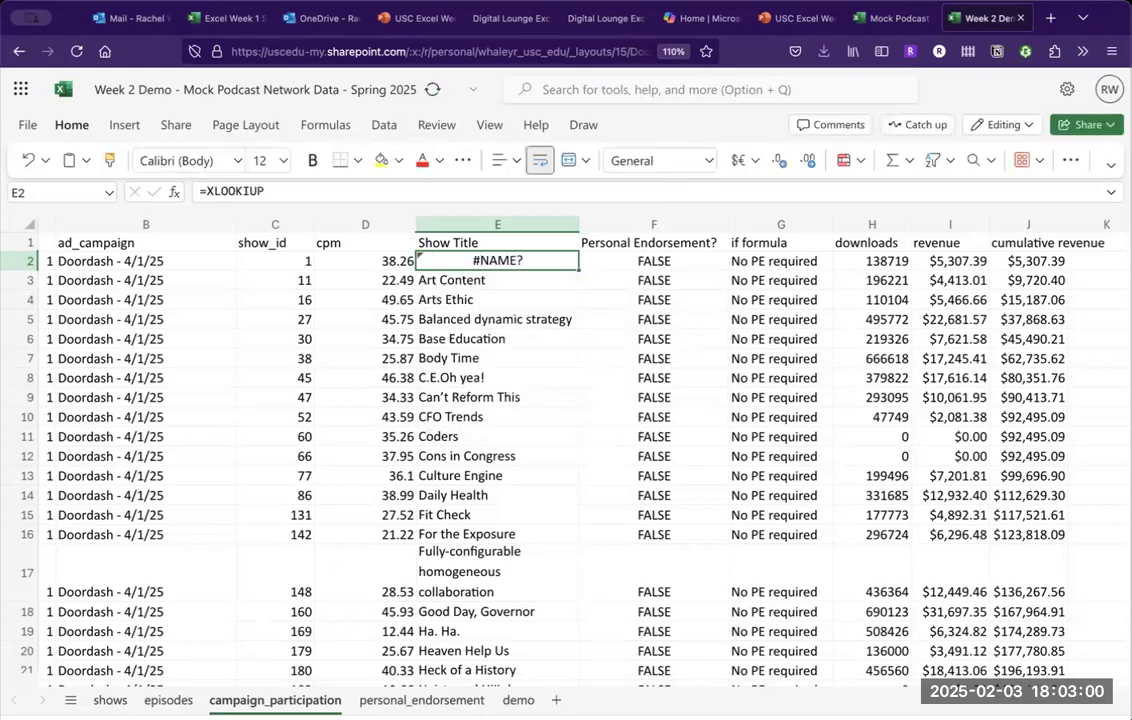
left_click(398, 190)
key("BackSpace")
key("BackSpace")
key("BackSpace")
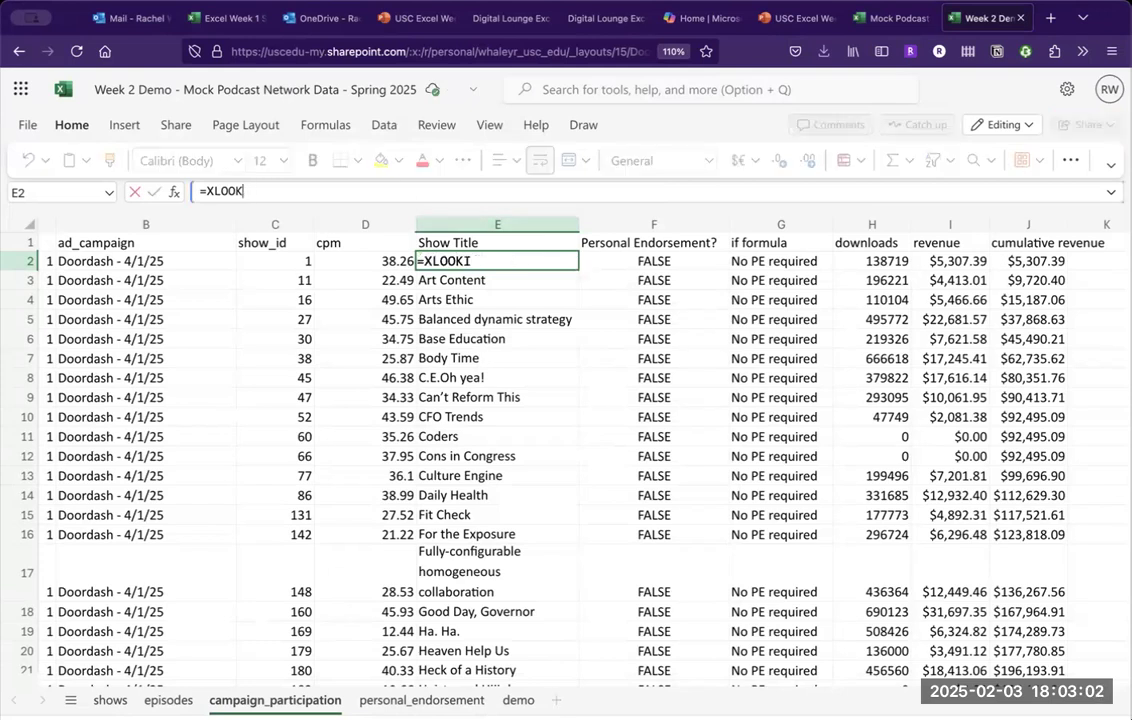
type("UP(")
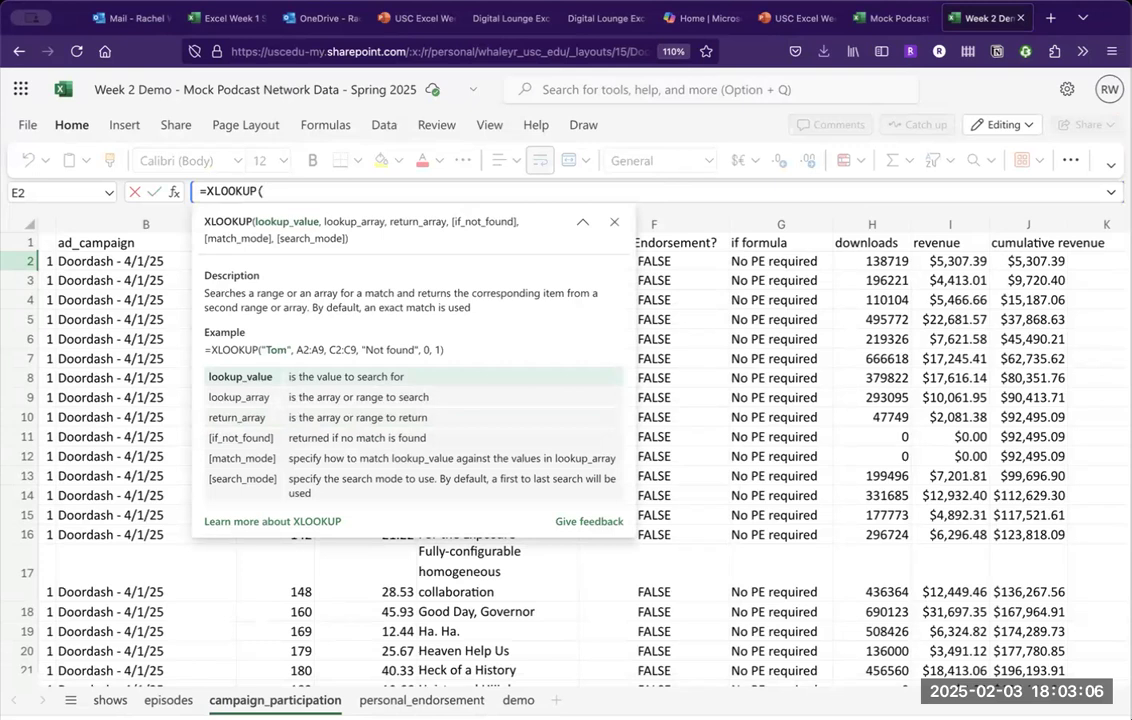
scroll(159, 321, "left", 3)
scroll(159, 325, "right", 5)
scroll(159, 325, "right", 2)
left_click(105, 263)
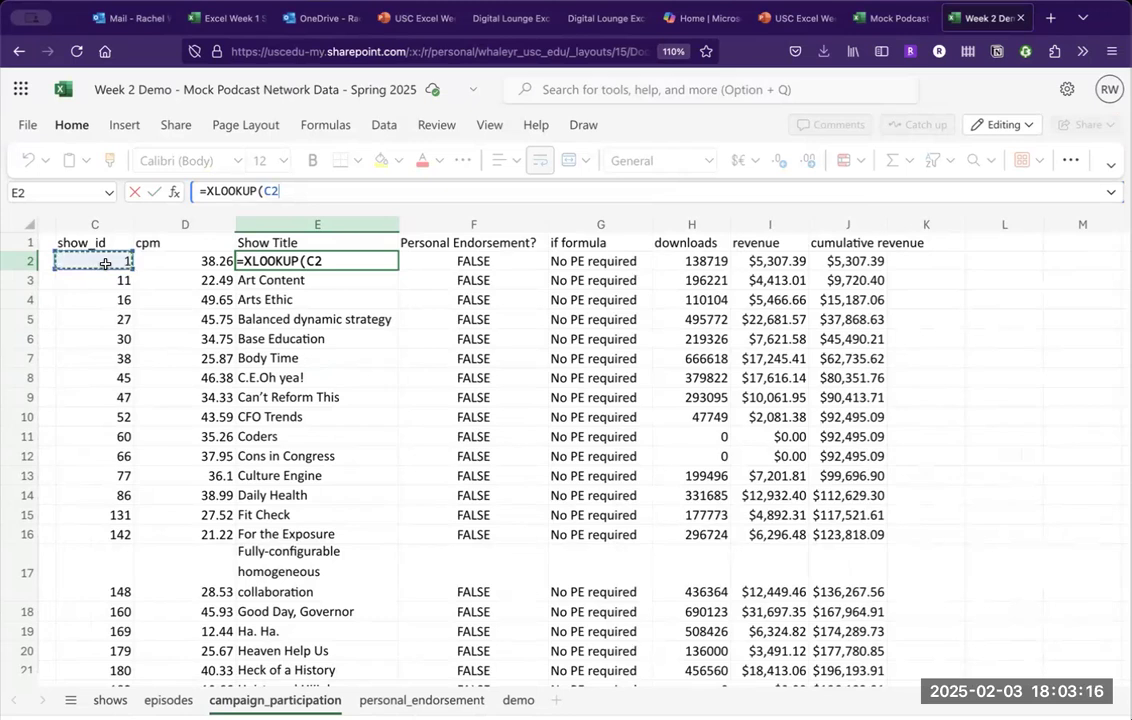
type(",")
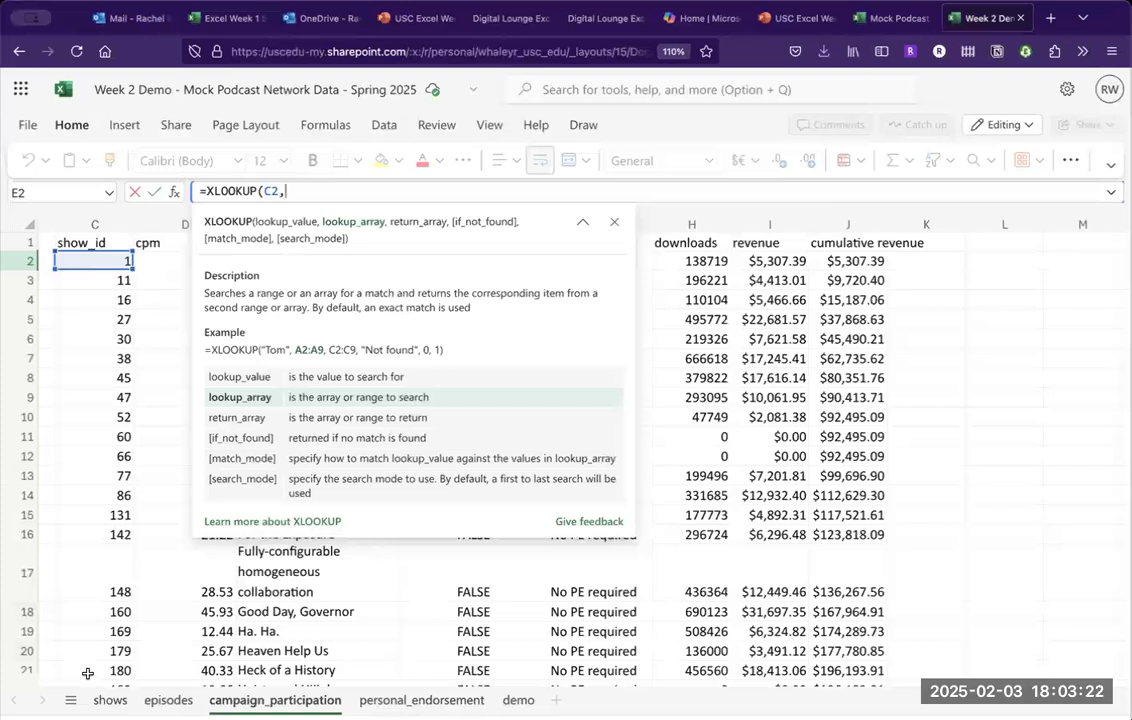
Add 'shows'!A$1:A$500 as the lookup range.
left_click(104, 705)
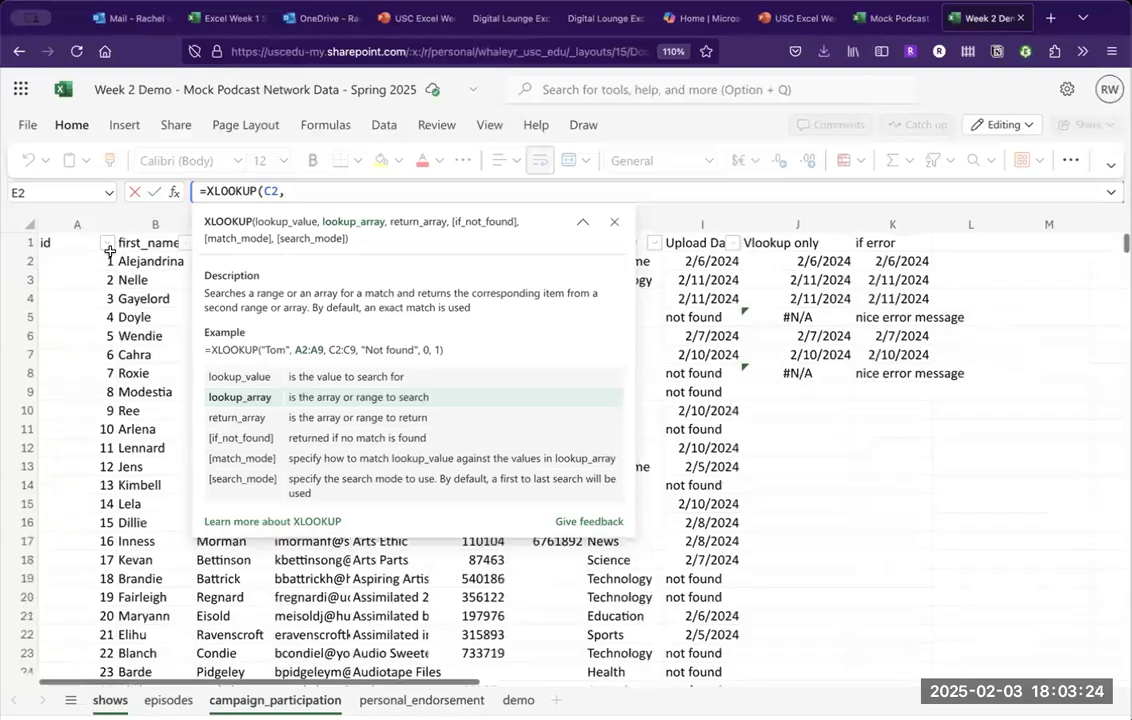
left_click(99, 221)
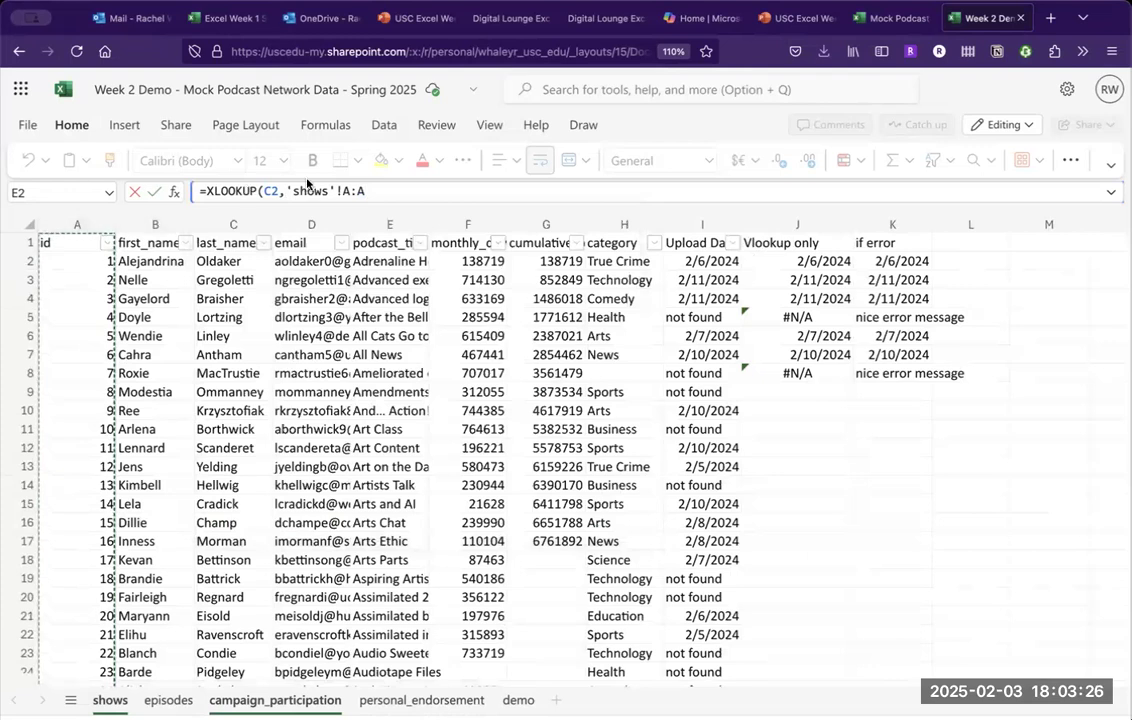
left_click(350, 190)
type("1")
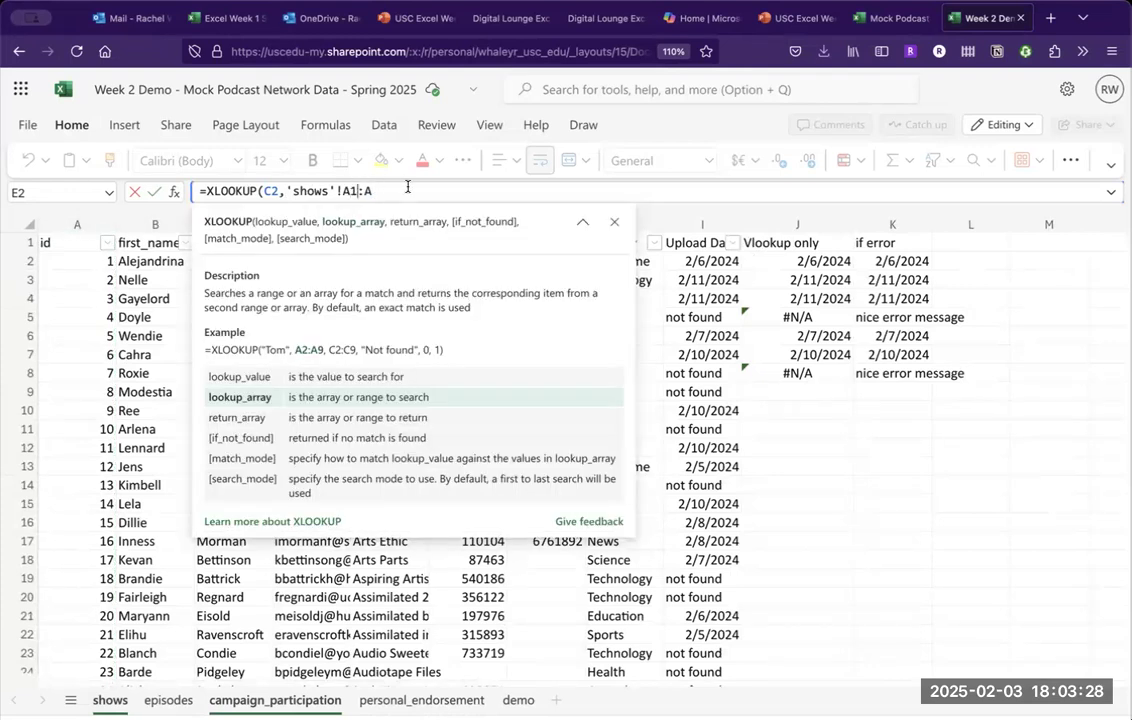
left_click(408, 192)
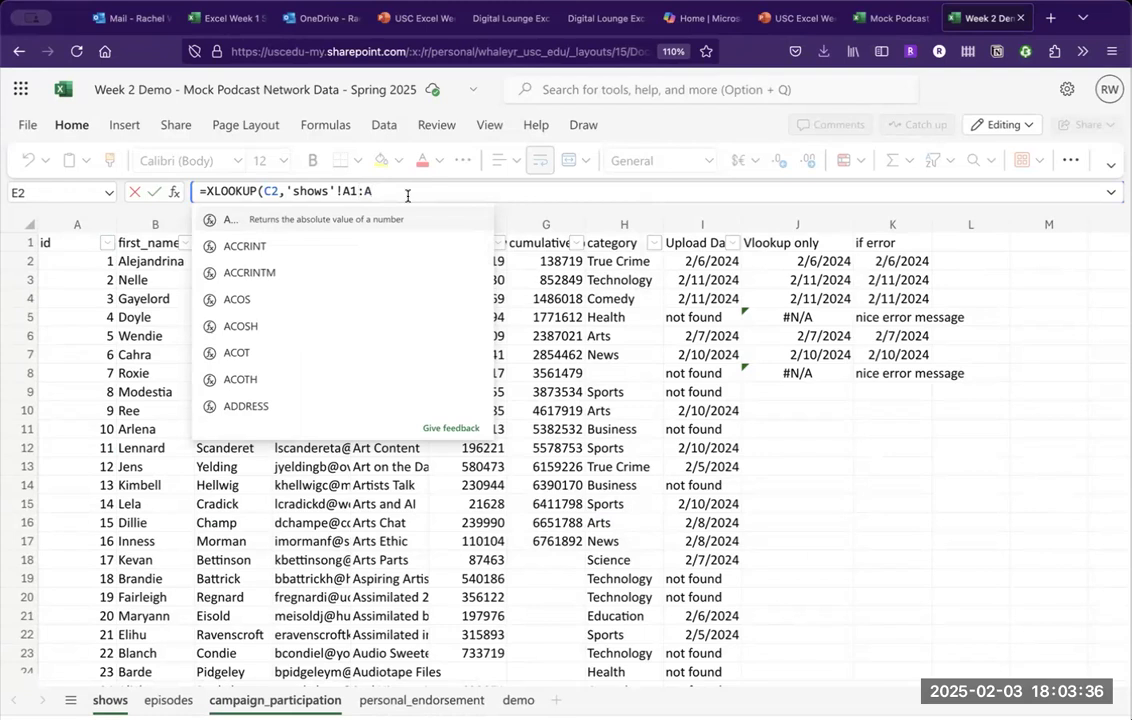
type("500")
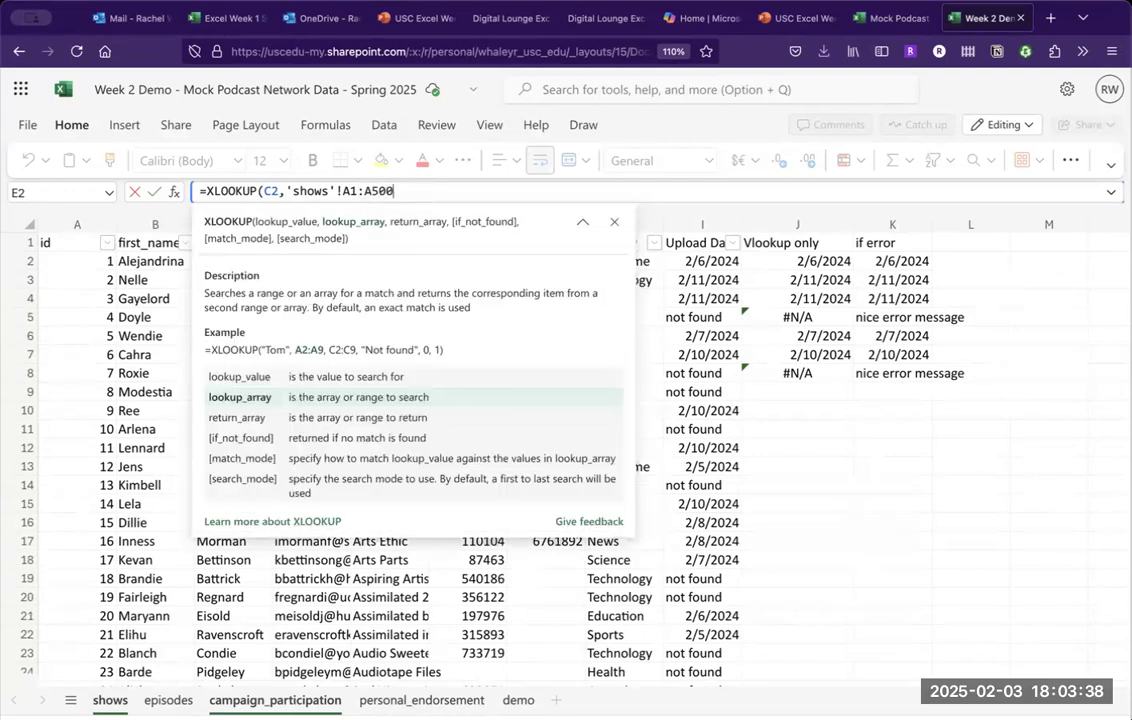
left_click(349, 190)
type("$")
left_click(379, 190)
type("$")
left_click(423, 187)
type(",")
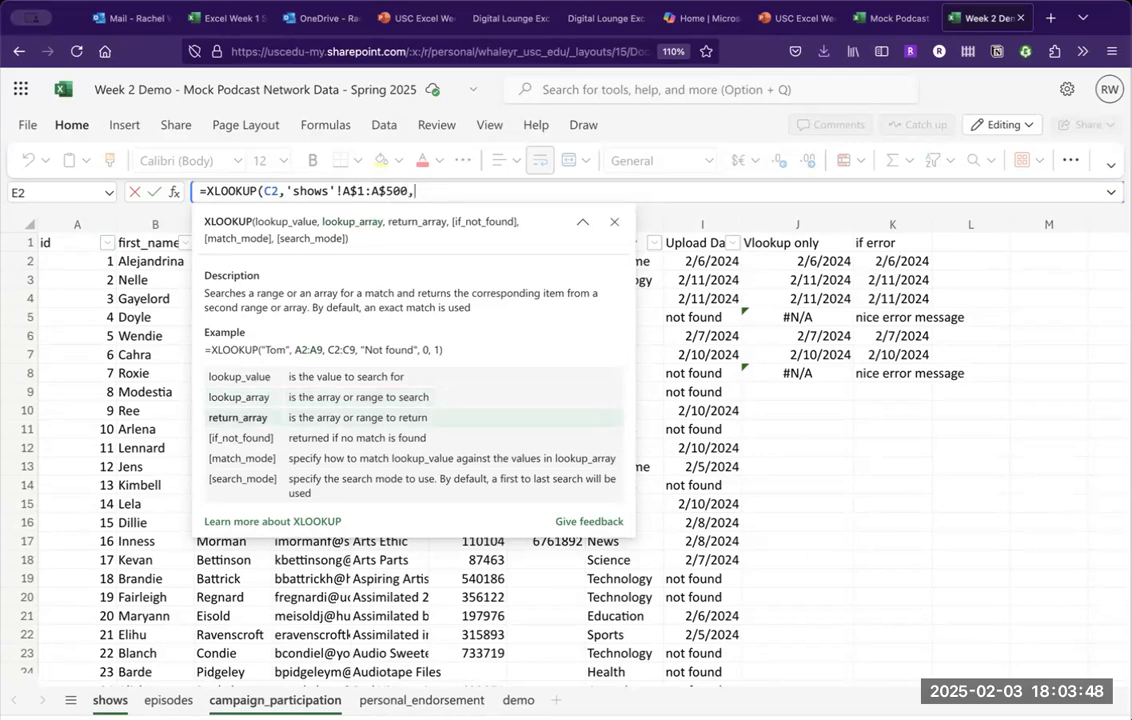
key("BackSpace")
type(",")
Add 'shows'!E$1:E$500 as the return range with a "not found" fallback, and commit.
scroll(160, 313, "right", 3)
scroll(160, 313, "right", 3)
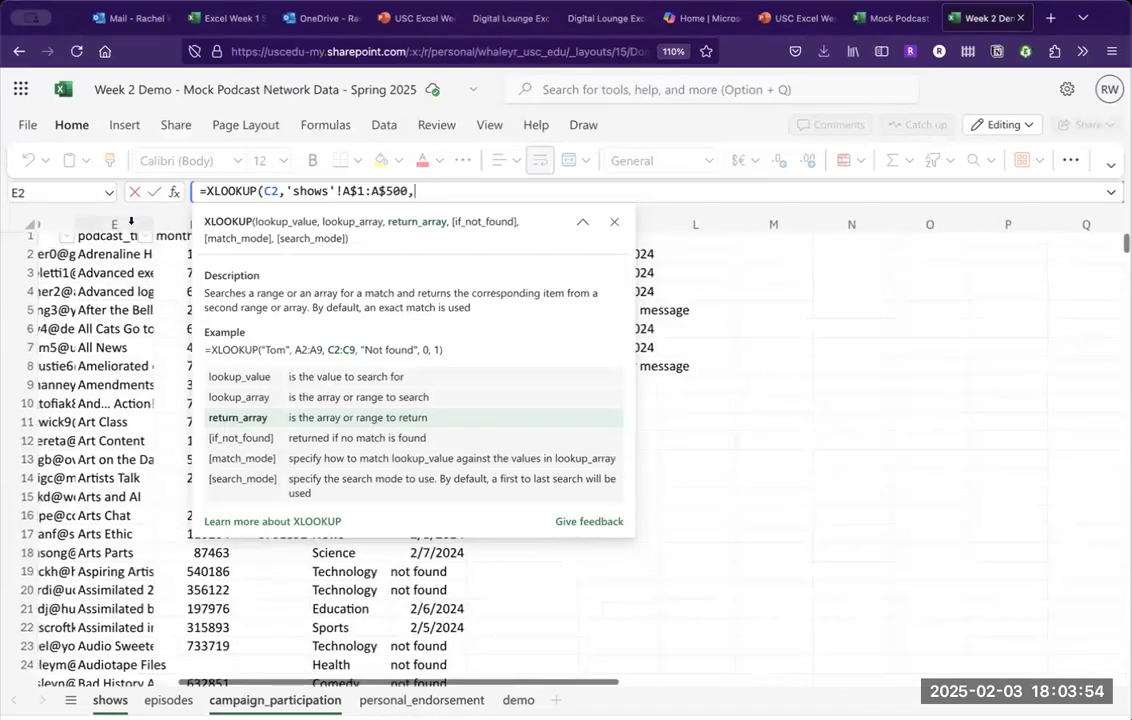
left_click(127, 222)
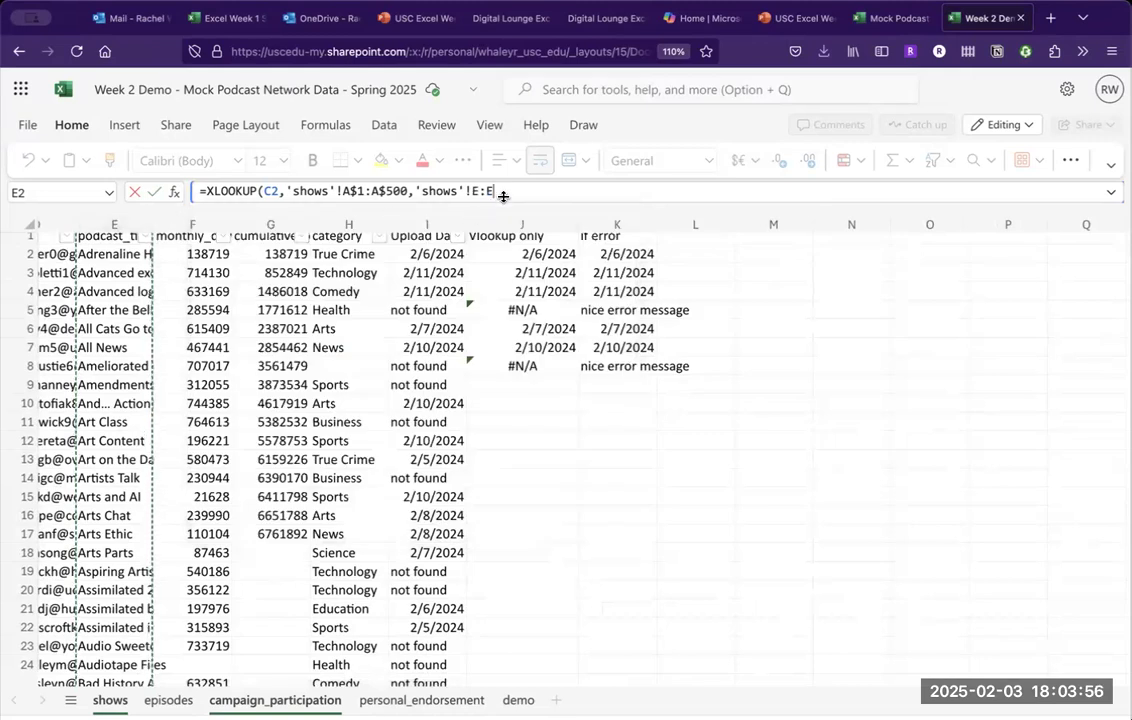
left_click(479, 189)
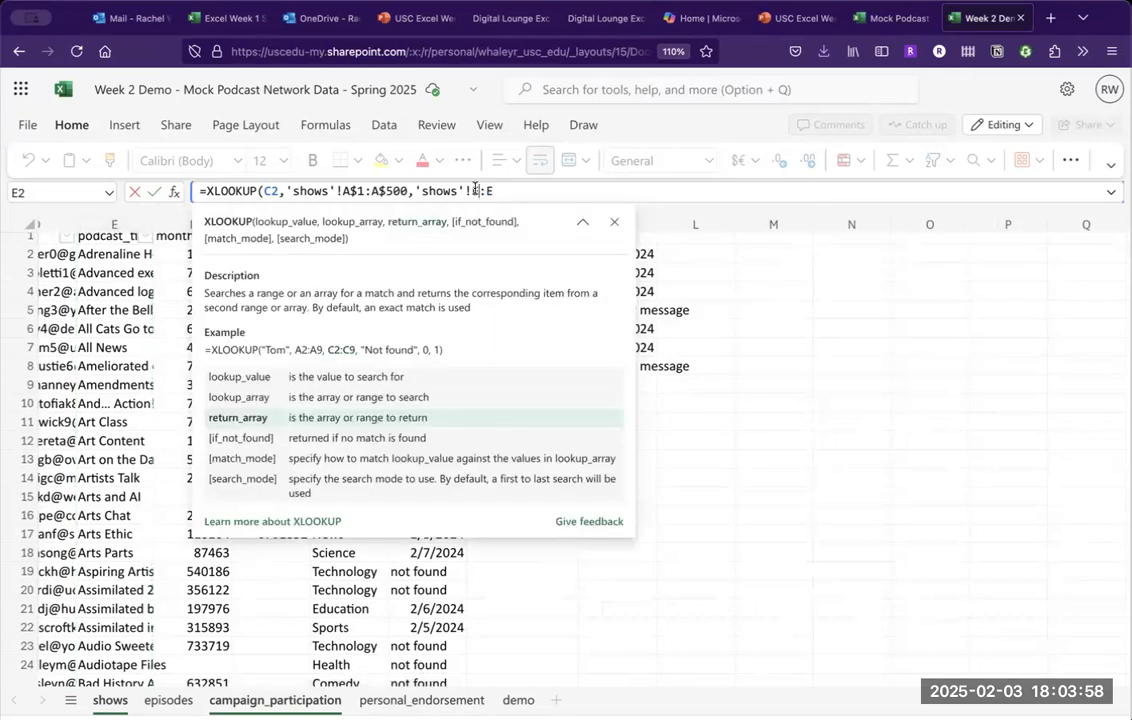
type("$1")
left_click(519, 189)
type("$500")
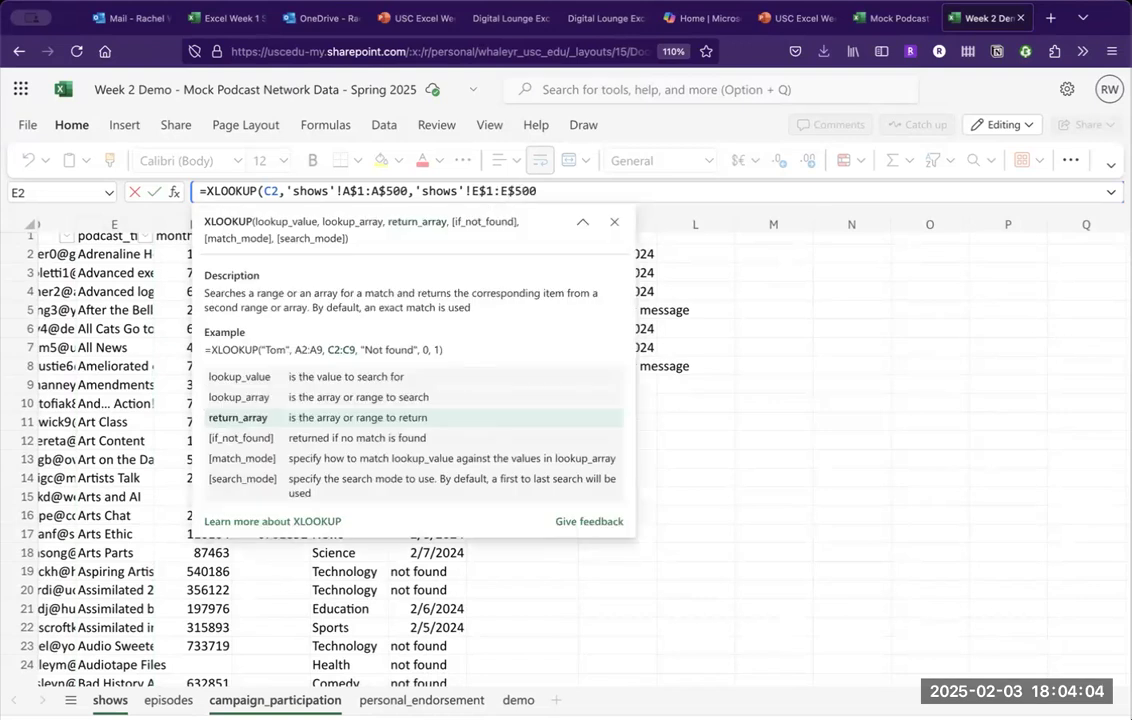
type(", \"not")
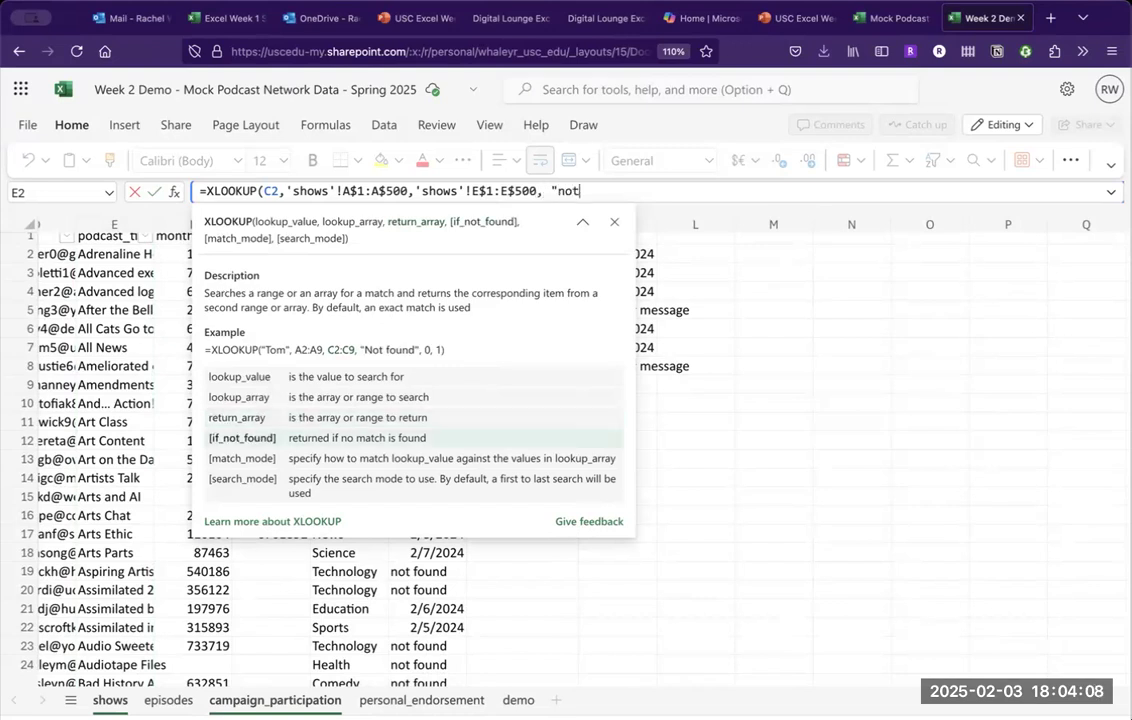
type(" found\")")
key("Return")
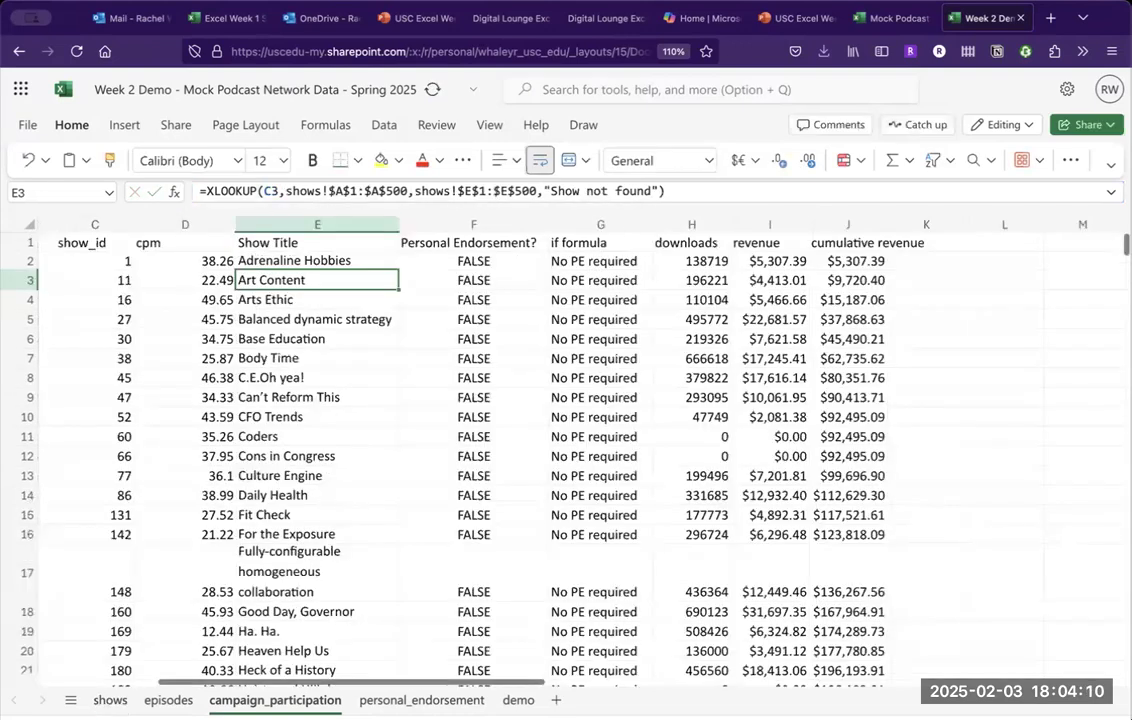
Check E2's Show Title lookup result and formula.
left_click(375, 259)
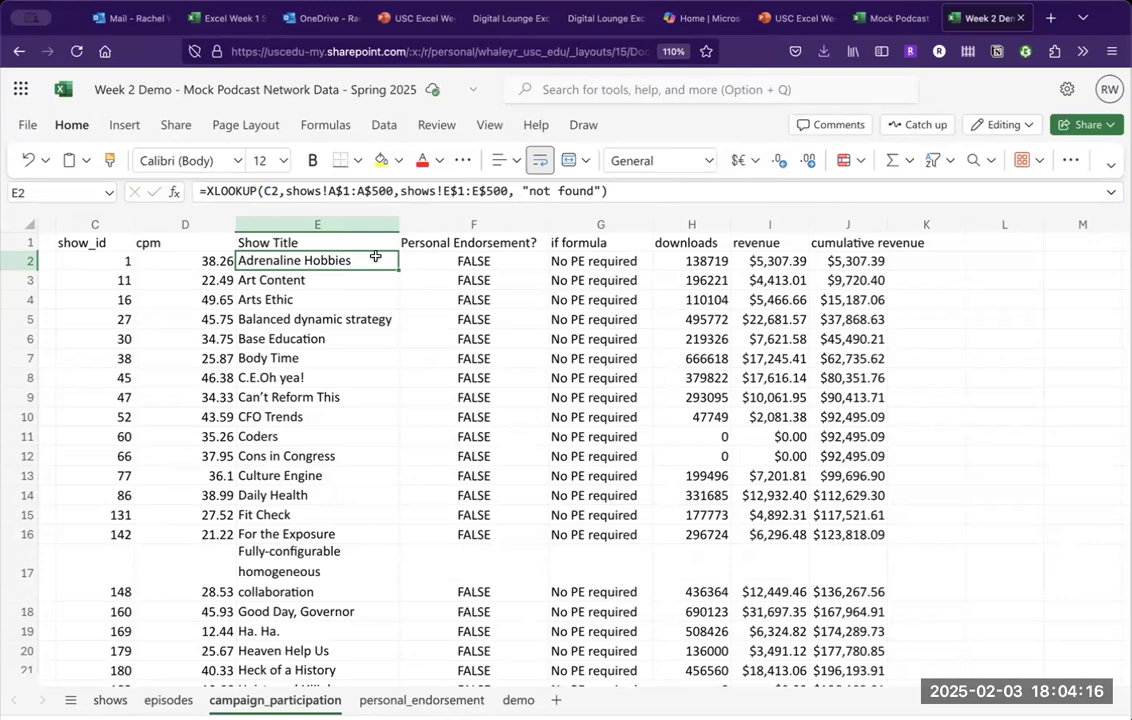
scroll(355, 262, "right", 5)
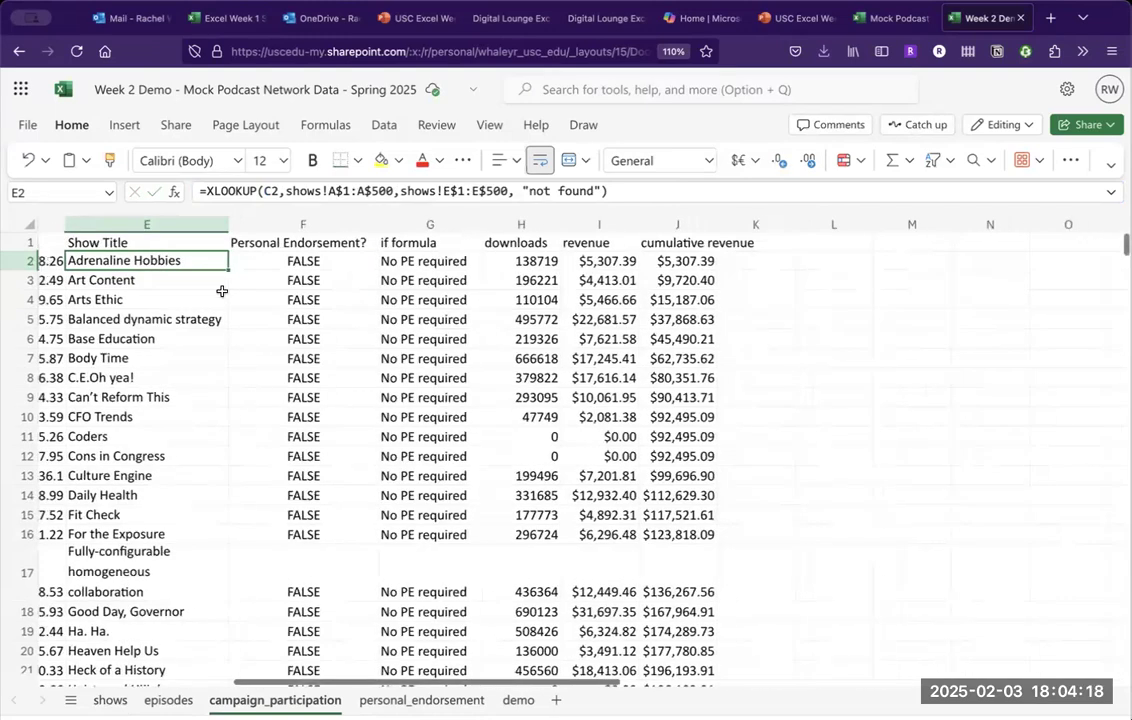
scroll(201, 289, "right", 3)
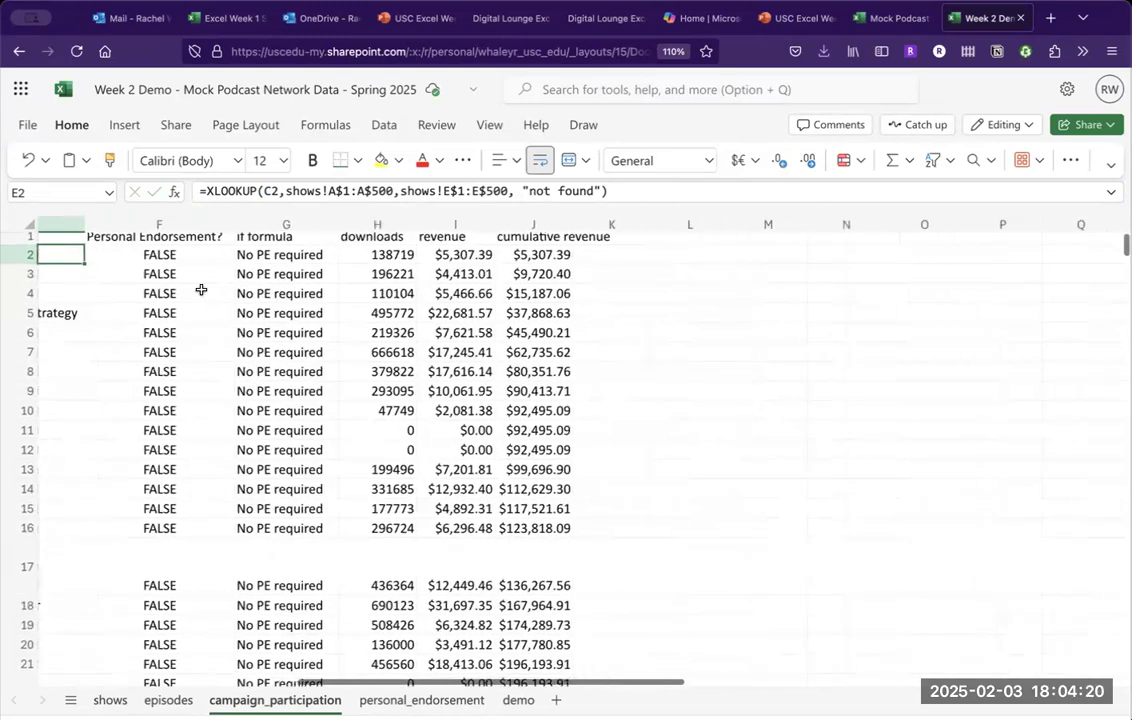
scroll(201, 289, "left", 8)
scroll(201, 289, "right", 2)
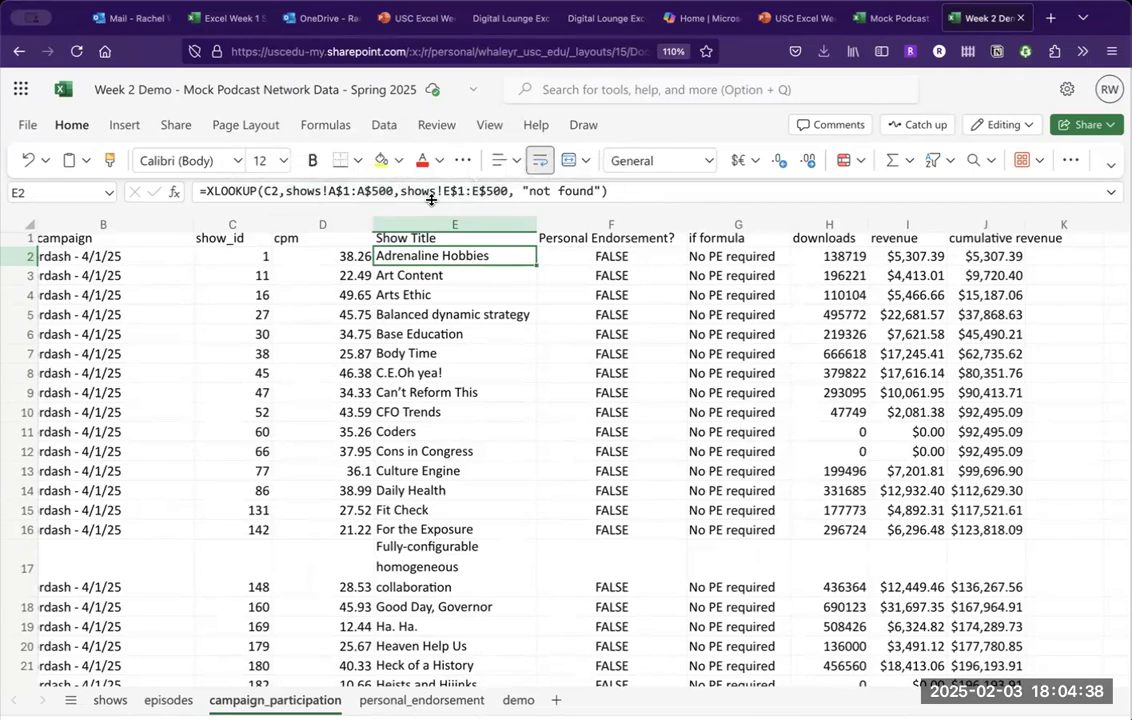
mouse_move(443, 191)
scroll(476, 392, "down", 10)
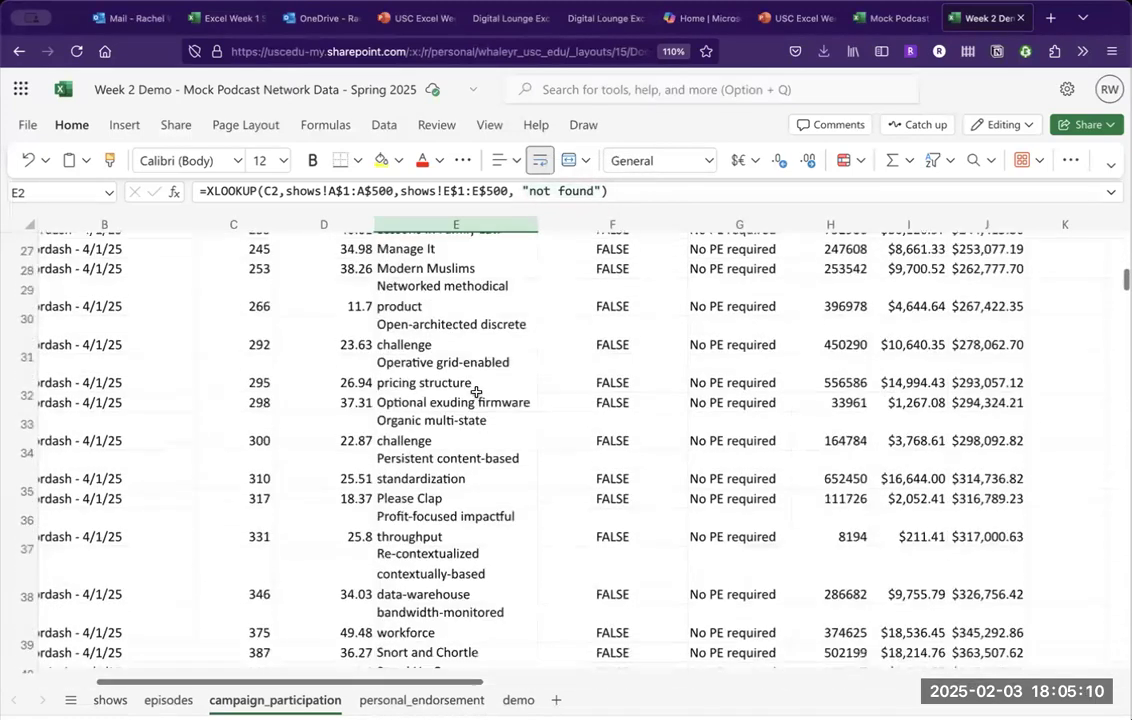
scroll(476, 392, "up", 10)
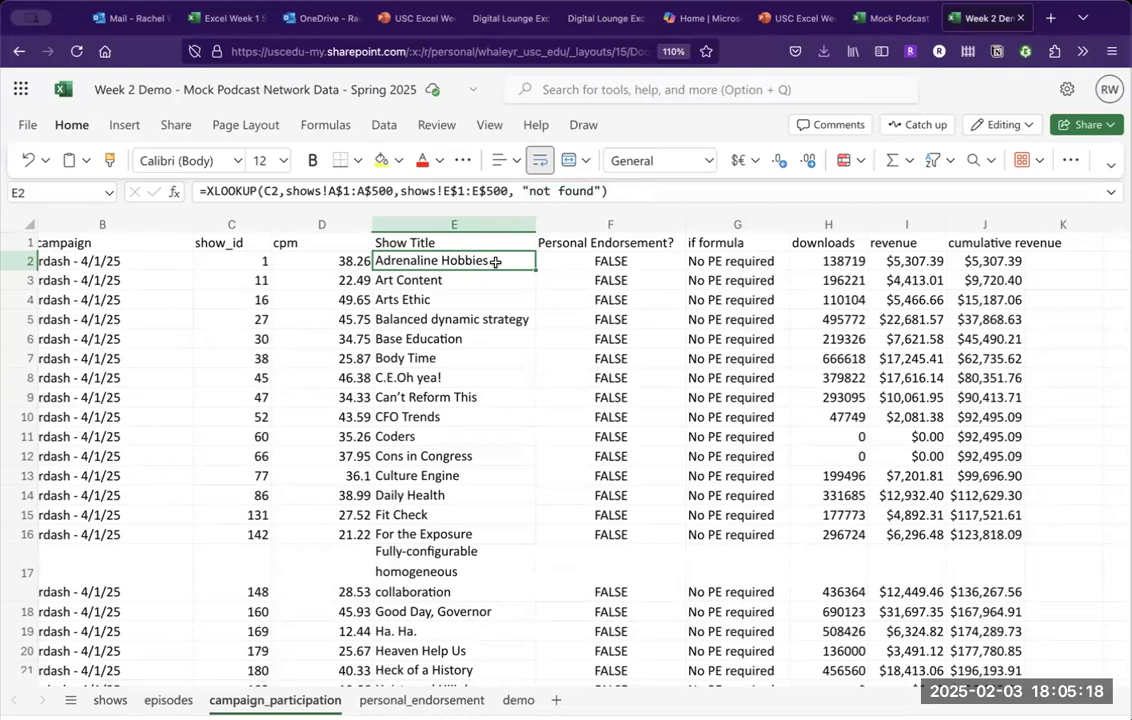
Inspect E5's Show Title lookup, then go back to the Activity Part 2 slide.
left_click(470, 318)
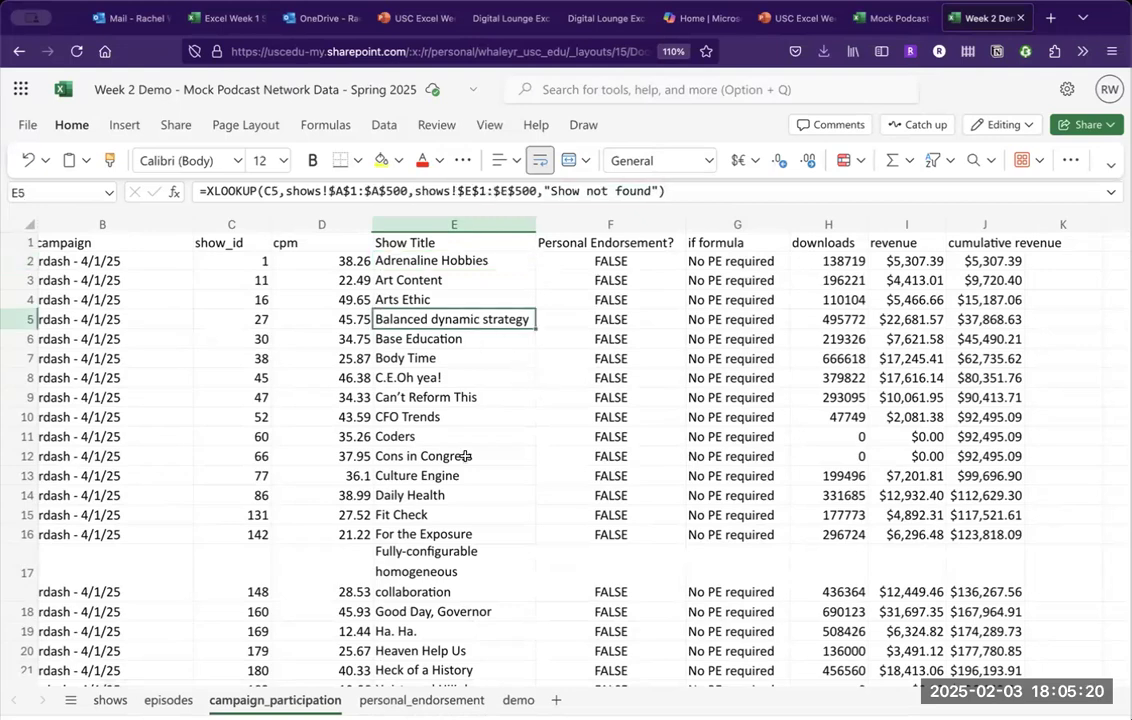
scroll(457, 474, "down", 15)
scroll(457, 473, "up", 20)
key("Up")
key("Up")
key("Up")
key("Up")
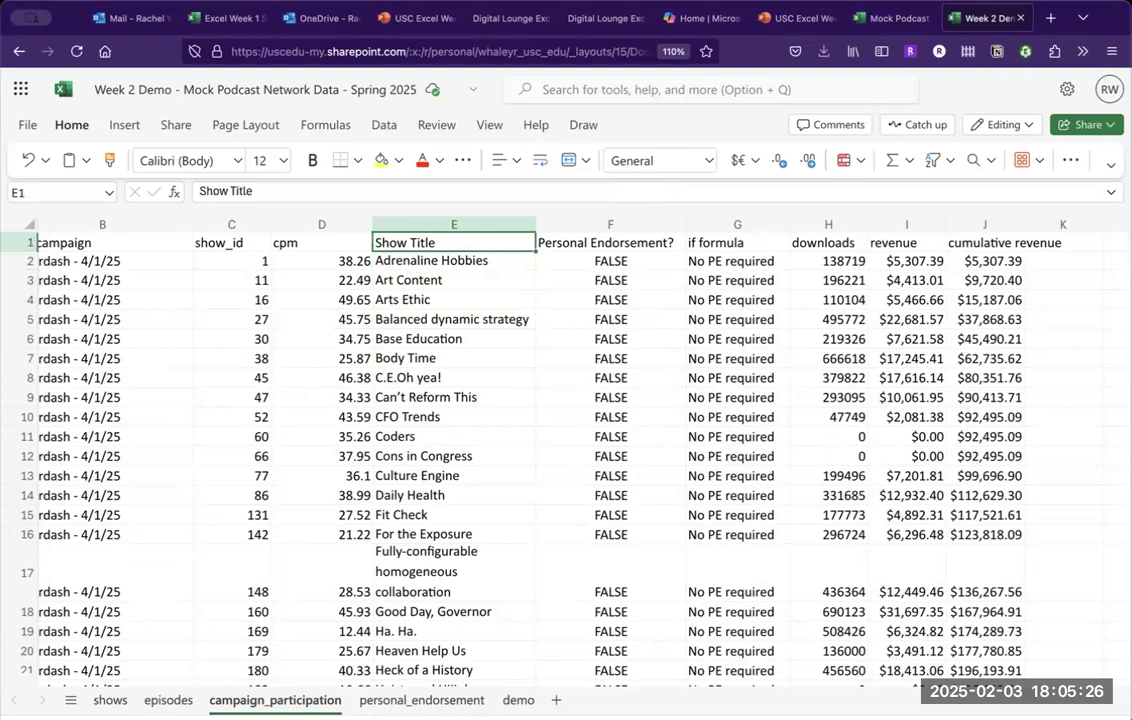
left_click(800, 18)
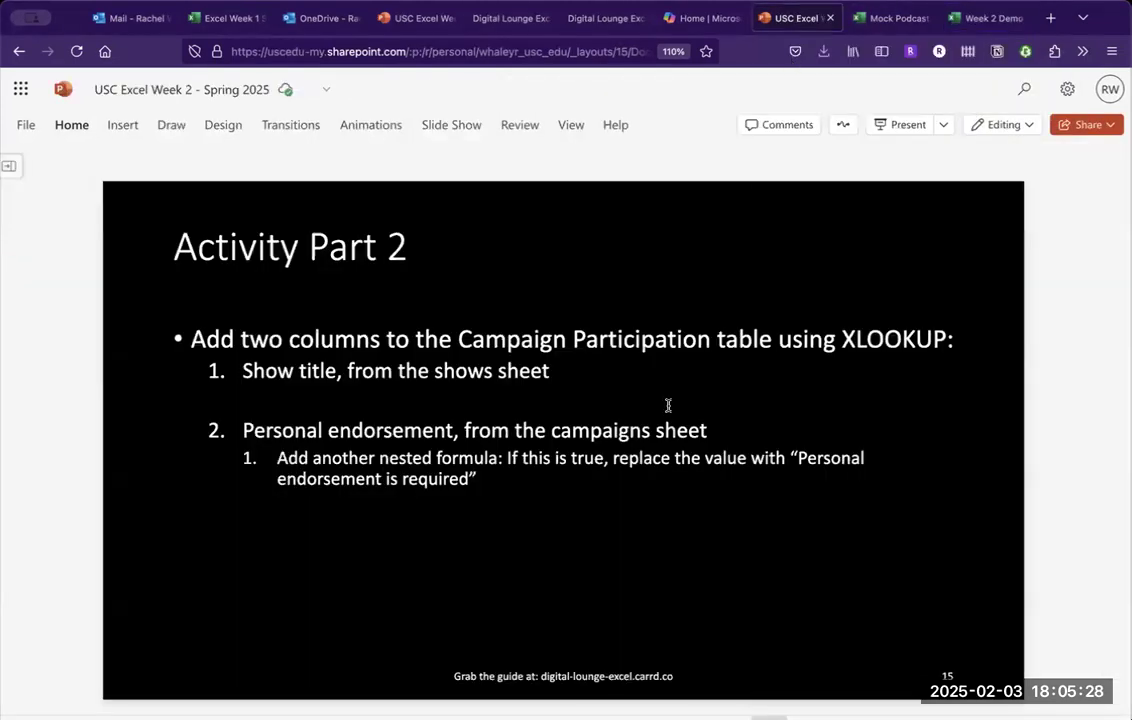
Return to the Week 2 Demo workbook and select E2, which returns Adrenaline Hobbies.
left_click(985, 18)
left_click(464, 256)
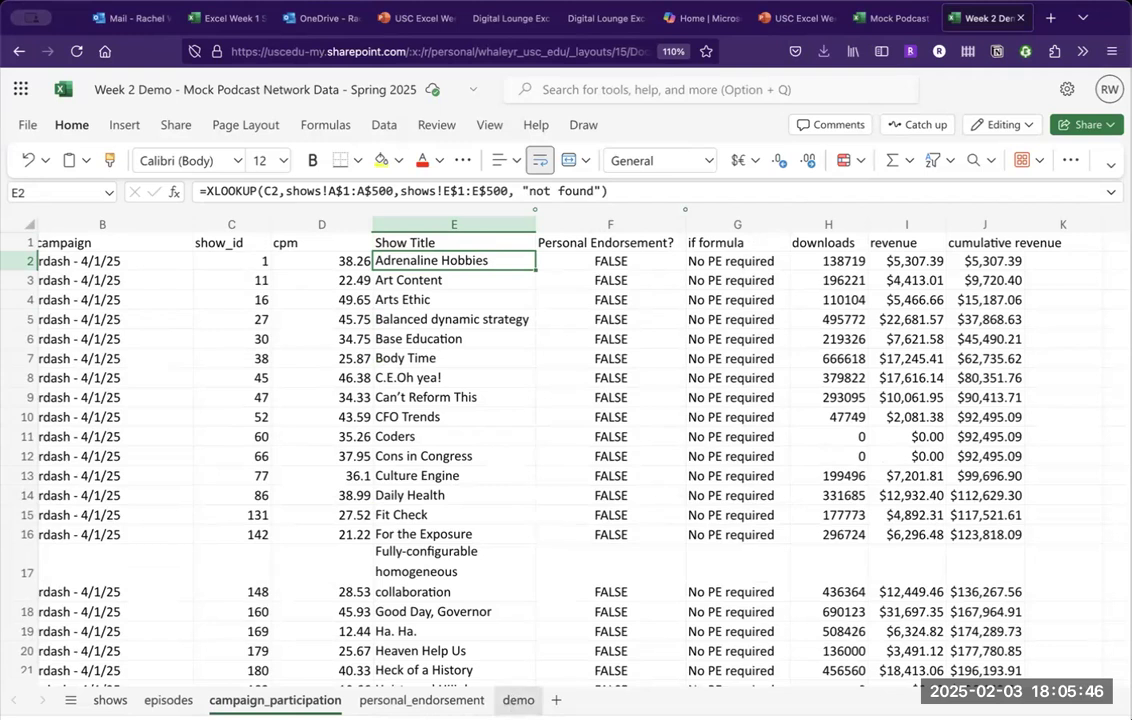
On the demo sheet, change Y4 to =XLOOKUP(X4,R:R,S:S,"not found") using whole columns.
left_click(518, 700)
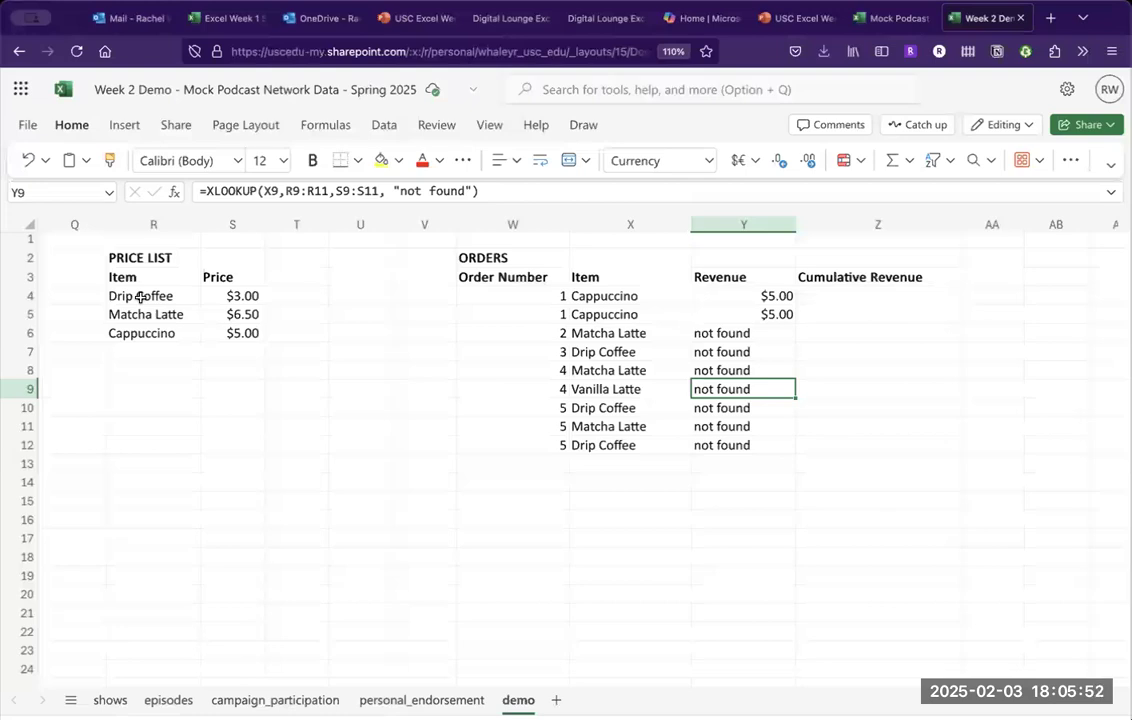
left_click(735, 295)
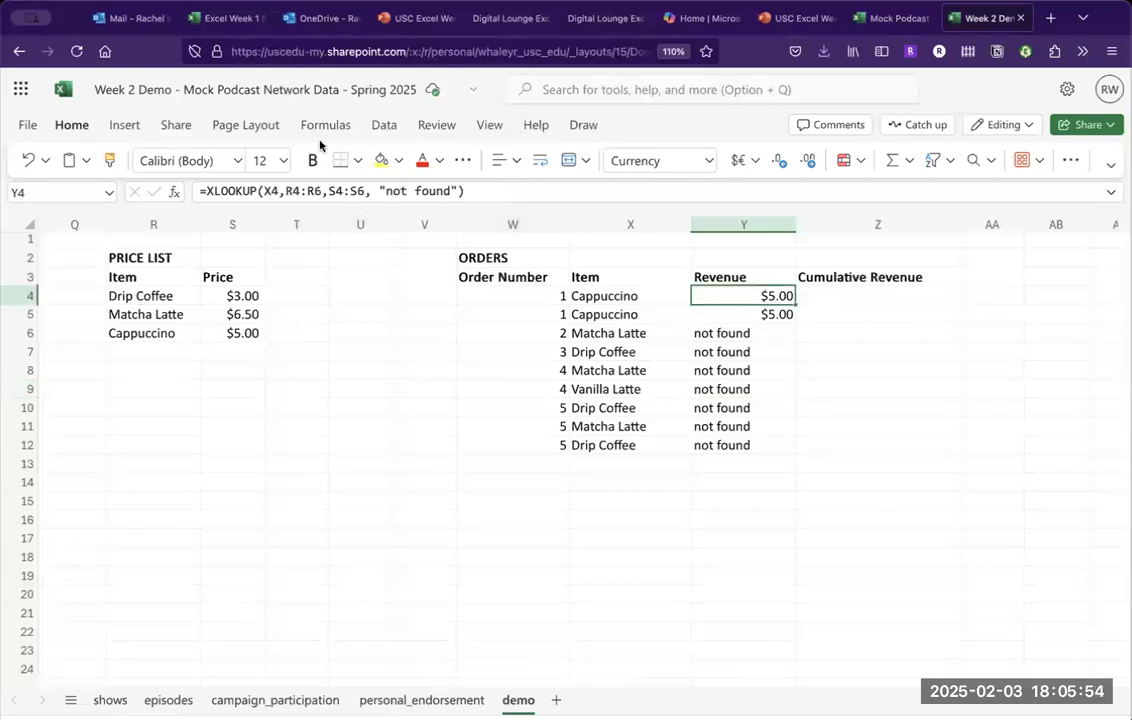
left_click(290, 192)
type("$")
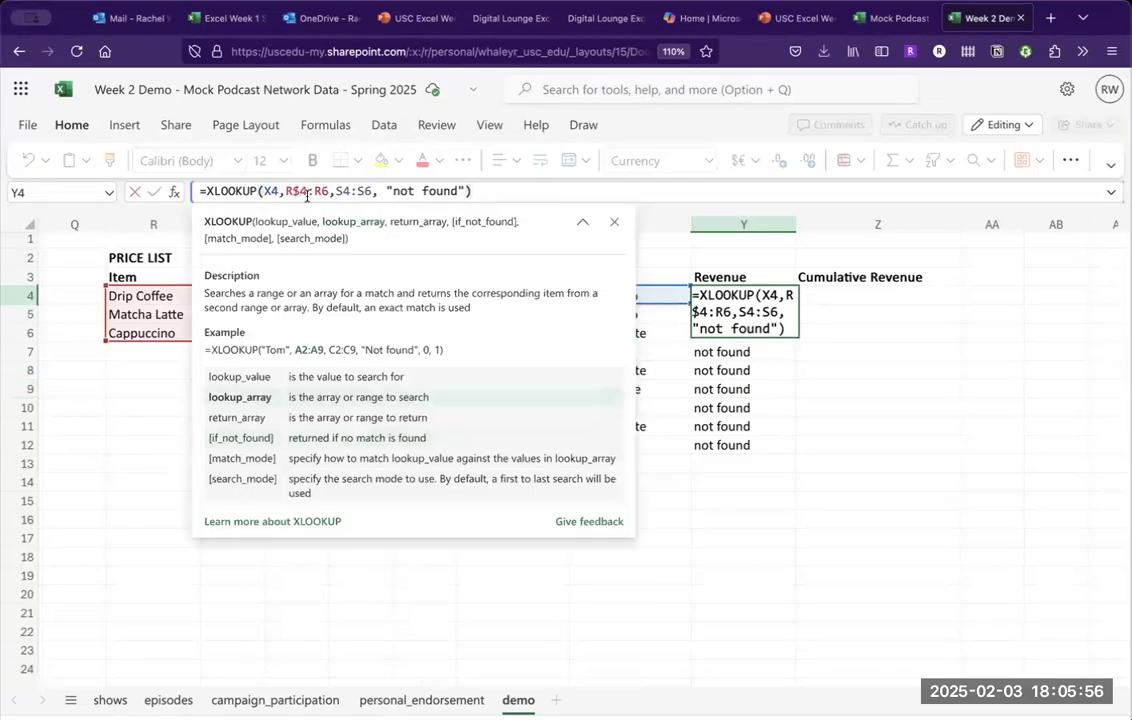
key("Right")
key("Right")
key("Right")
type("$")
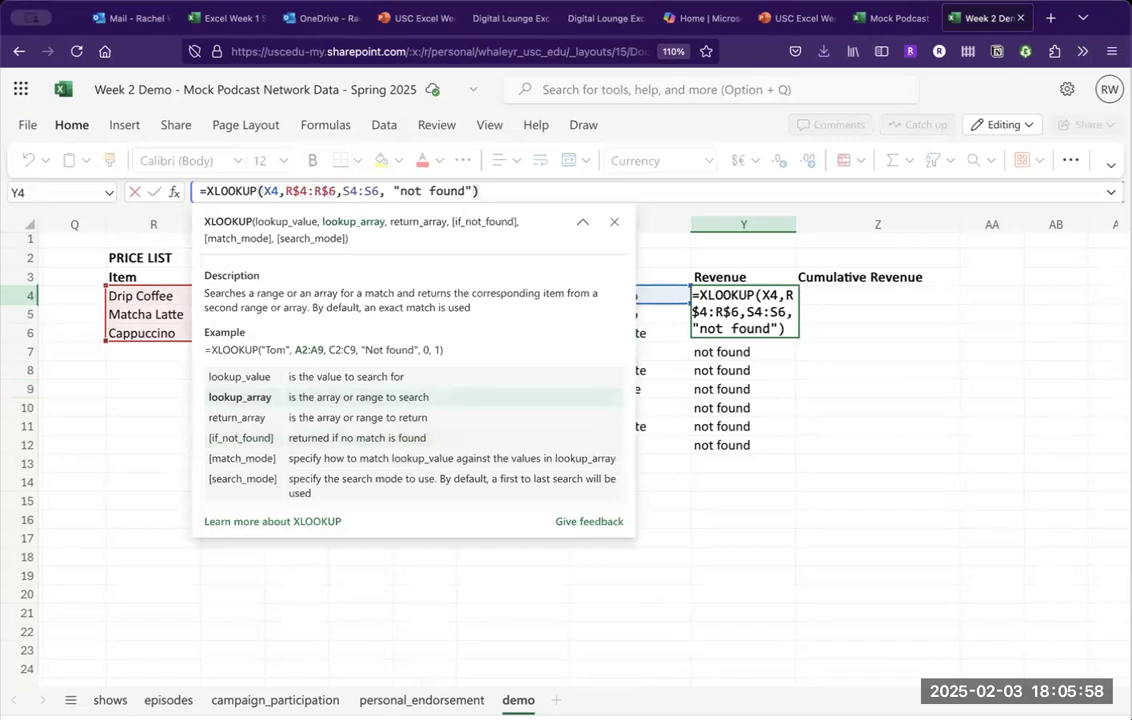
key("Right")
key("BackSpace")
key("BackSpace")
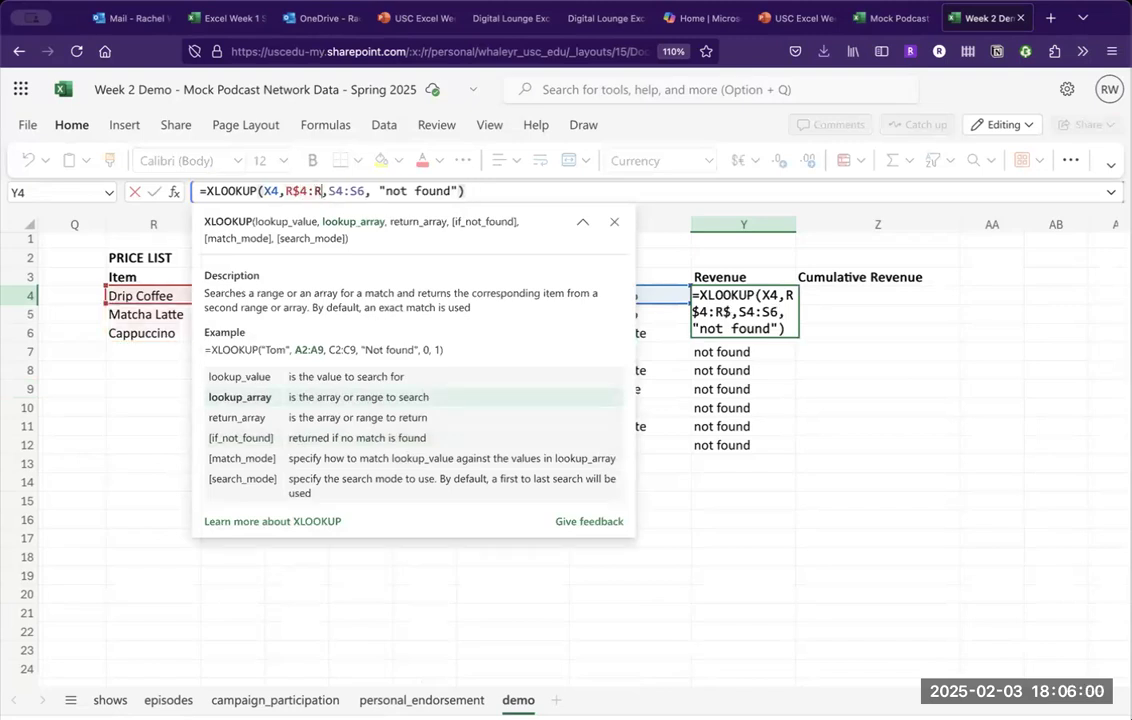
key("Left")
key("Left")
key("BackSpace")
key("BackSpace")
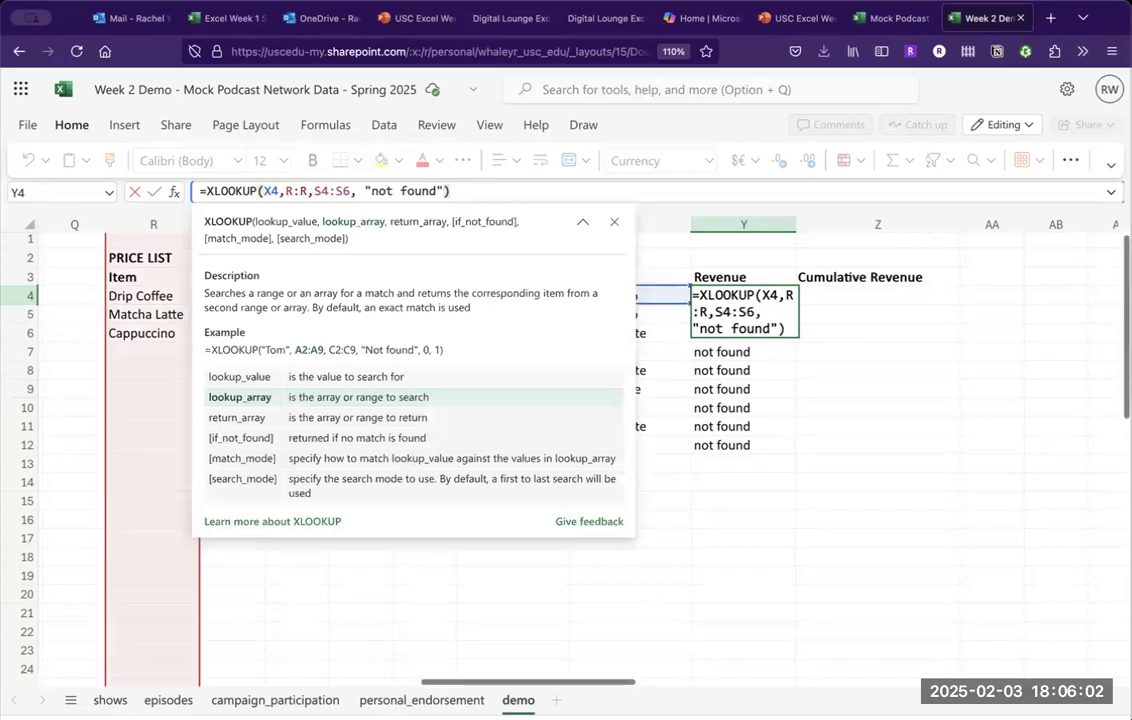
key("Right")
key("Right")
key("Right")
key("Right")
key("Right")
key("Right")
key("Right")
key("Right")
key("BackSpace")
key("Left")
key("Left")
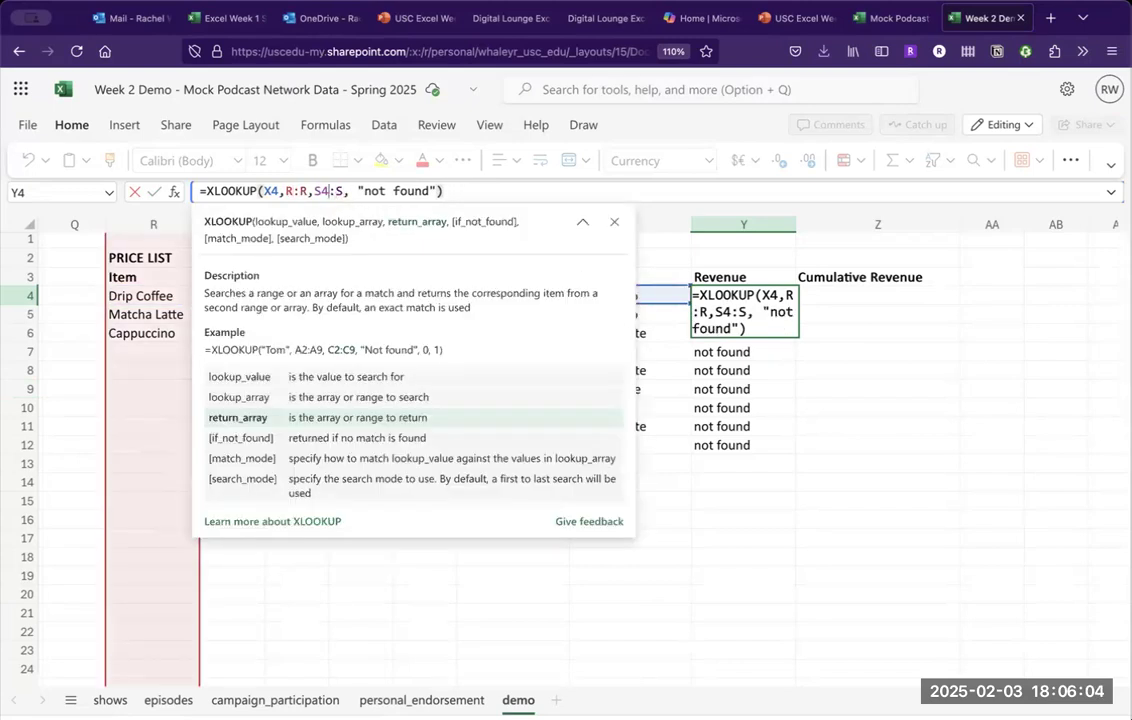
key("BackSpace")
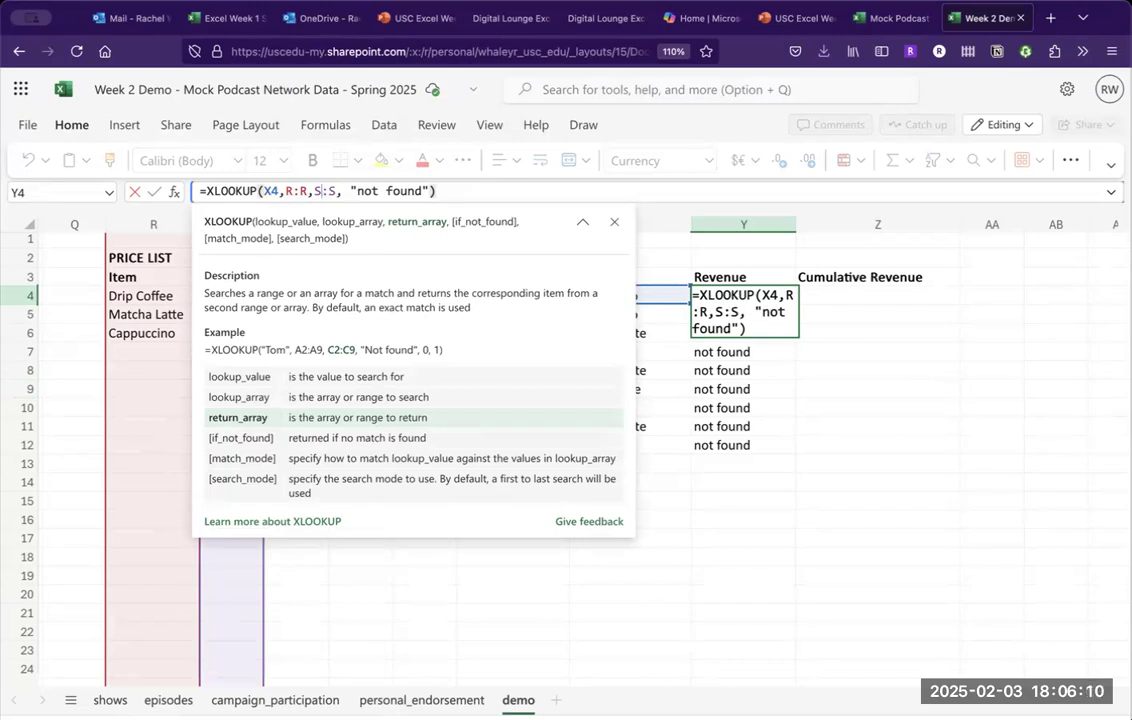
left_click(483, 185)
key("Return")
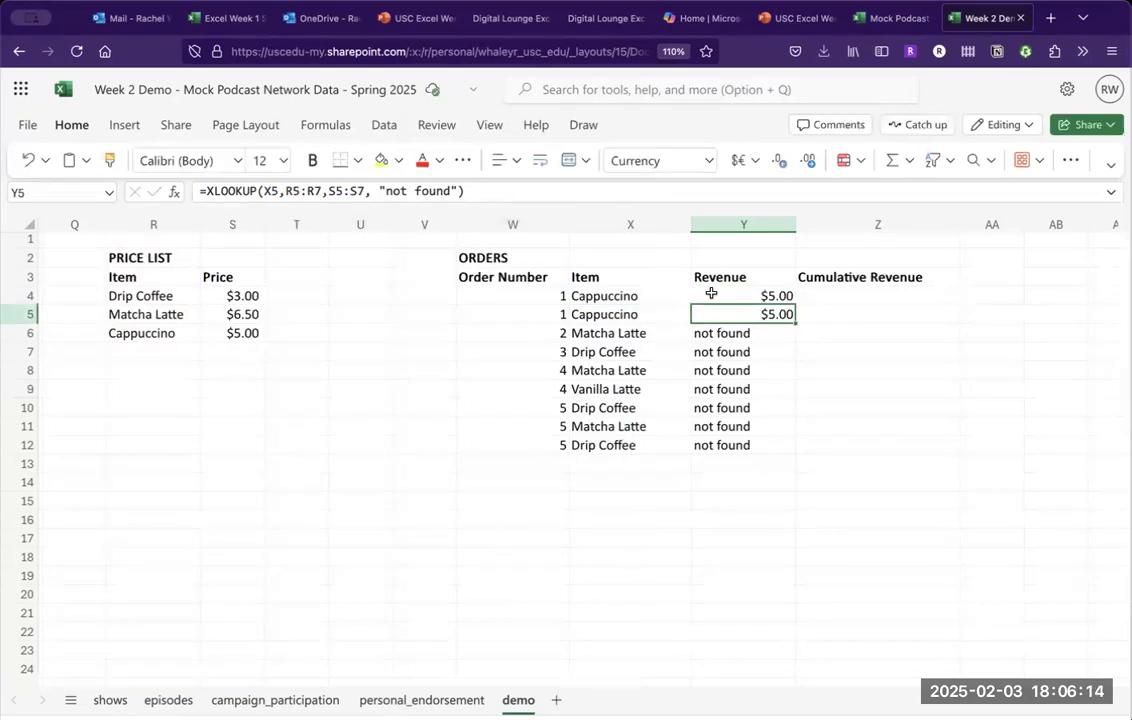
Fill the Y4 Revenue lookup down through Y12.
left_click(726, 299)
left_click_drag(726, 299, 791, 450)
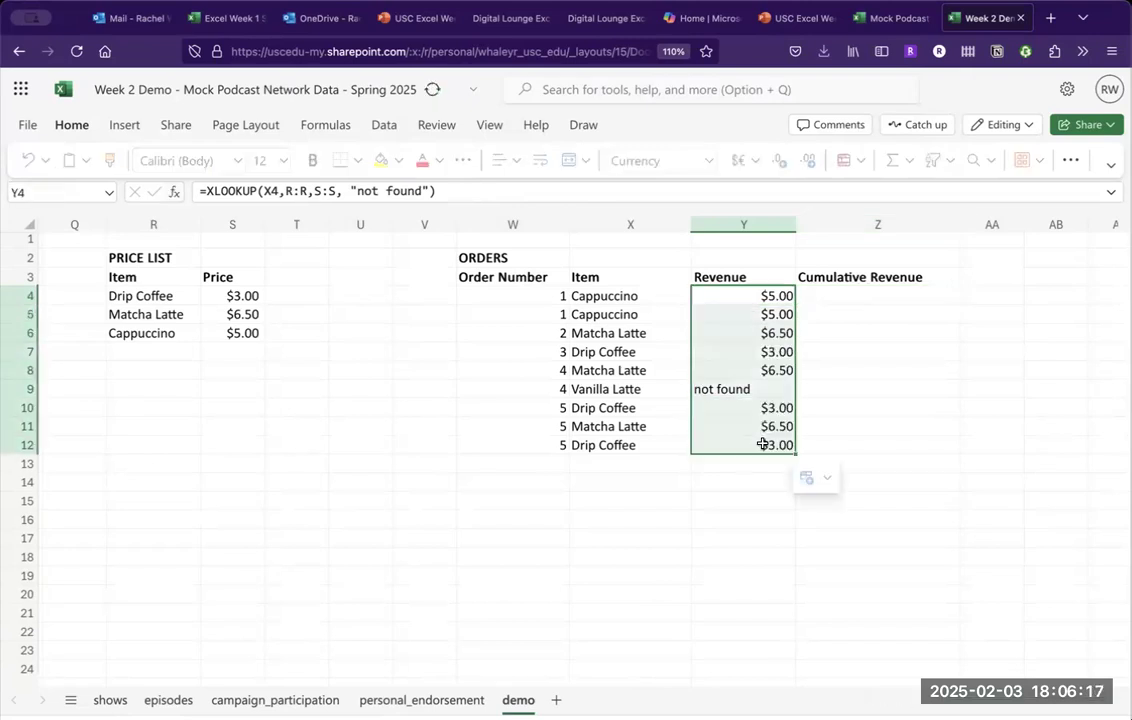
left_click(687, 484)
key("Up")
key("Right")
key("Right")
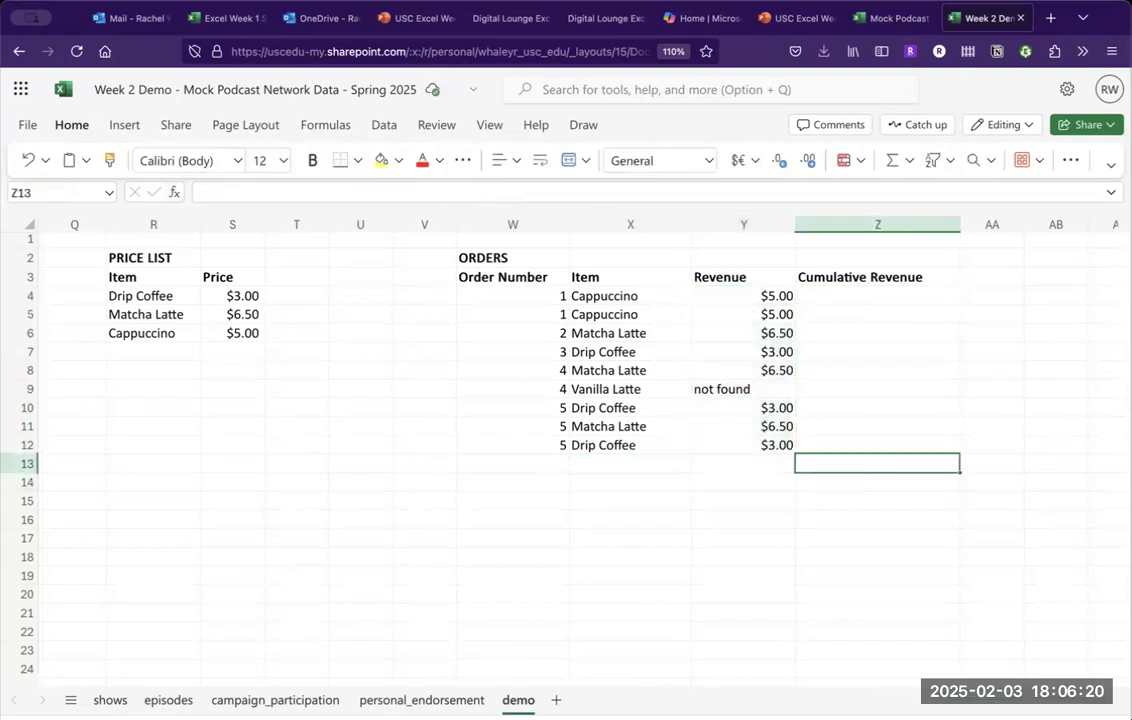
key("Up")
key("Up")
key("Up")
key("Up")
key("Left")
key("Left")
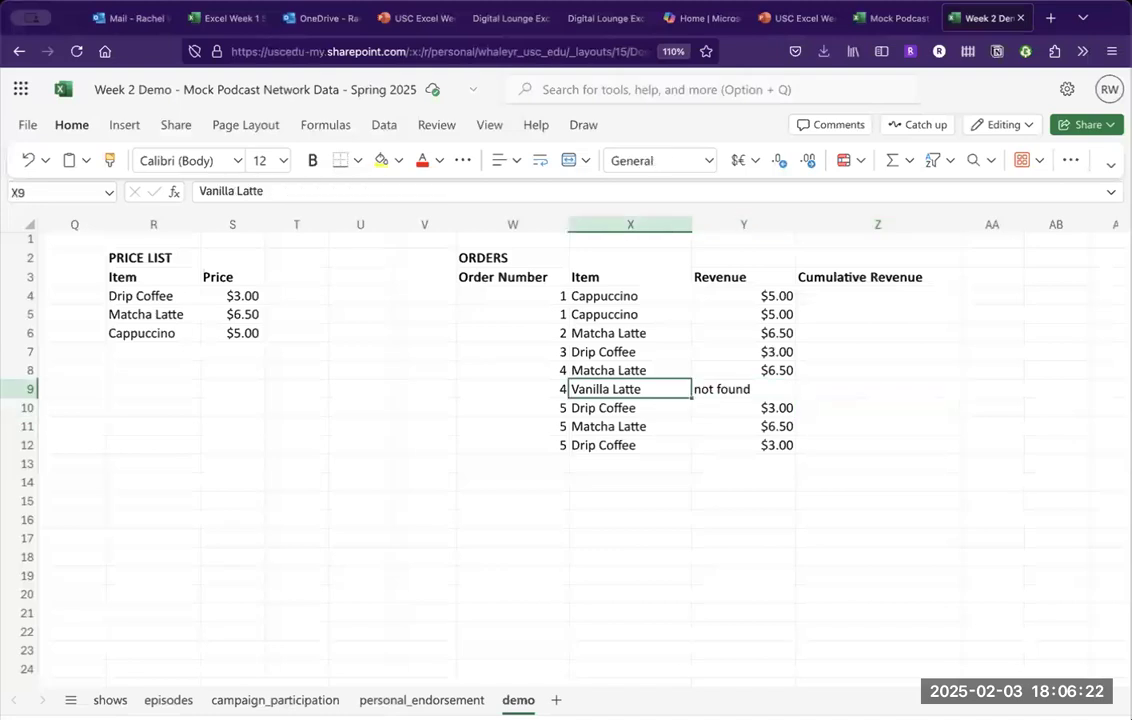
key("Up")
key("Right")
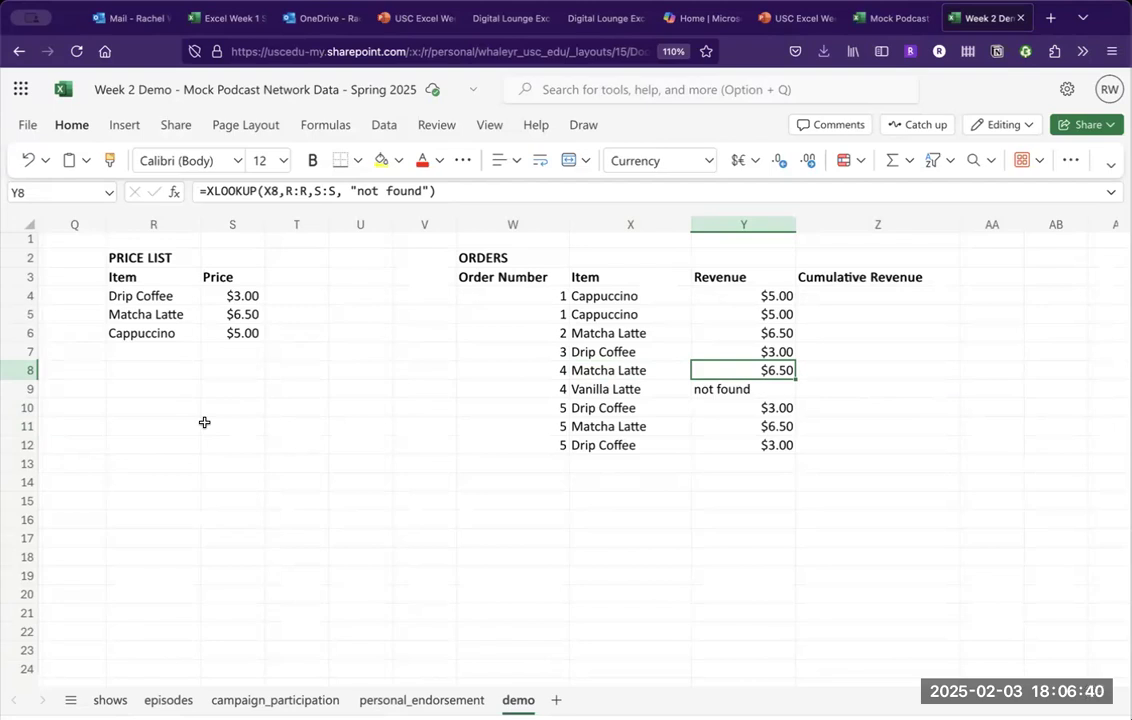
key("Up")
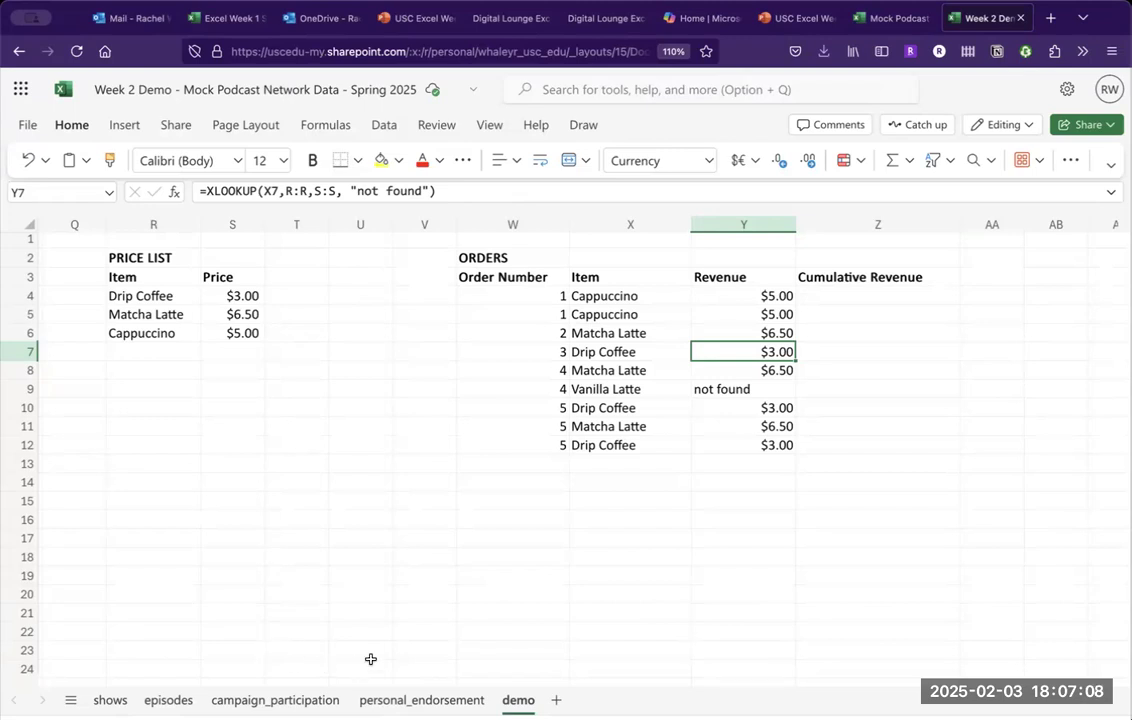
left_click(298, 704)
left_click(481, 300)
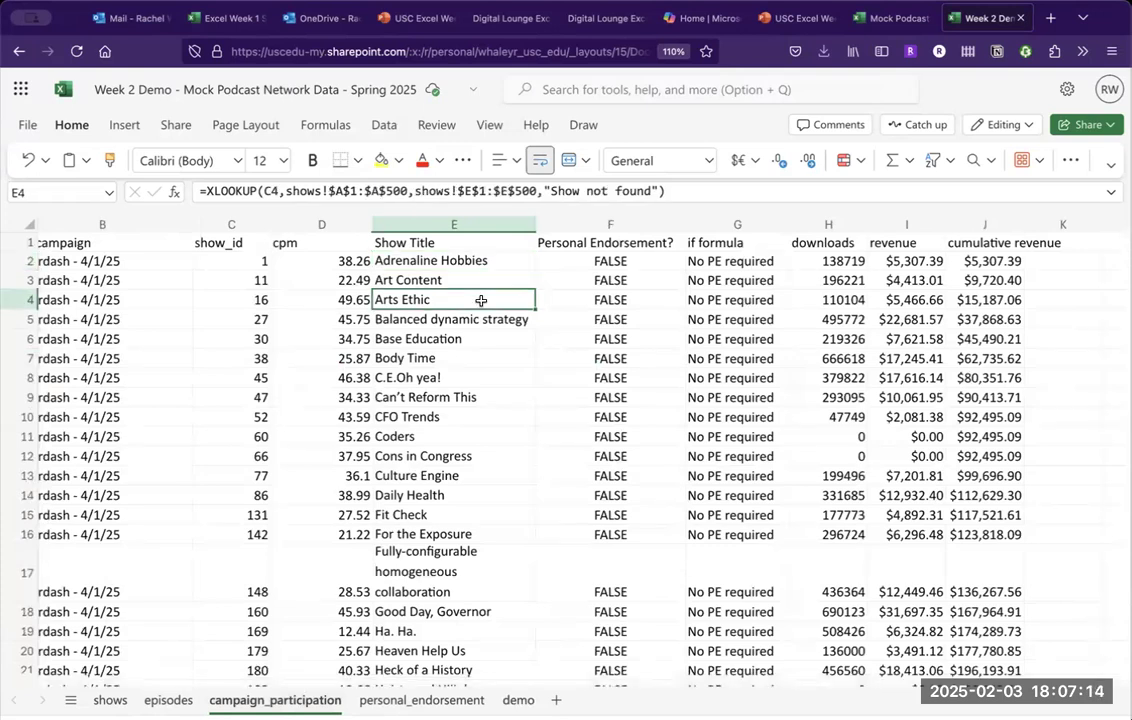
left_click(440, 261)
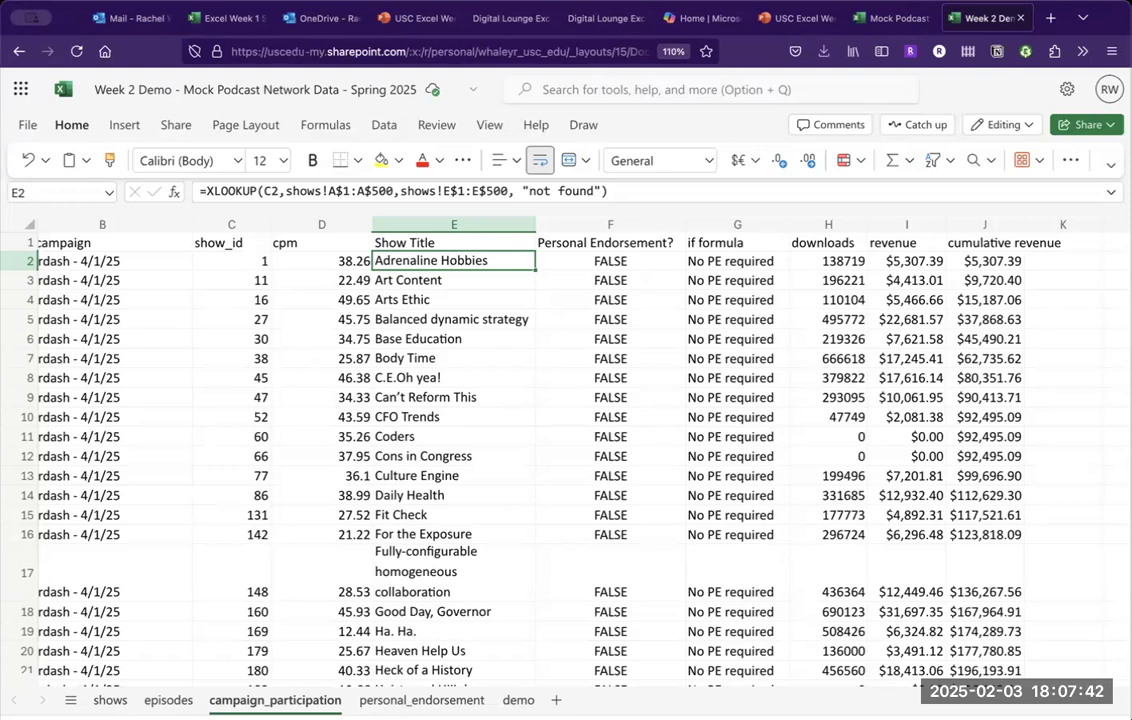
Show the episodes sheet with episode ids, show_ids, upload dates and audio lengths.
left_click(170, 700)
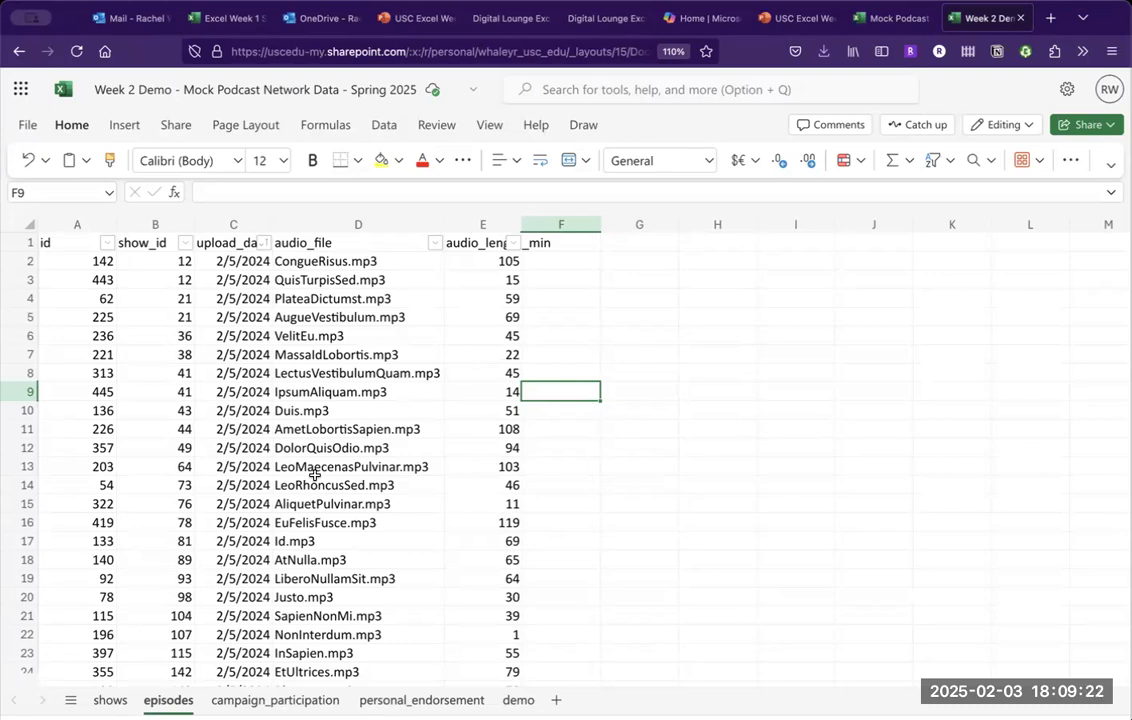
left_click(367, 259)
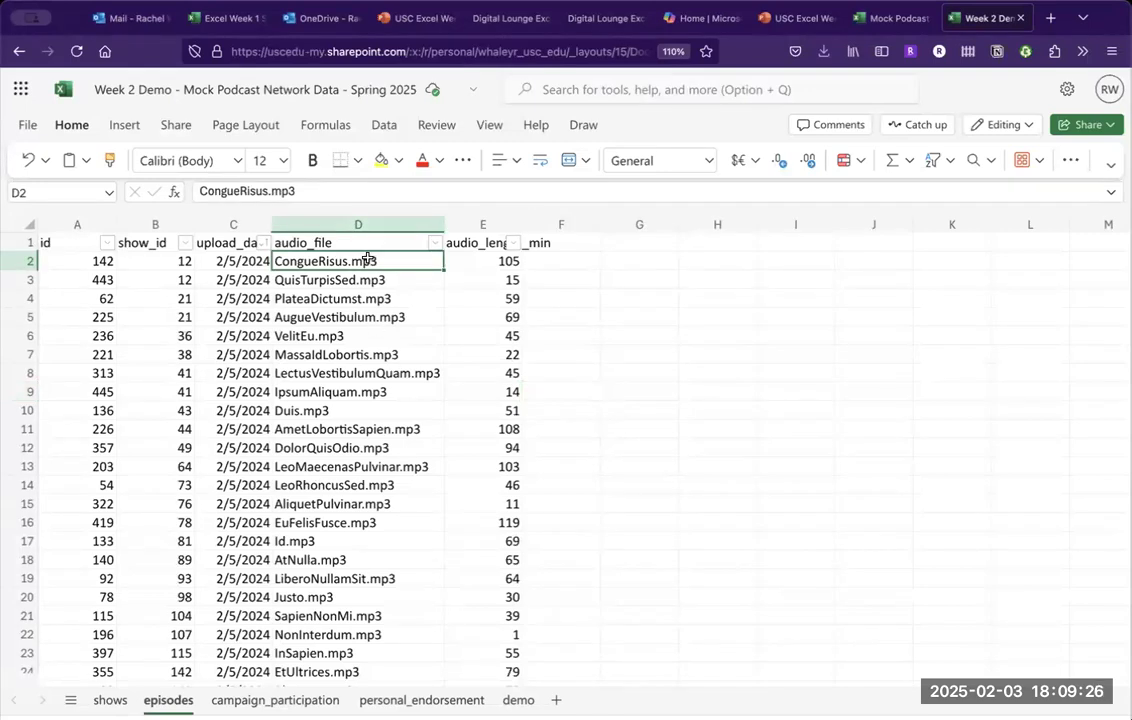
scroll(367, 258, "down", 20)
left_click(367, 258)
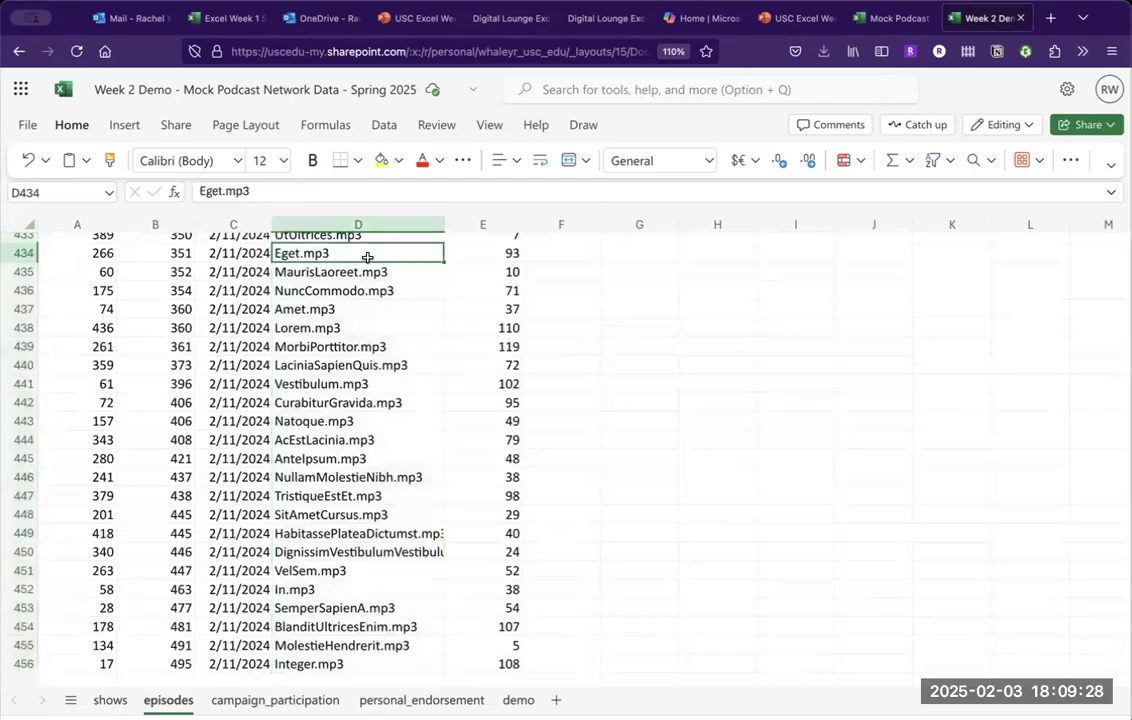
scroll(367, 258, "up", 10)
scroll(367, 258, "up", 20)
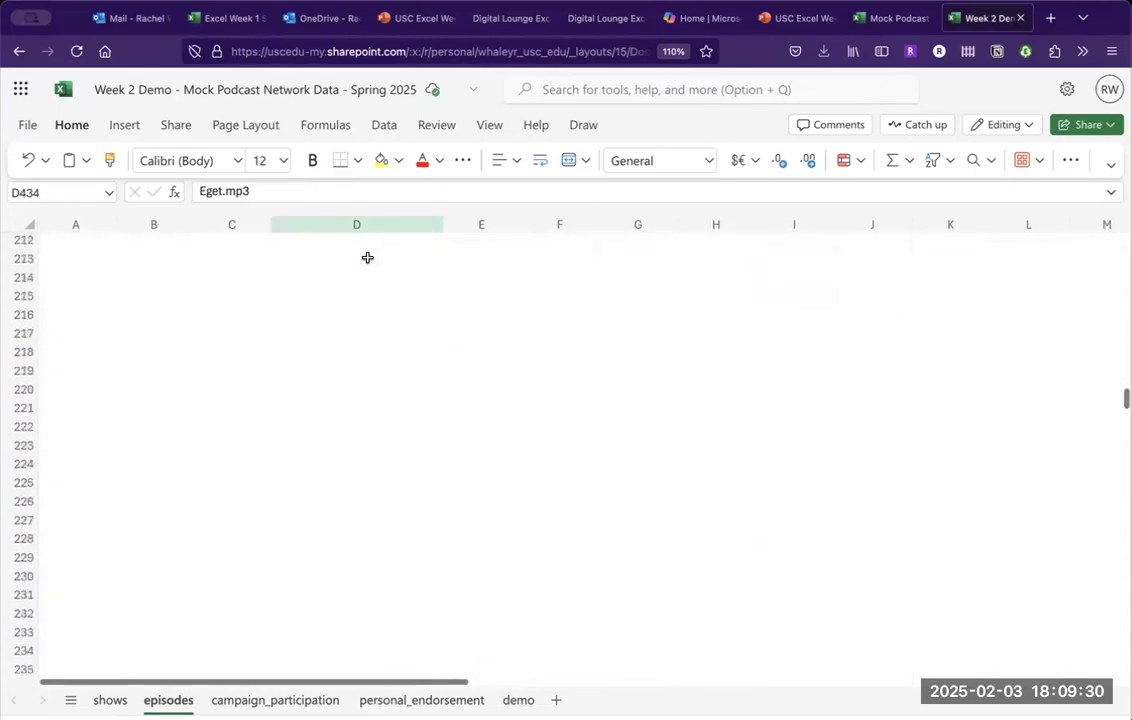
scroll(367, 258, "up", 10)
left_click(367, 261)
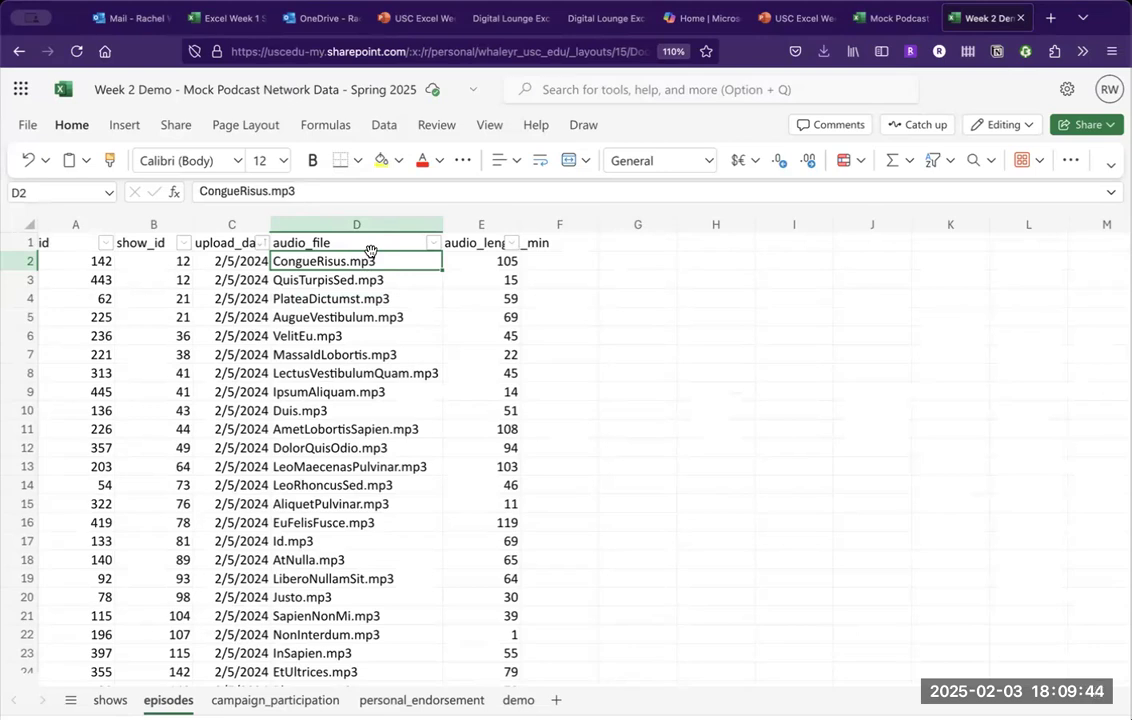
key("super+shift+Down")
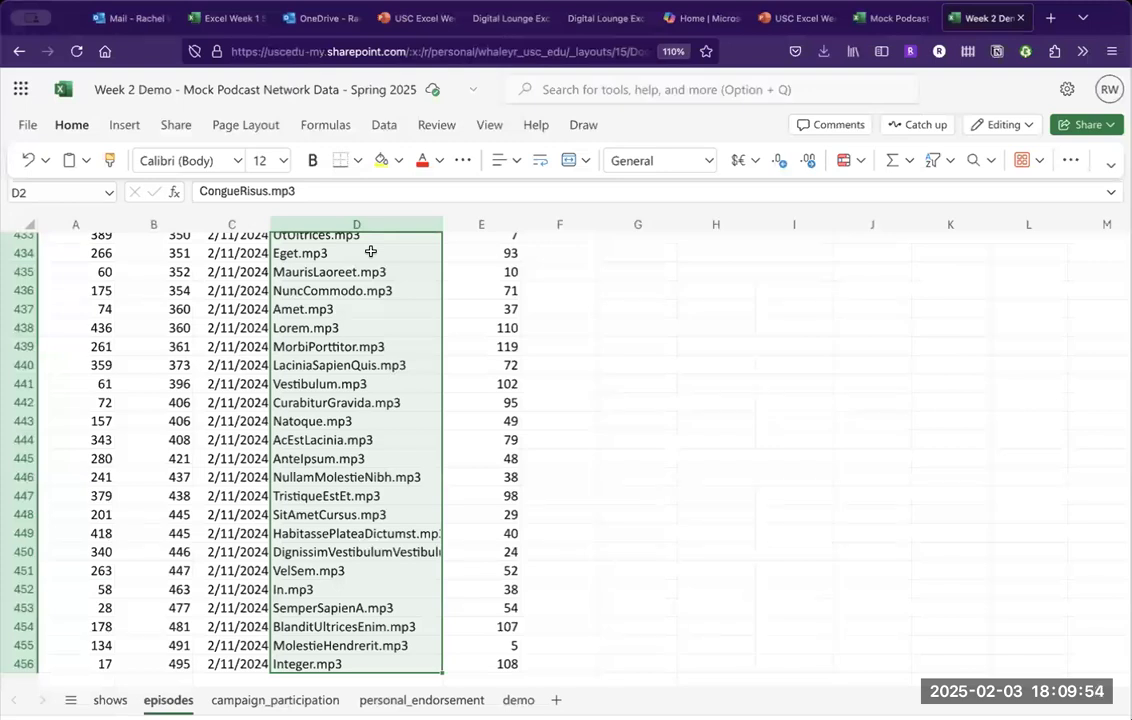
key("shift+Up")
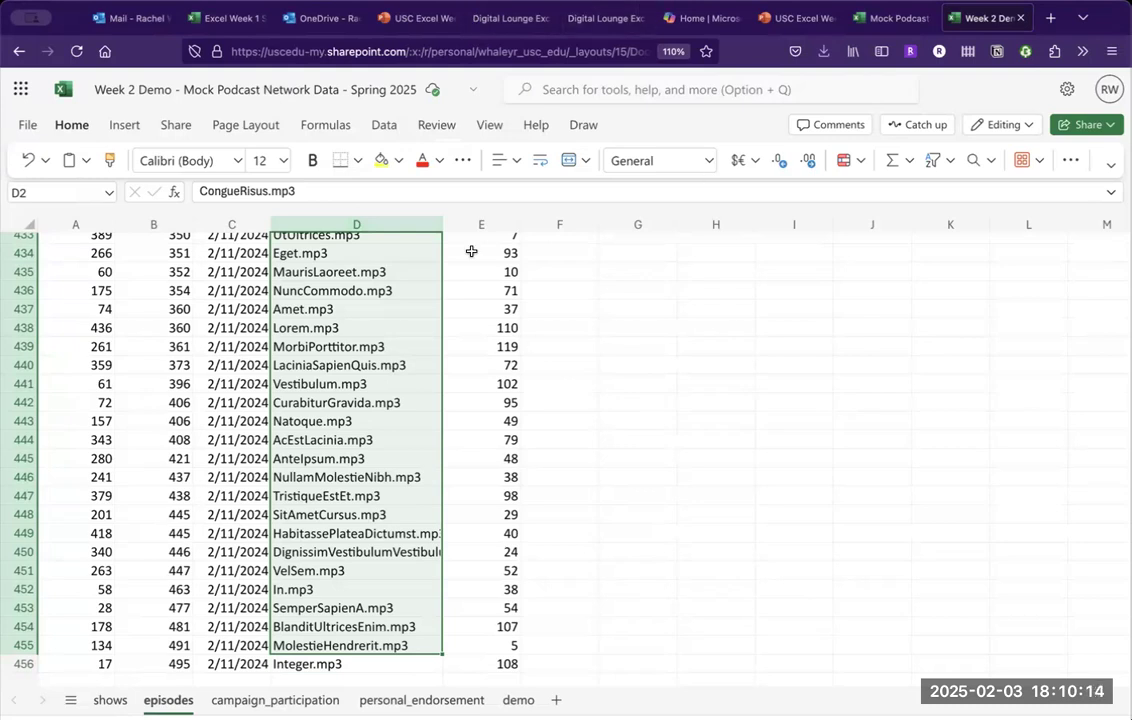
left_click(452, 347)
mouse_move(808, 12)
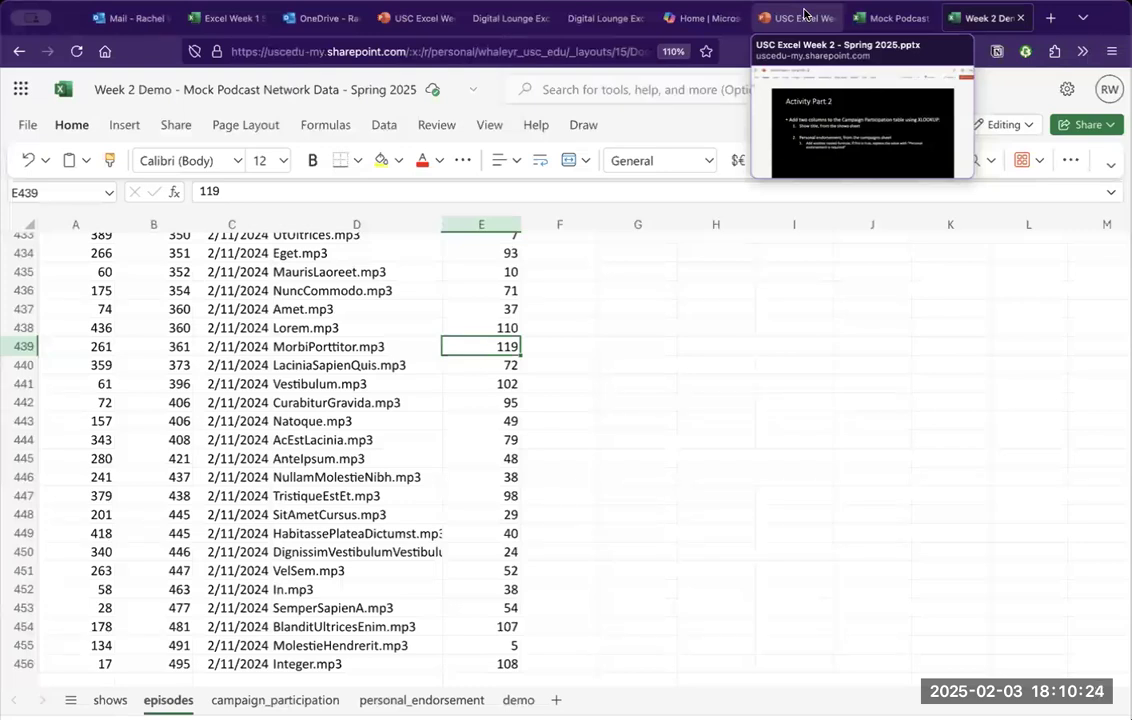
Read the Activity Part 2 slide, then go to the Mock Podcast Network Data workbook.
left_click(804, 14)
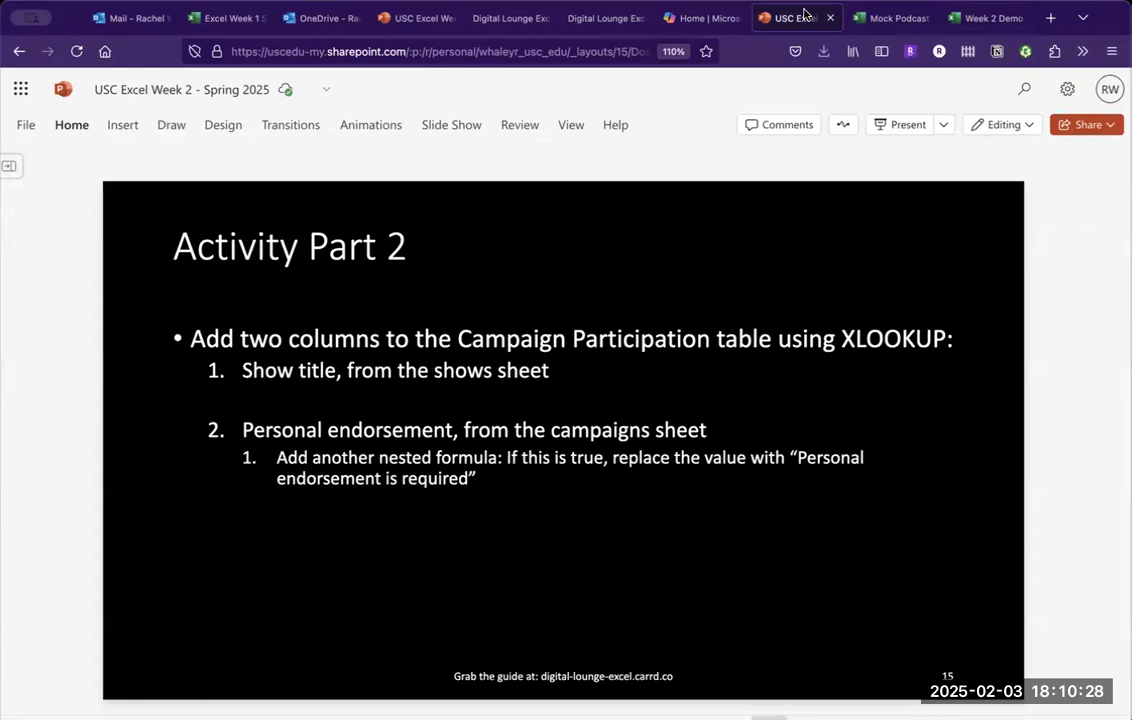
left_click(889, 24)
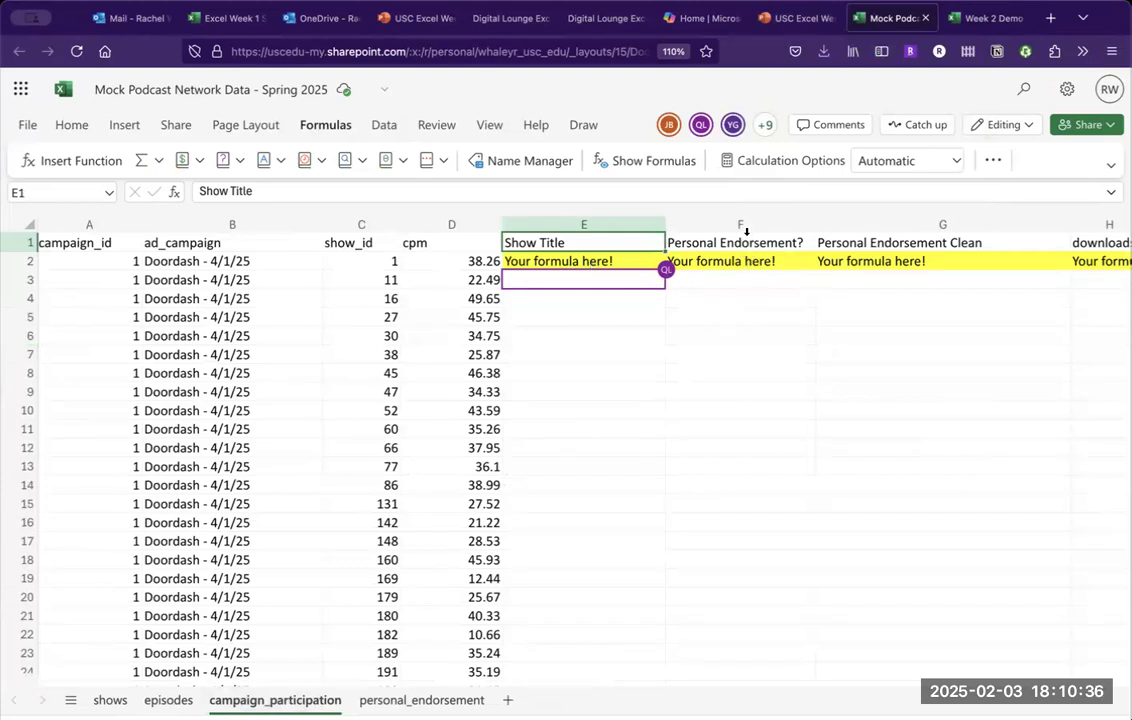
left_click(396, 697)
left_click(377, 441)
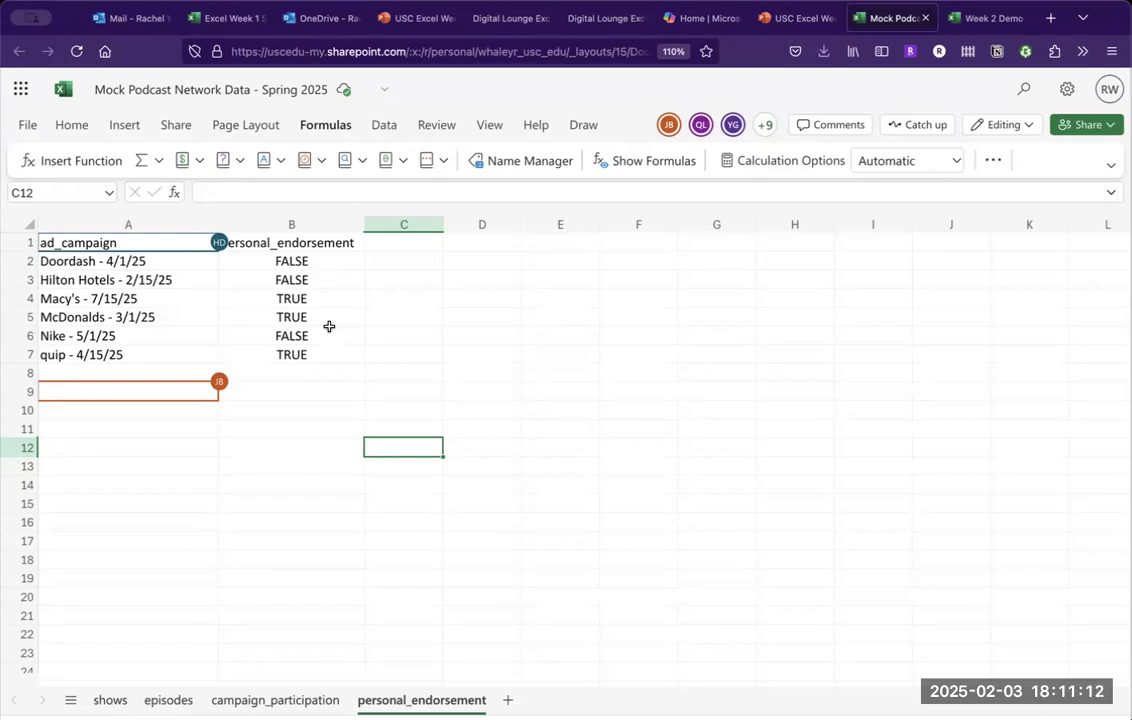
key("Up")
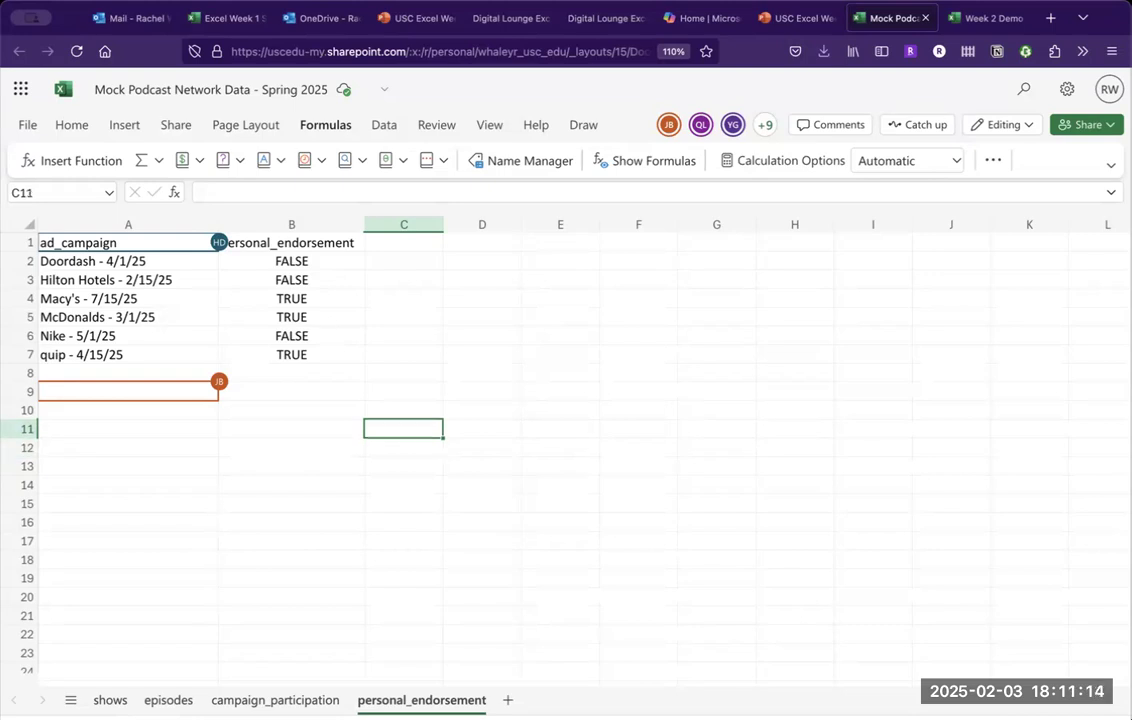
key("Up")
key("Up")
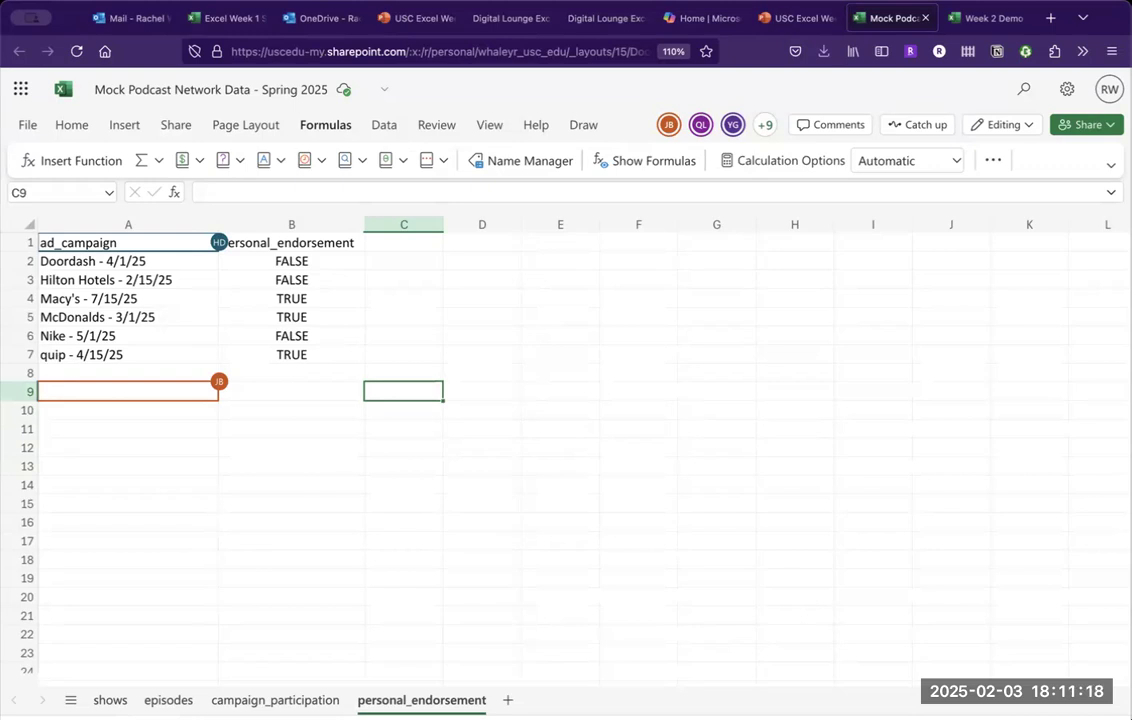
key("Up")
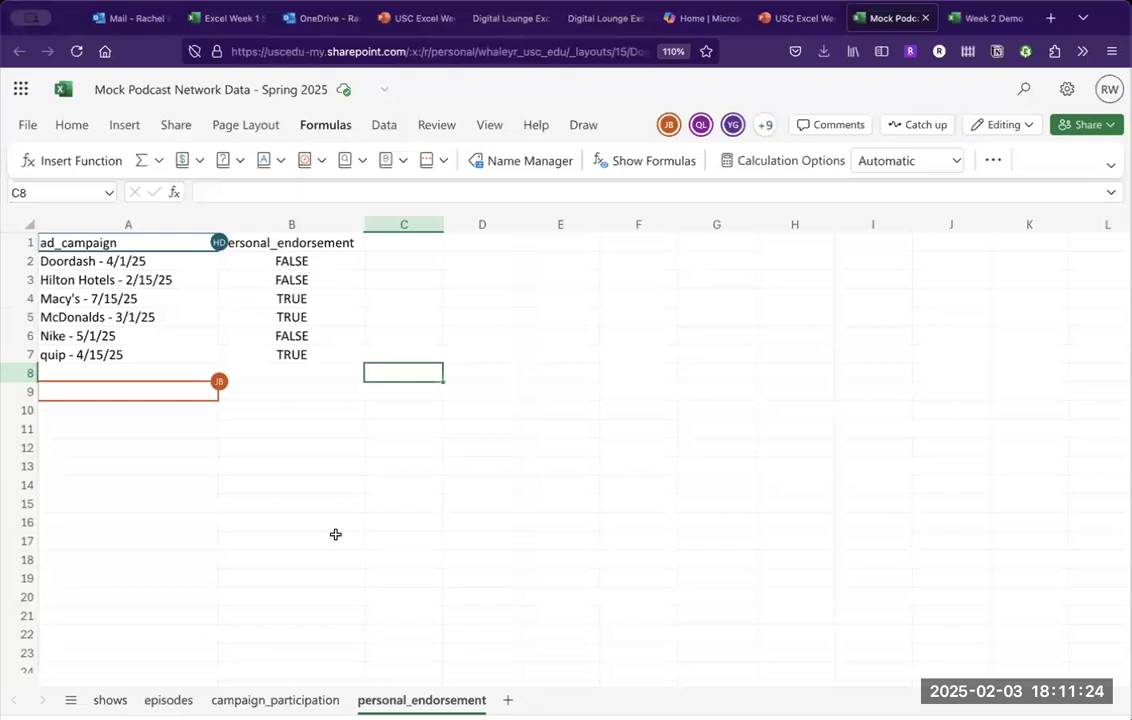
left_click(308, 702)
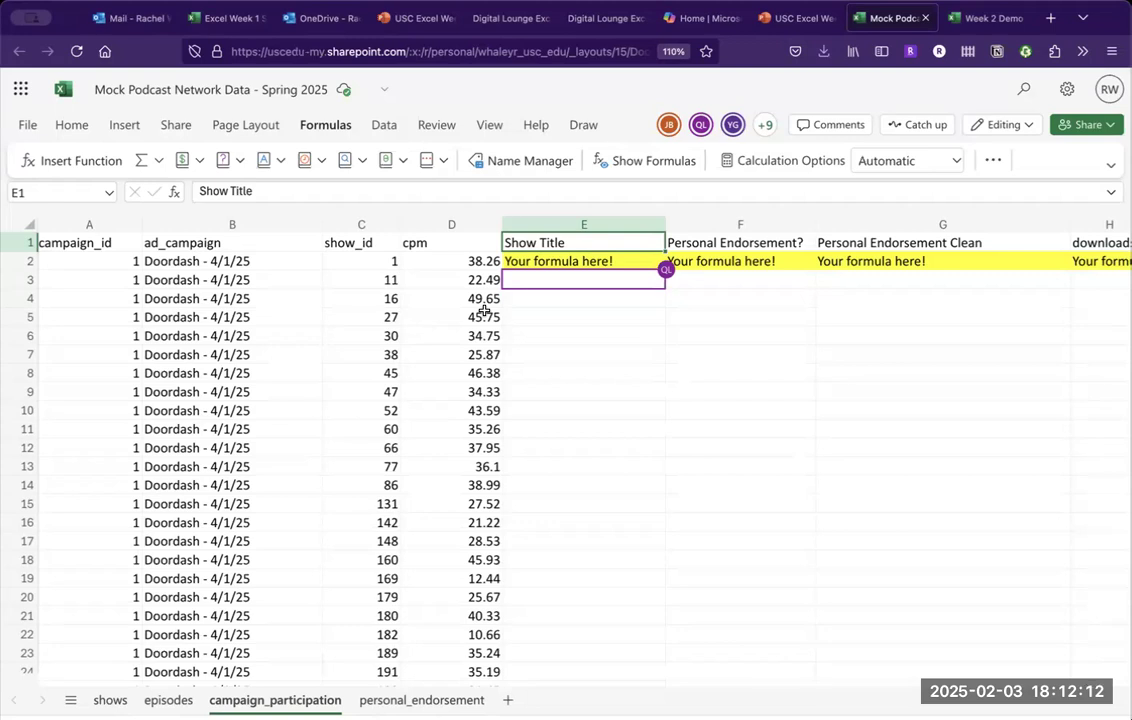
left_click(425, 697)
left_click(300, 697)
left_click(380, 698)
left_click(318, 699)
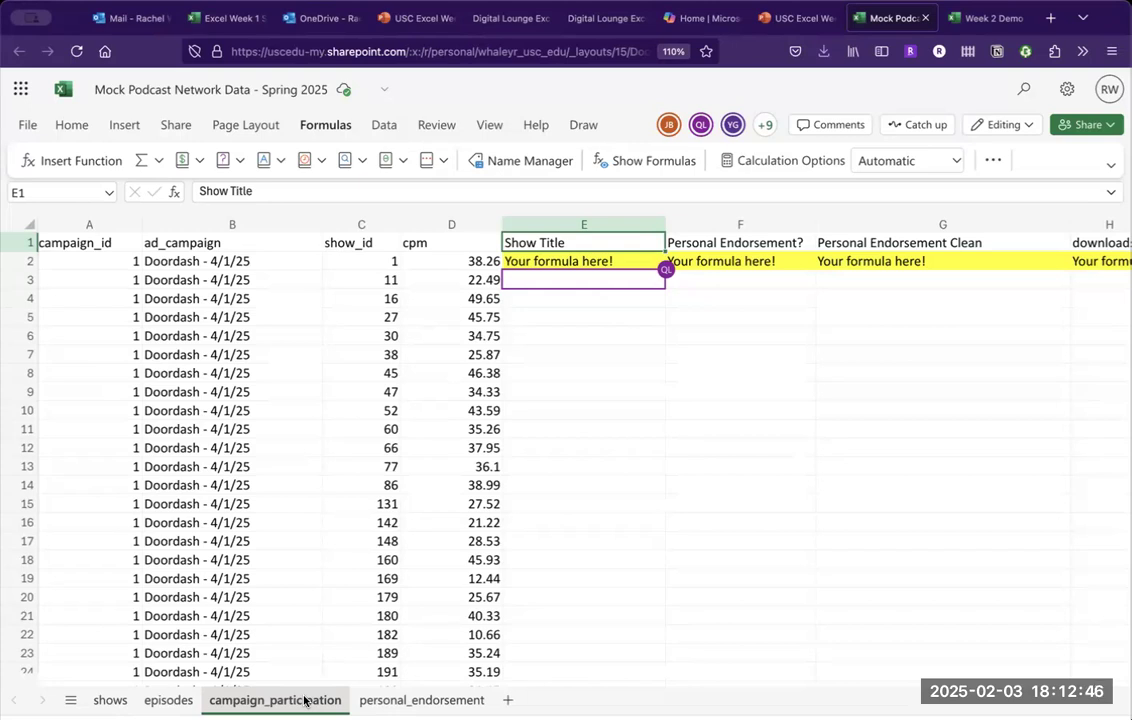
left_click(810, 8)
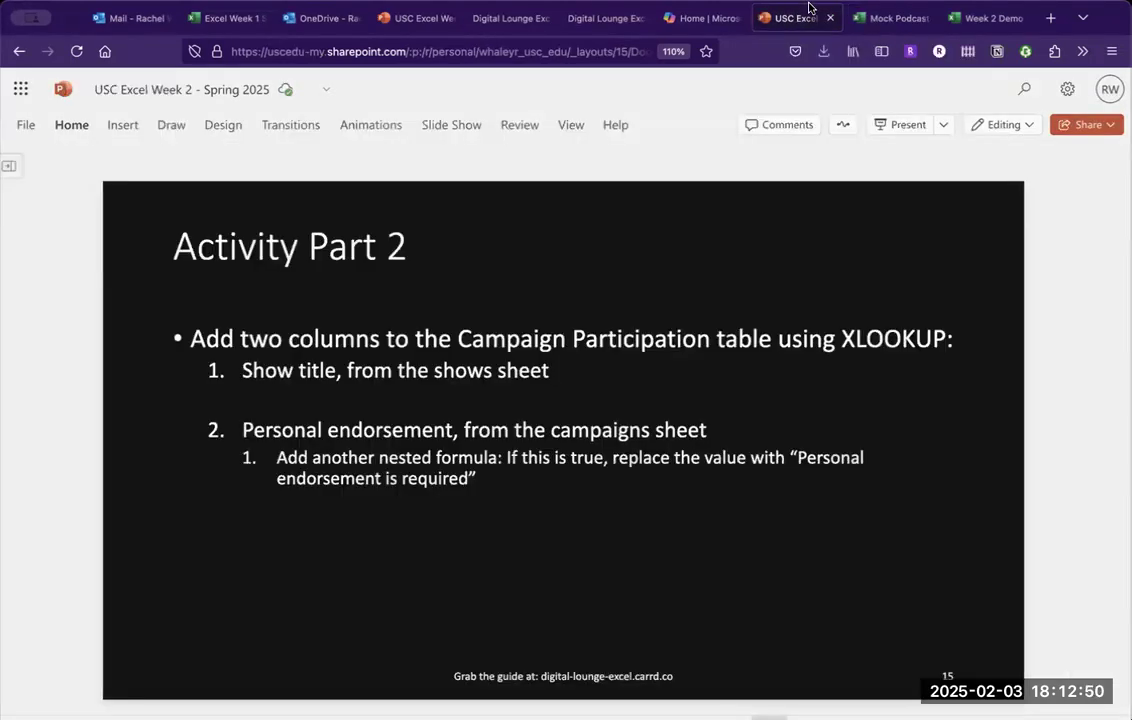
left_click(898, 17)
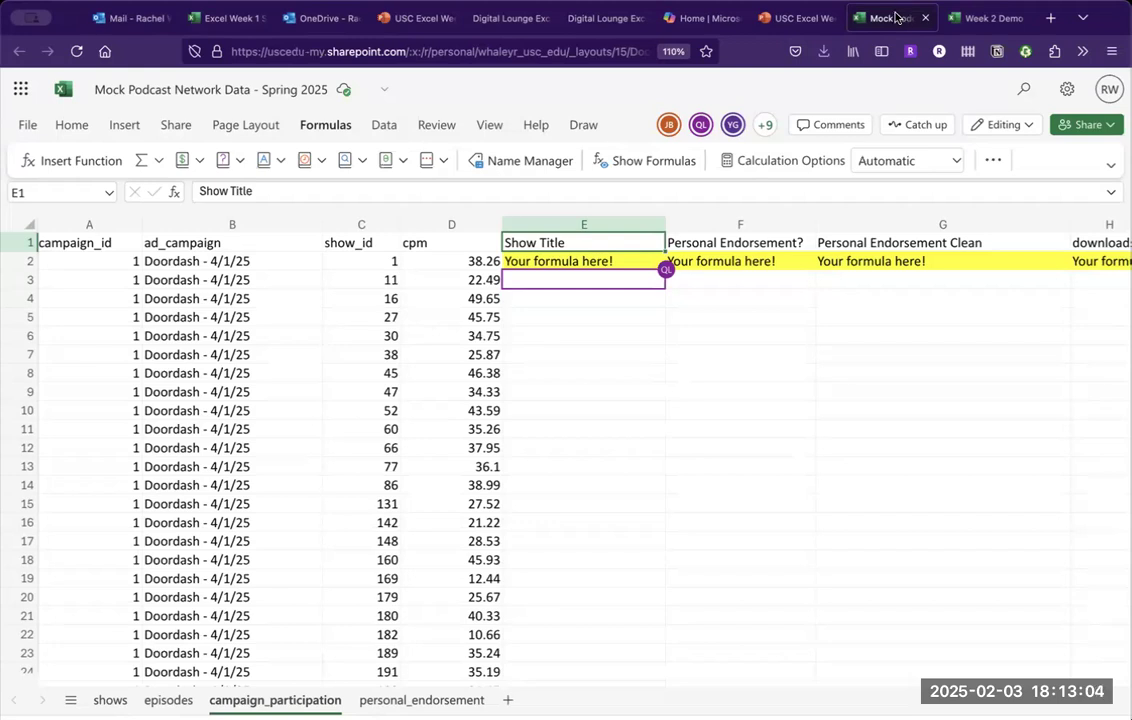
Return to the USC Excel Week 2 presentation's Activity Part 2 slide.
mouse_move(804, 14)
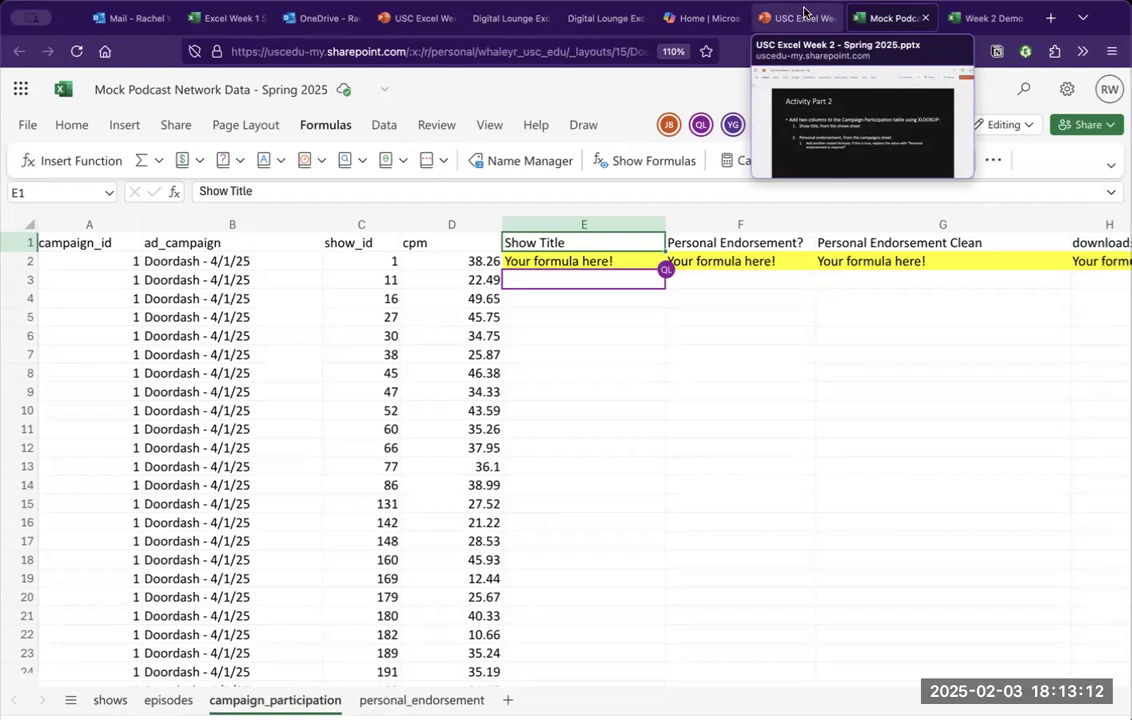
left_click(804, 14)
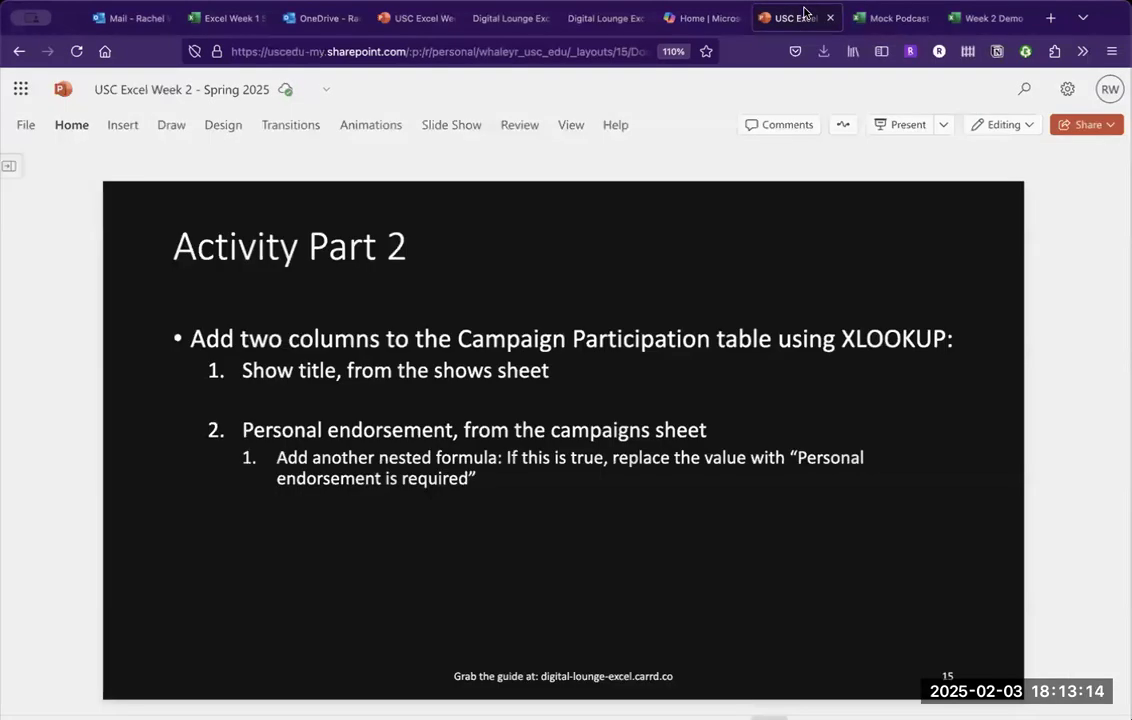
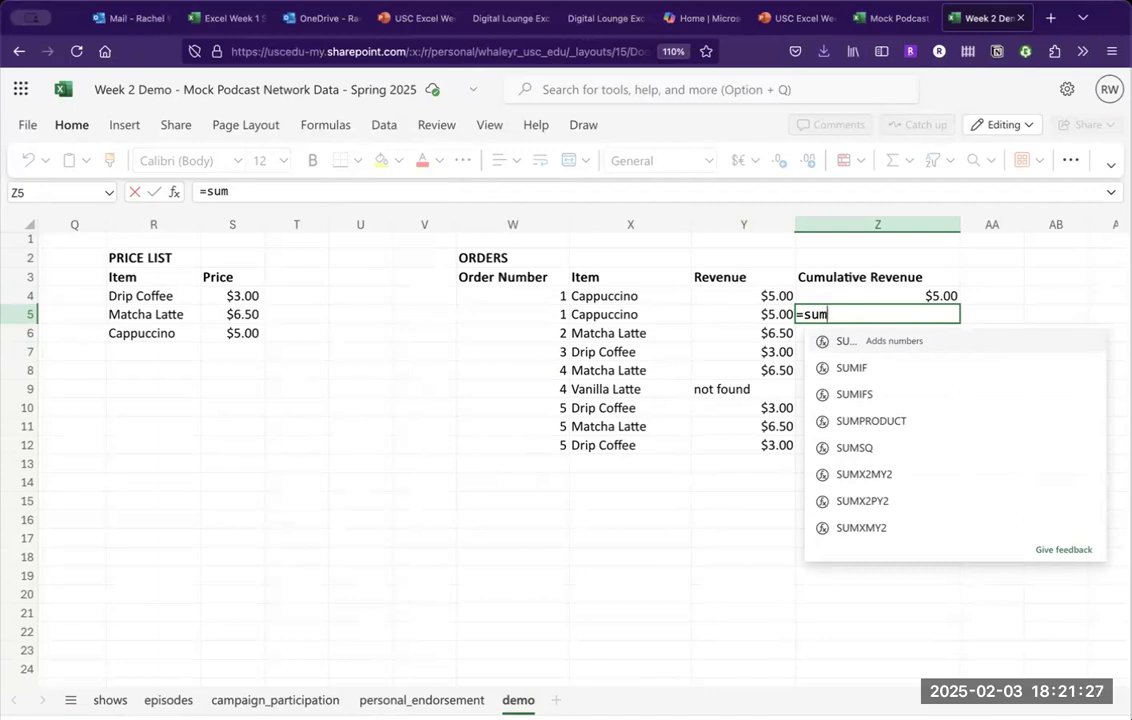
Continue the =SUM( formula in Z5 under the Cumulative Revenue header.
type("(")
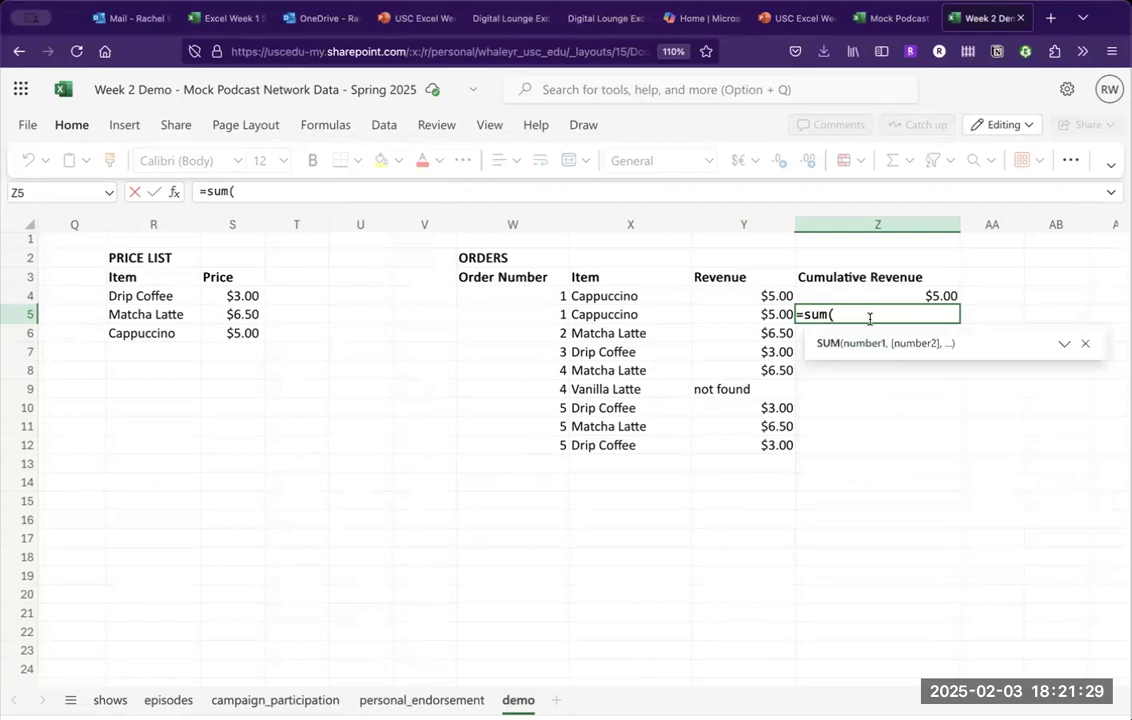
Complete Z5 as =SUM(Y4:Y5), giving $10.00.
left_click_drag(780, 296, 777, 318)
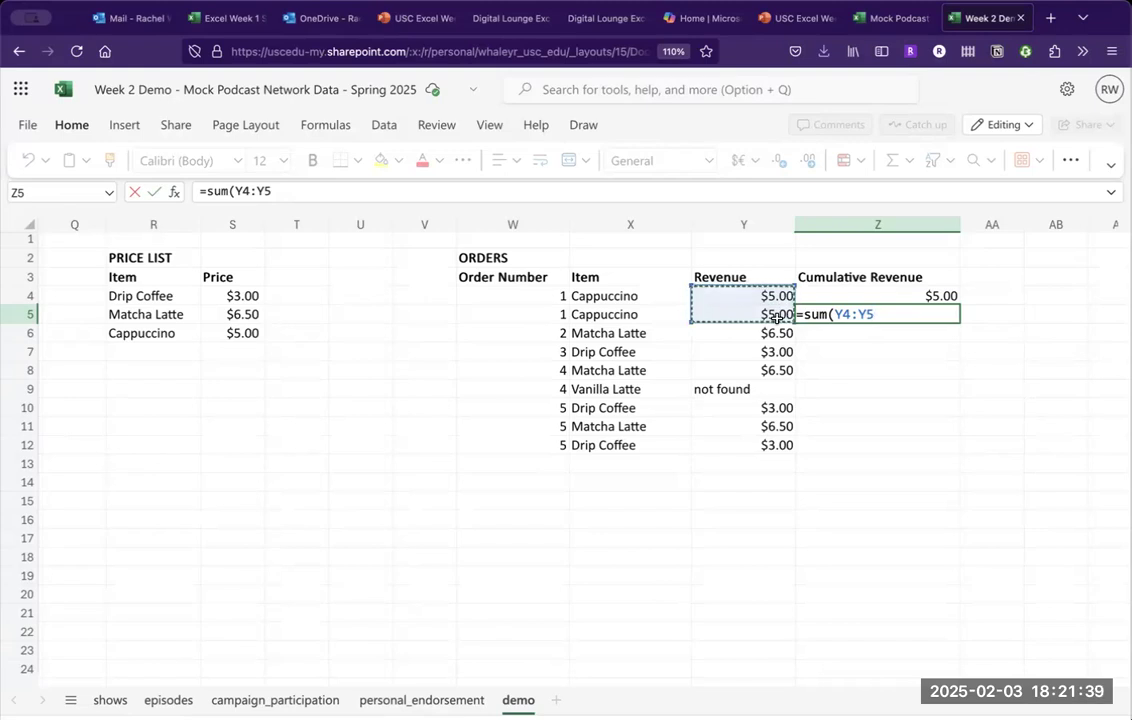
key("Return")
key("Up")
key("Down")
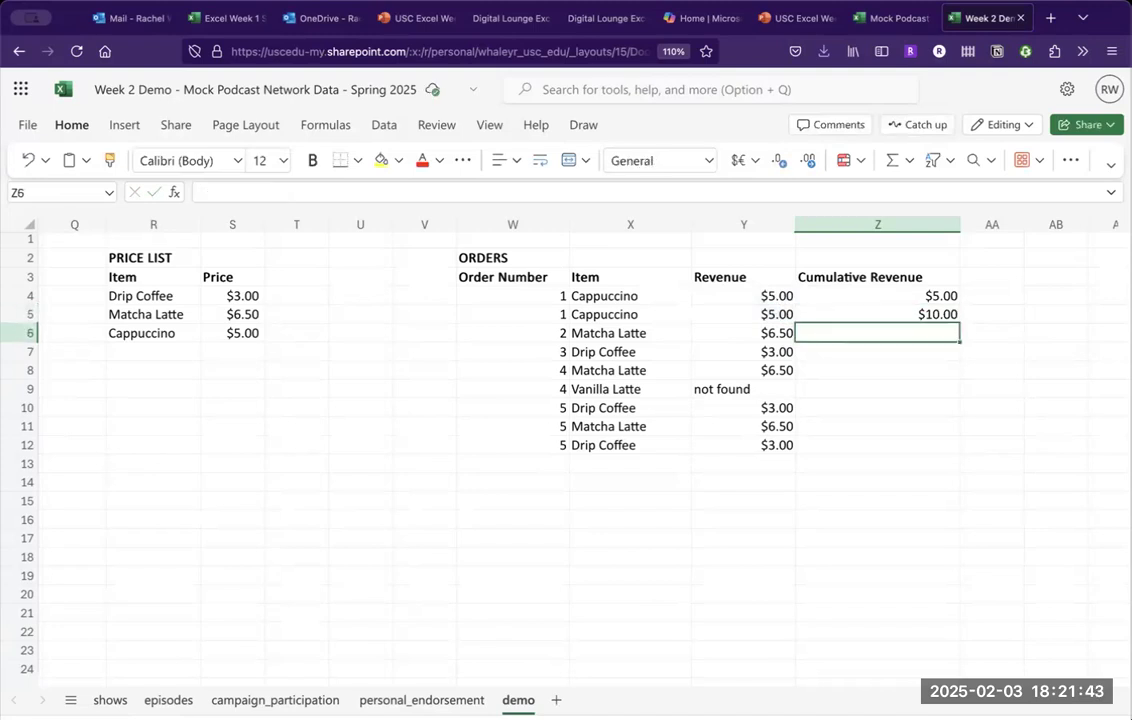
Fill the sum down to Z7 ($11.50, $9.50), showing Z7 sums the shifted range Y6:Y7.
left_click(948, 315)
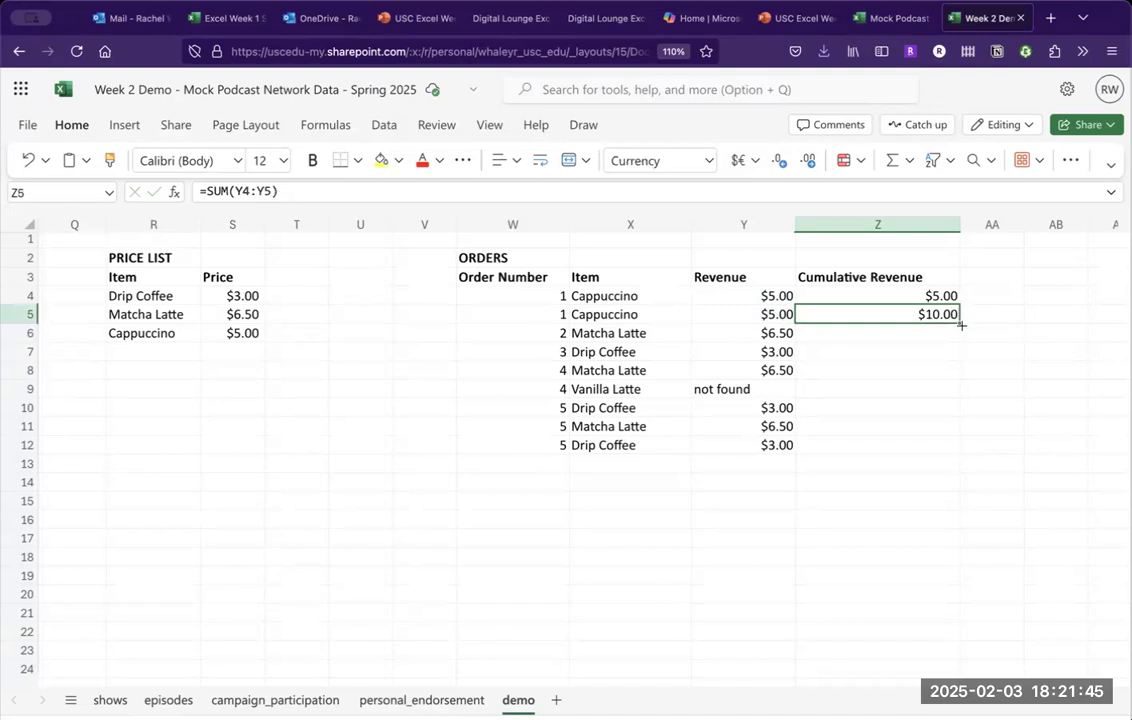
left_click_drag(961, 325, 954, 344)
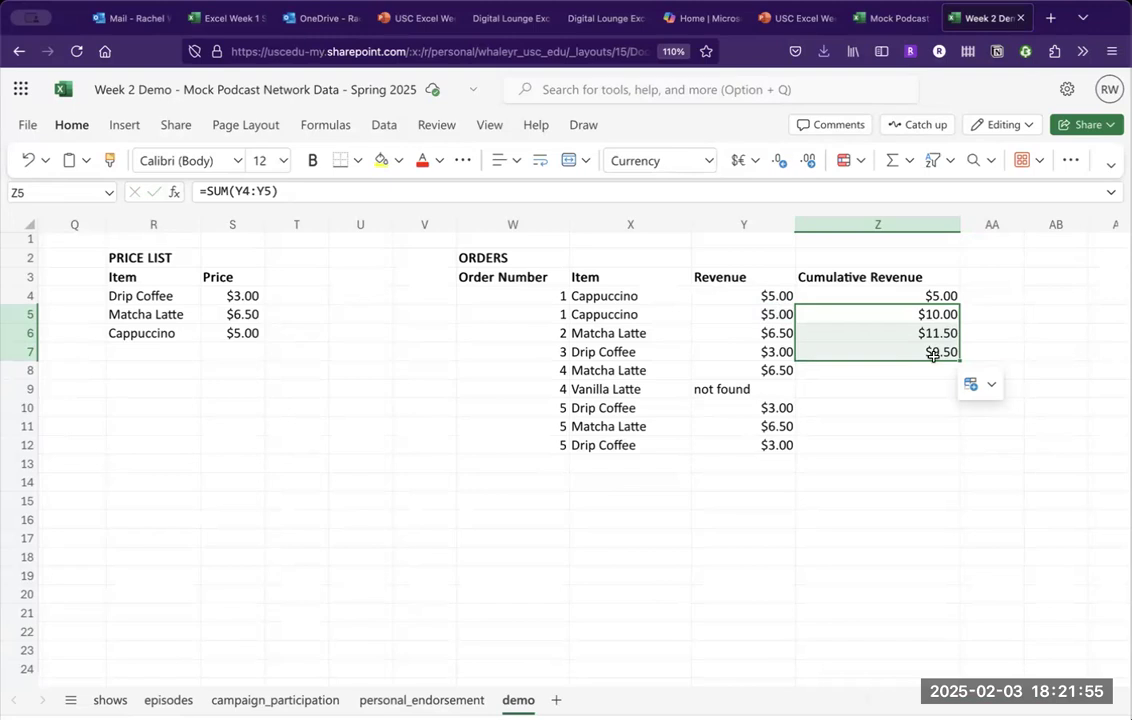
left_click(932, 354)
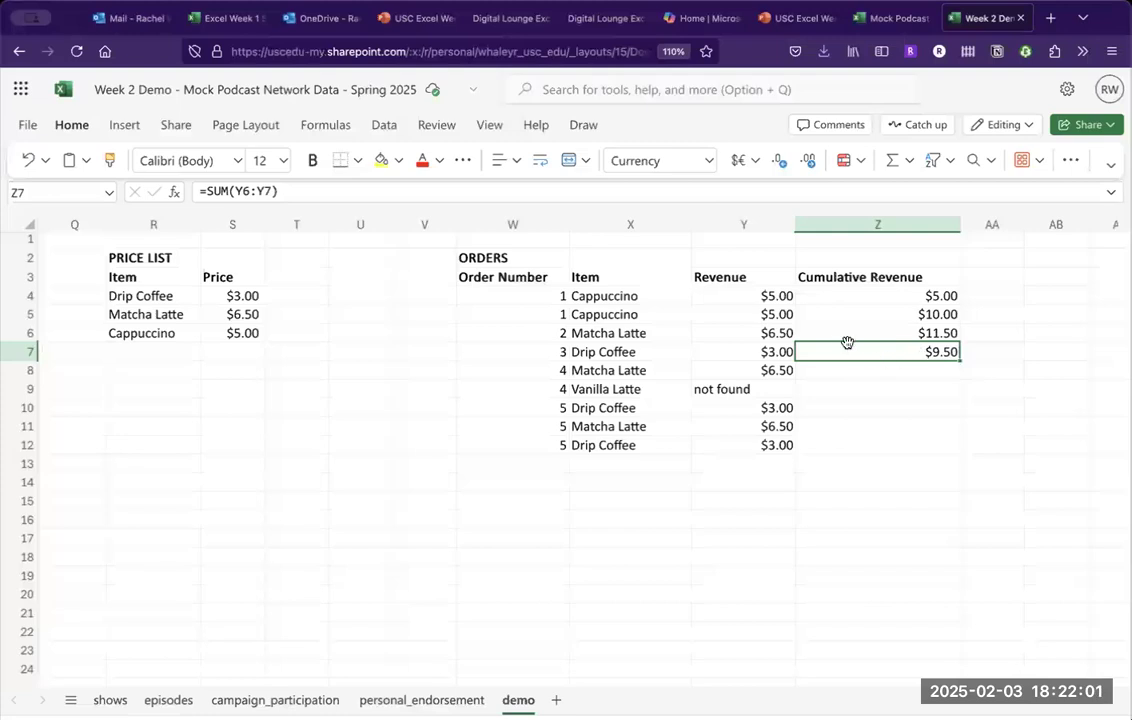
left_click_drag(777, 333, 713, 352)
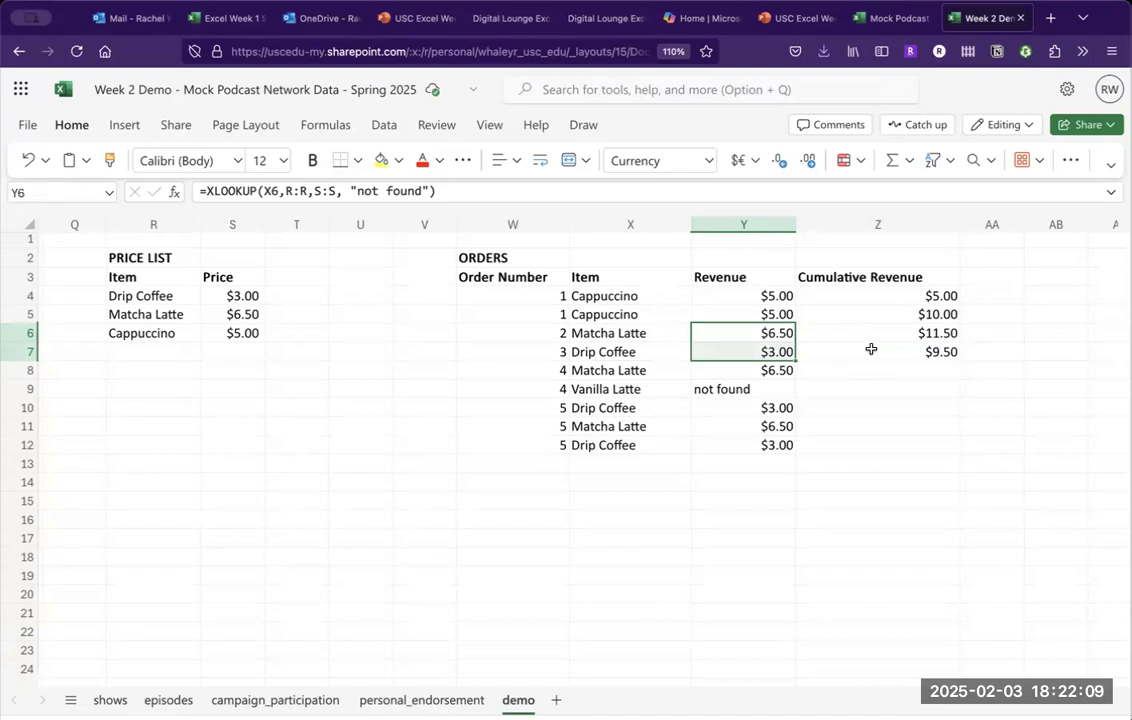
Anchor Z5's formula as =SUM(Y$4:Y5) in the formula bar.
left_click(841, 314)
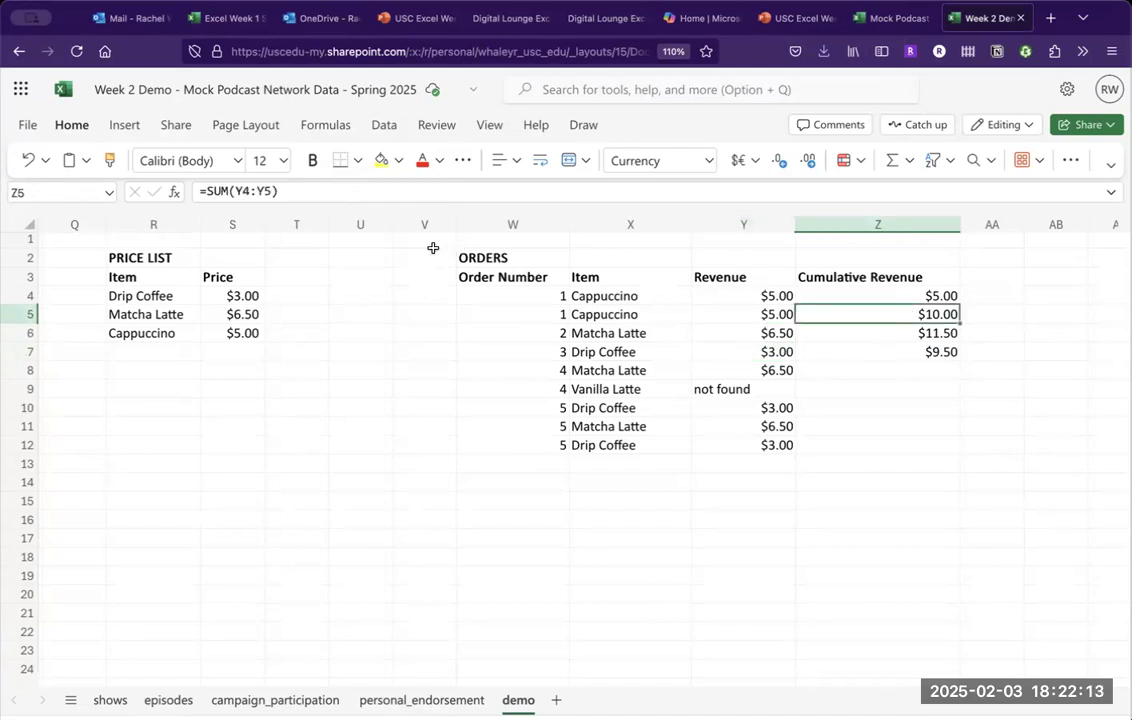
left_click(247, 189)
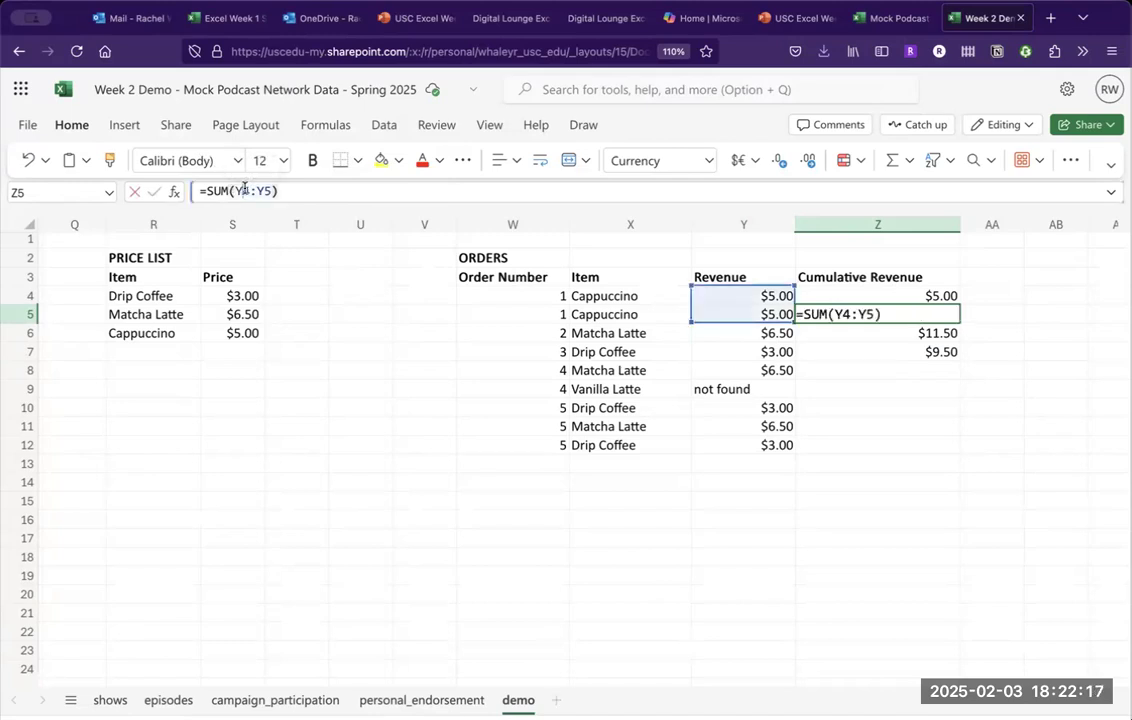
type("$")
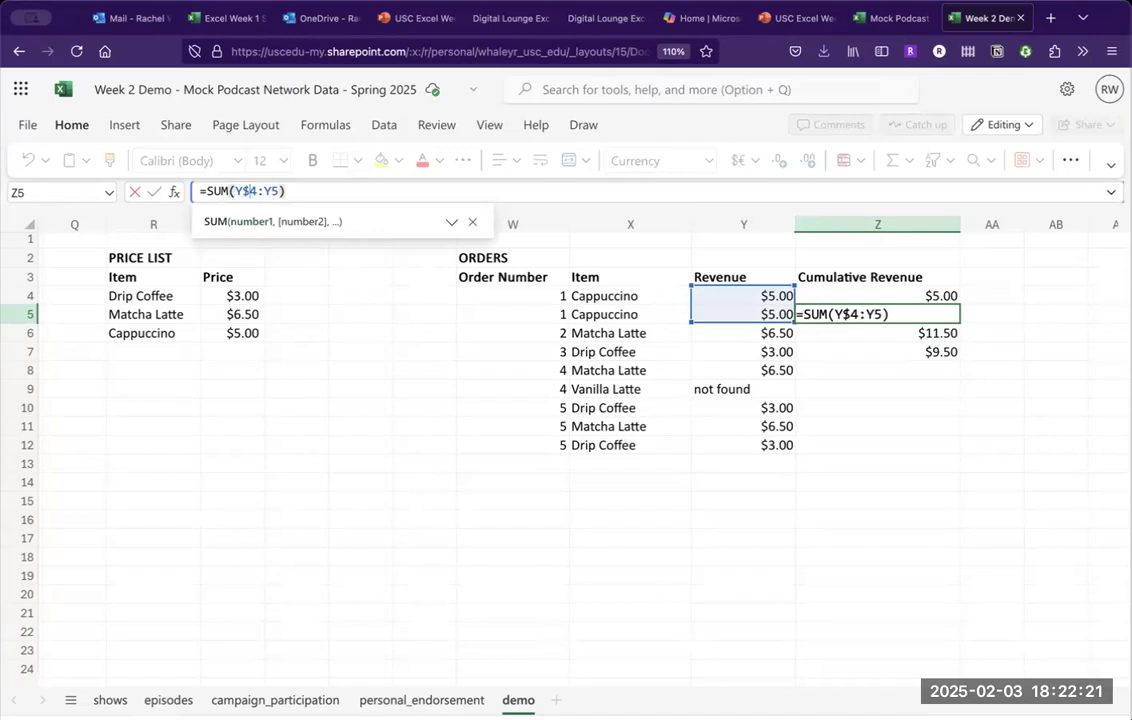
key("Return")
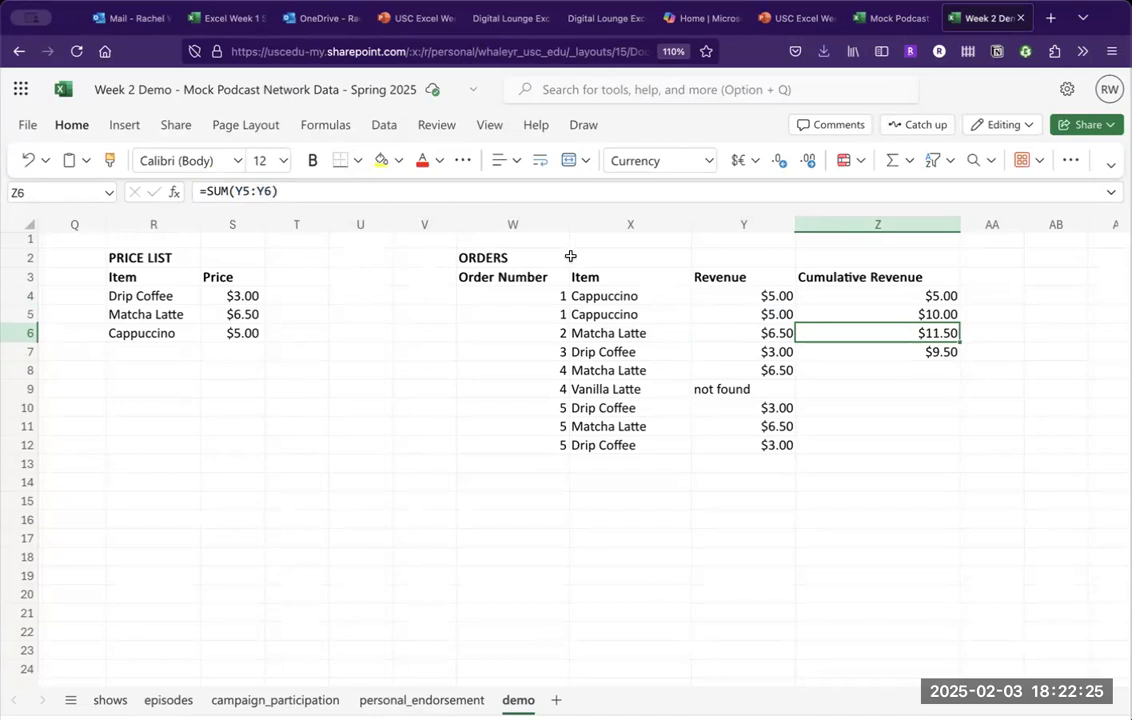
Fill the anchored formula down to Z8 for running totals $16.50, $19.50 and $26.00.
left_click(866, 318)
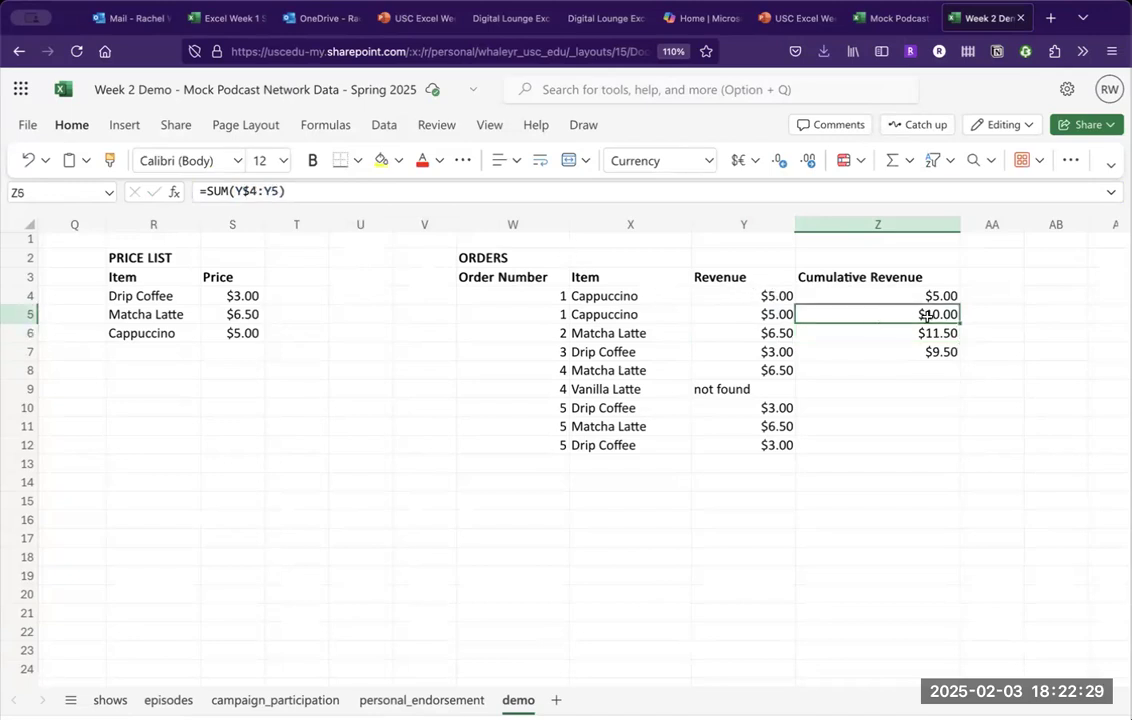
left_click_drag(960, 323, 955, 355)
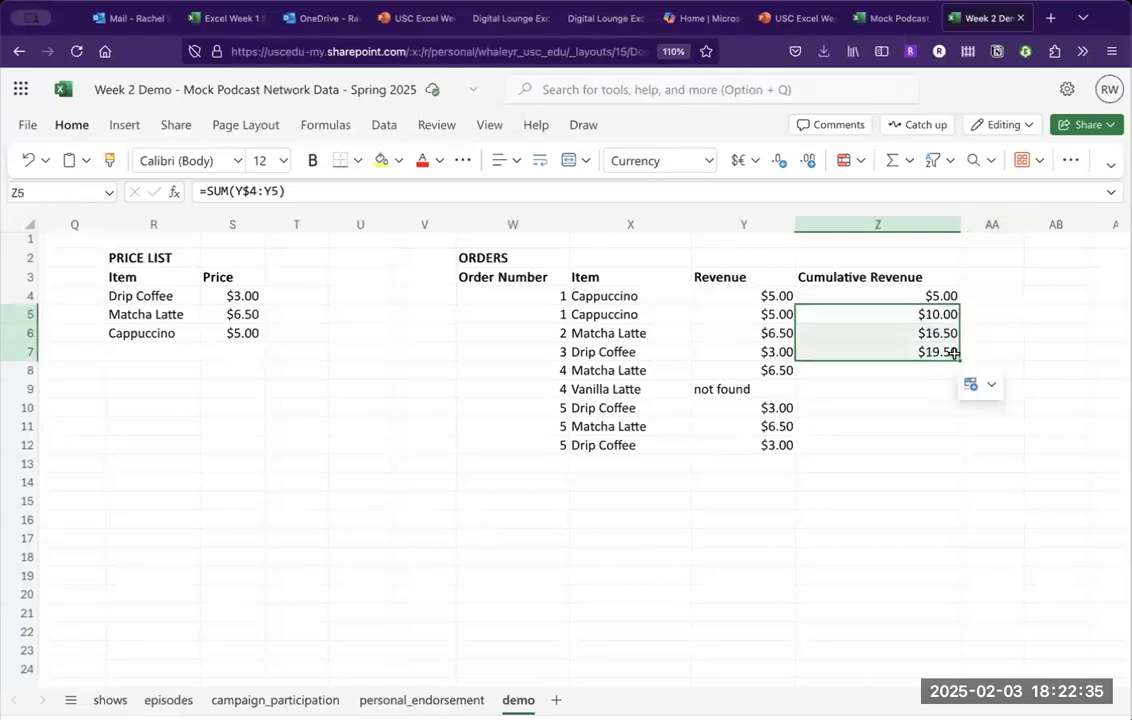
left_click(950, 356)
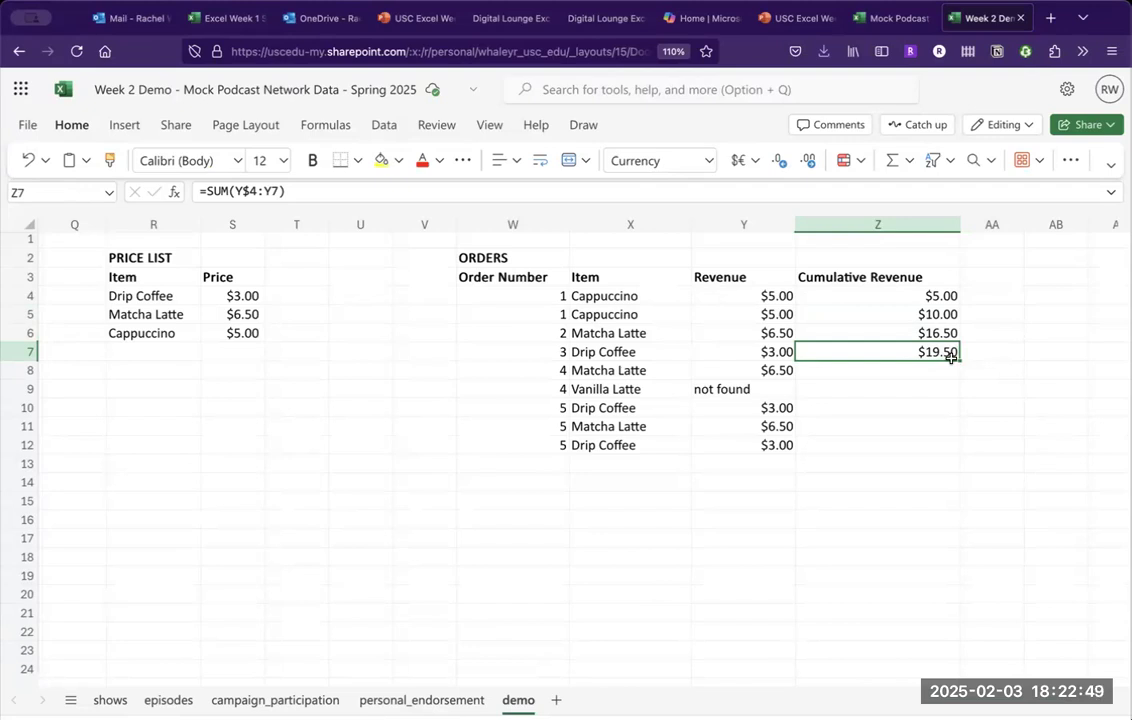
left_click_drag(961, 361, 953, 369)
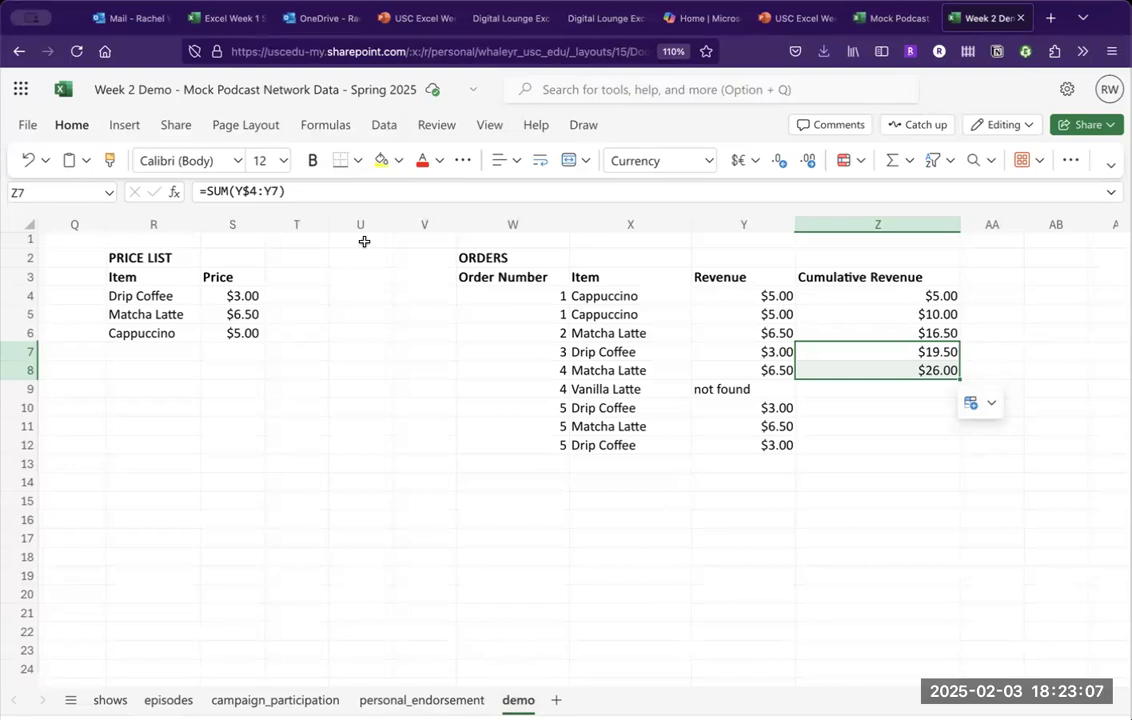
left_click(804, 15)
Scroll to the Activity part 4 slide, then go to the Mock Podcast Network Data workbook.
scroll(665, 467, "down", 1)
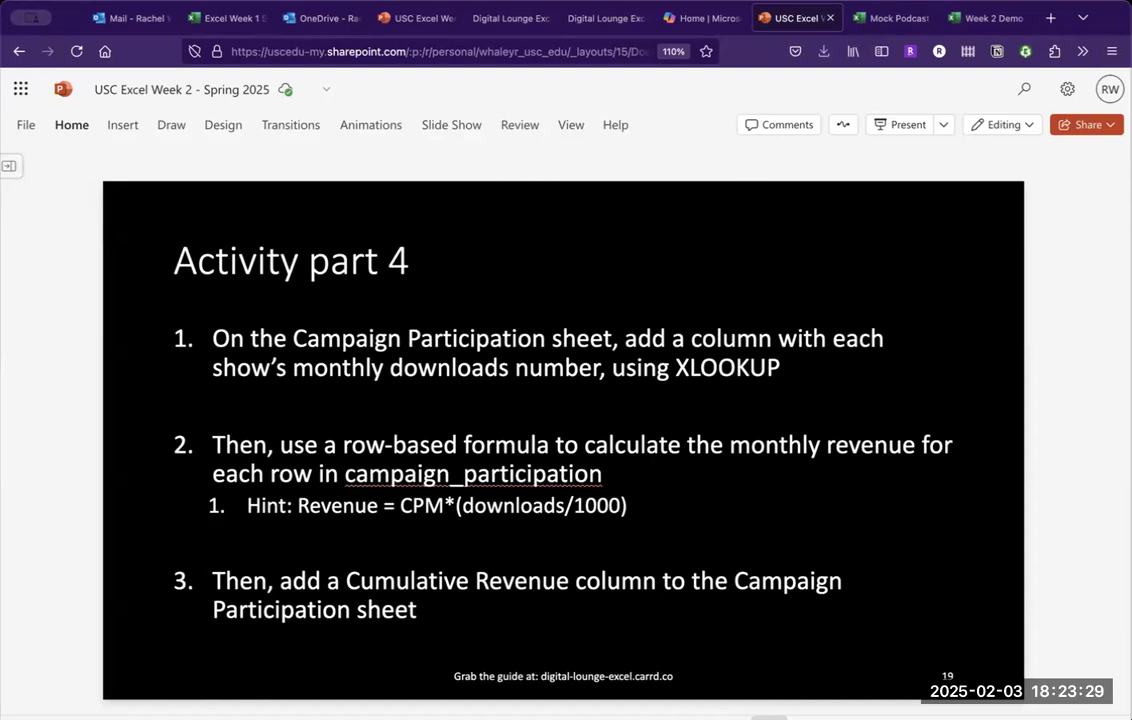
left_click(899, 19)
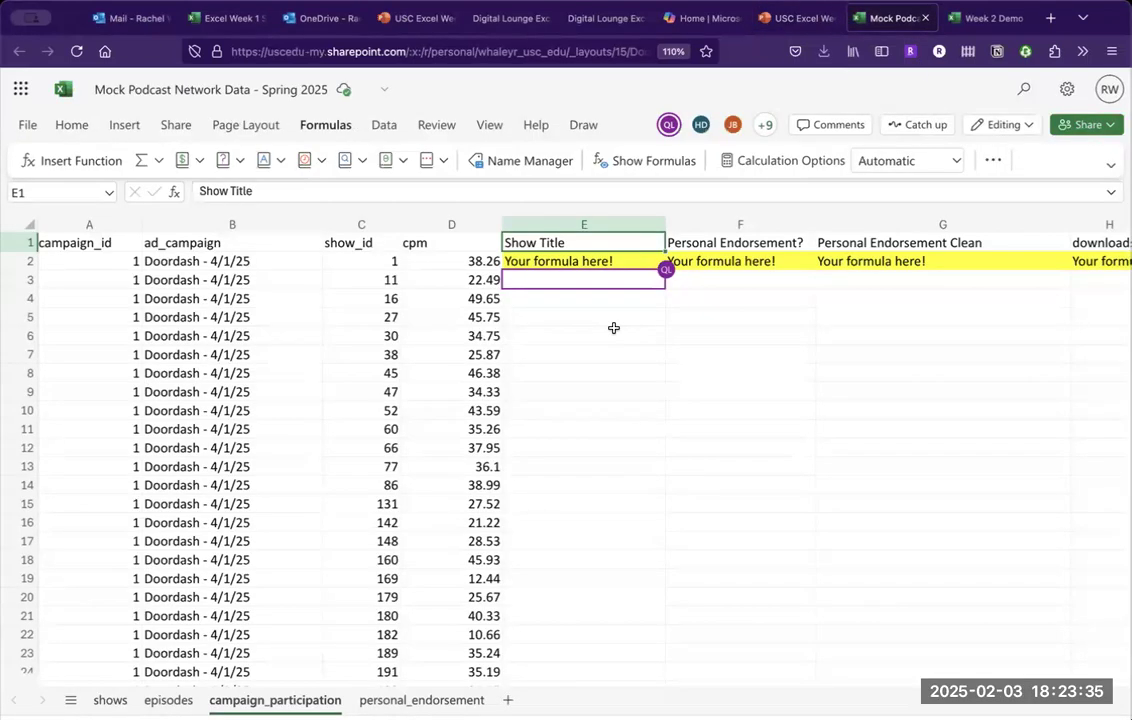
Browse the cpm values on campaign_participation, including 49.65 and the value in D6.
left_click(660, 302)
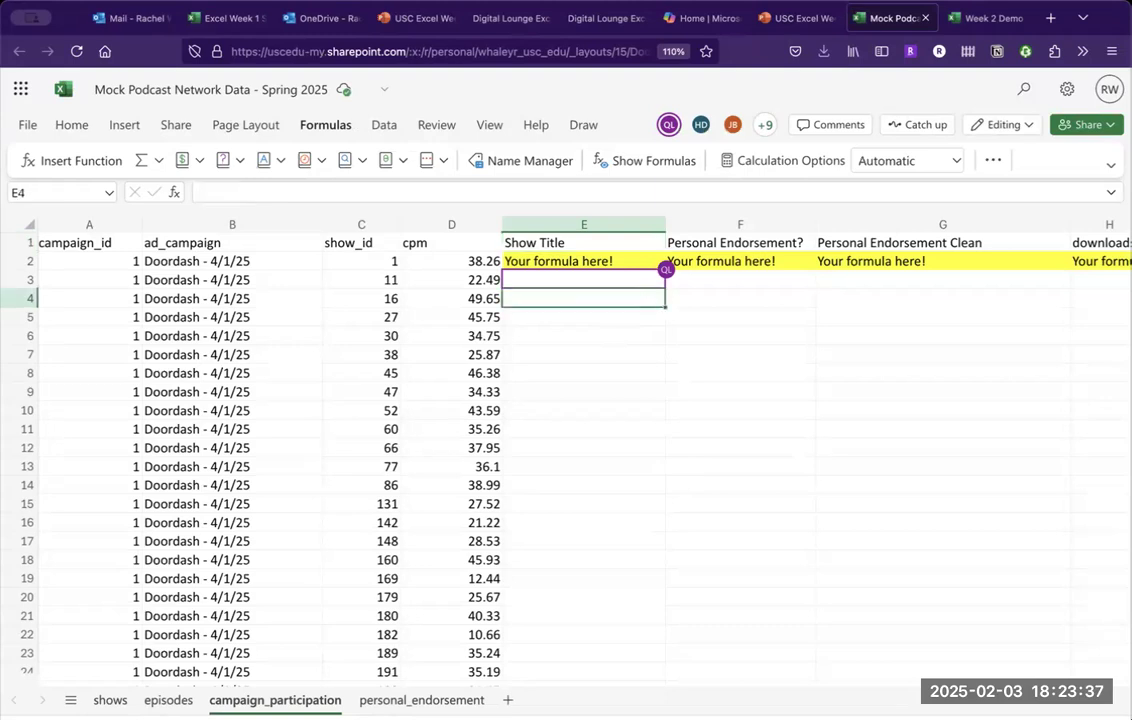
key("Right")
key("Left")
key("Left")
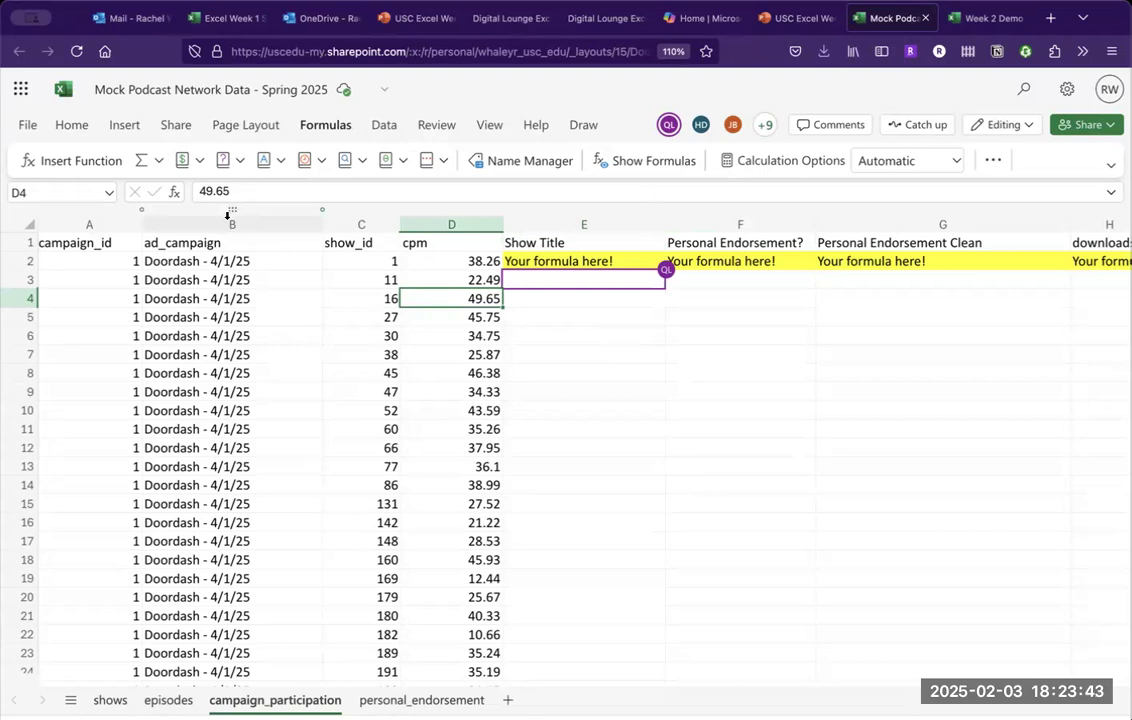
key("Up")
key("Up")
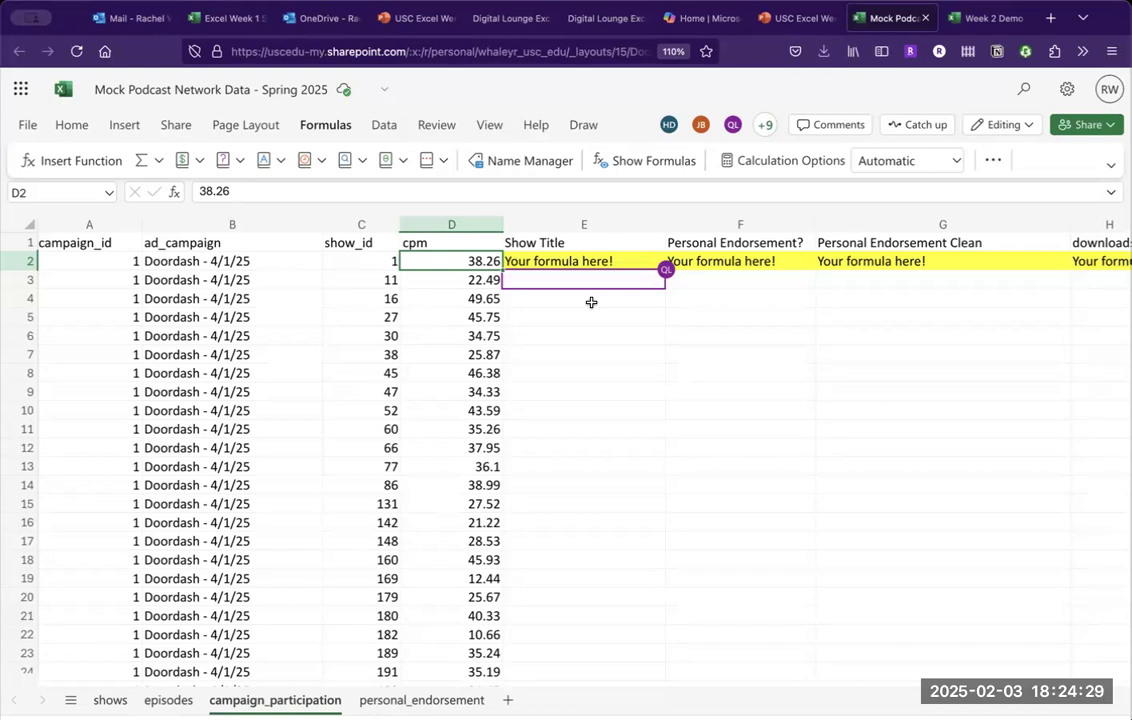
left_click(480, 331)
key("Up")
Point out the first show_id, then view the shows sheet before returning to the slide.
key("Up")
key("Up")
key("Left")
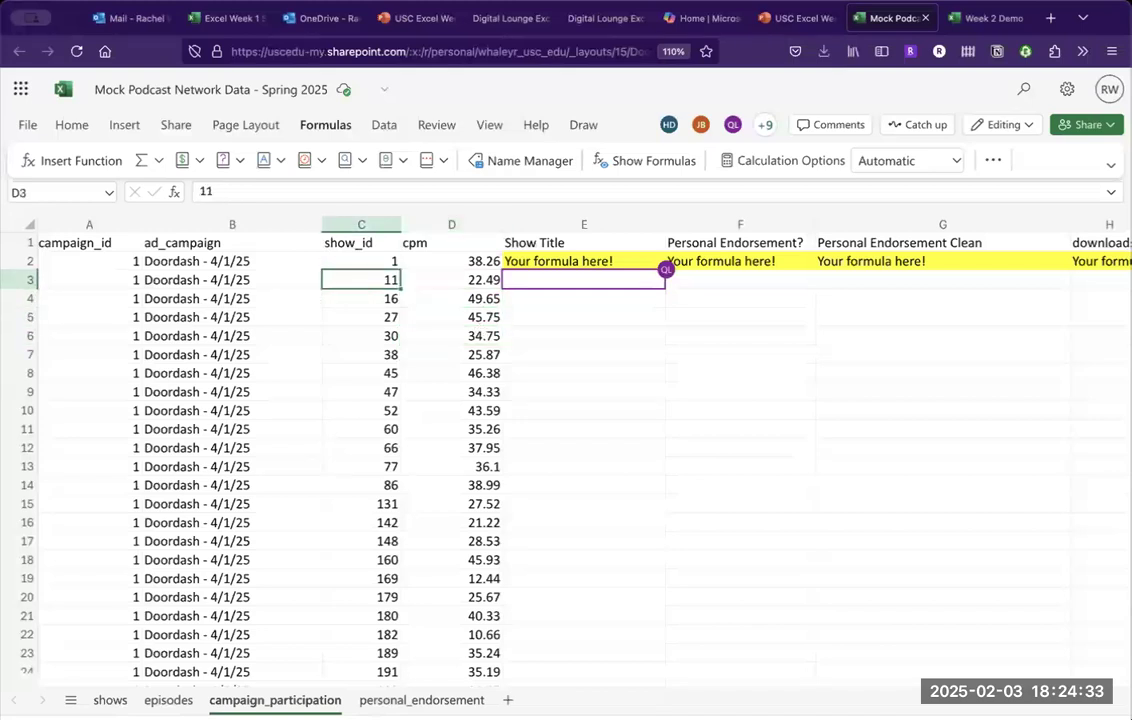
key("Up")
key("Right")
key("Left")
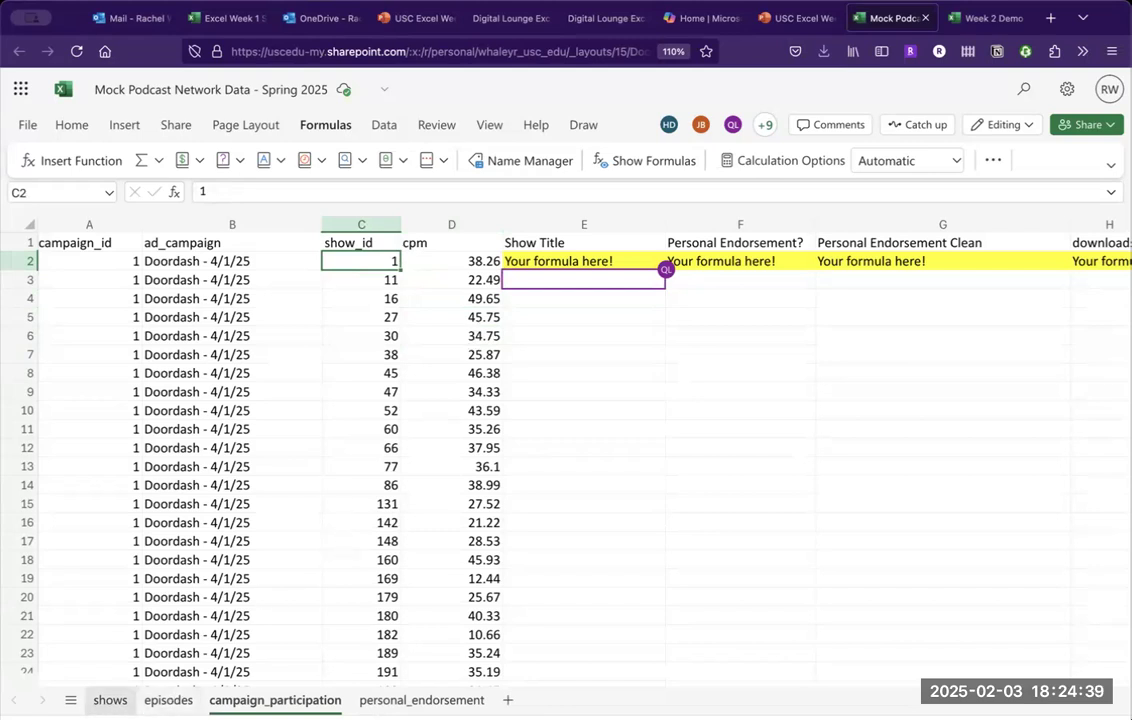
left_click(110, 700)
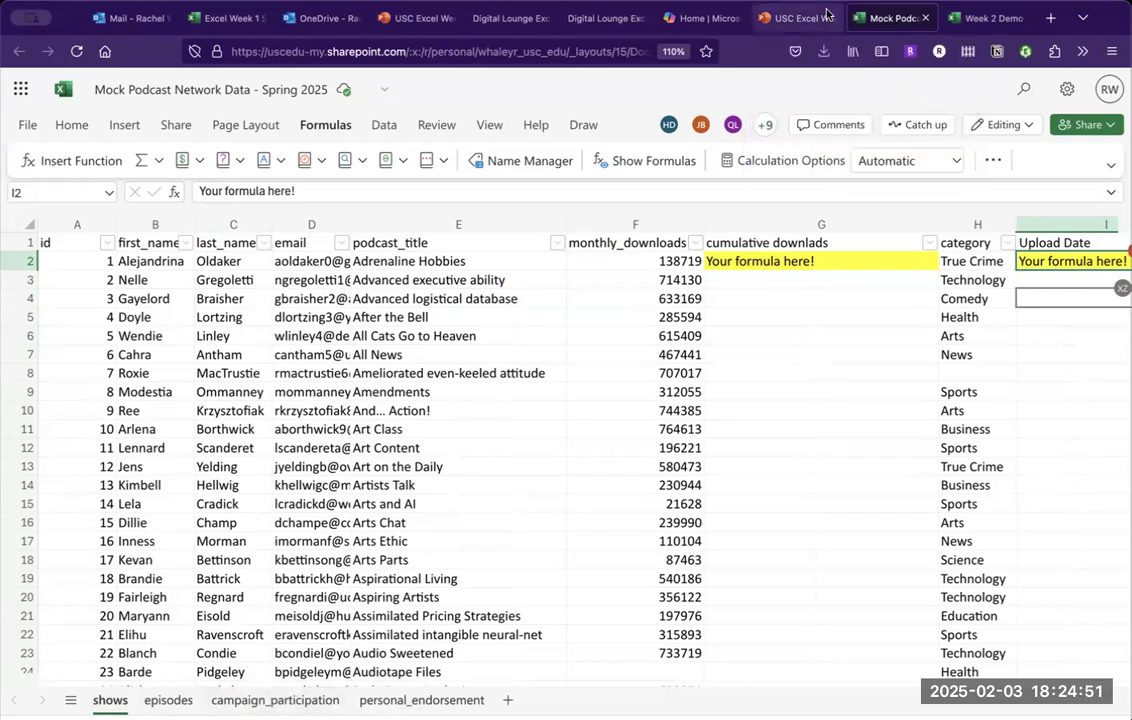
left_click(785, 18)
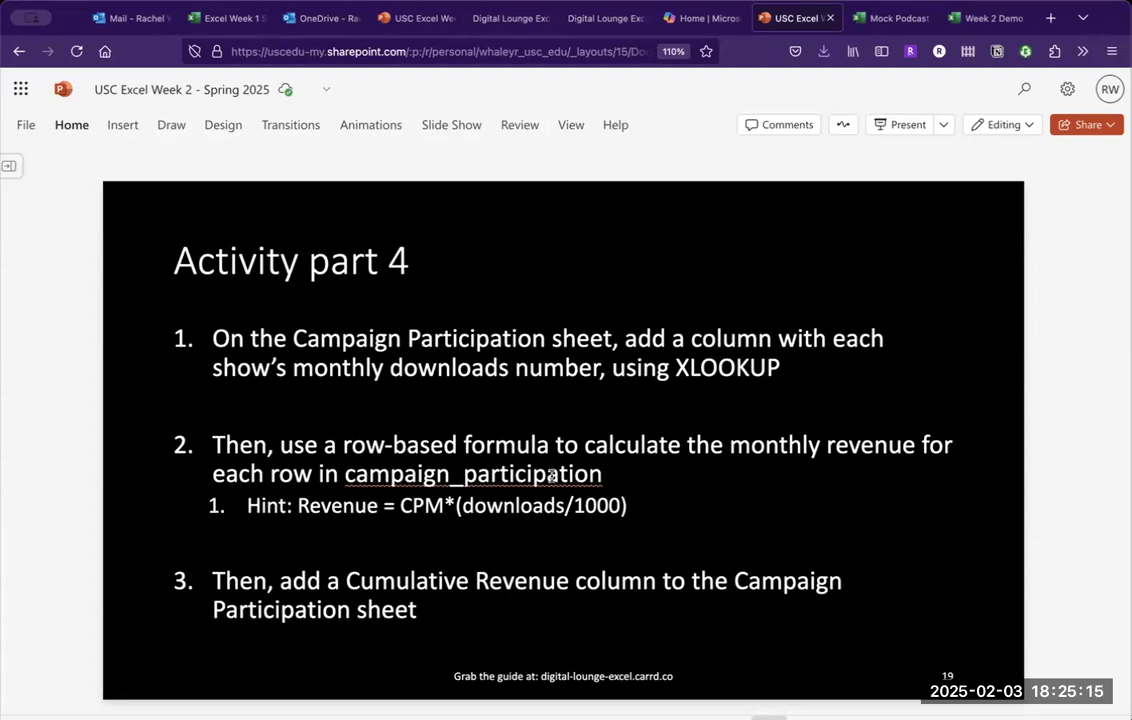
Highlight the demo's Cumulative Revenue values Z4:Z8, then view the shows sheet's formula placeholders.
left_click(988, 17)
left_click_drag(897, 296, 893, 361)
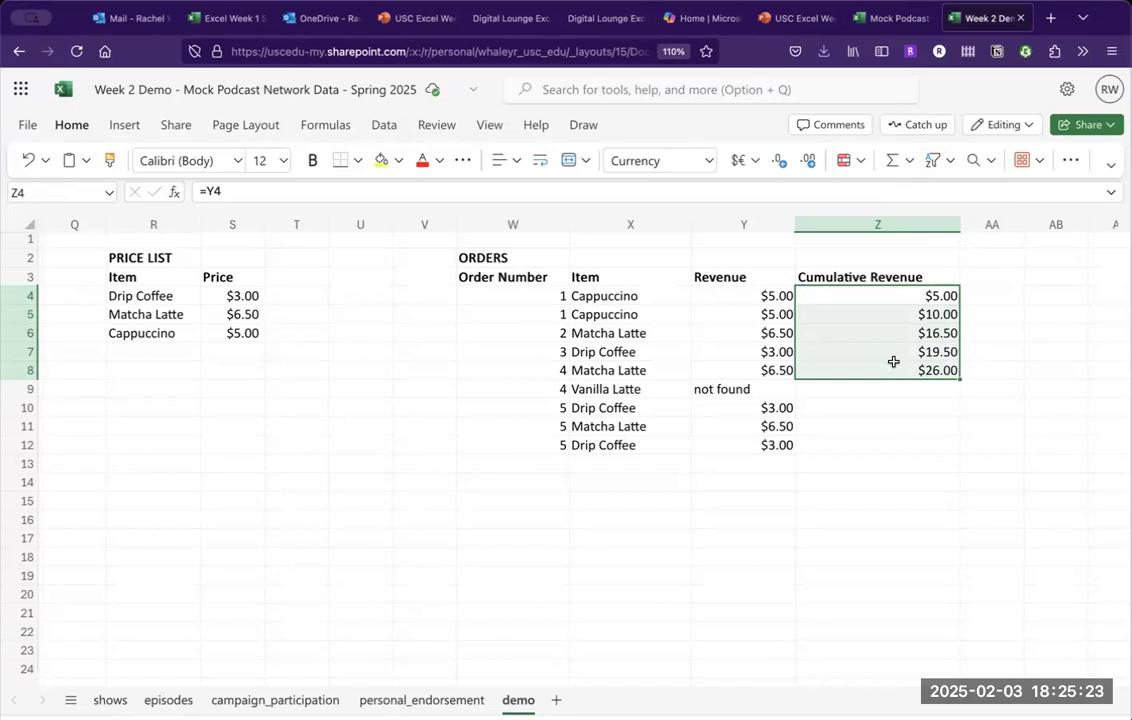
left_click(852, 17)
scroll(816, 298, "right", 5)
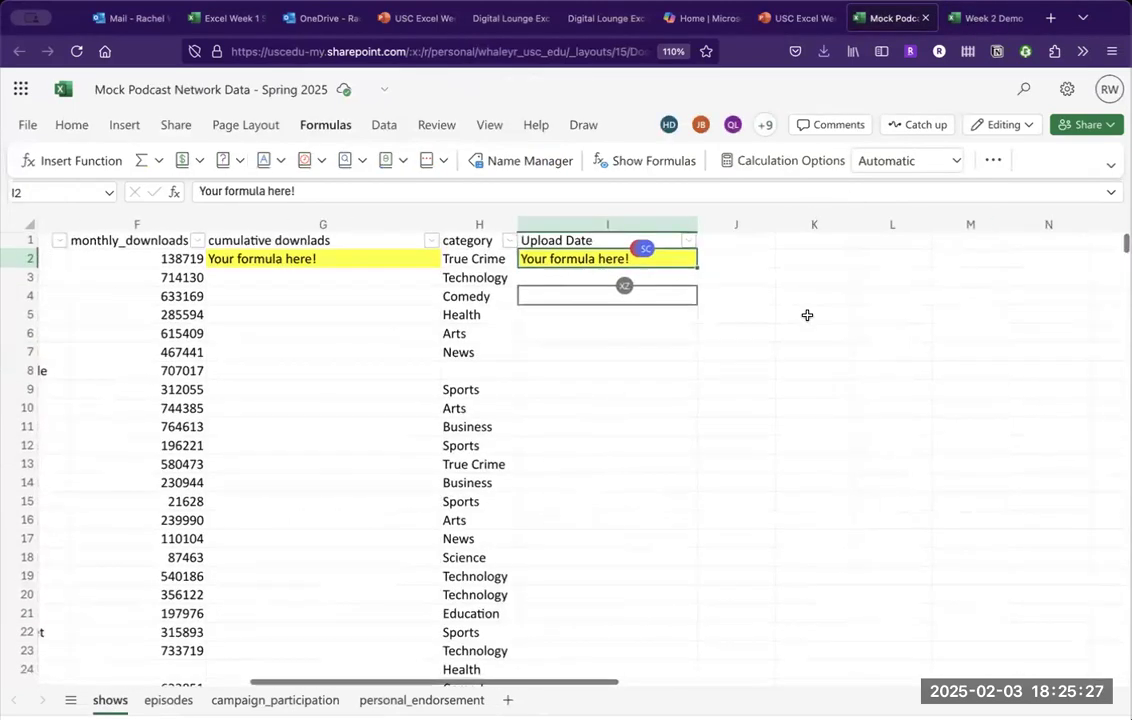
Highlight campaign_participation columns H to J (downloads, revenue, cumulative revenue), then return to the slide.
left_click(268, 700)
scroll(710, 321, "right", 5)
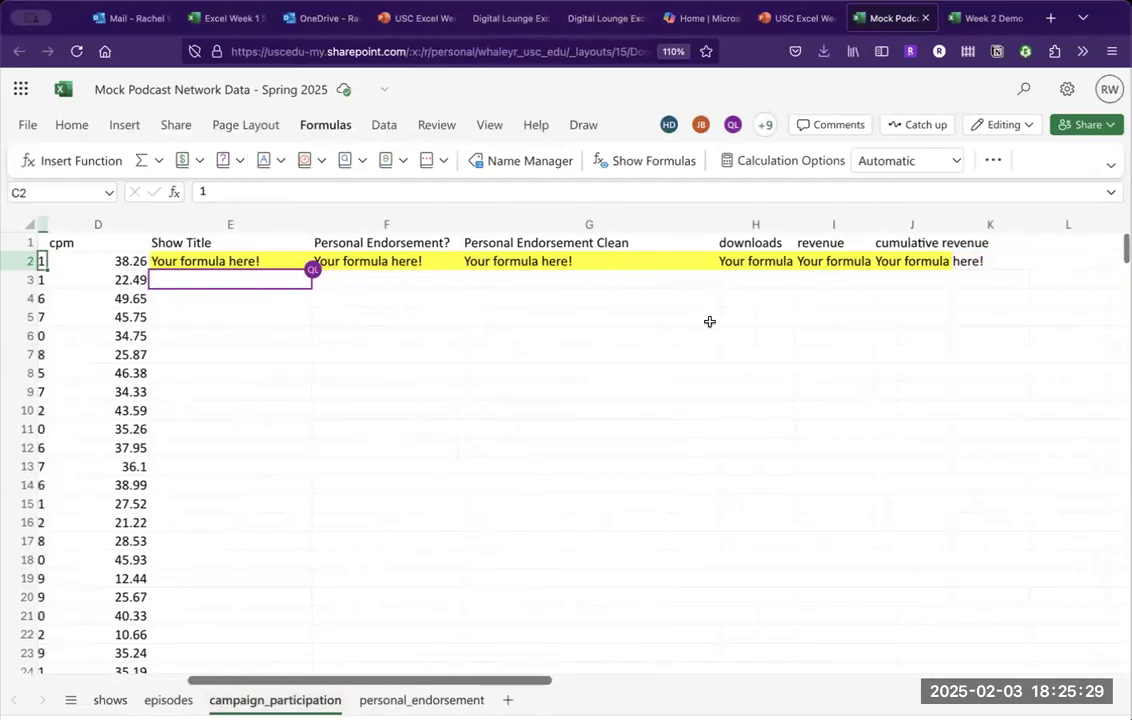
left_click_drag(765, 217, 912, 226)
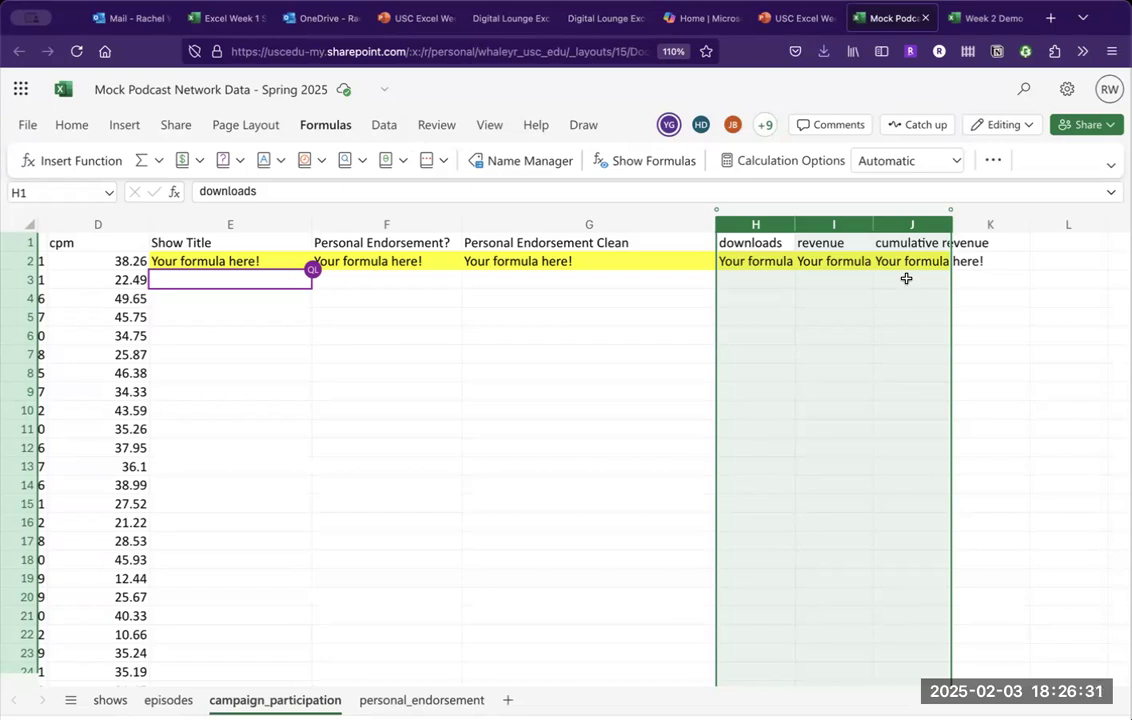
left_click(803, 22)
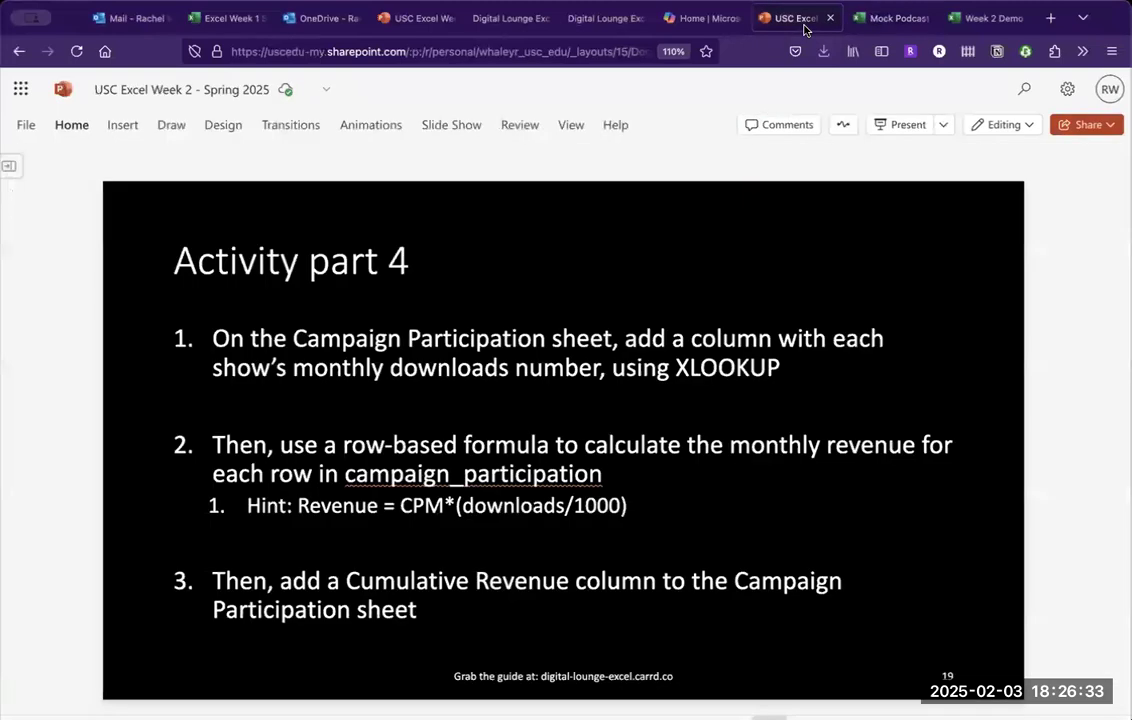
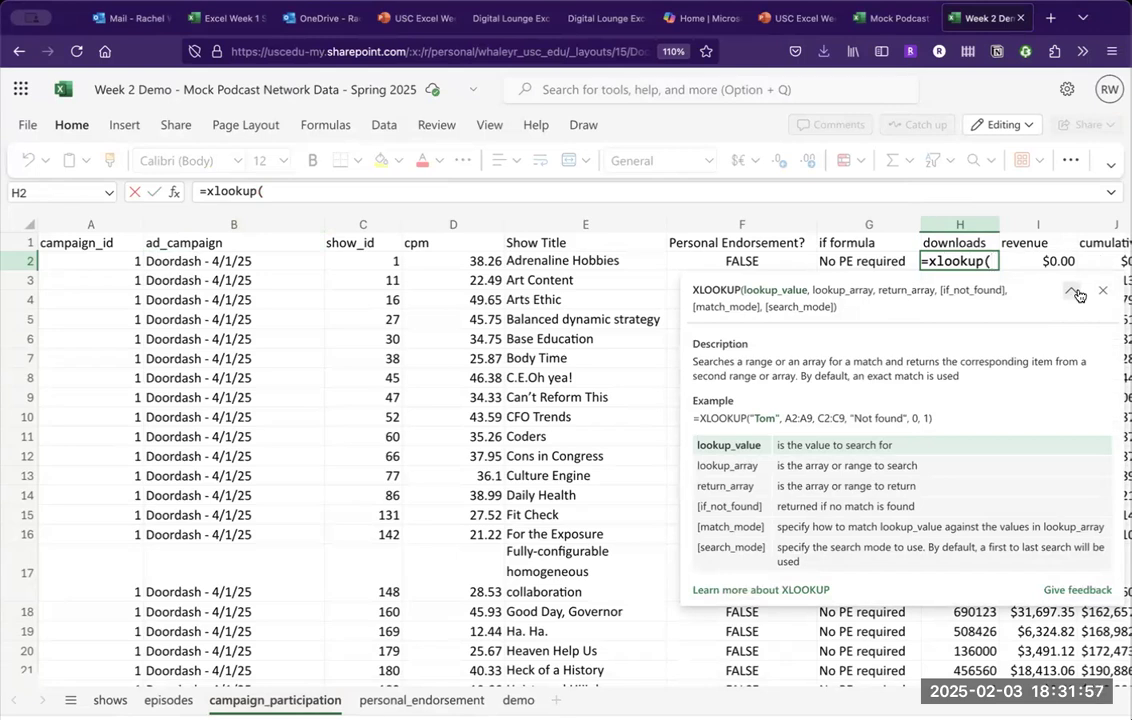
Enter =XLOOKUP(C2,shows!A:A,shows!F:F,0) in H2 to pull show 1's monthly downloads.
left_click(362, 260)
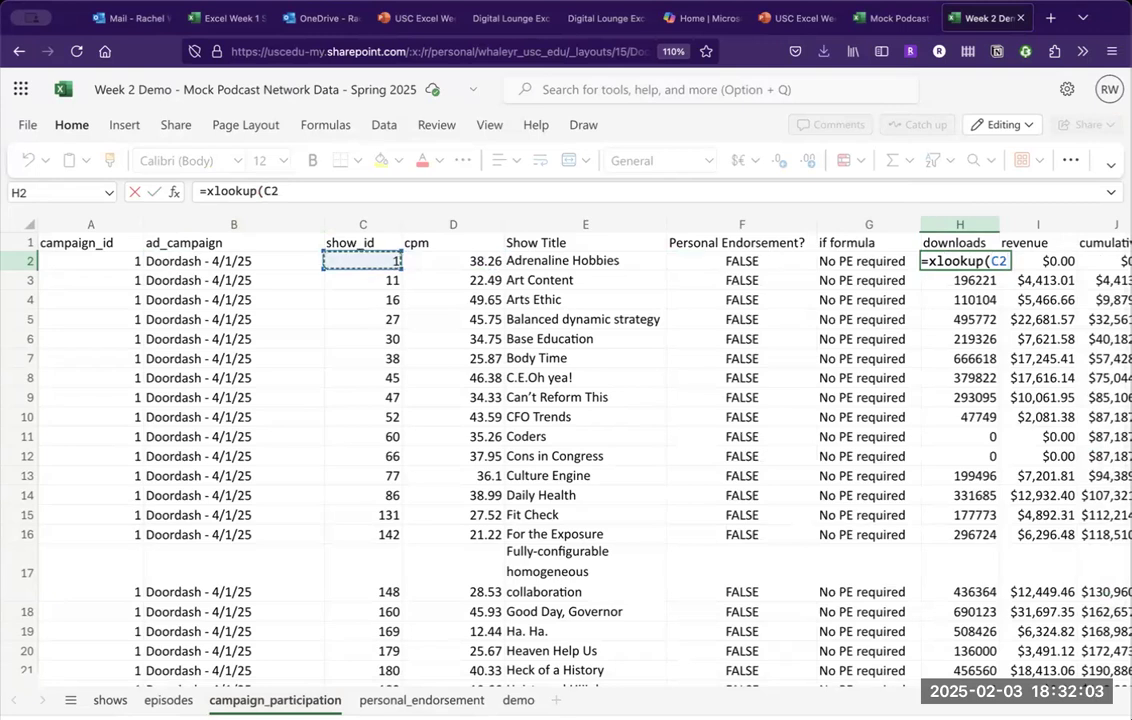
type(",")
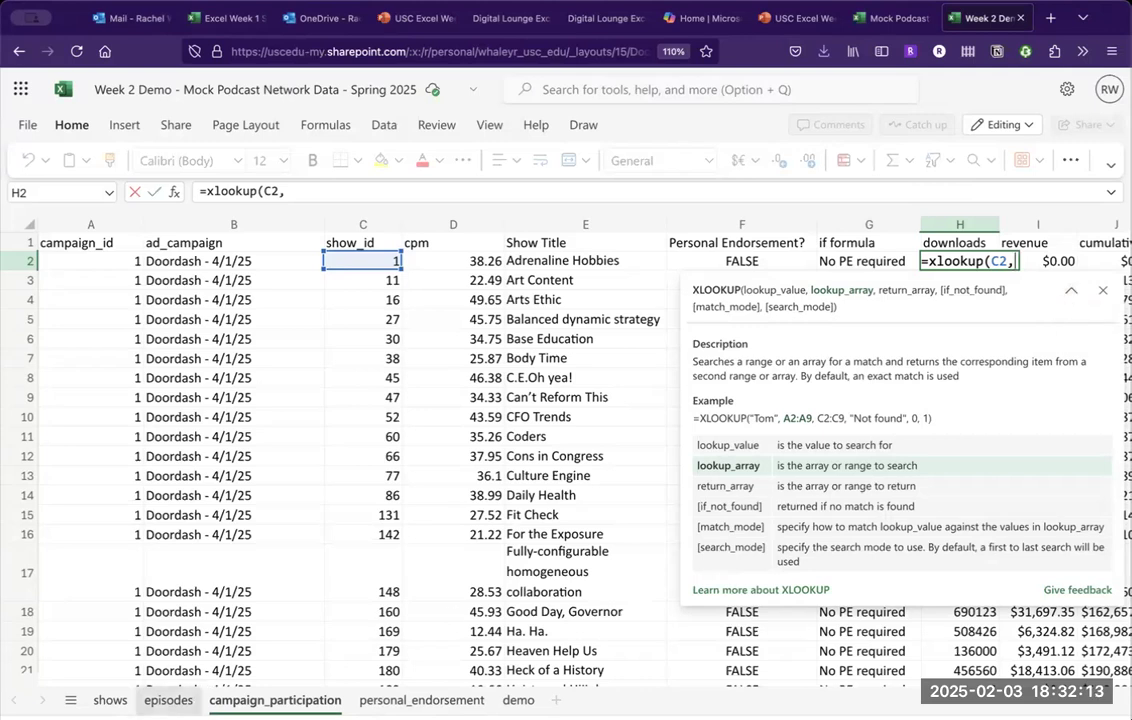
left_click(110, 700)
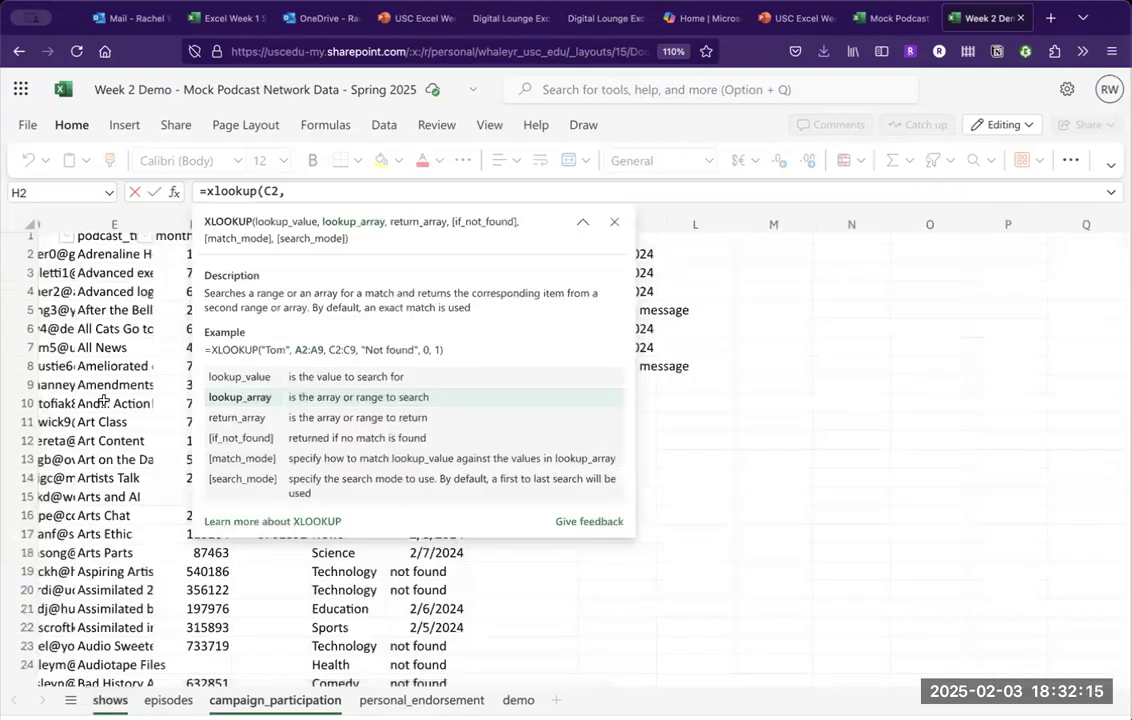
scroll(104, 400, "left", 5)
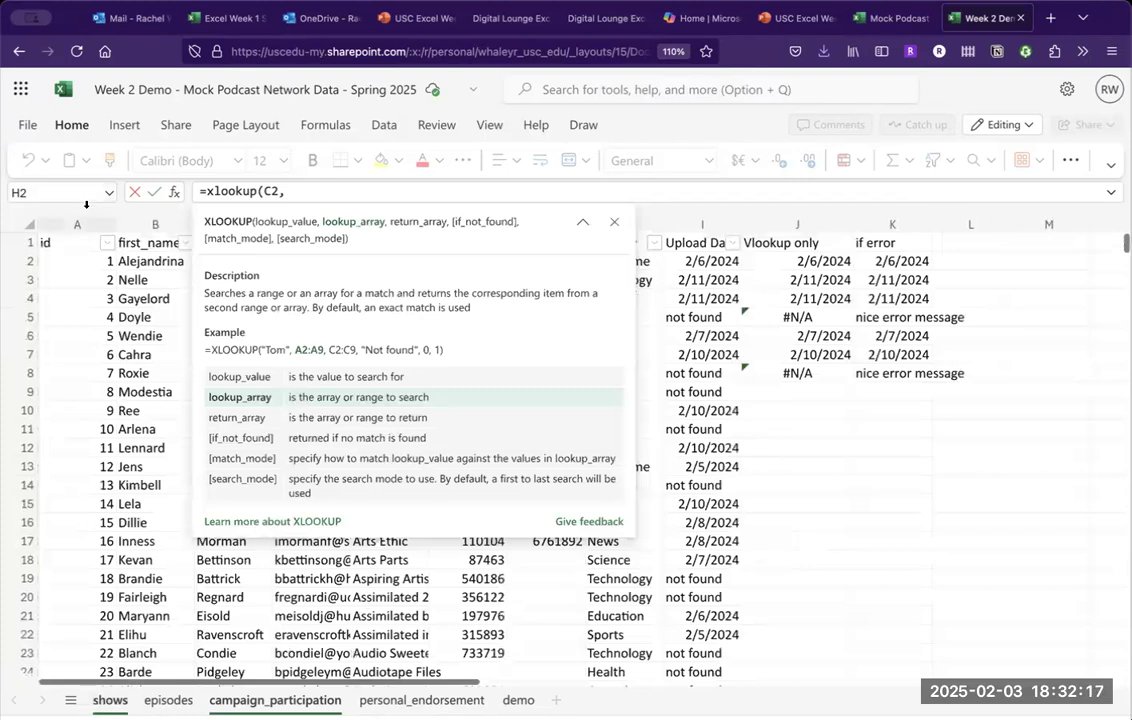
left_click(81, 218)
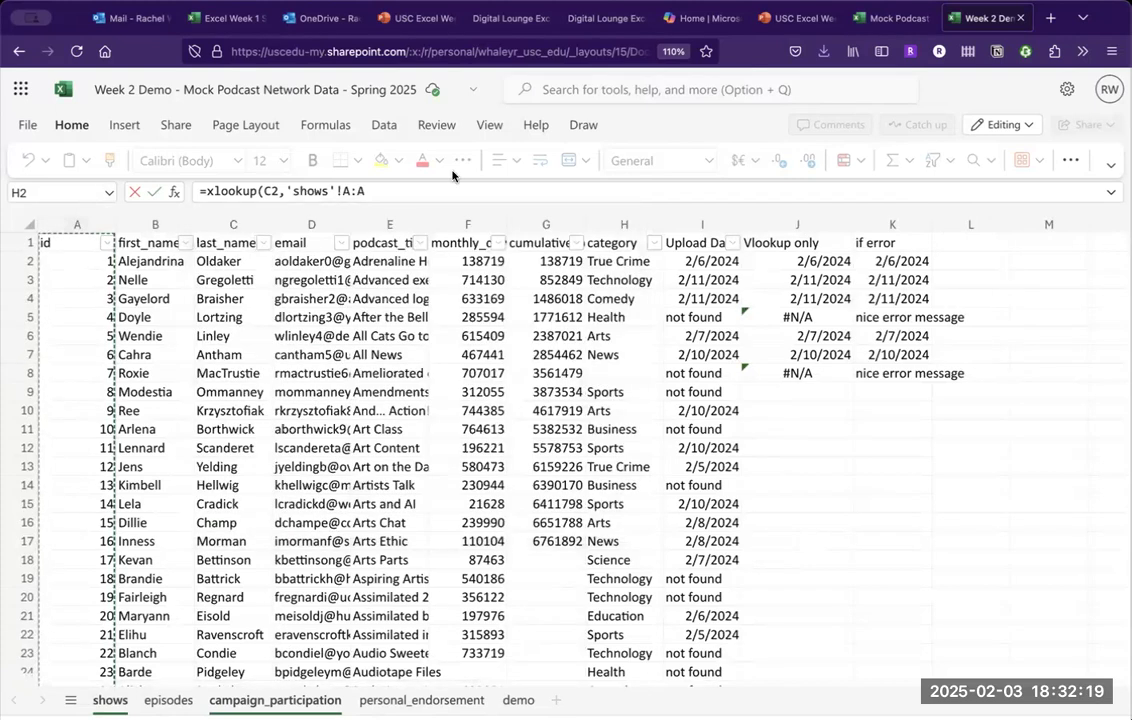
left_click(439, 185)
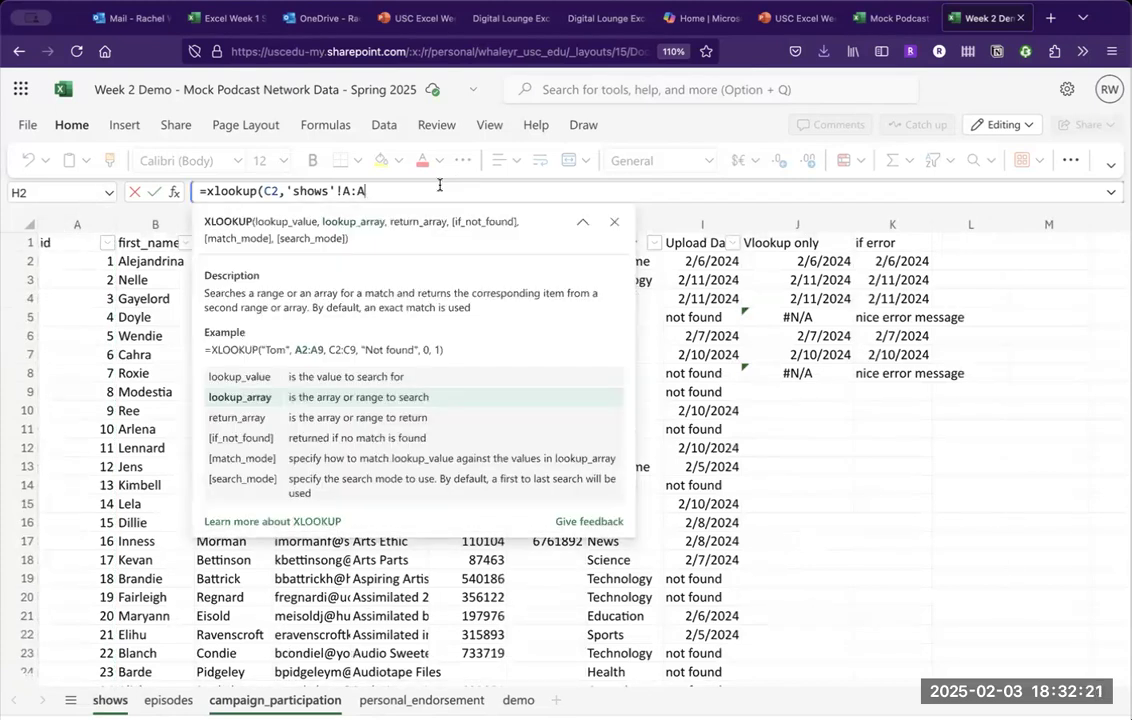
type(",")
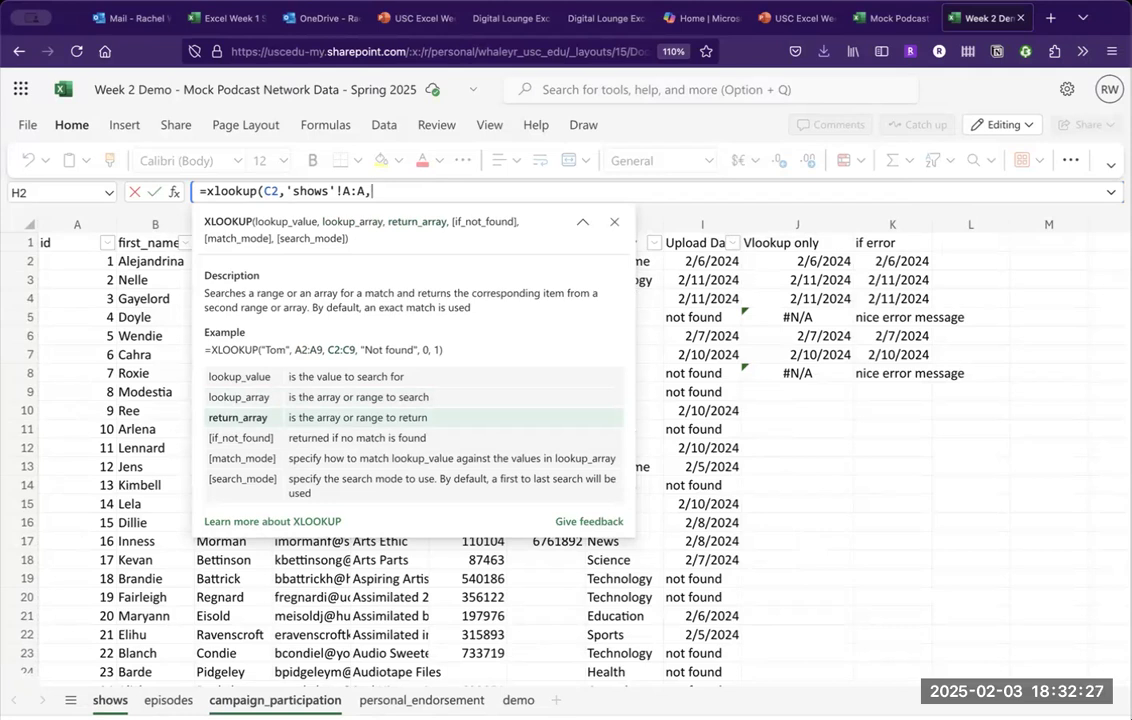
left_click(582, 223)
left_click(614, 222)
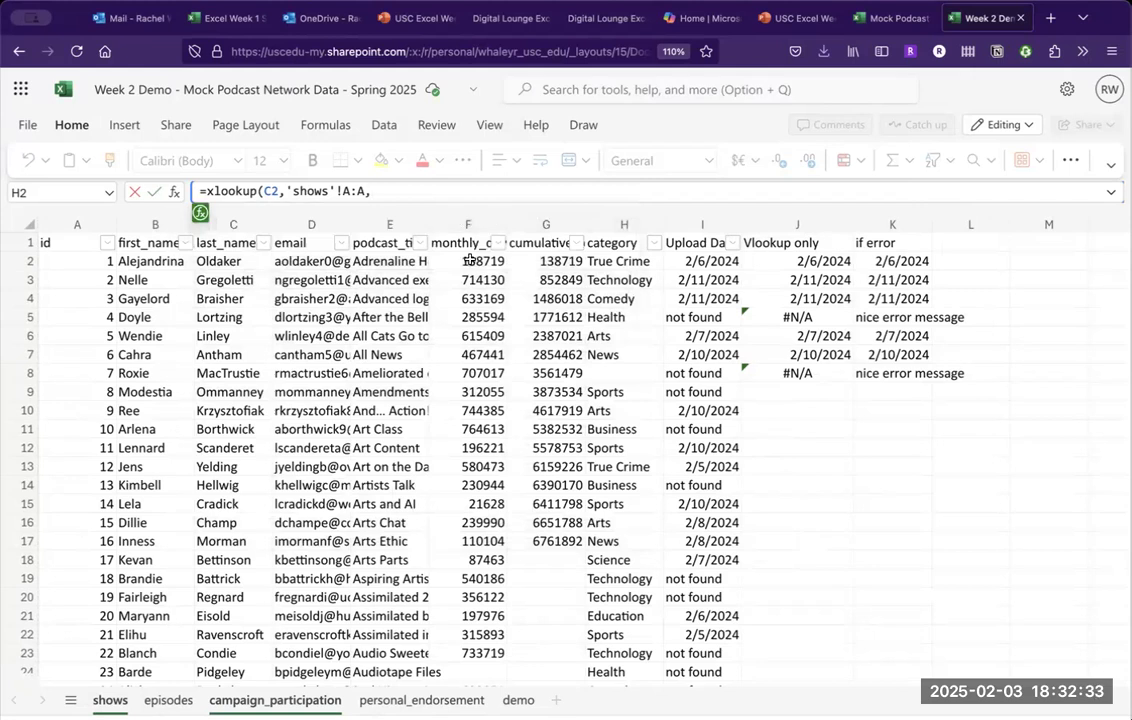
left_click(475, 223)
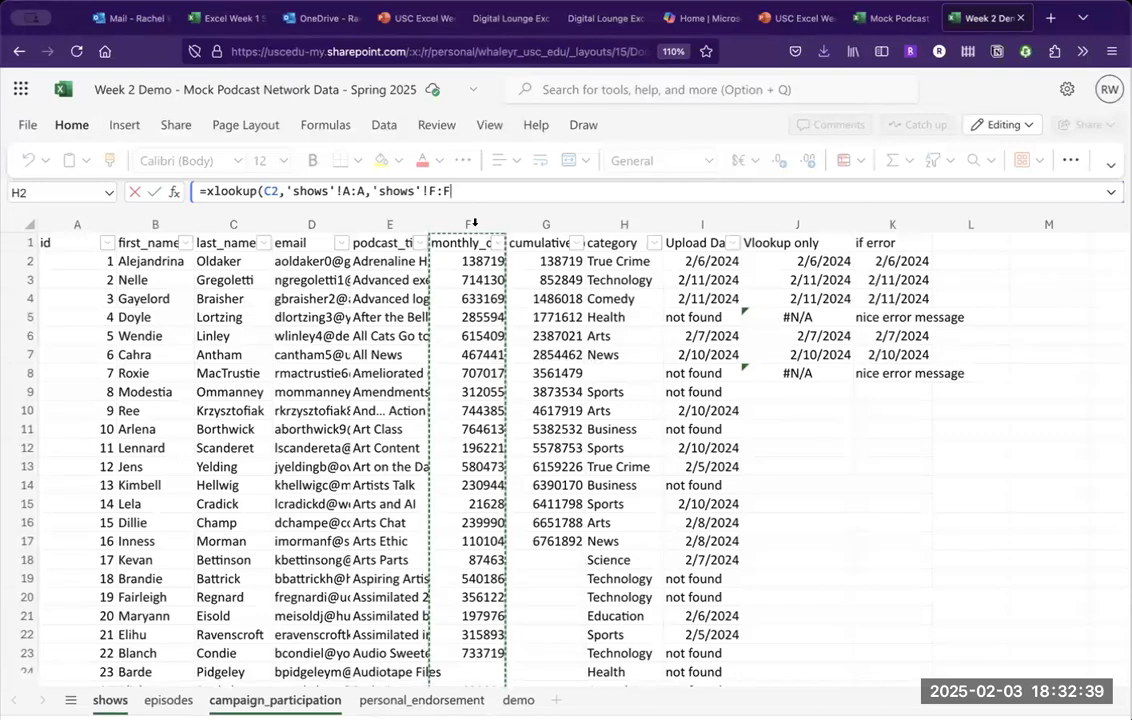
type(",")
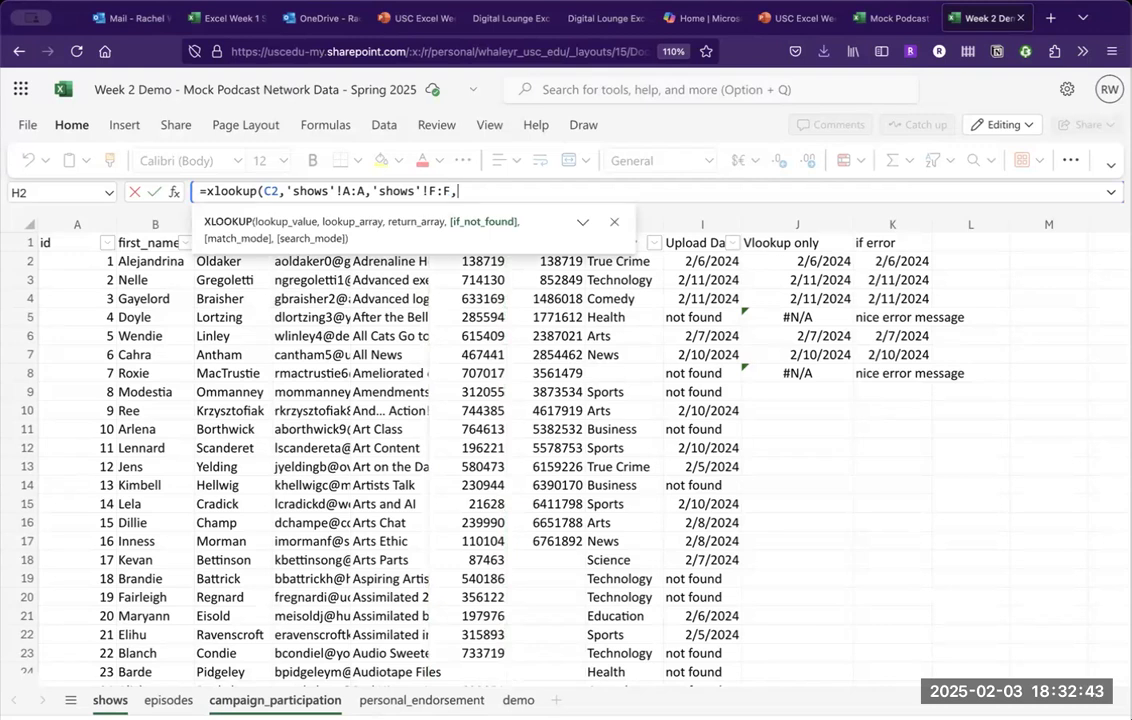
type("0)")
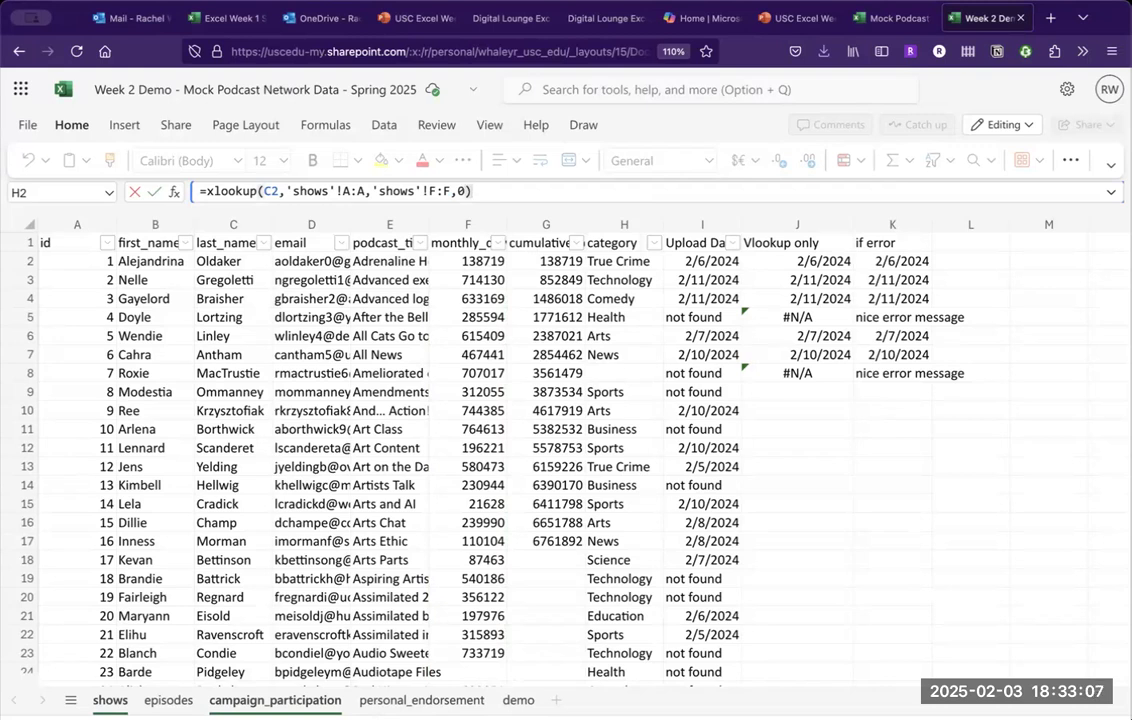
key("Return")
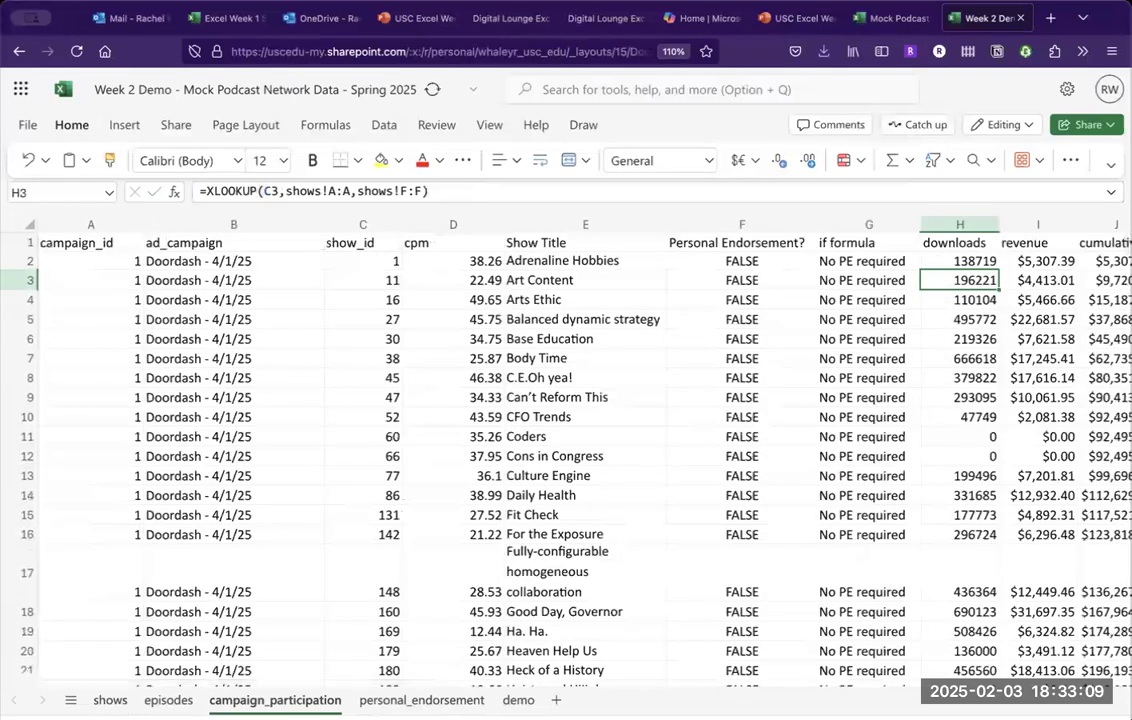
Check H2's finished lookup formula, which returns 138719.
left_click(977, 259)
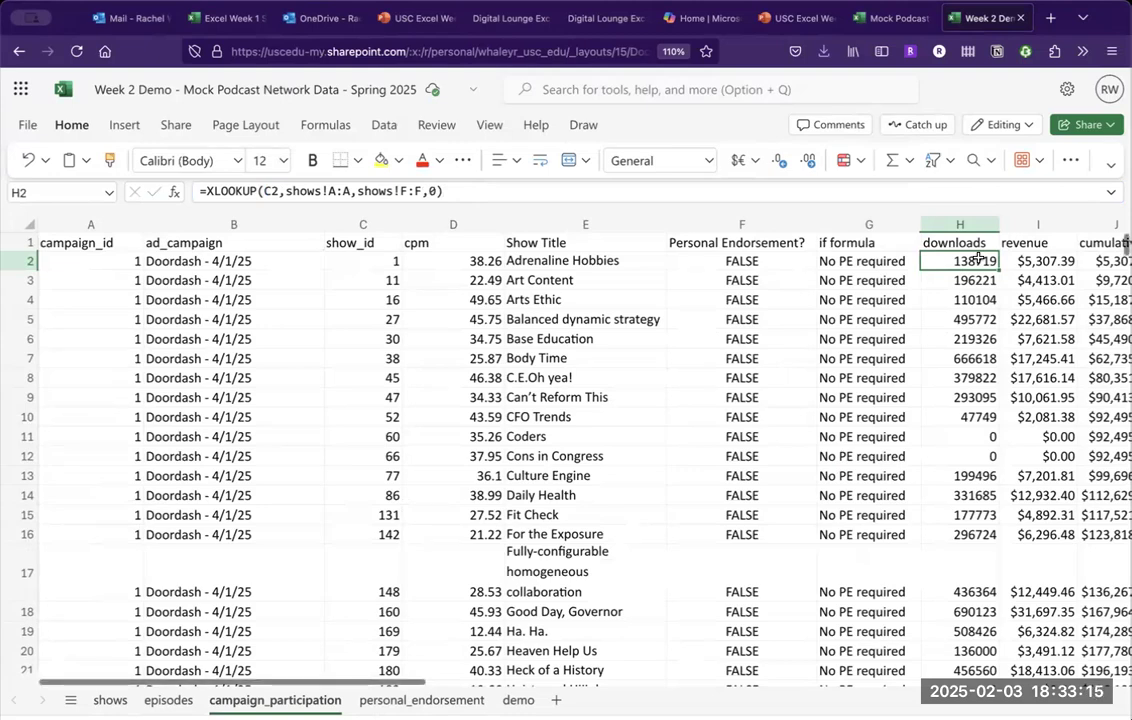
scroll(977, 259, "right", 1)
scroll(977, 259, "right", 5)
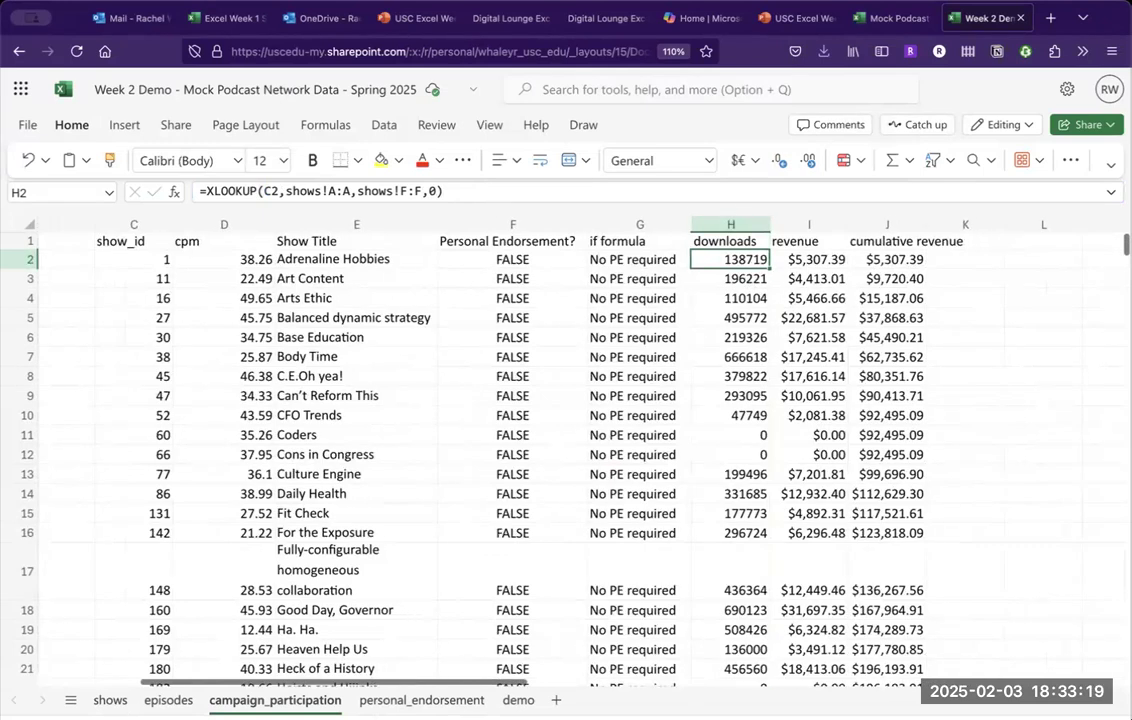
mouse_move(783, 18)
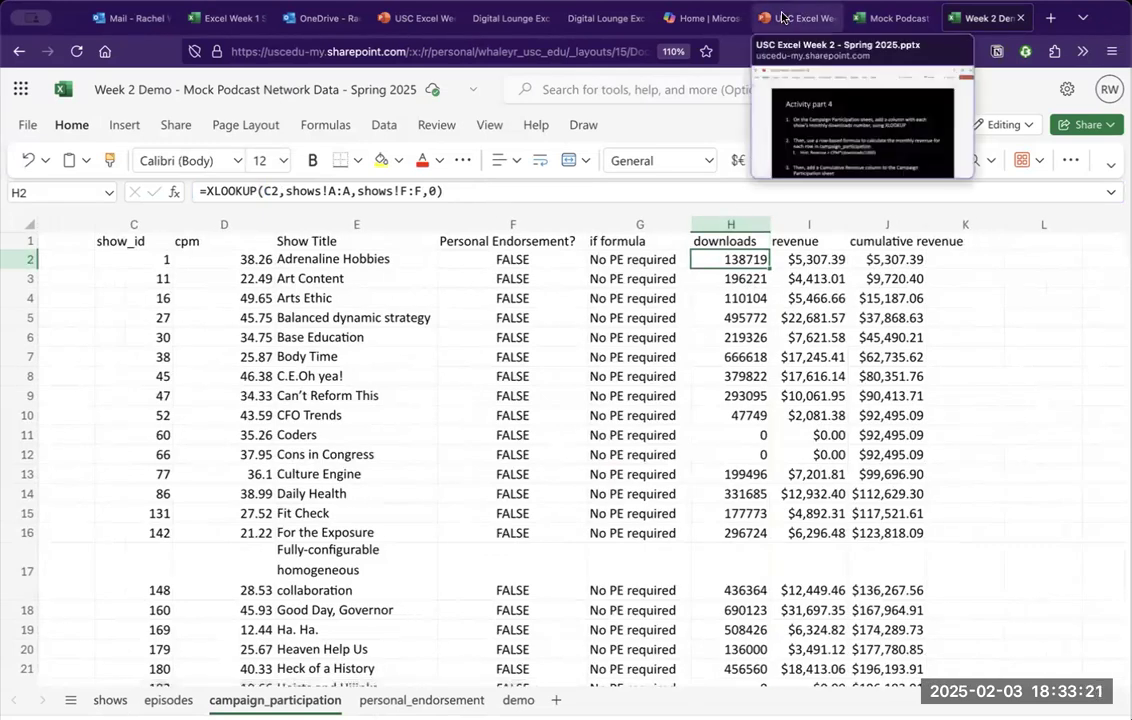
left_click(783, 18)
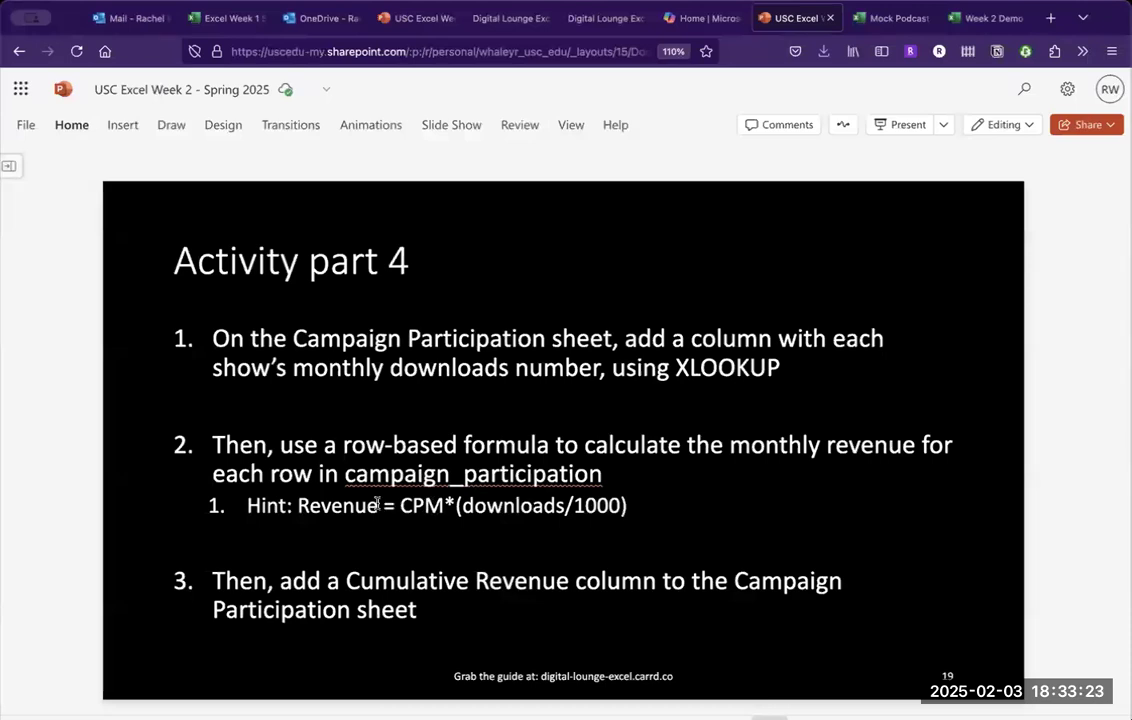
left_click_drag(380, 505, 627, 510)
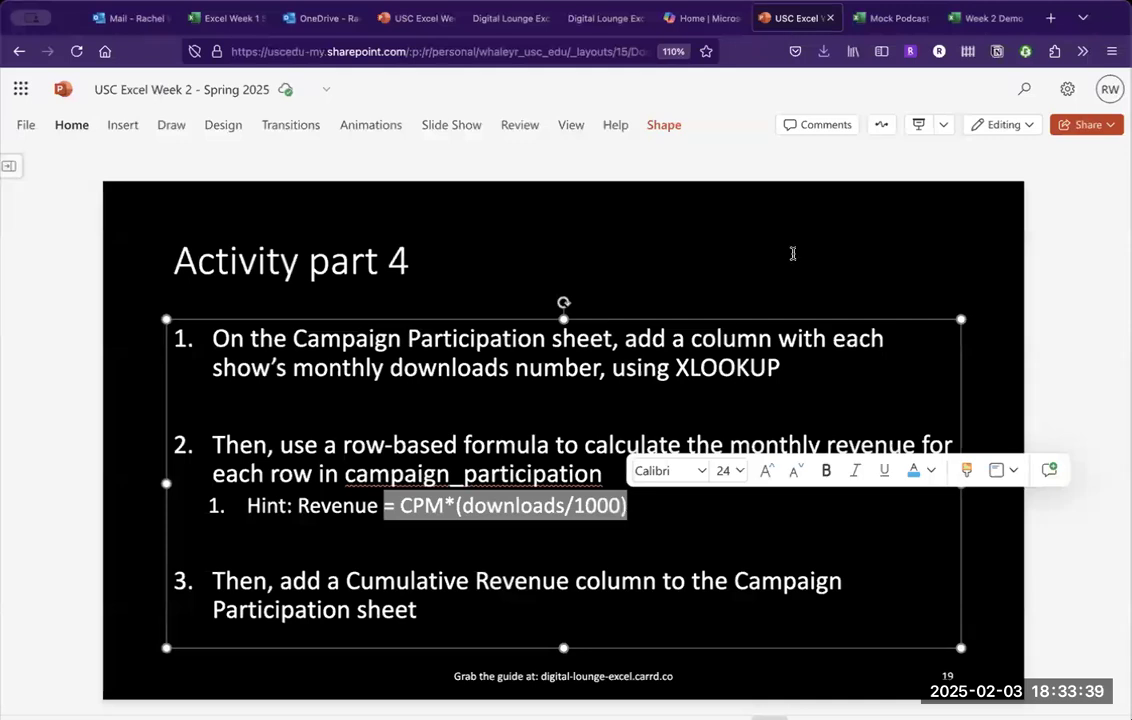
left_click(986, 19)
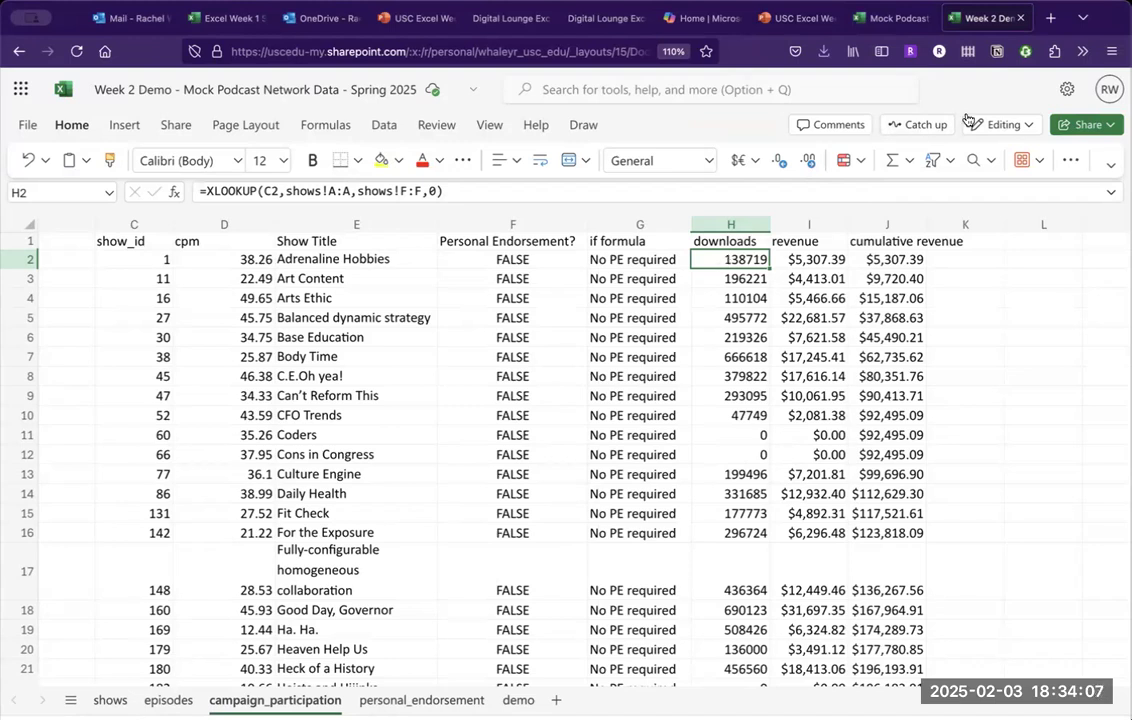
Start the cumulative revenue column, setting J2 to I2 and trying a SUM running total in J3.
left_click(898, 258)
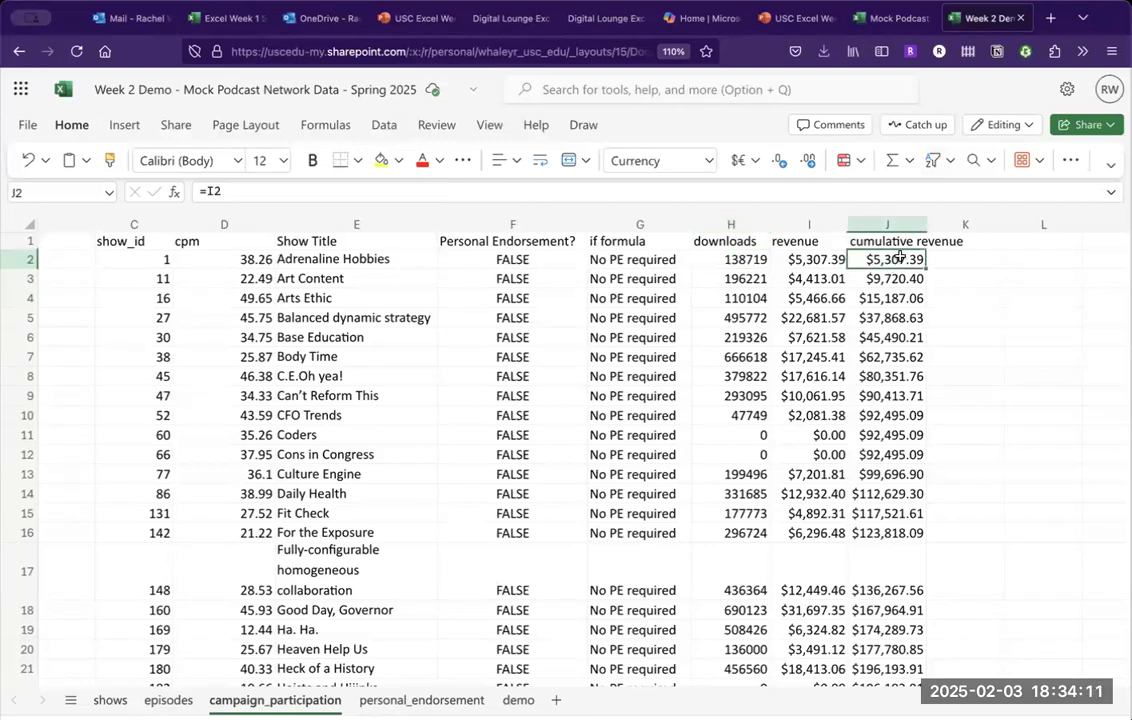
type("=")
key("Left")
key("Return")
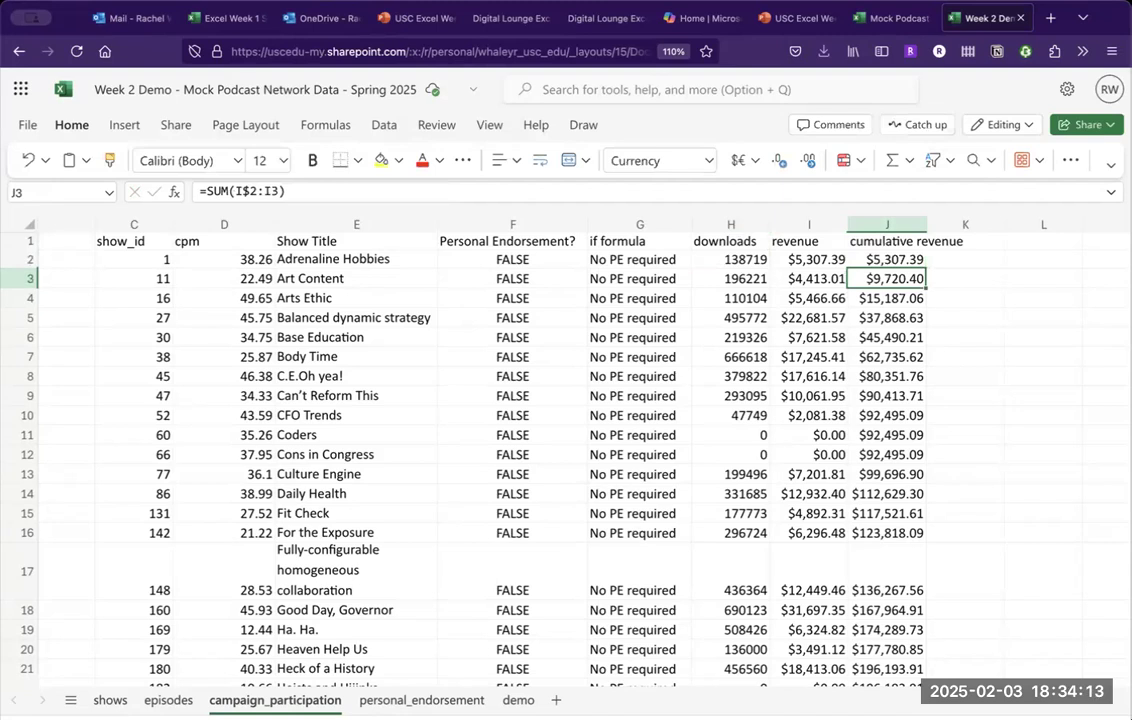
type("=")
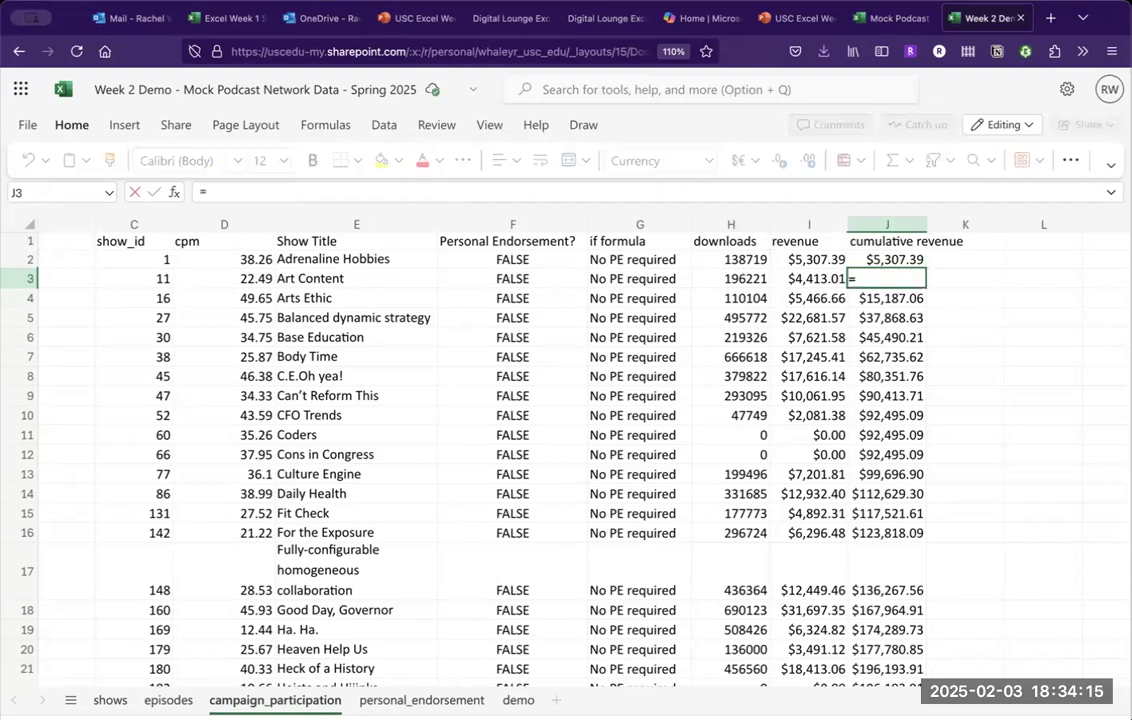
type("sum(")
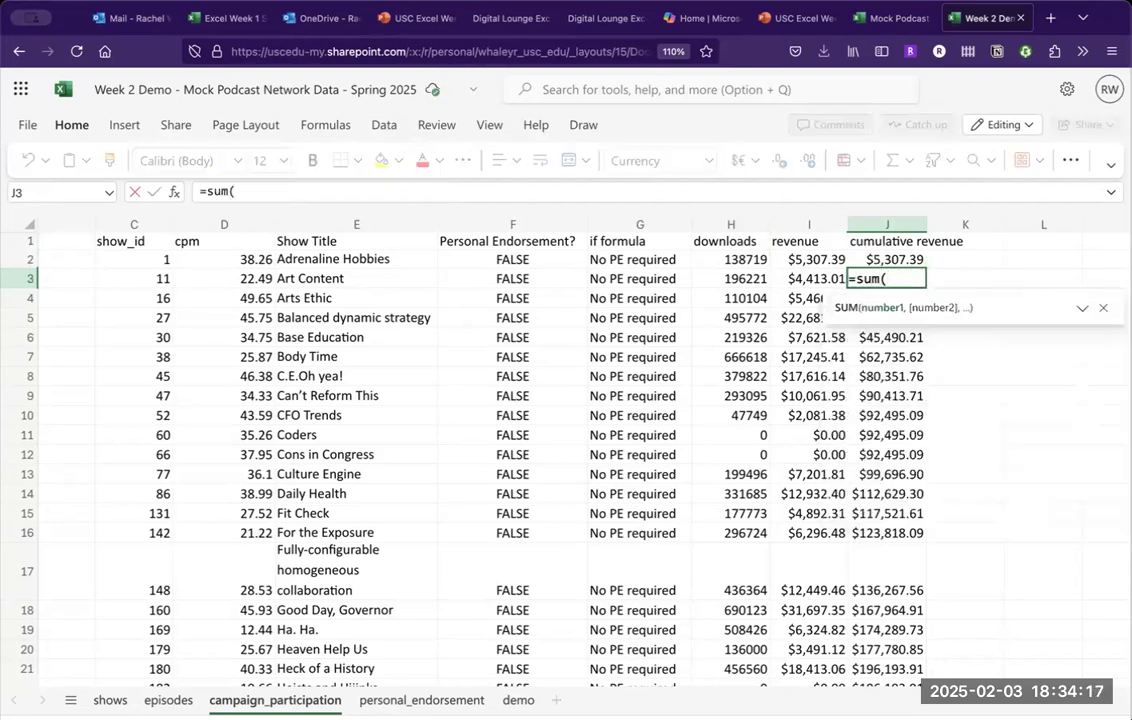
type("I2")
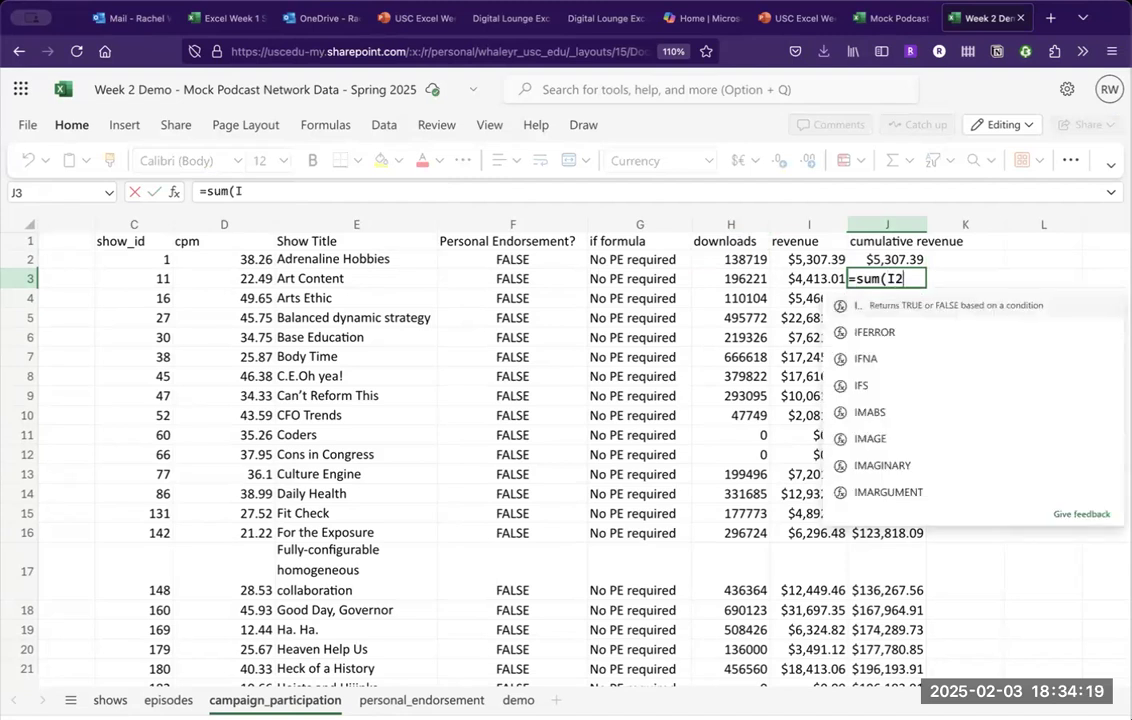
key("Left")
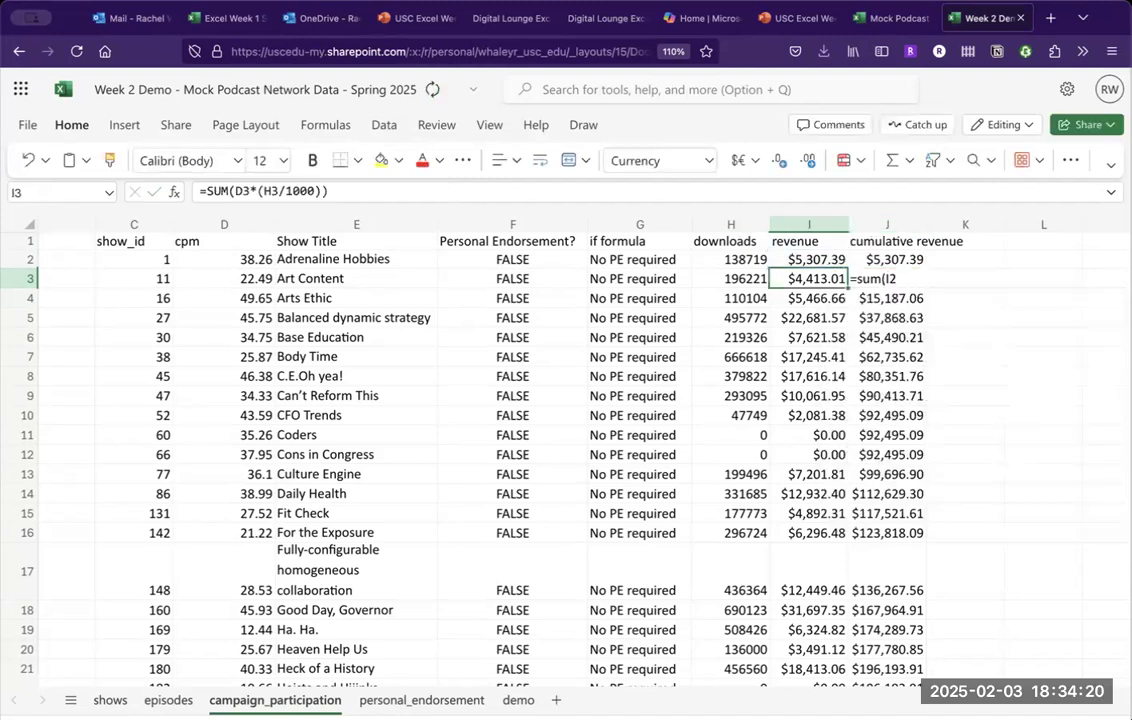
left_click(920, 280)
left_click(240, 191)
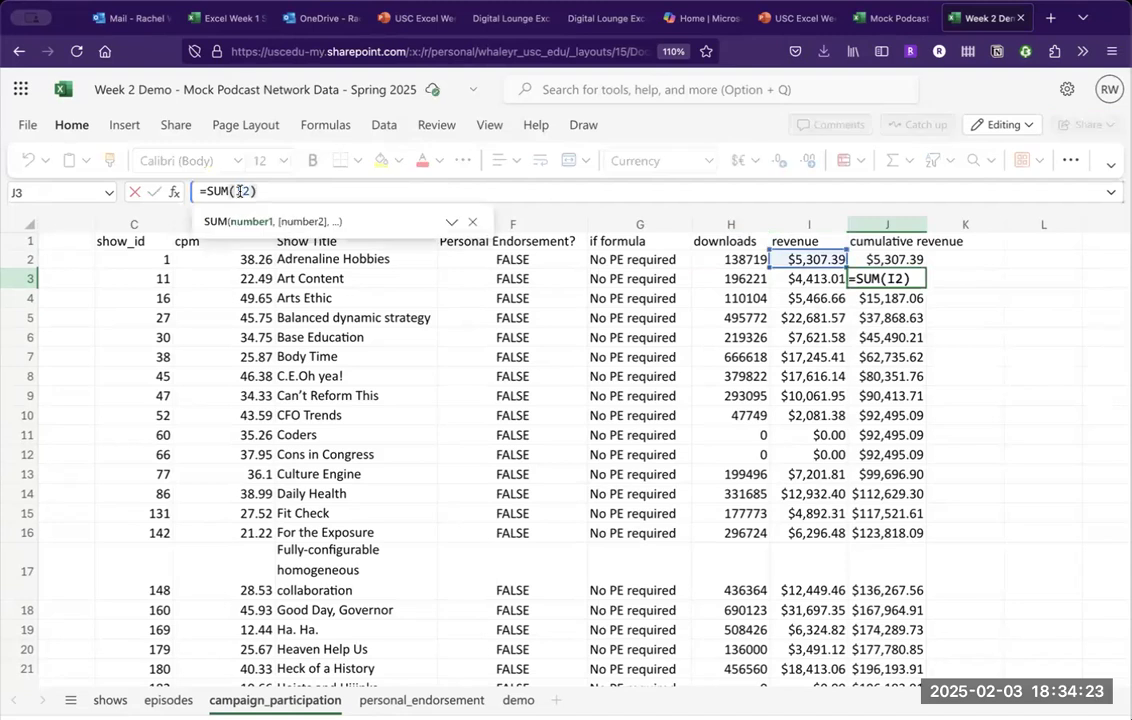
type("$")
type(":")
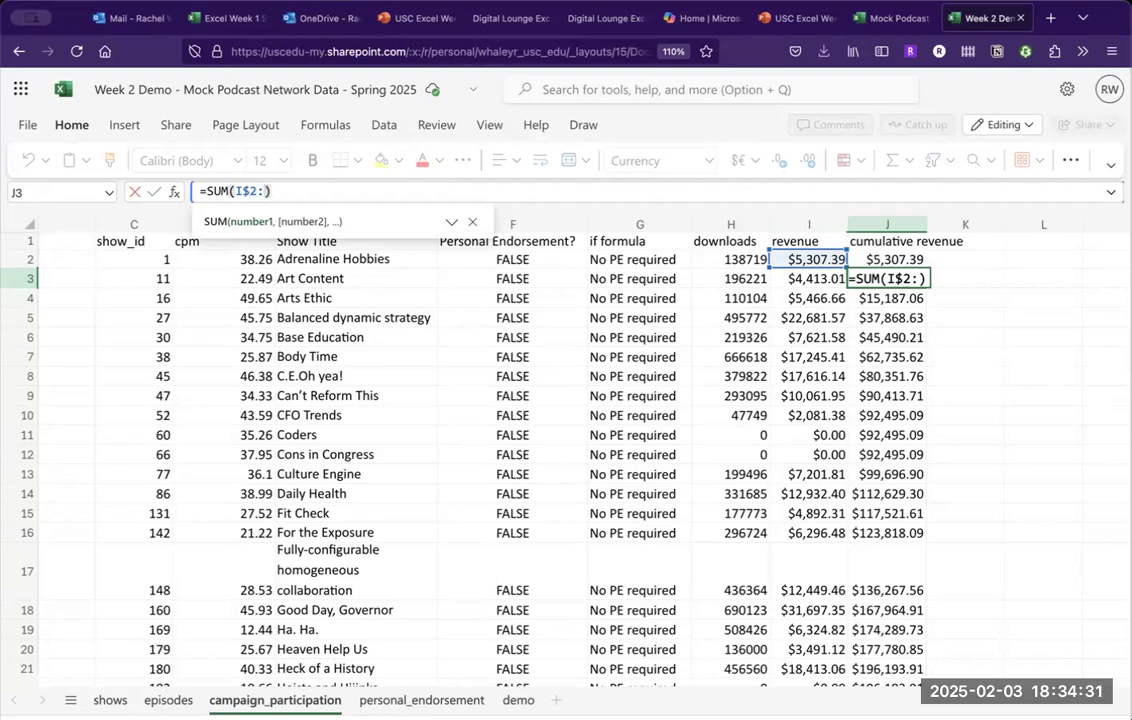
type("I")
type("2")
key("Return")
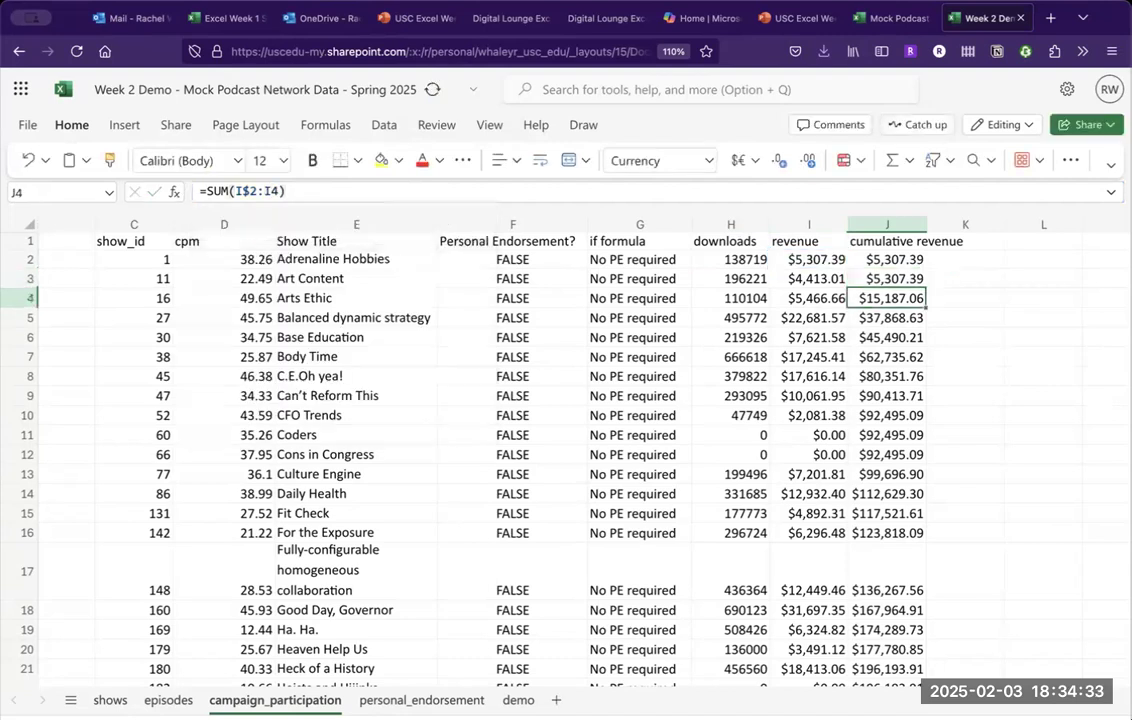
Enter =SUM(I$2:I2) in J2, fill it down to row 9, and check the copied formulas.
key("Up")
key("Up")
type("=sum")
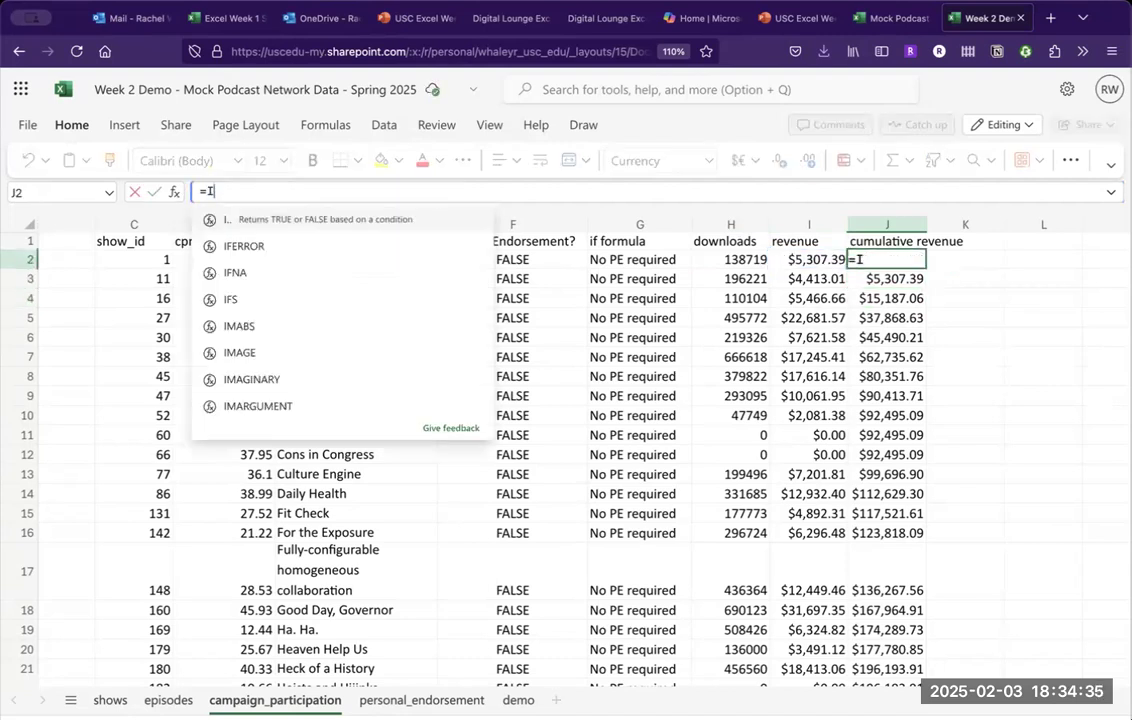
type("(I$2")
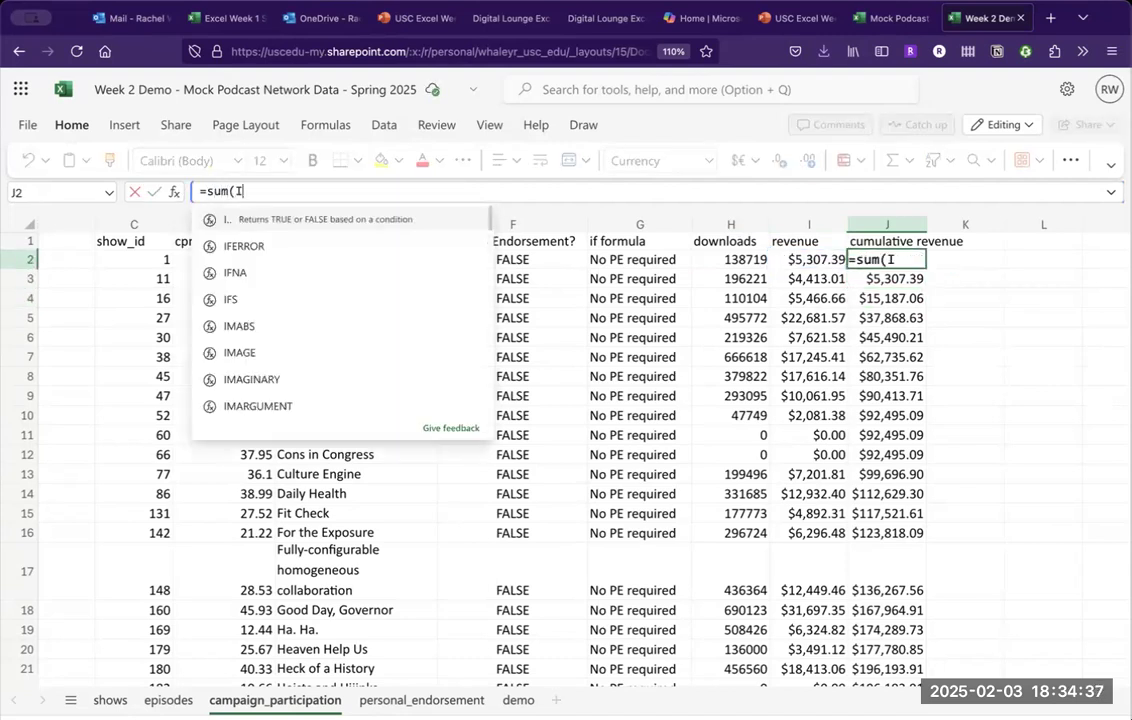
type(":I")
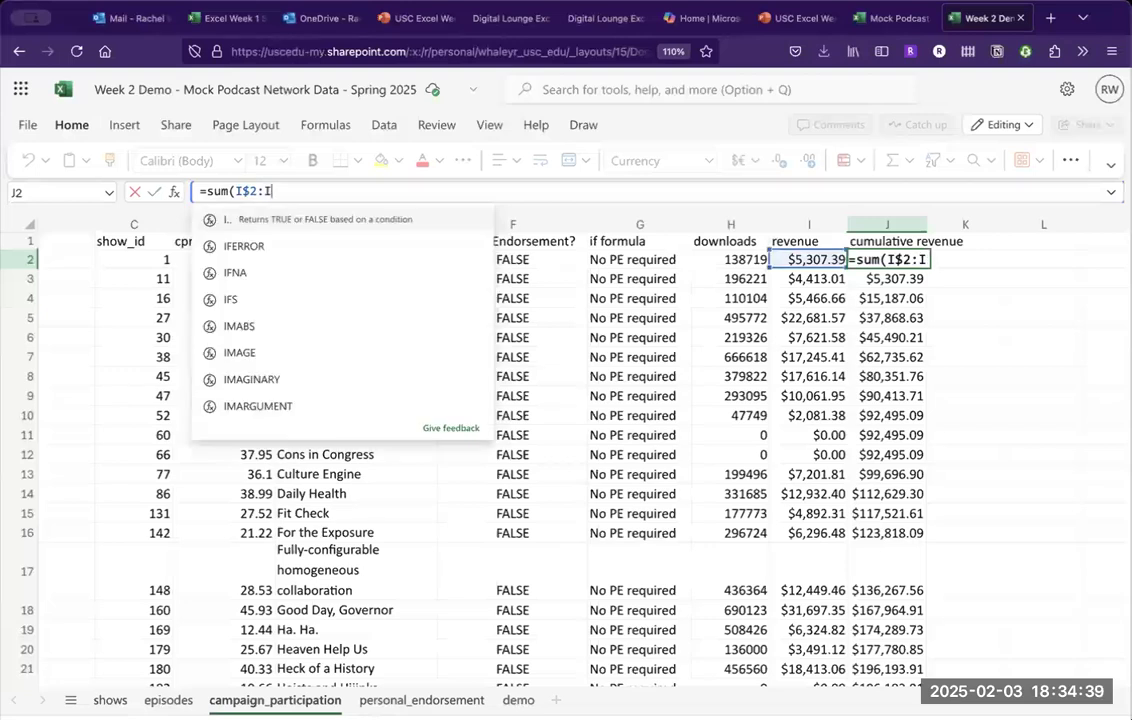
type("2)")
key("Return")
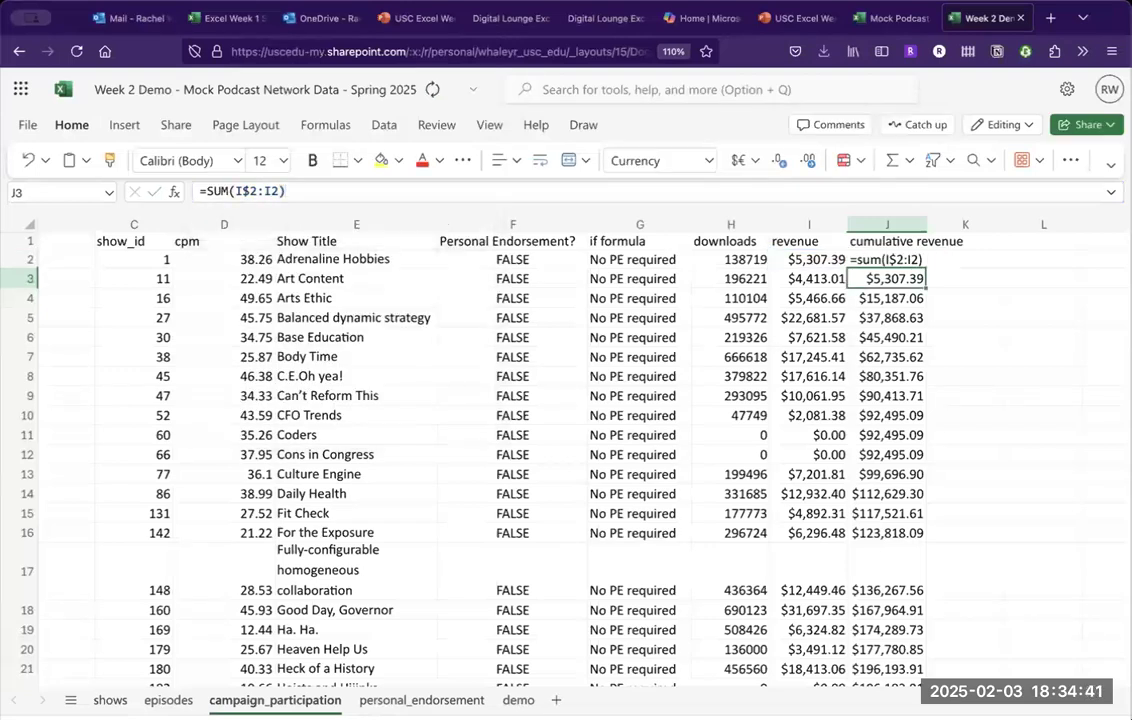
left_click(905, 260)
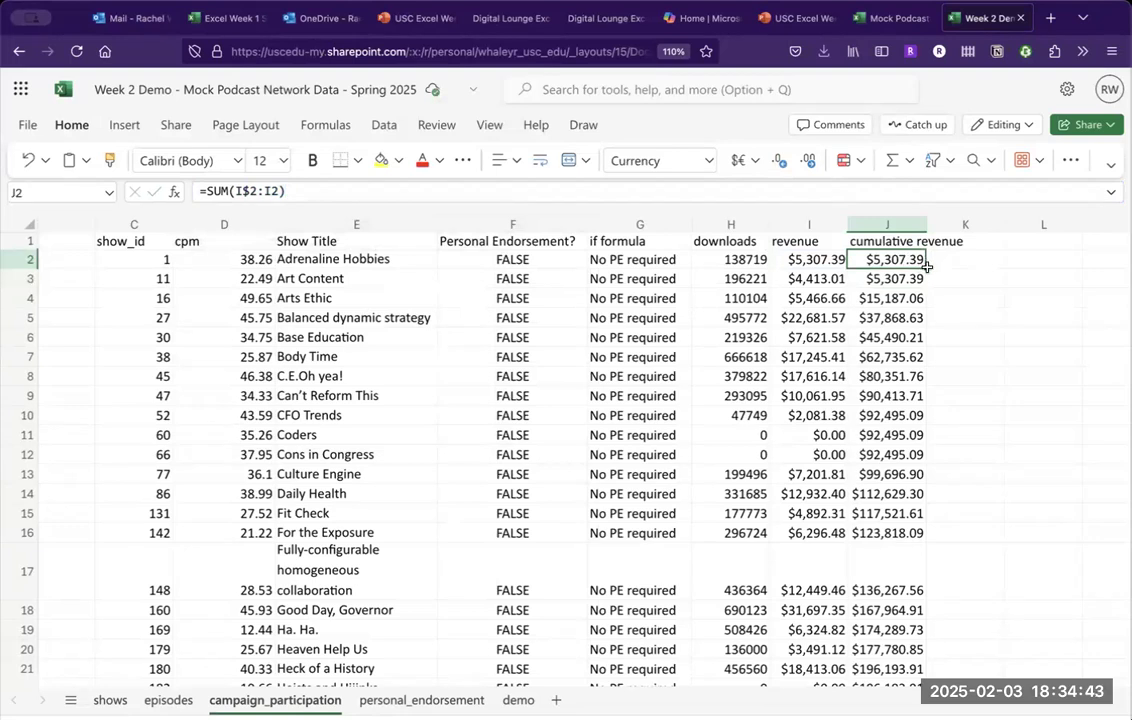
left_click_drag(926, 266, 926, 402)
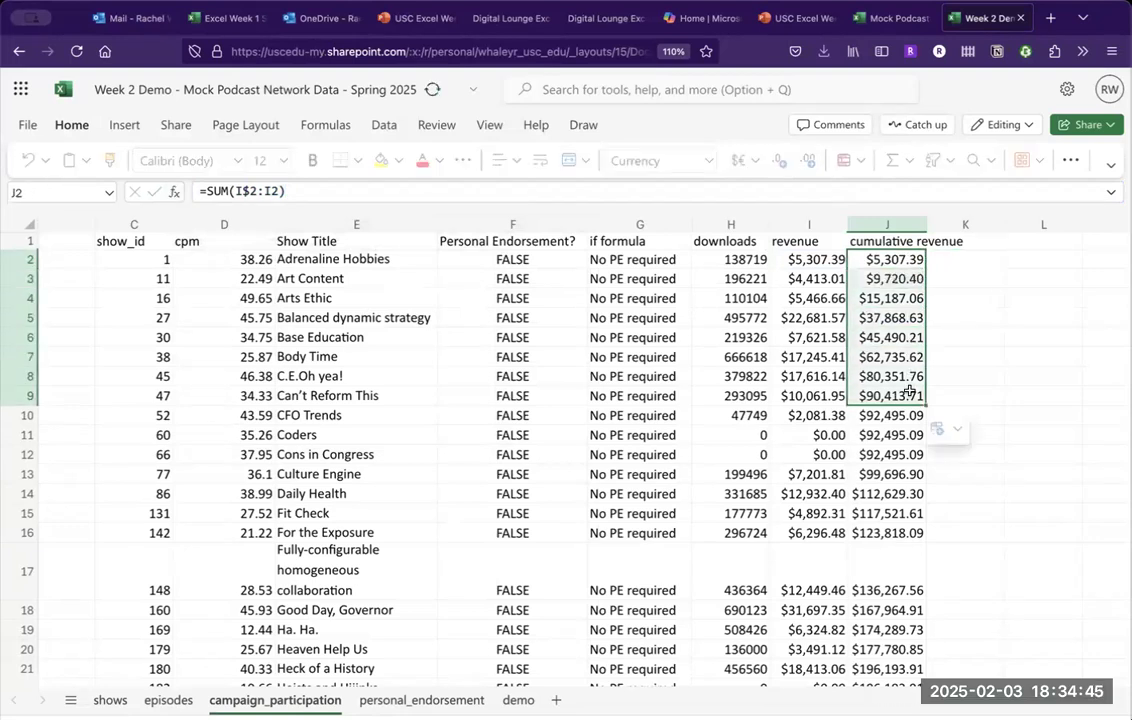
left_click(901, 276)
key("Down")
key("Down")
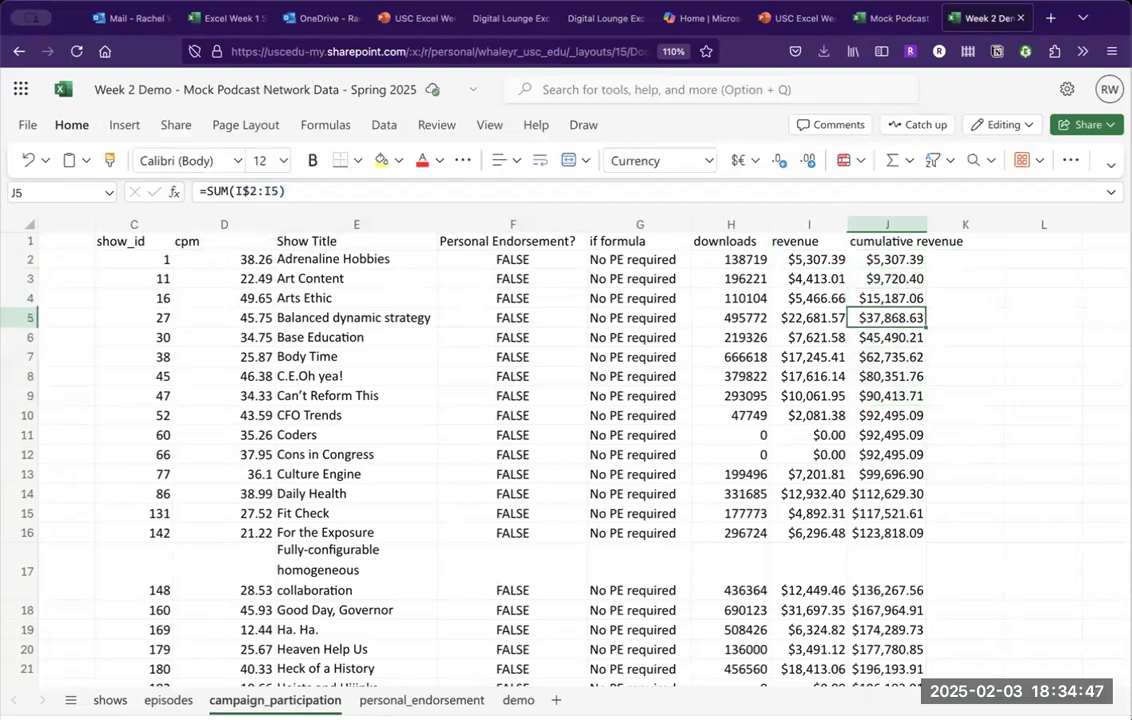
key("Up")
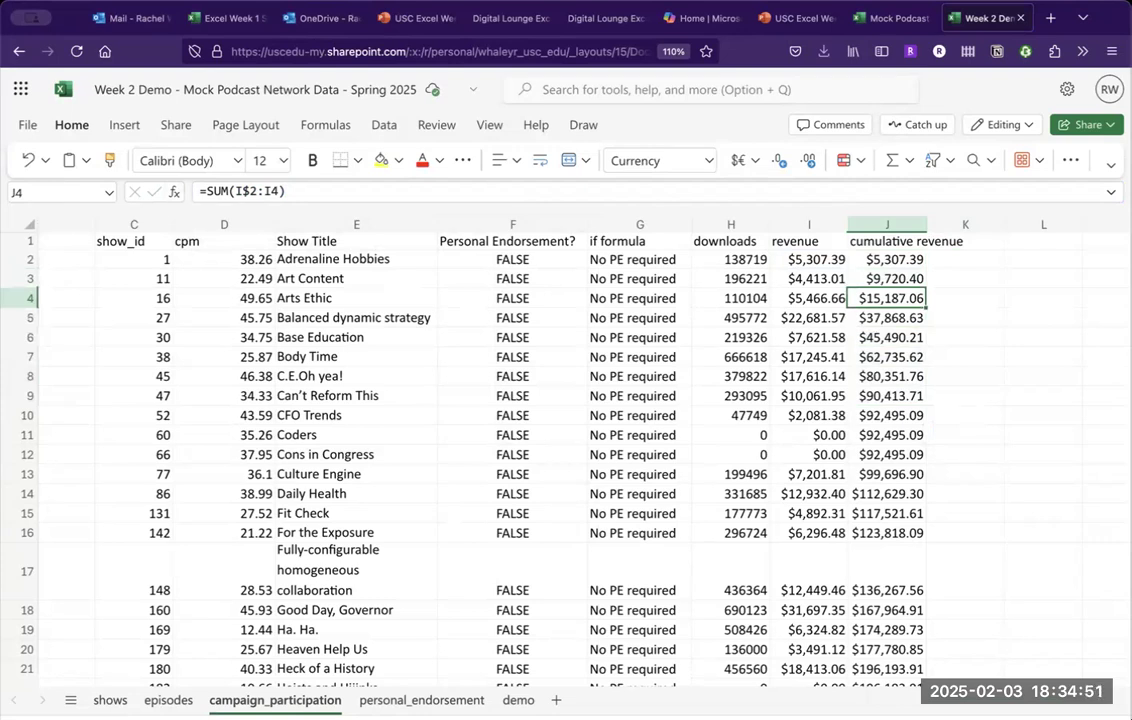
Widen column J so the running totals display instead of ####.
scroll(892, 358, "down", 20)
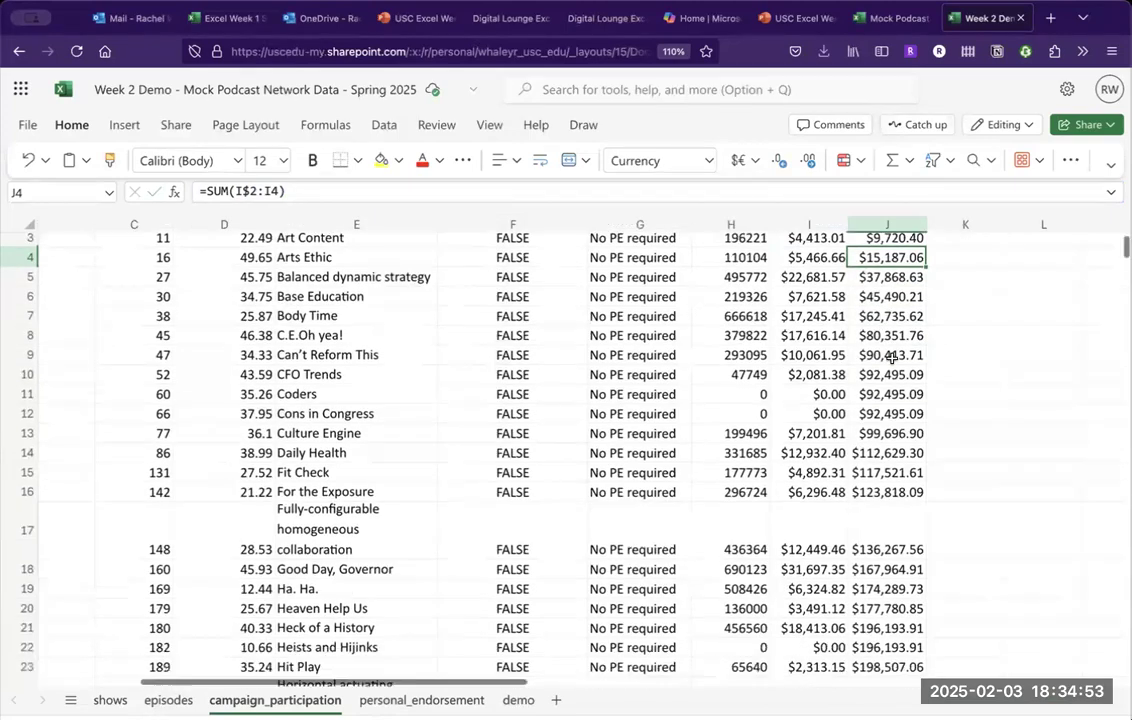
scroll(892, 358, "down", 15)
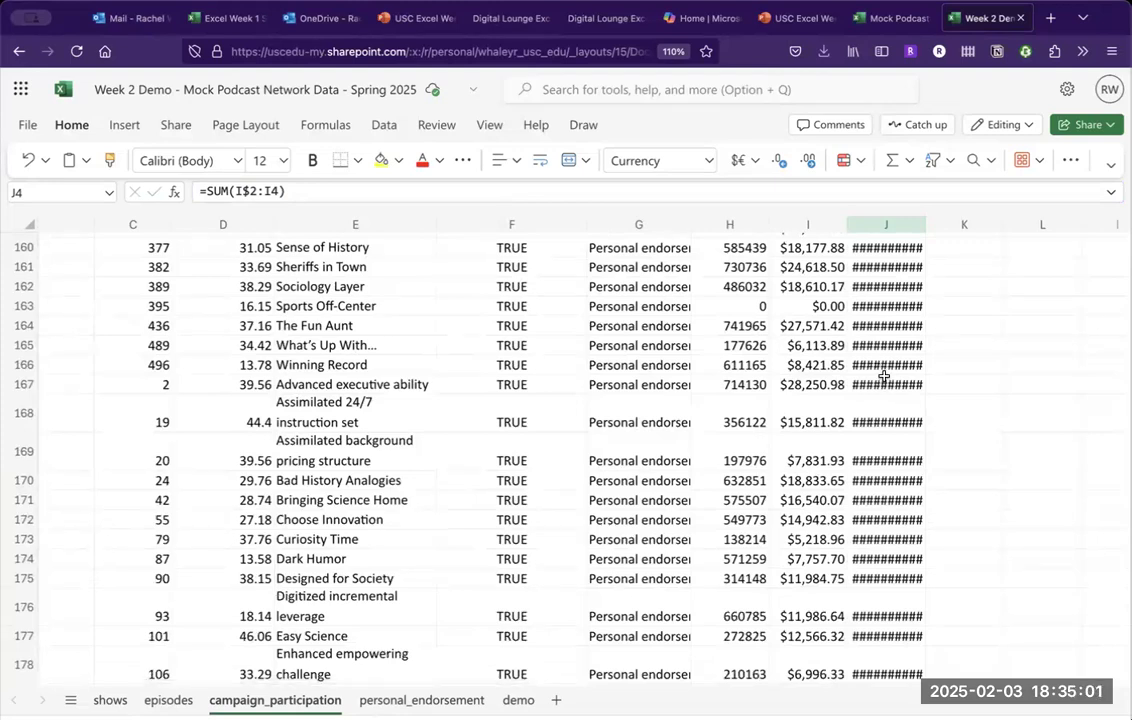
left_click(928, 223)
left_click_drag(926, 223, 1035, 230)
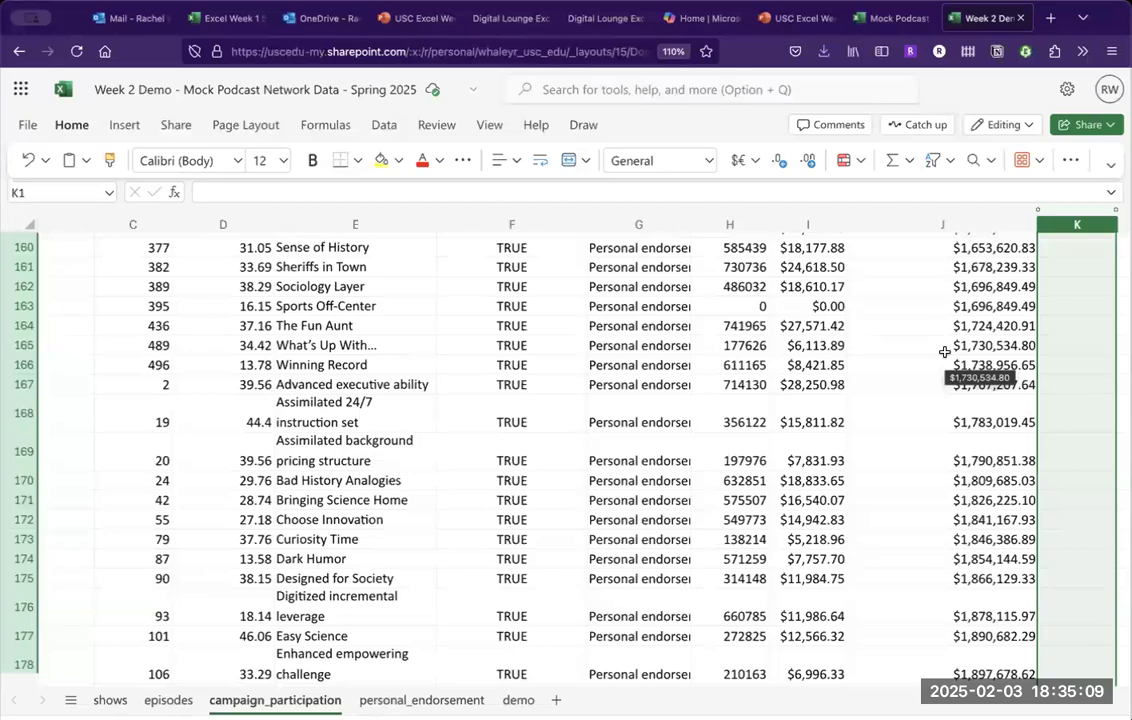
scroll(944, 352, "down", 10)
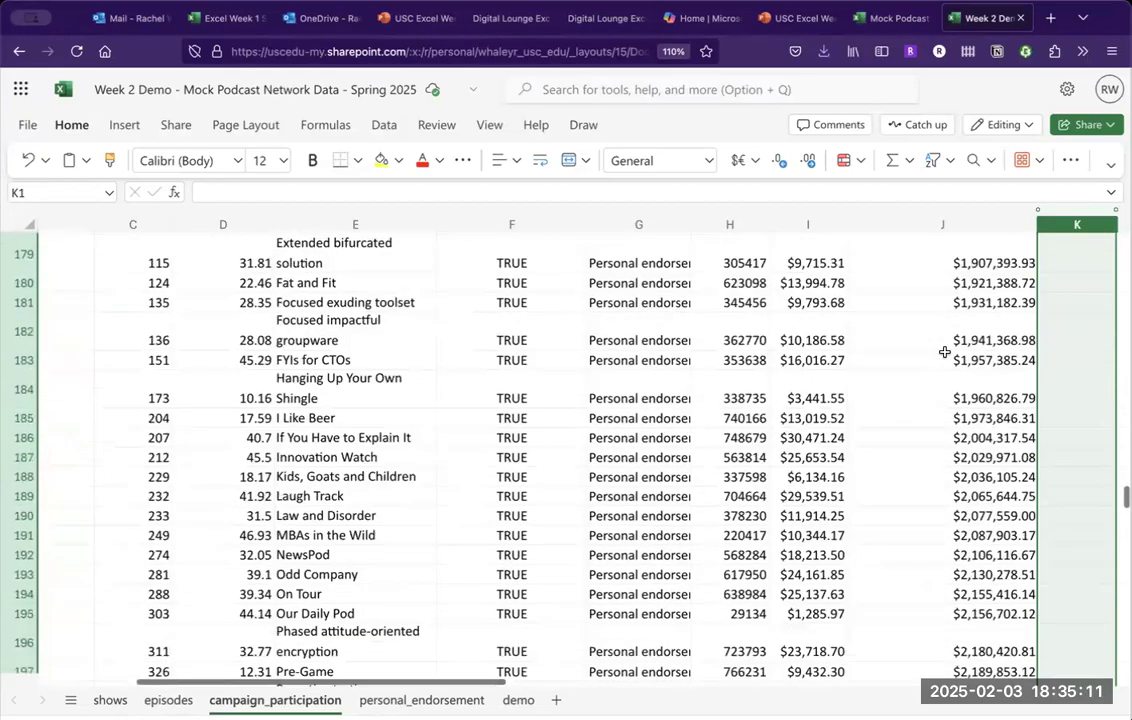
scroll(944, 352, "down", 20)
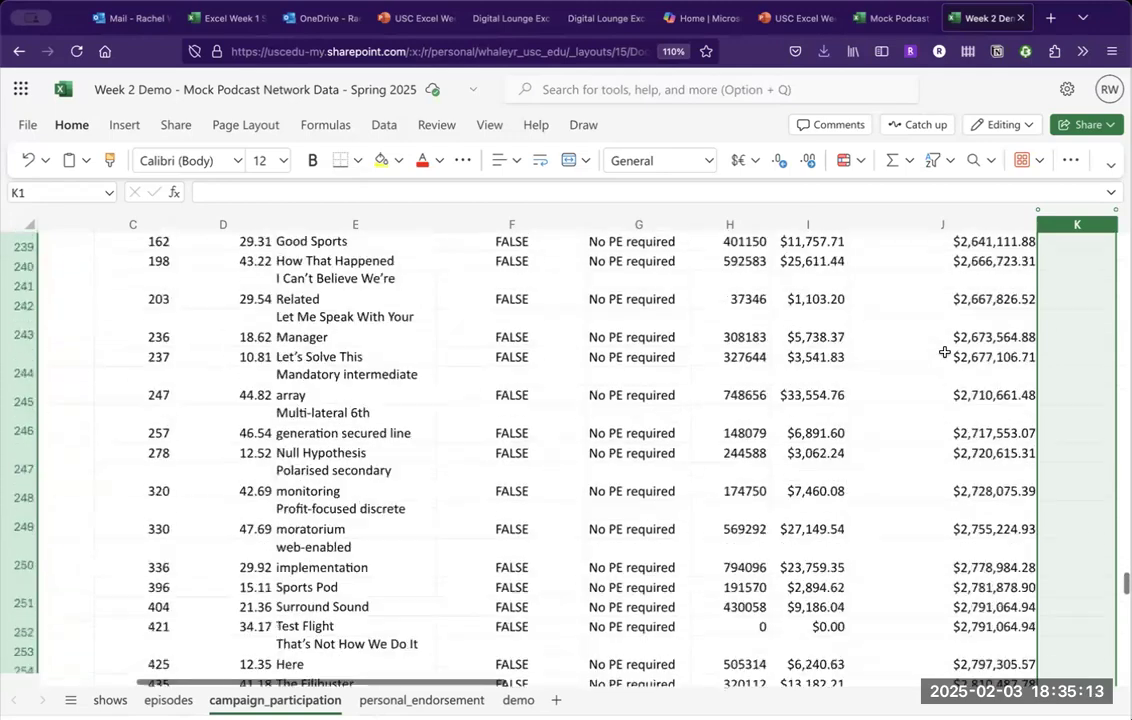
scroll(944, 352, "down", 20)
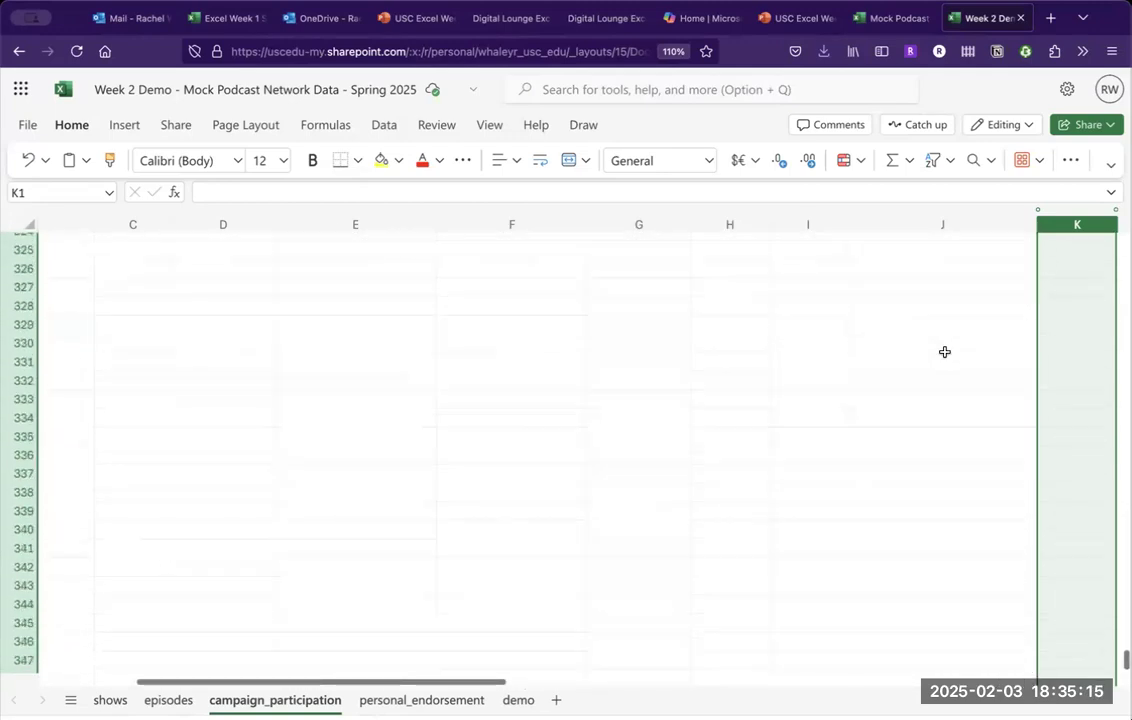
scroll(944, 352, "up", 1)
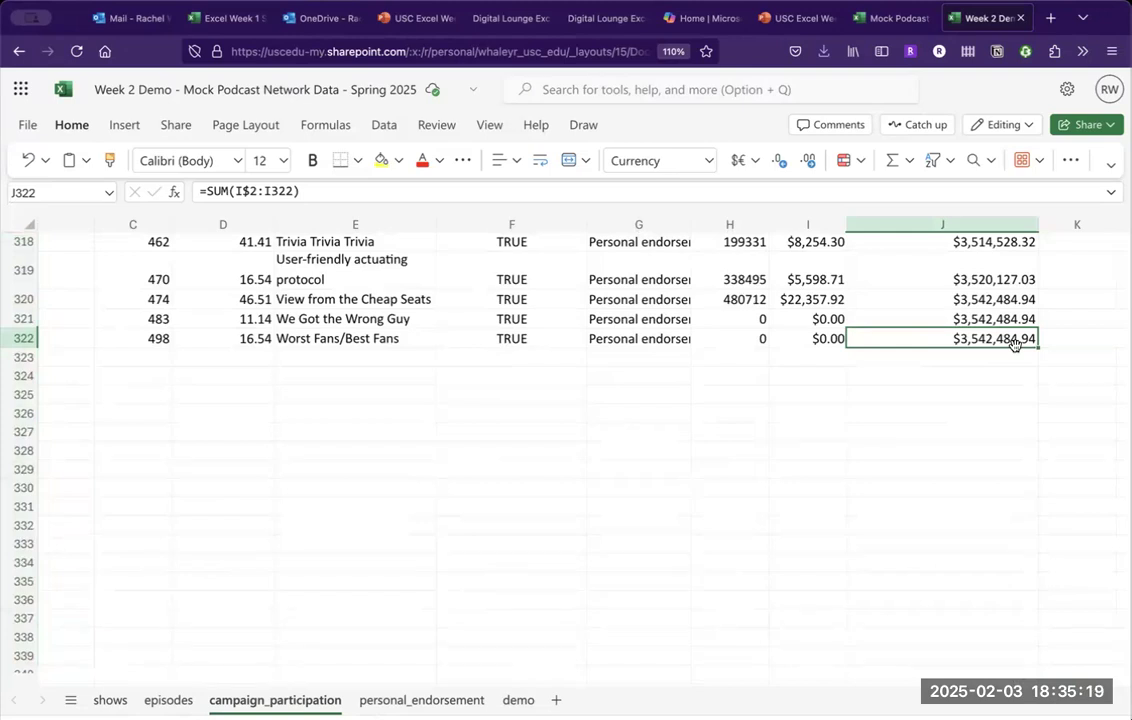
Review the last rows' running totals, reaching $3,542,484.94 in J322, and their downloads lookups.
key("Up")
key("Up")
key("Up")
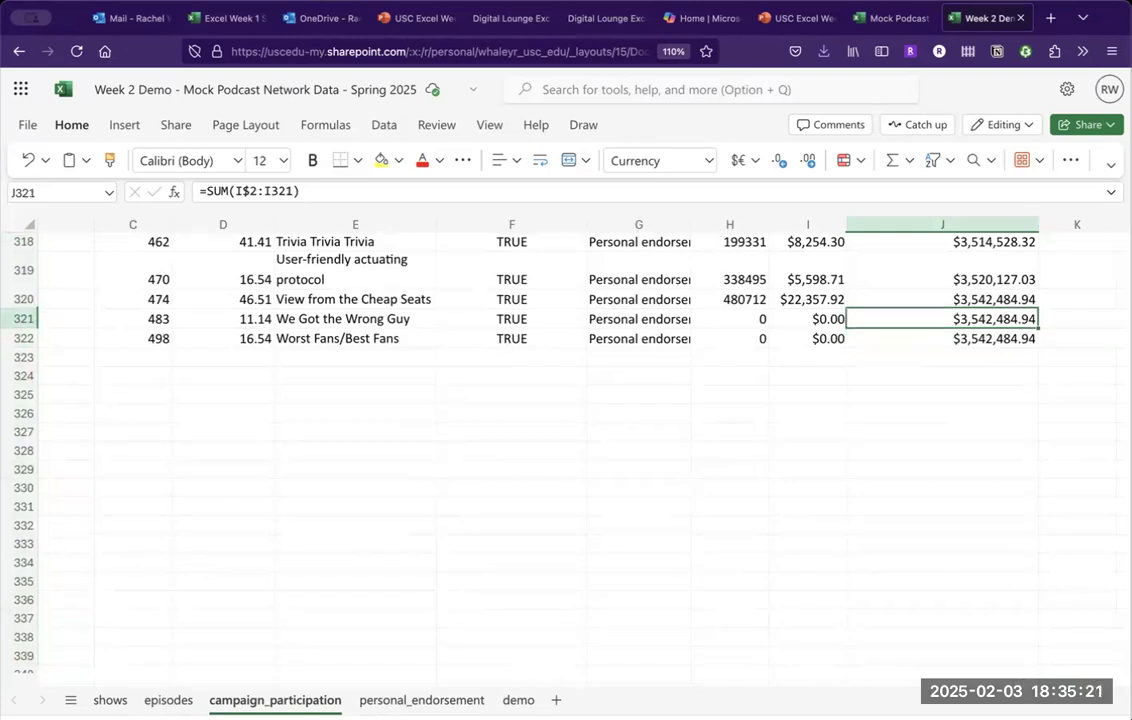
key("Down")
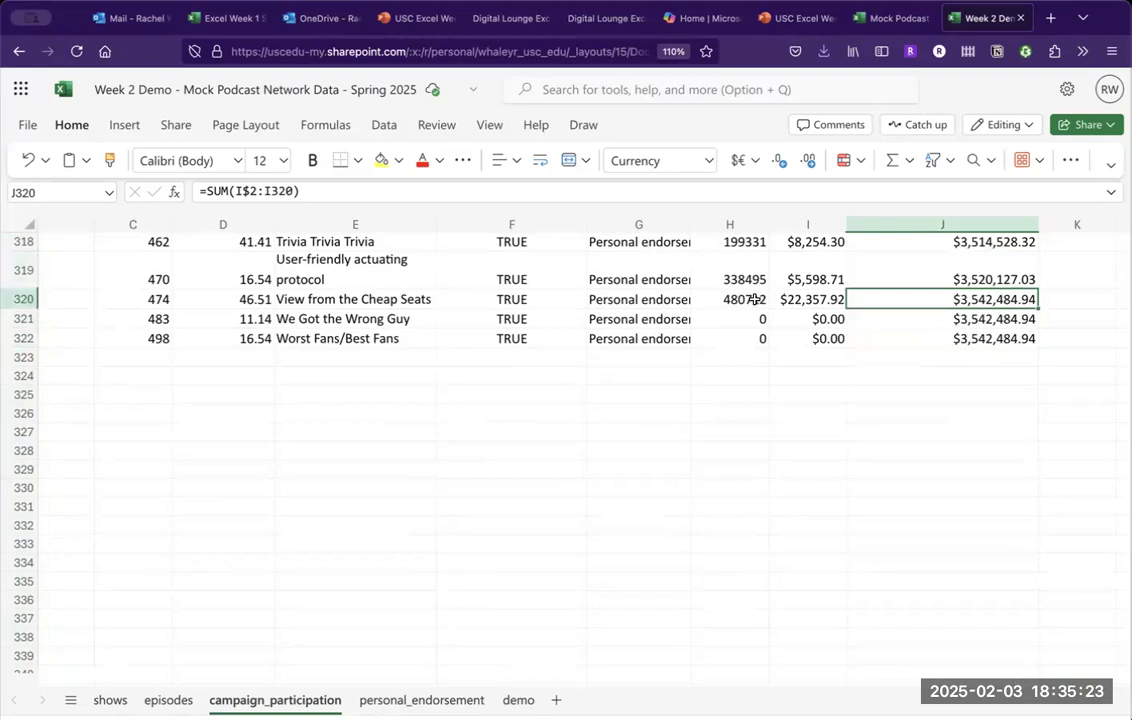
left_click(750, 337)
left_click(735, 318)
scroll(740, 342, "up", 3)
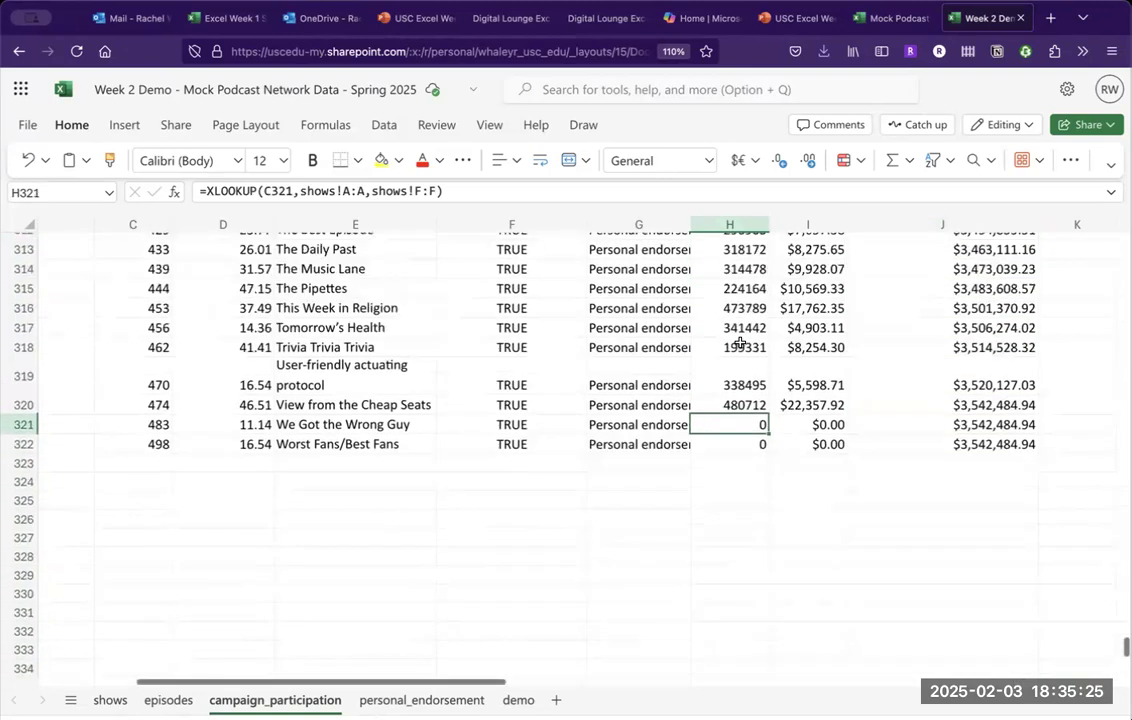
left_click(727, 439)
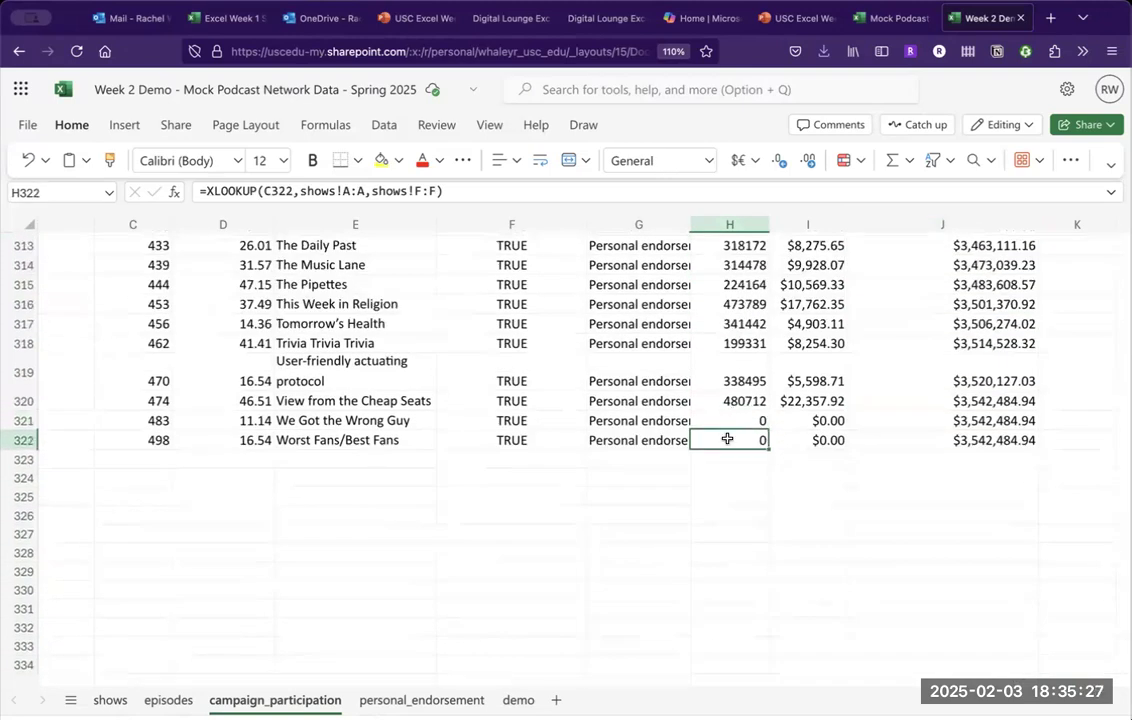
left_click(733, 368)
scroll(733, 380, "up", 20)
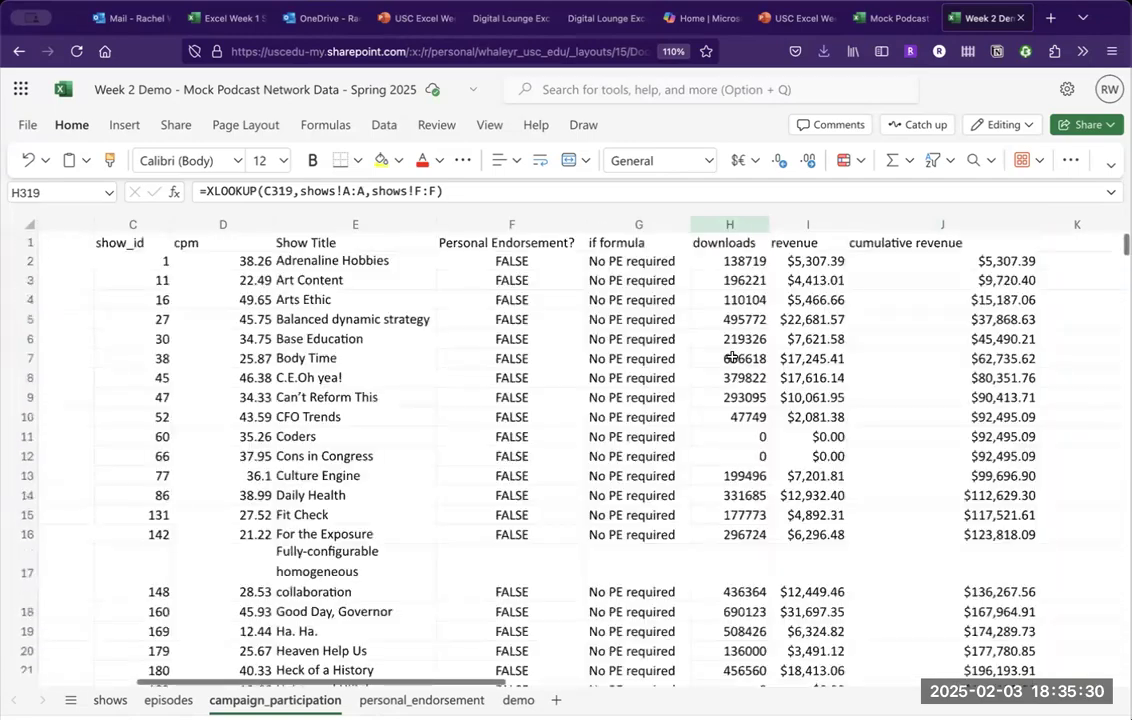
left_click(735, 262)
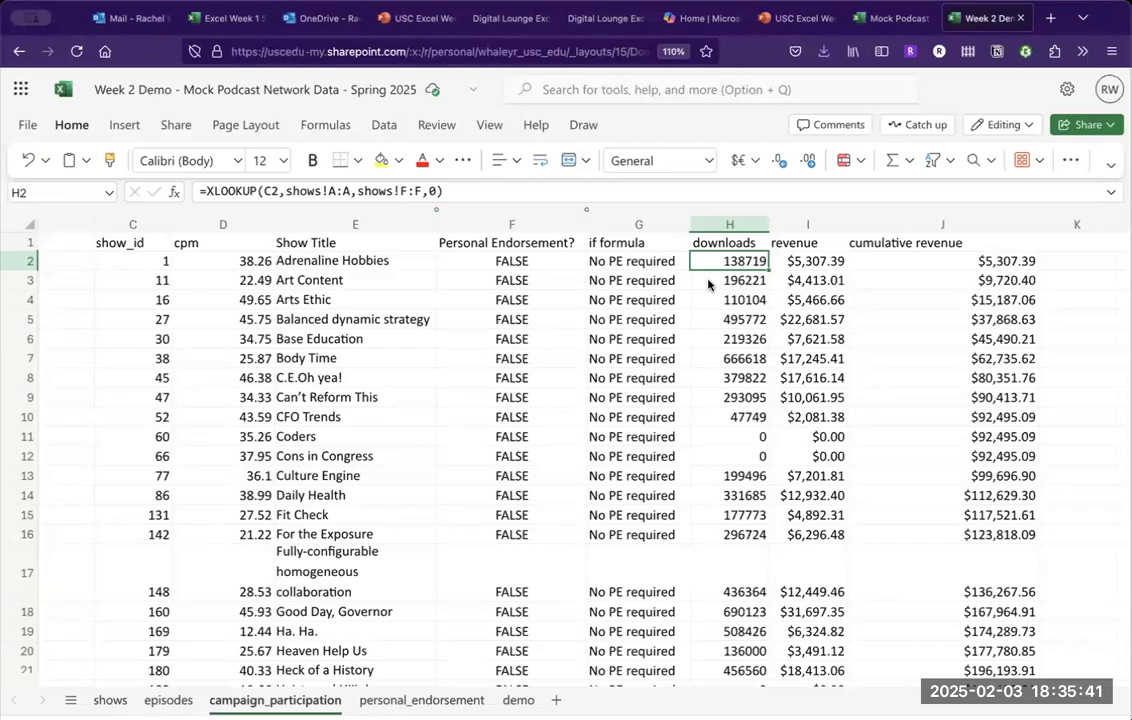
Enter 1000 monthly downloads for Audiotape Files in F24 on the shows sheet.
left_click(110, 700)
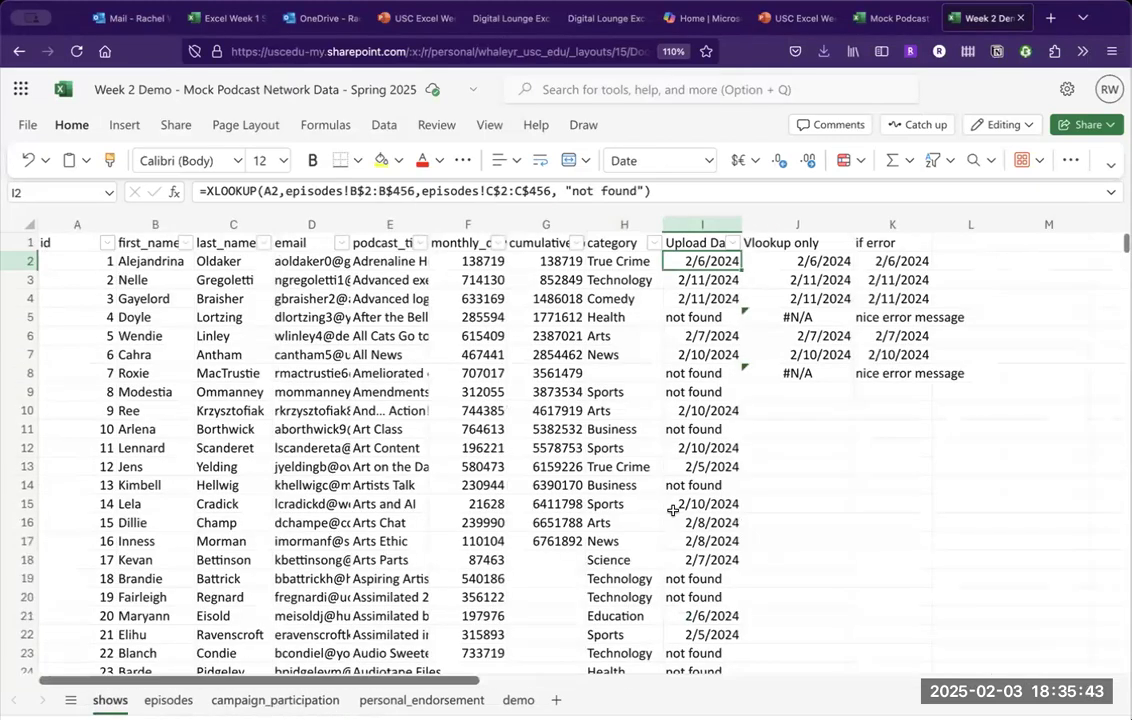
left_click(551, 559)
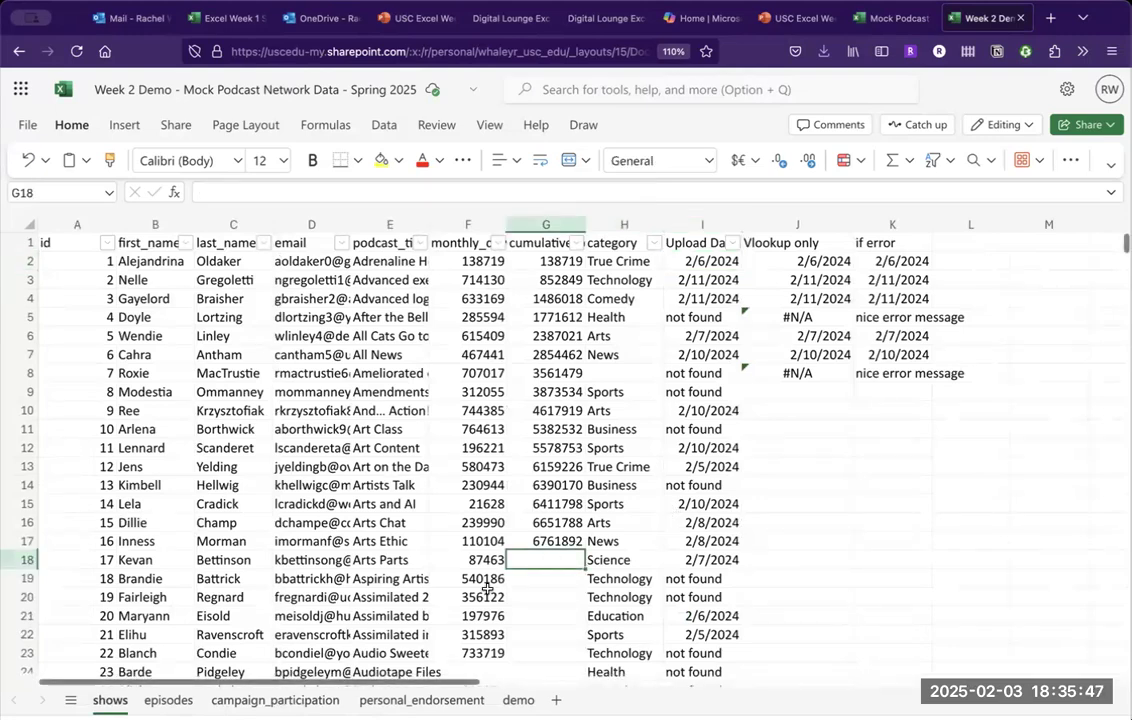
scroll(487, 588, "down", 6)
scroll(484, 395, "up", 1)
left_click(480, 385)
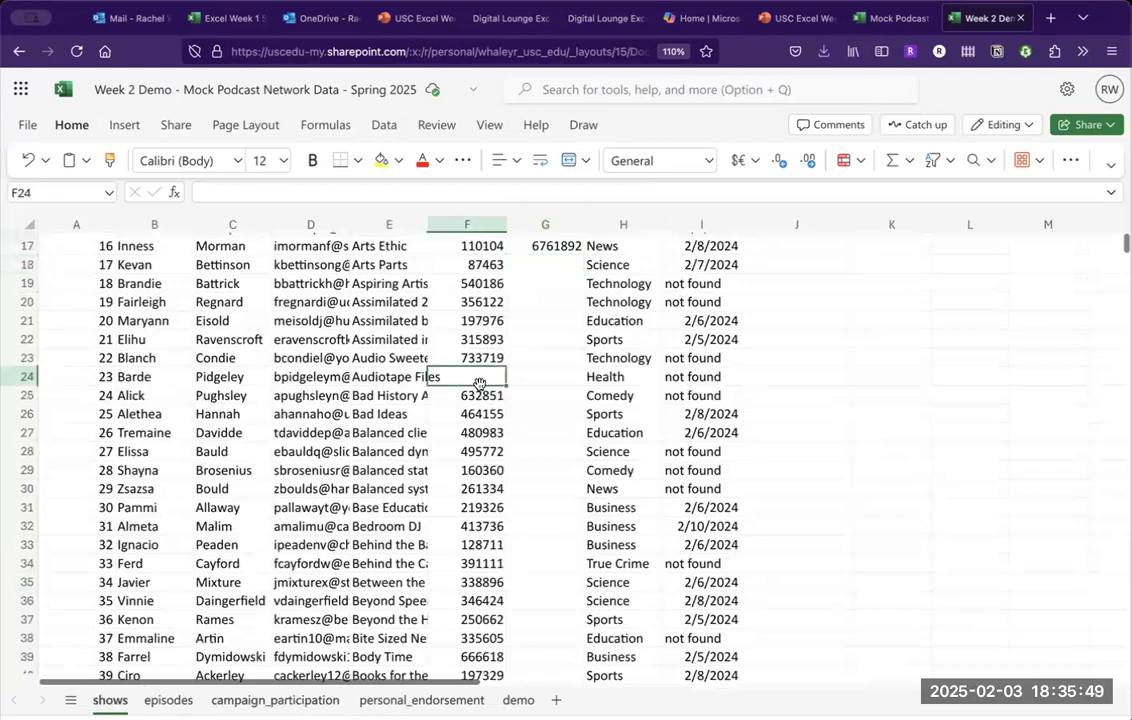
type("1000")
key("Return")
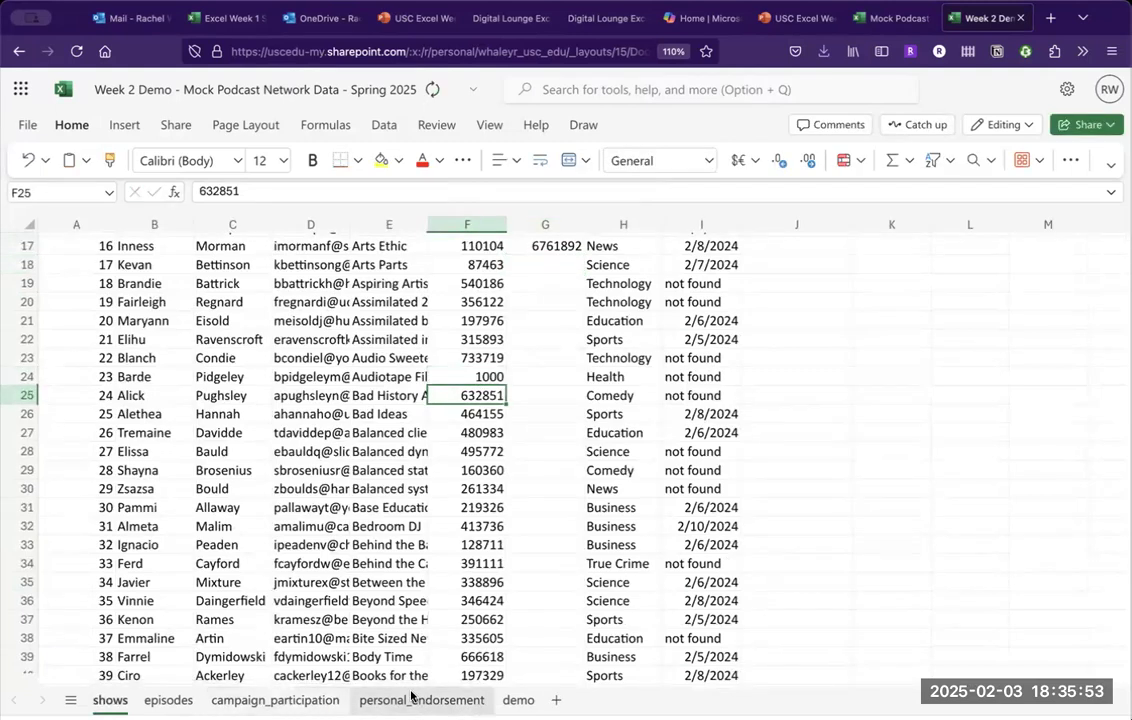
Back on campaign_participation, scroll to row 322, where show 498 shows 0 downloads and $0.00 revenue.
left_click(284, 699)
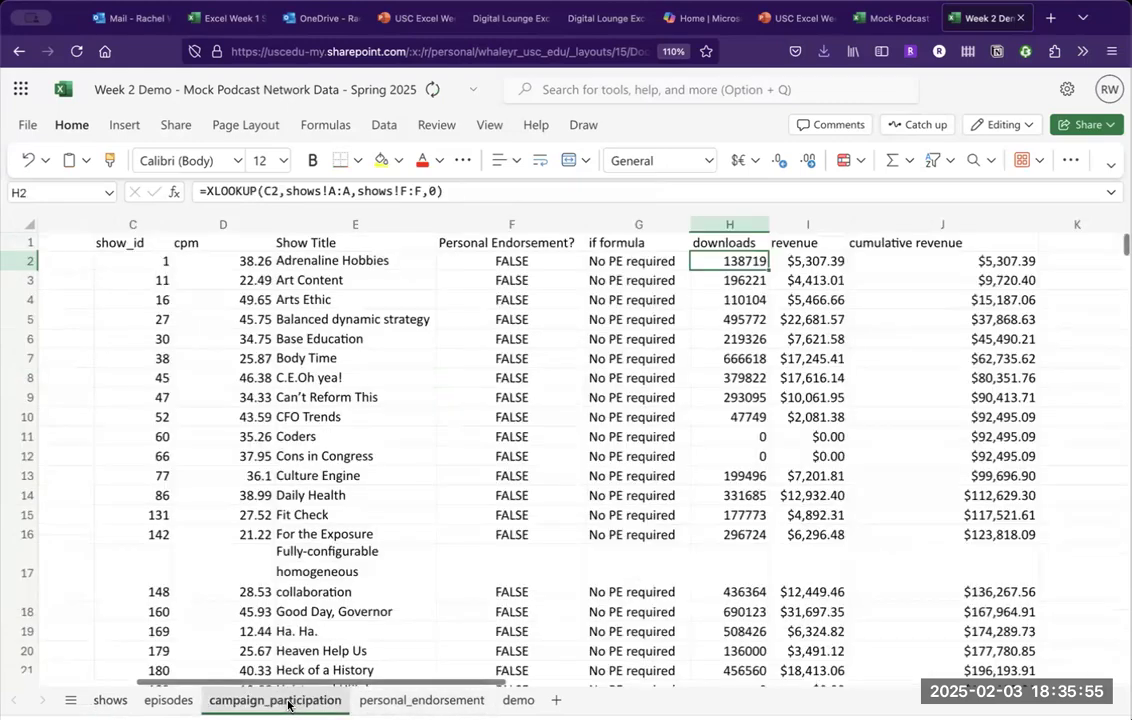
scroll(901, 382, "down", 20)
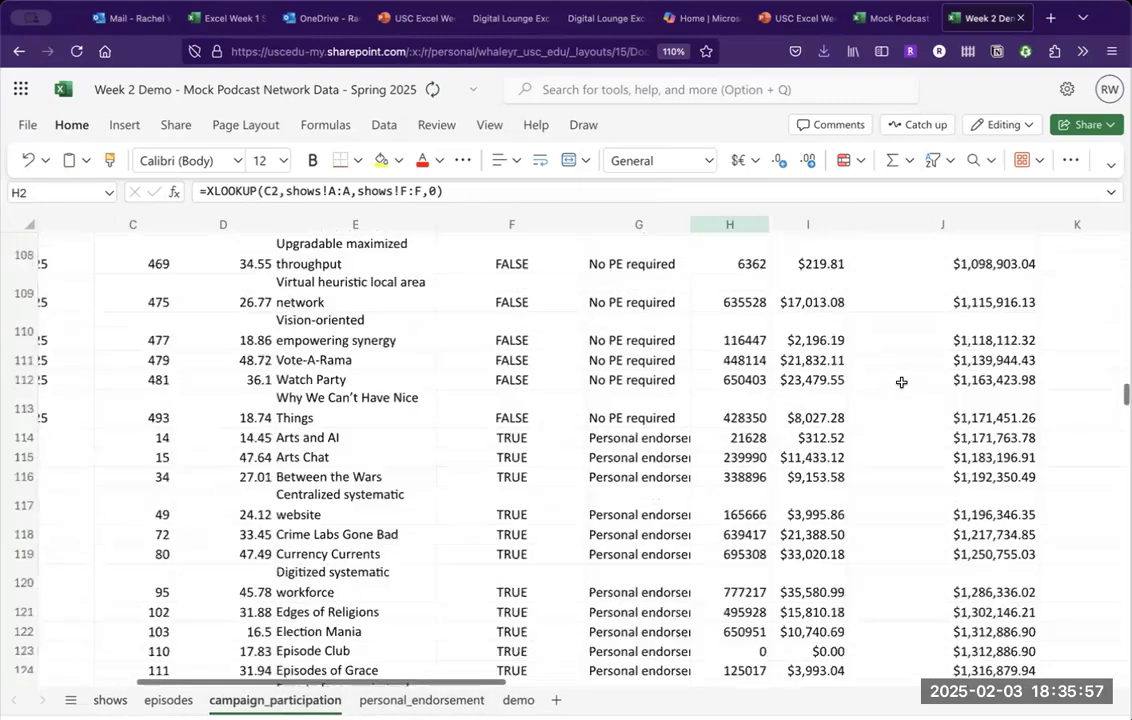
scroll(901, 382, "down", 20)
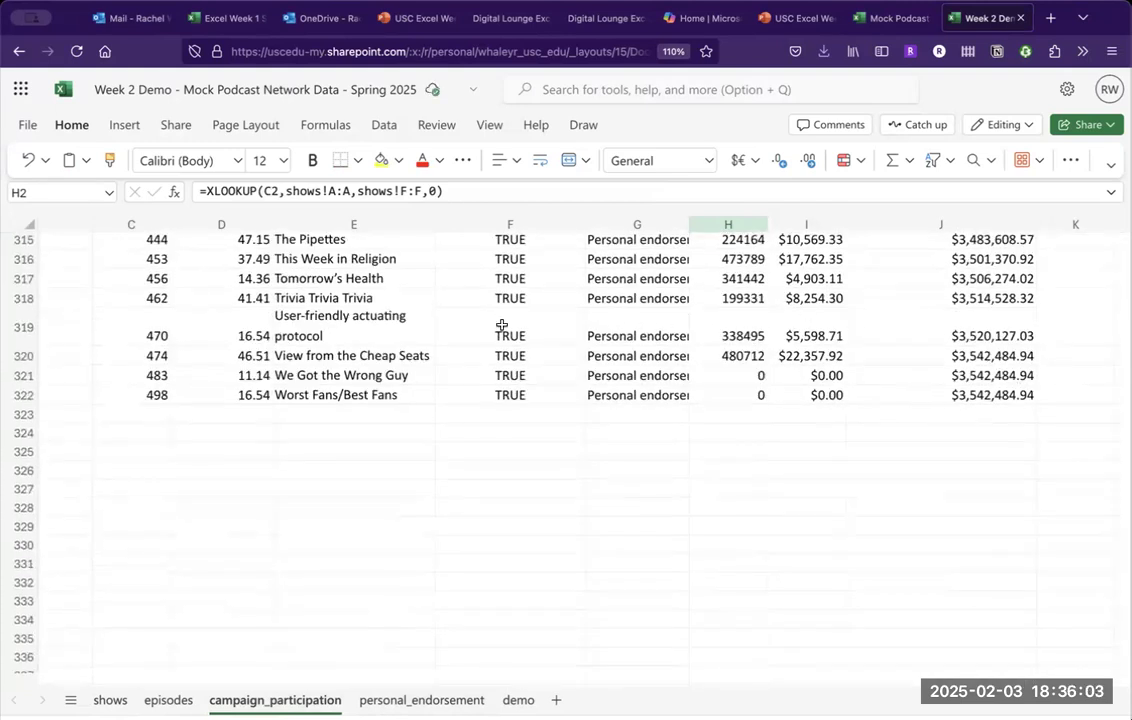
scroll(872, 361, "down", 1)
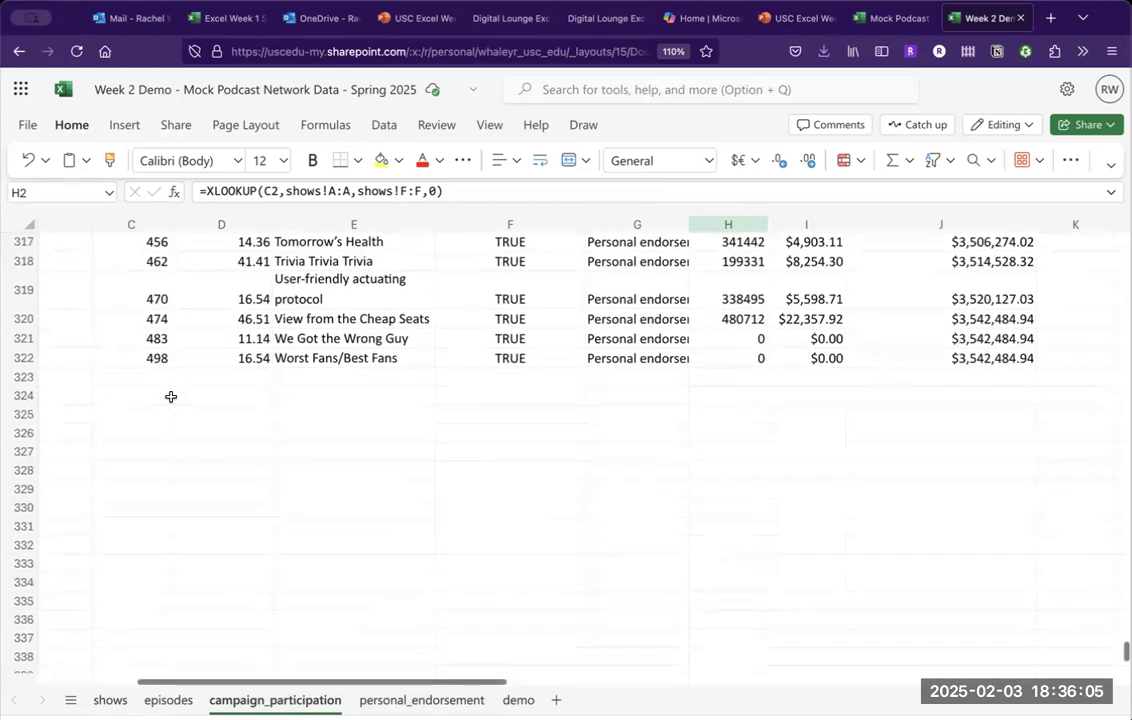
scroll(169, 397, "right", 3)
scroll(169, 397, "left", 5)
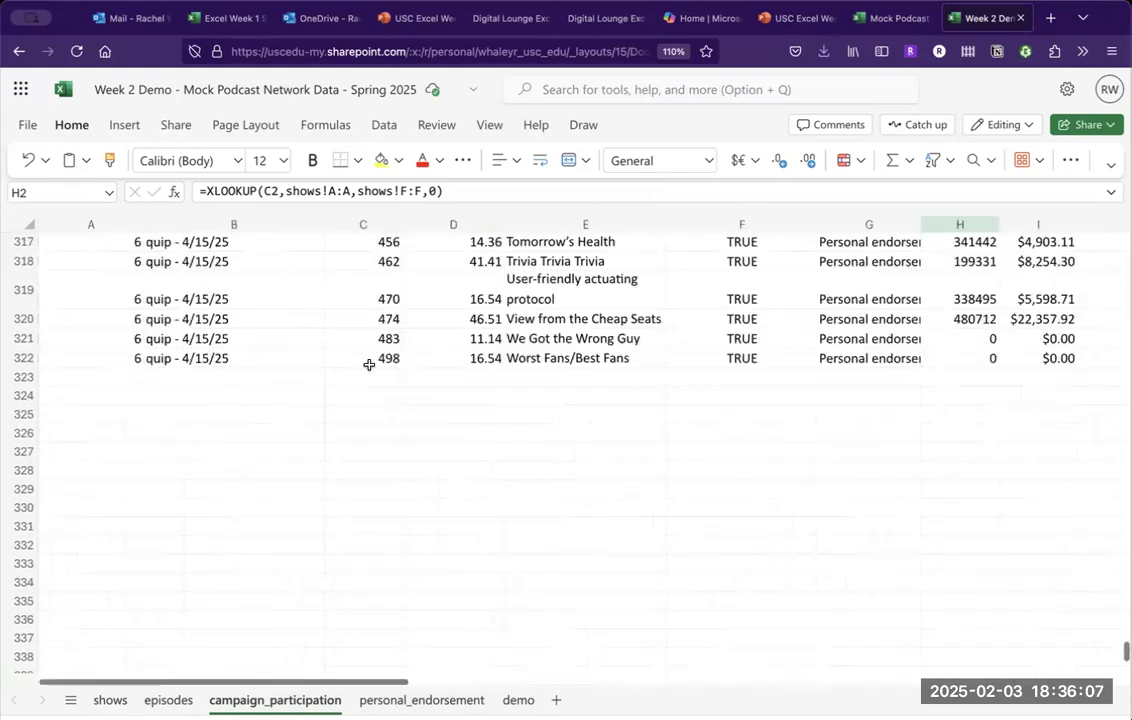
Put 200000 in F484 for show 483, We Got the Wrong Guy, then return to campaign_participation.
left_click(110, 700)
scroll(166, 443, "down", 15)
scroll(166, 443, "down", 20)
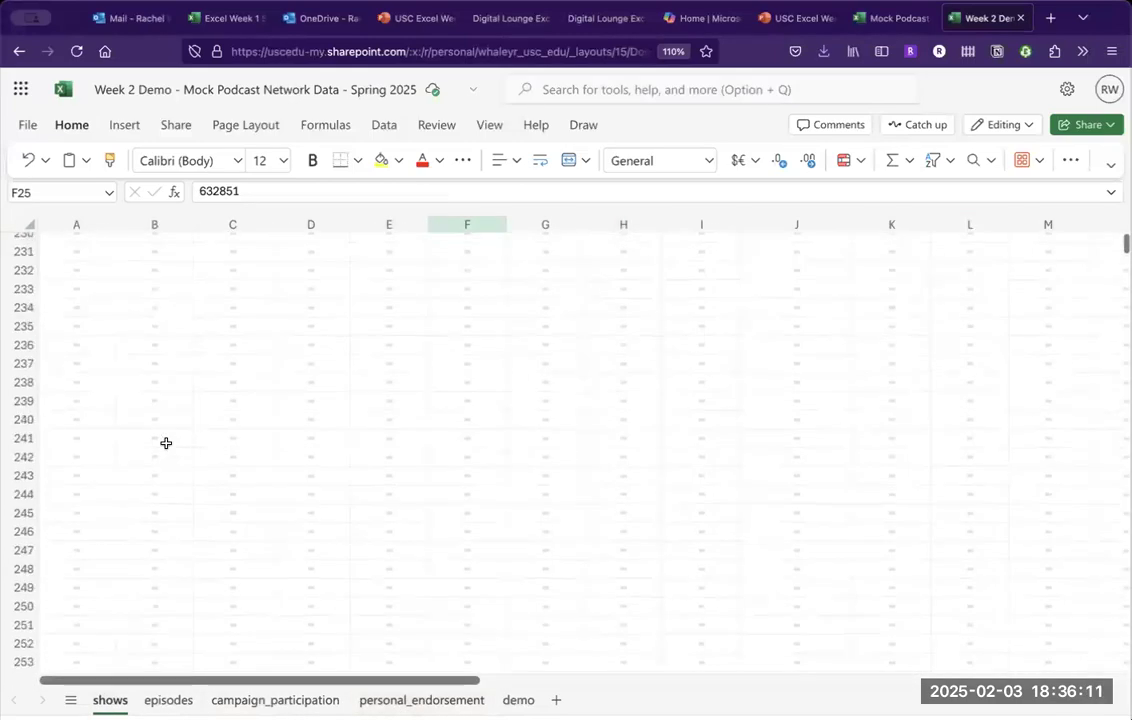
scroll(119, 440, "down", 20)
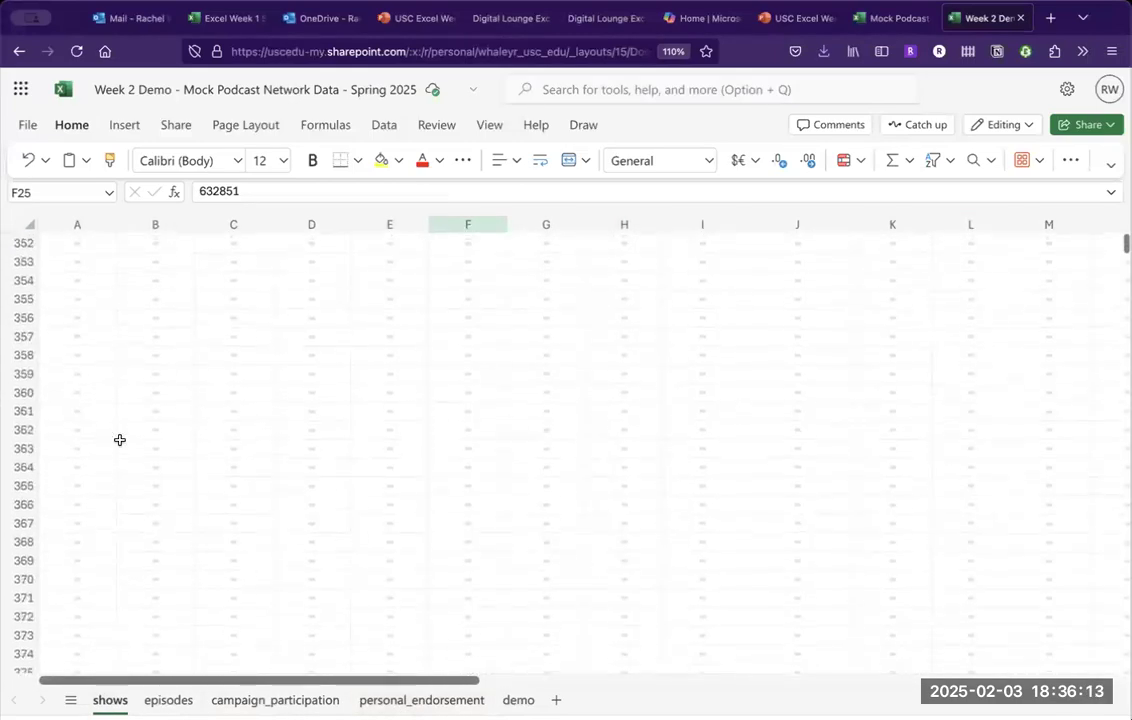
scroll(119, 440, "down", 14)
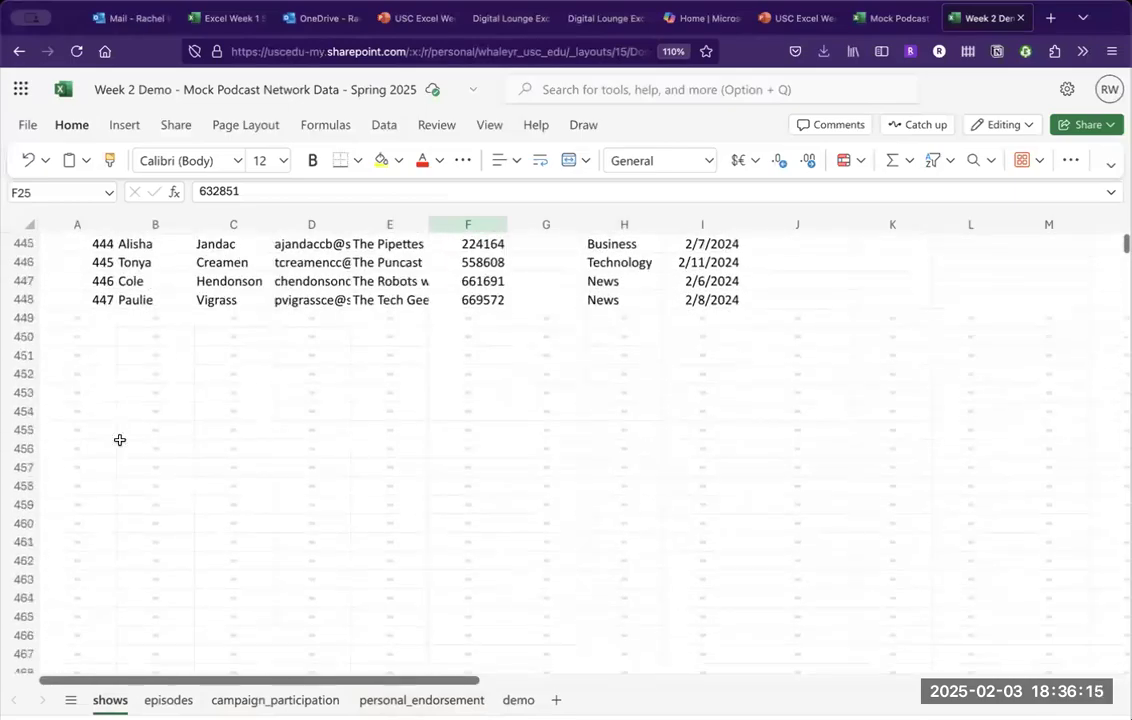
scroll(145, 342, "up", 6)
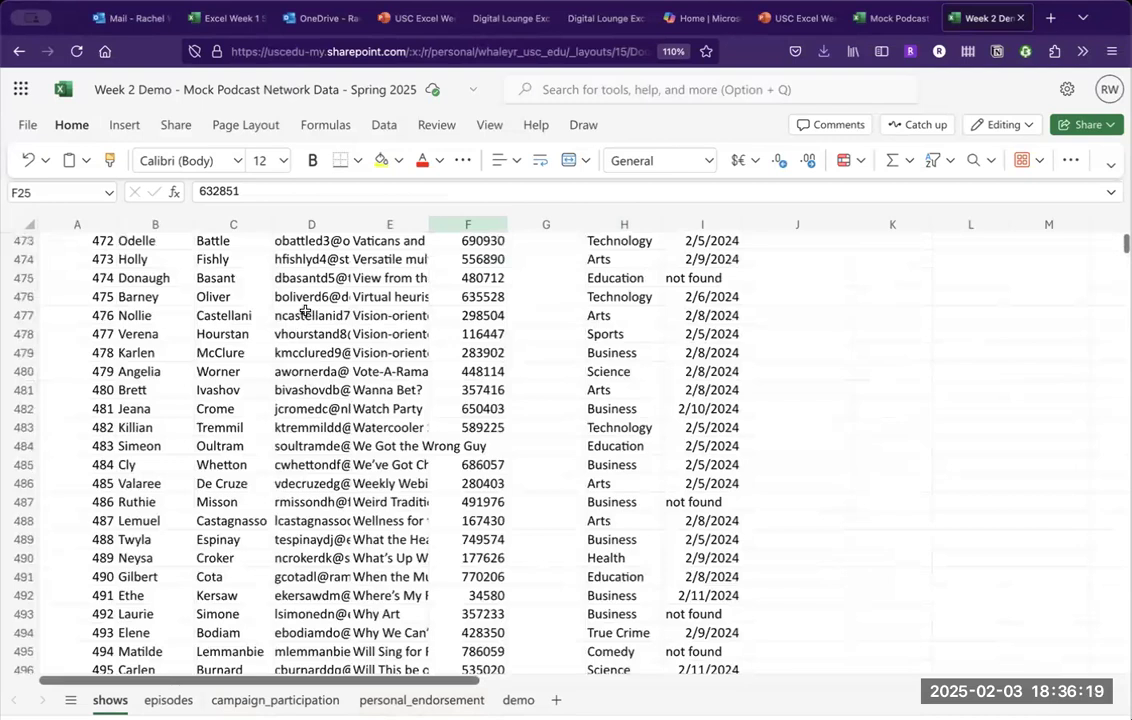
scroll(280, 338, "down", 1)
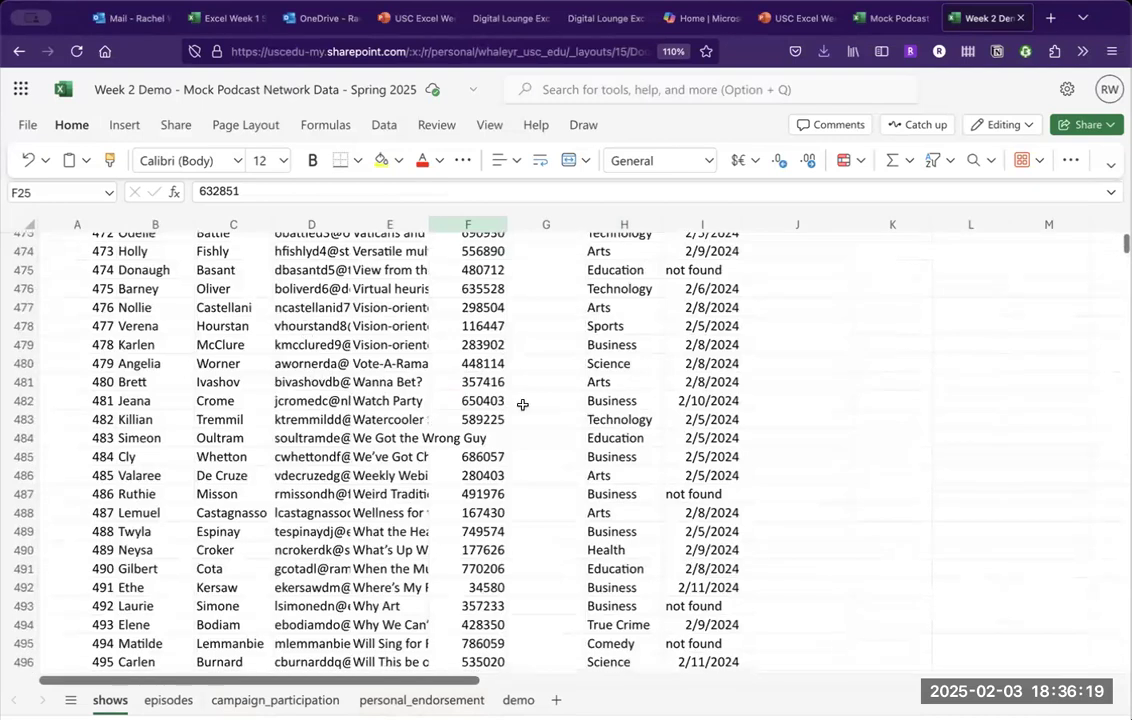
left_click(484, 438)
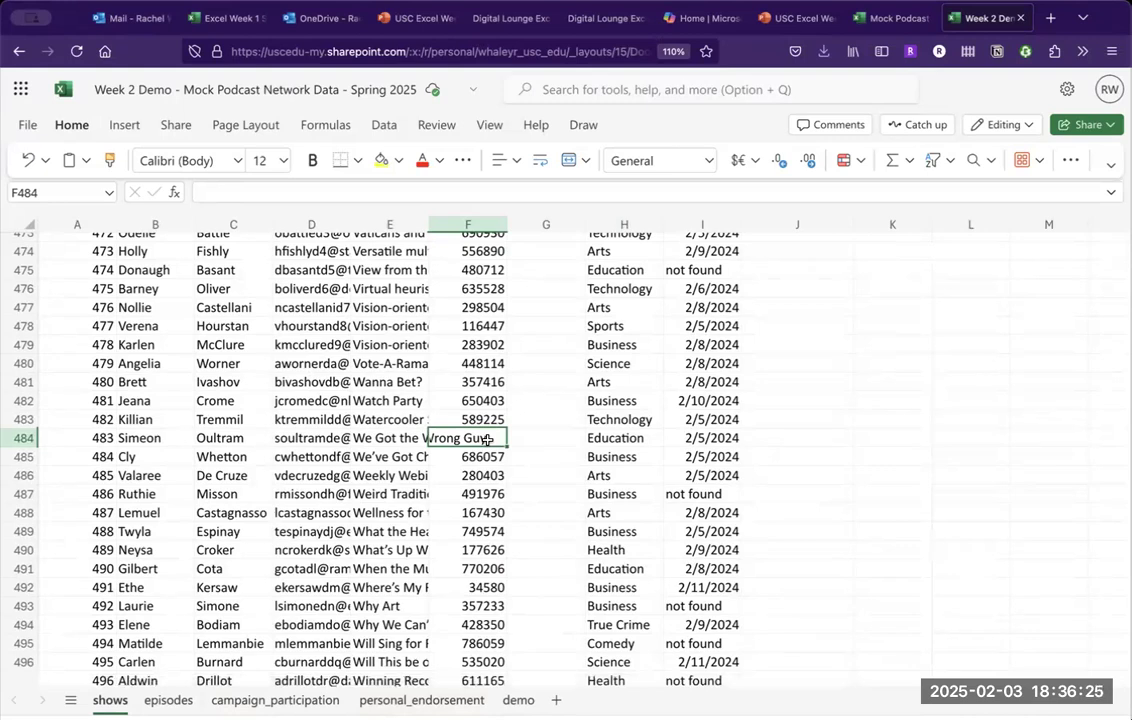
type("200000")
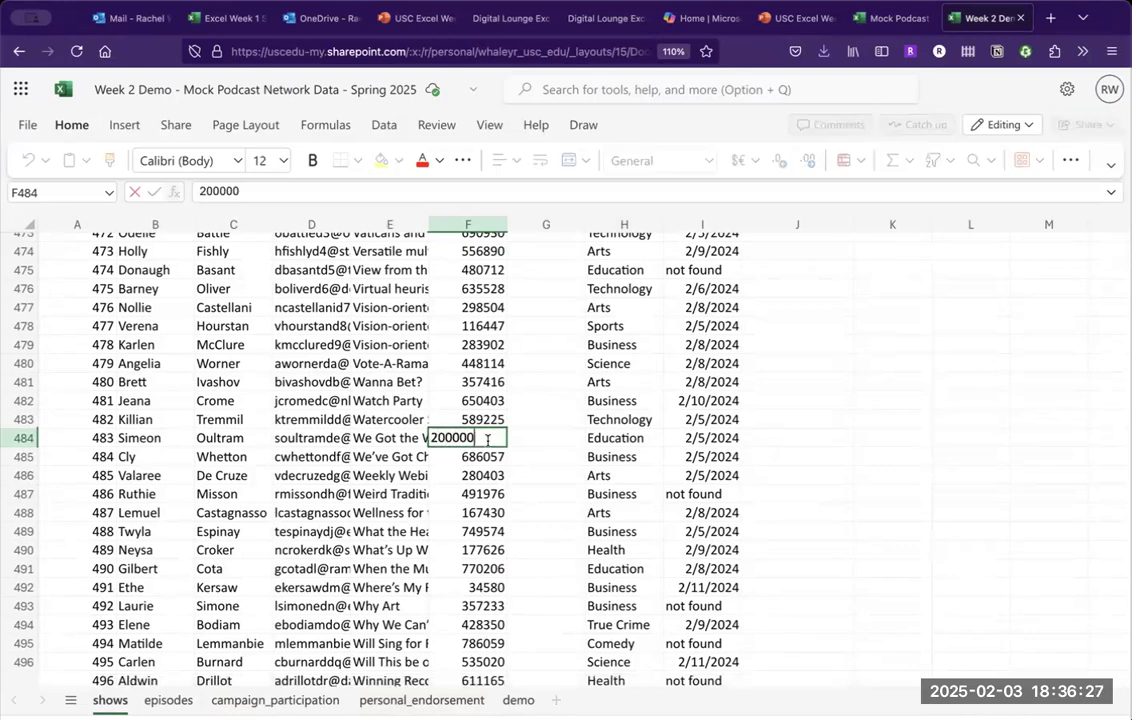
key("Return")
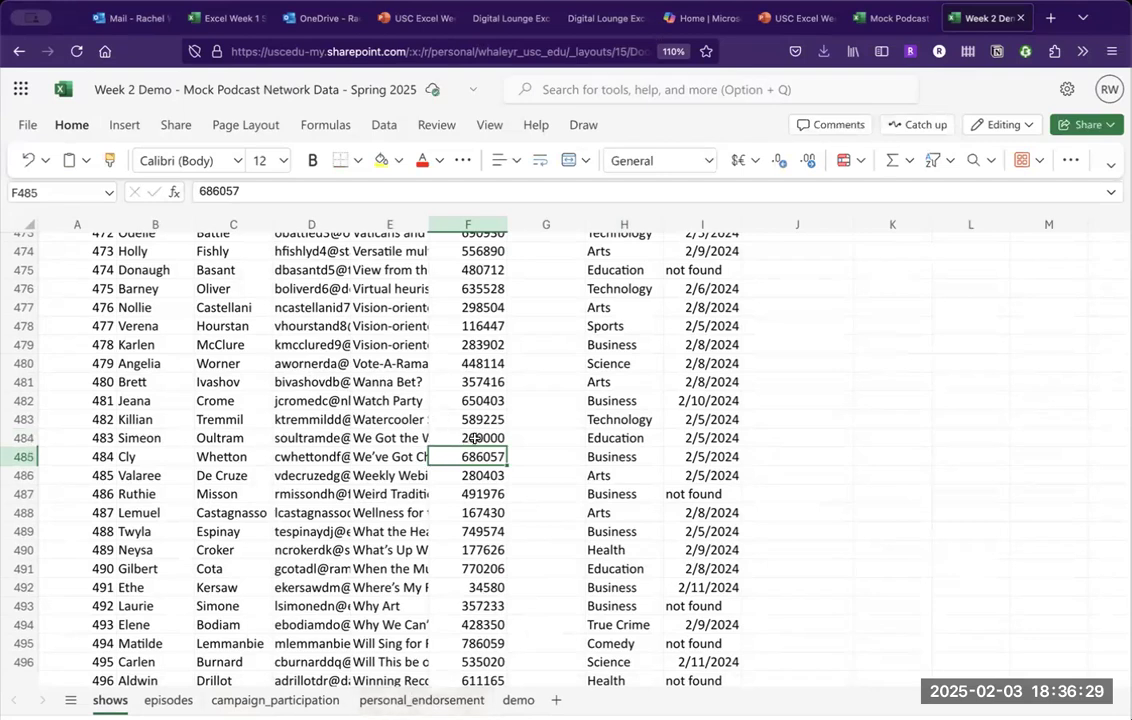
left_click(289, 698)
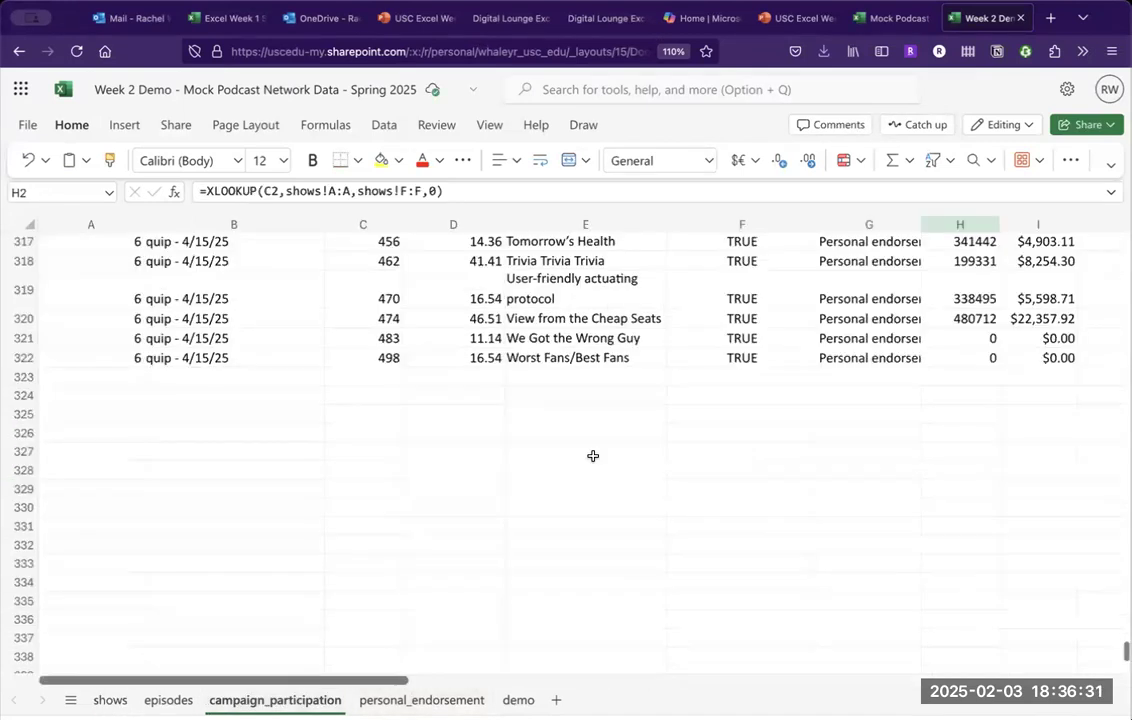
scroll(810, 382, "right", 5)
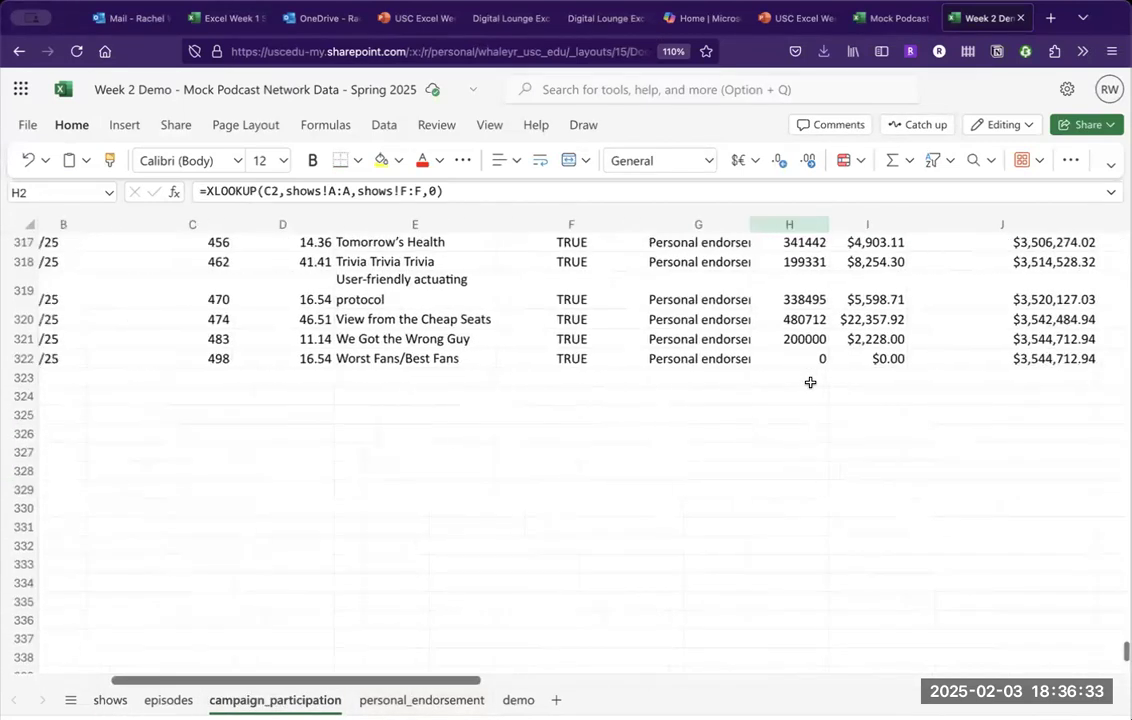
scroll(810, 382, "left", 5)
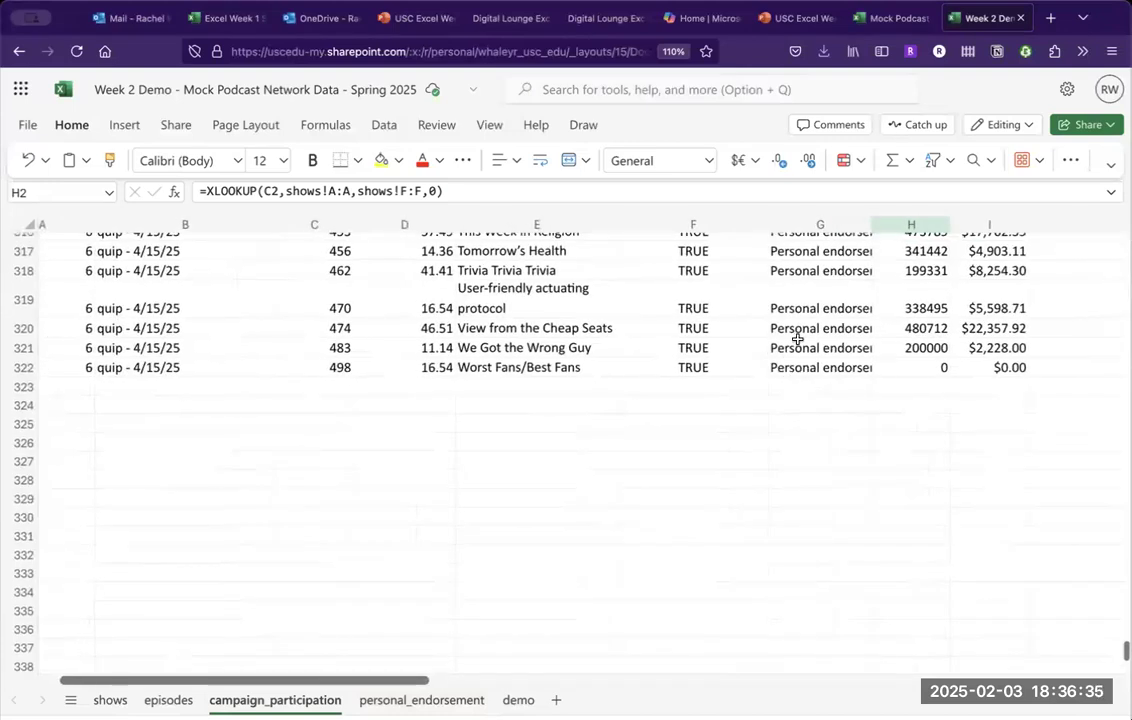
left_click(925, 366)
left_click(925, 349)
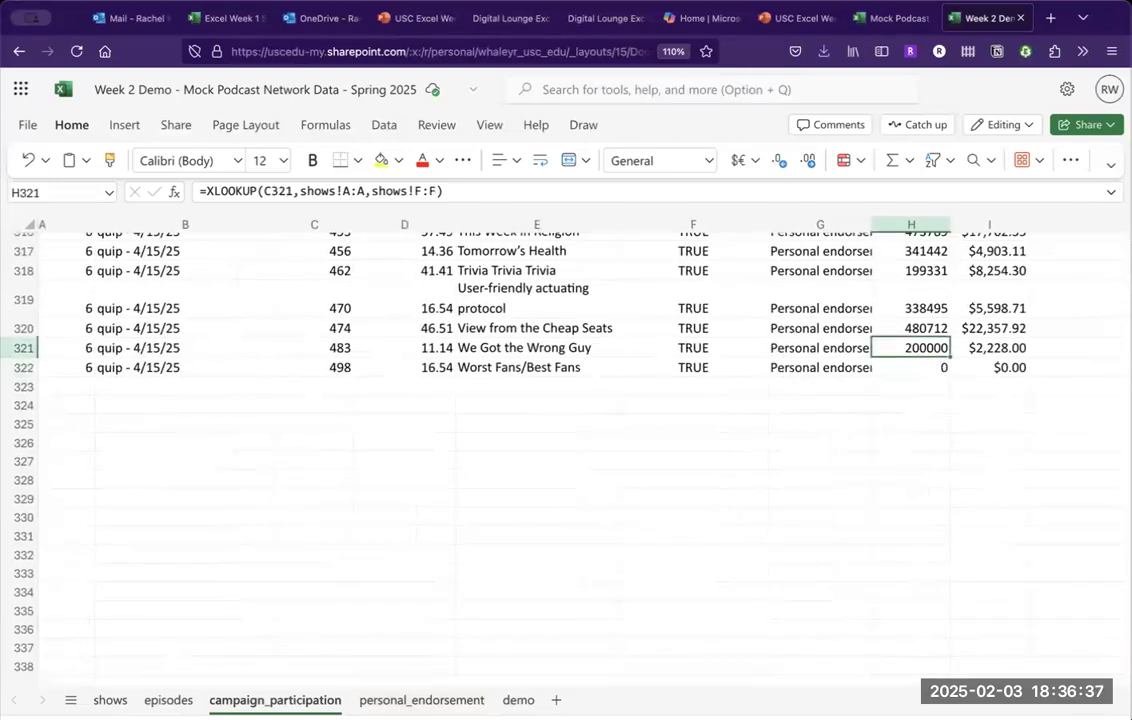
left_click(990, 348)
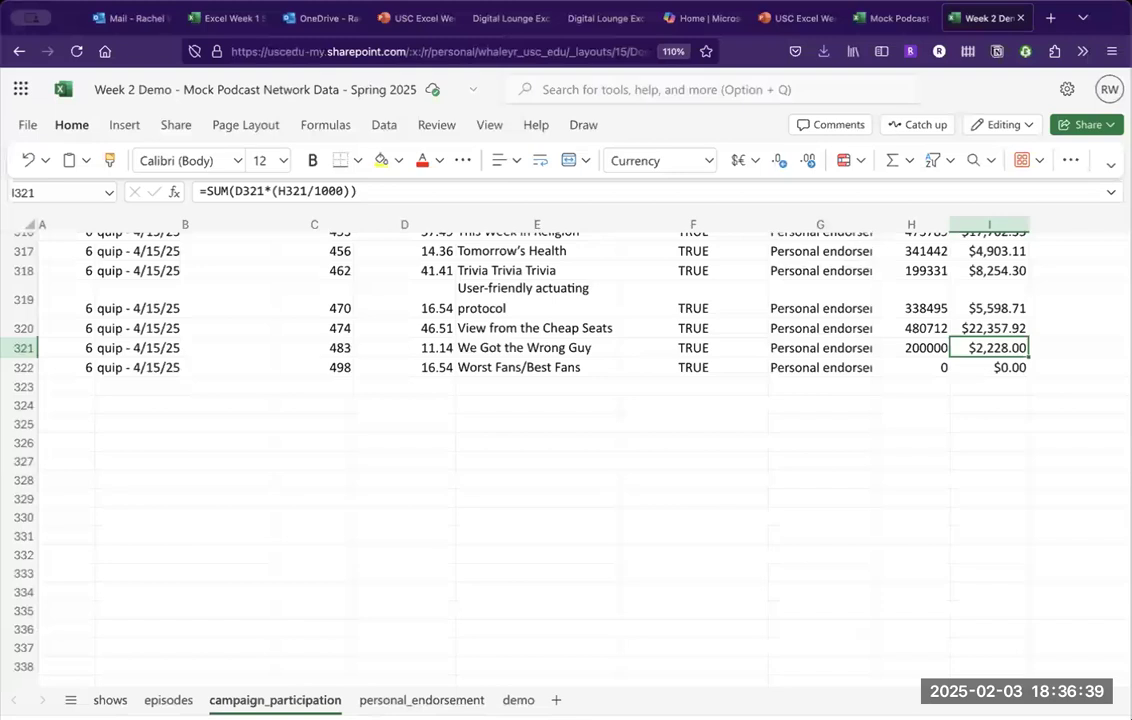
left_click(1080, 348)
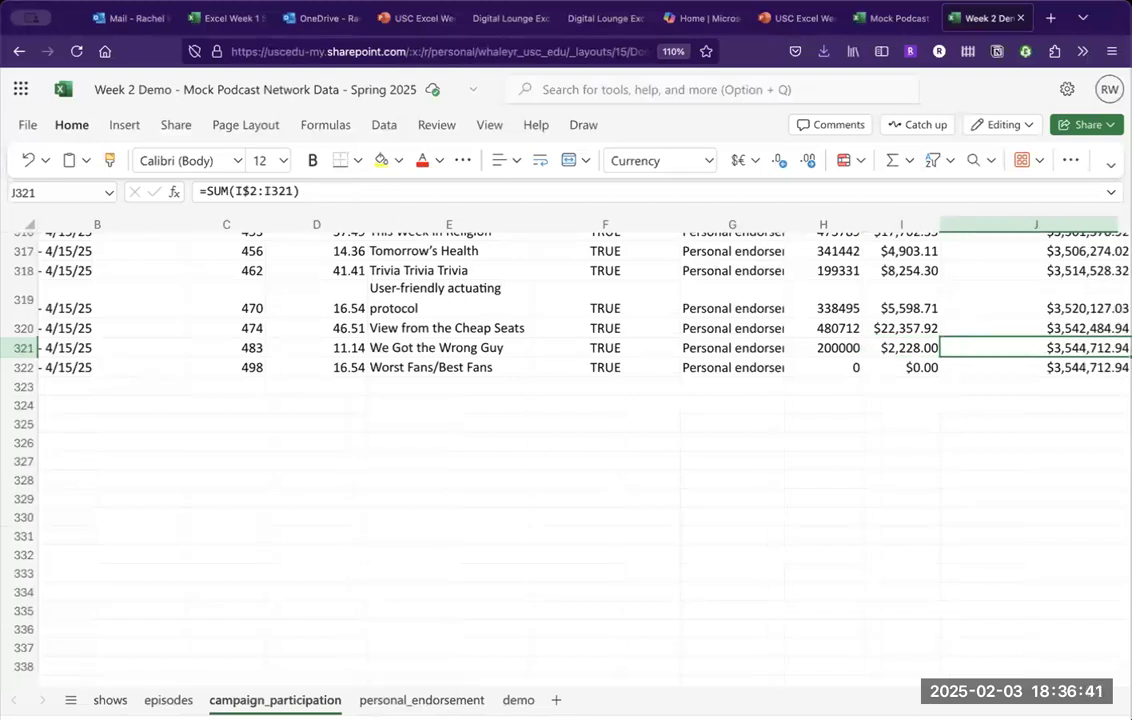
key("Right")
key("Left")
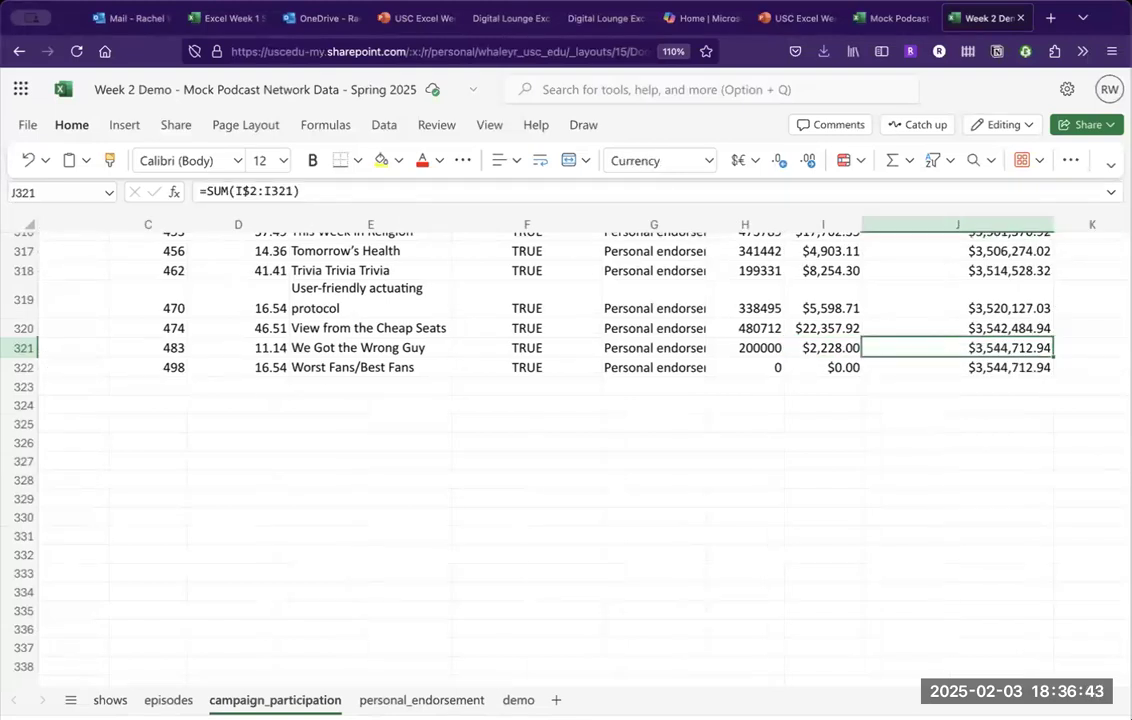
key("Down")
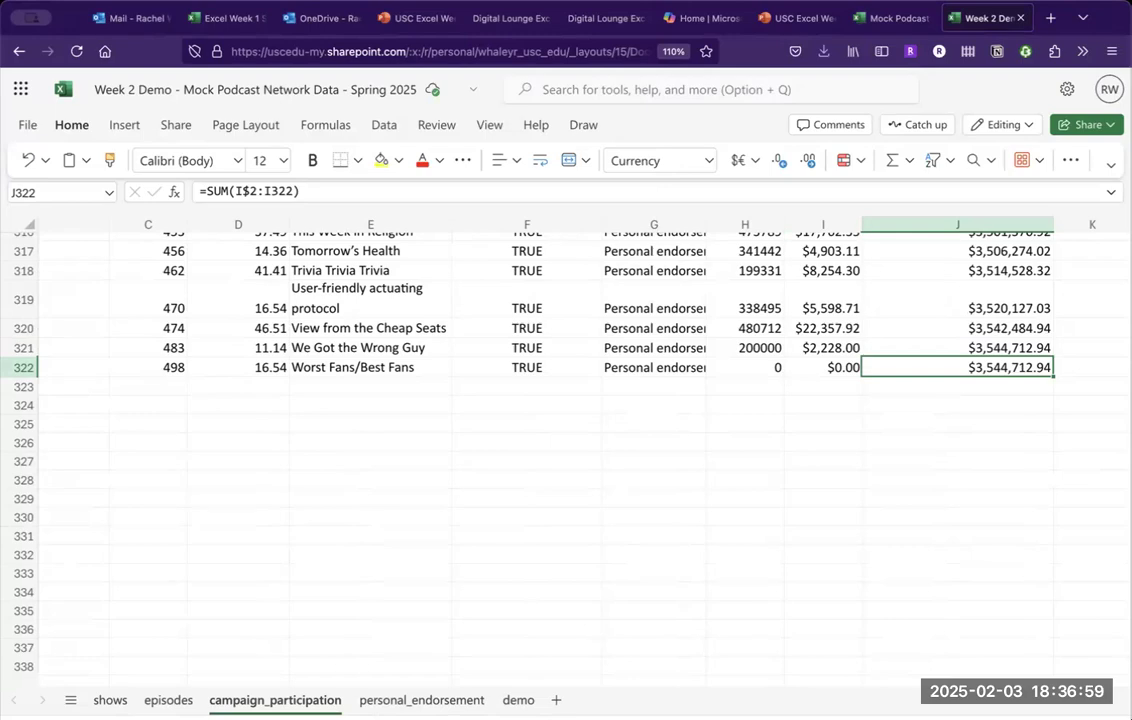
scroll(907, 323, "up", 5)
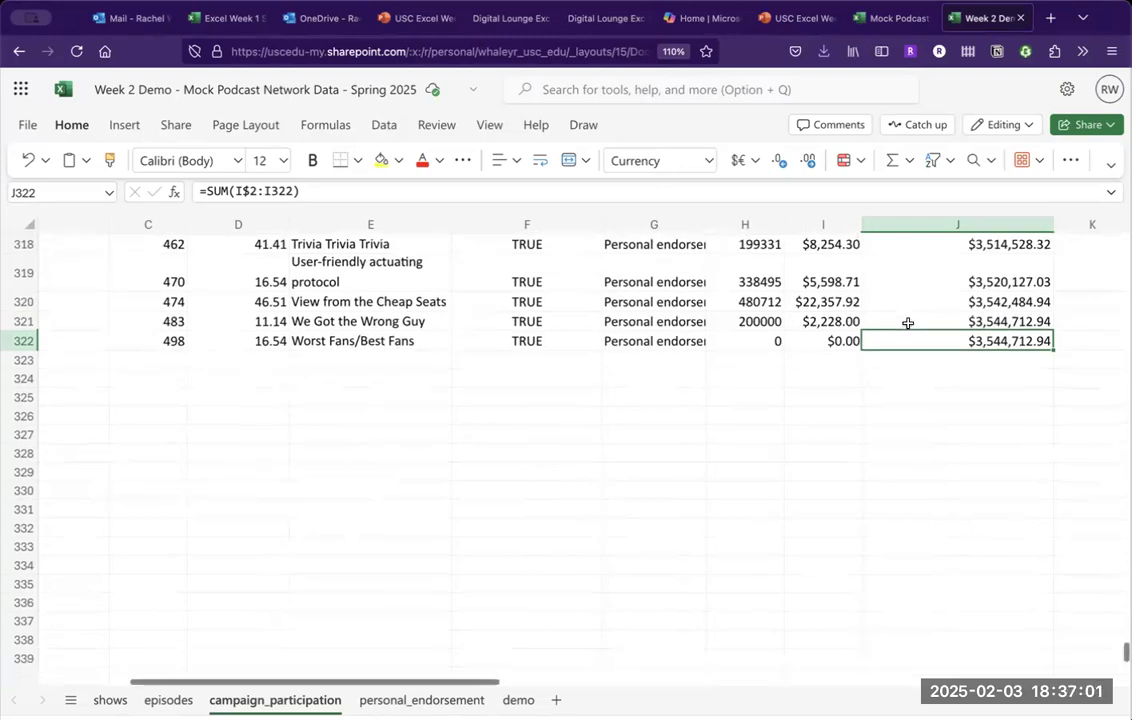
scroll(907, 323, "up", 5)
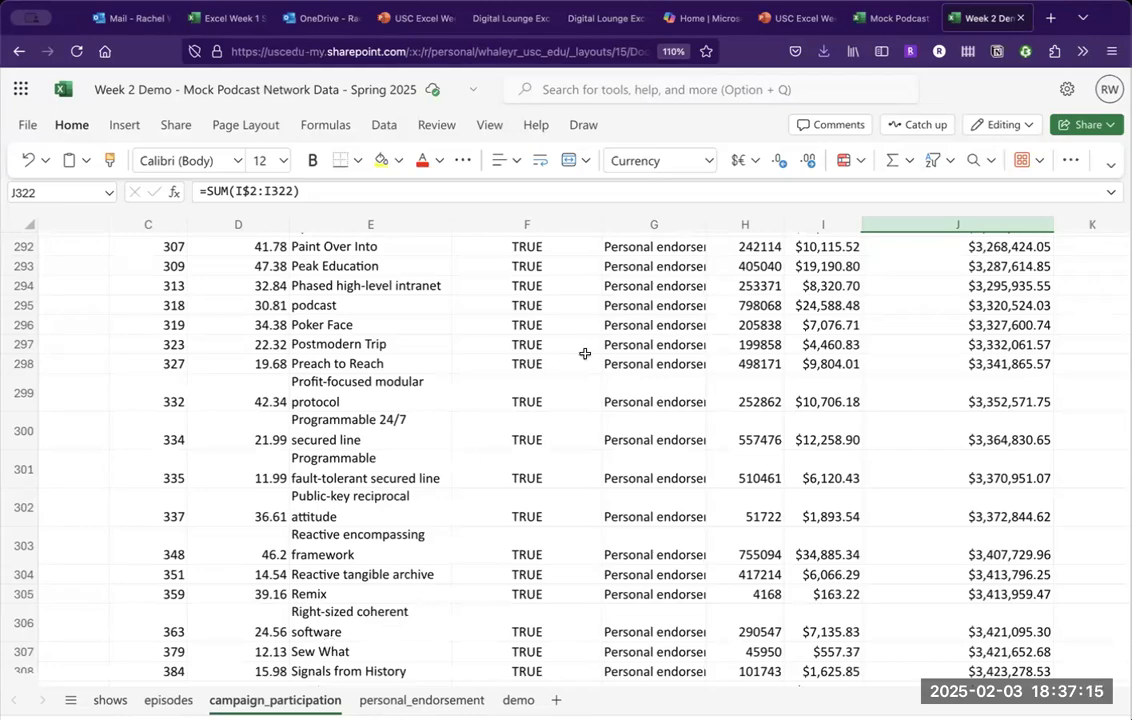
scroll(733, 387, "up", 10)
scroll(731, 387, "up", 20)
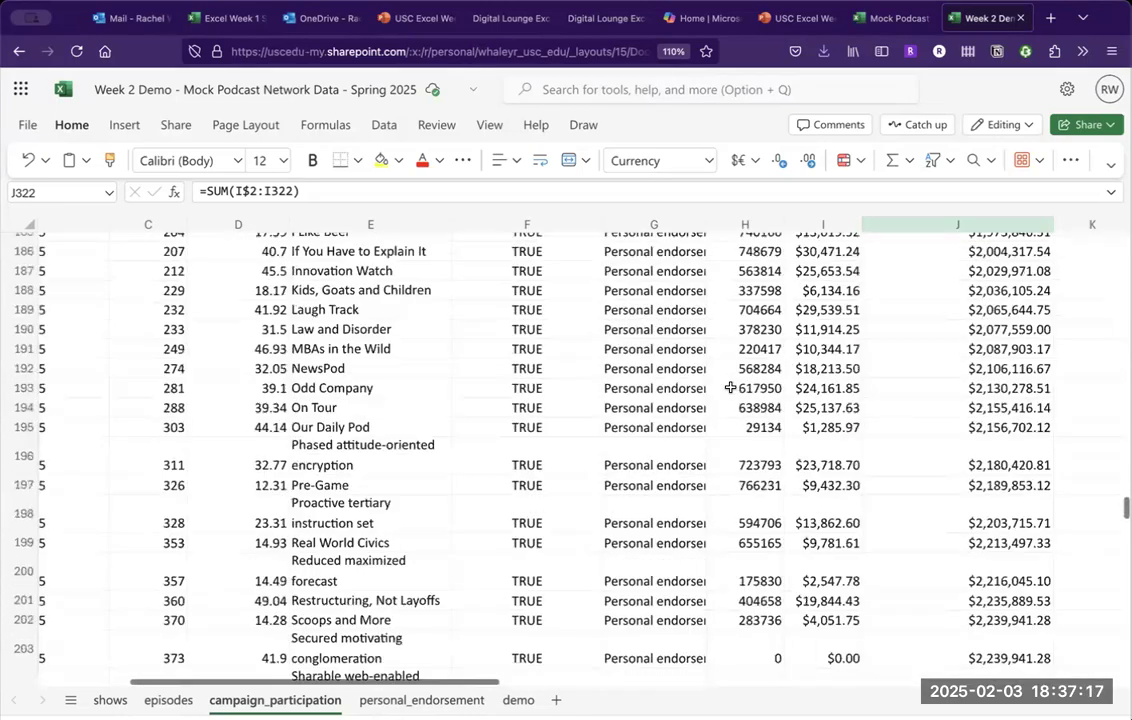
left_click(748, 261)
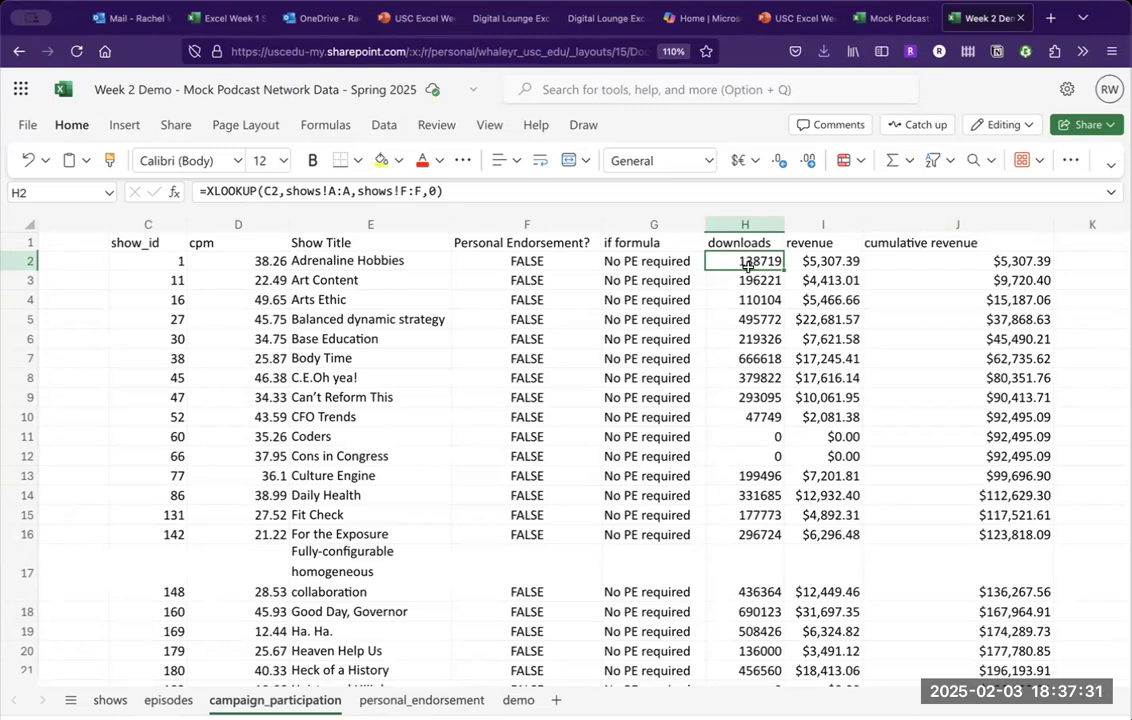
scroll(746, 349, "down", 5)
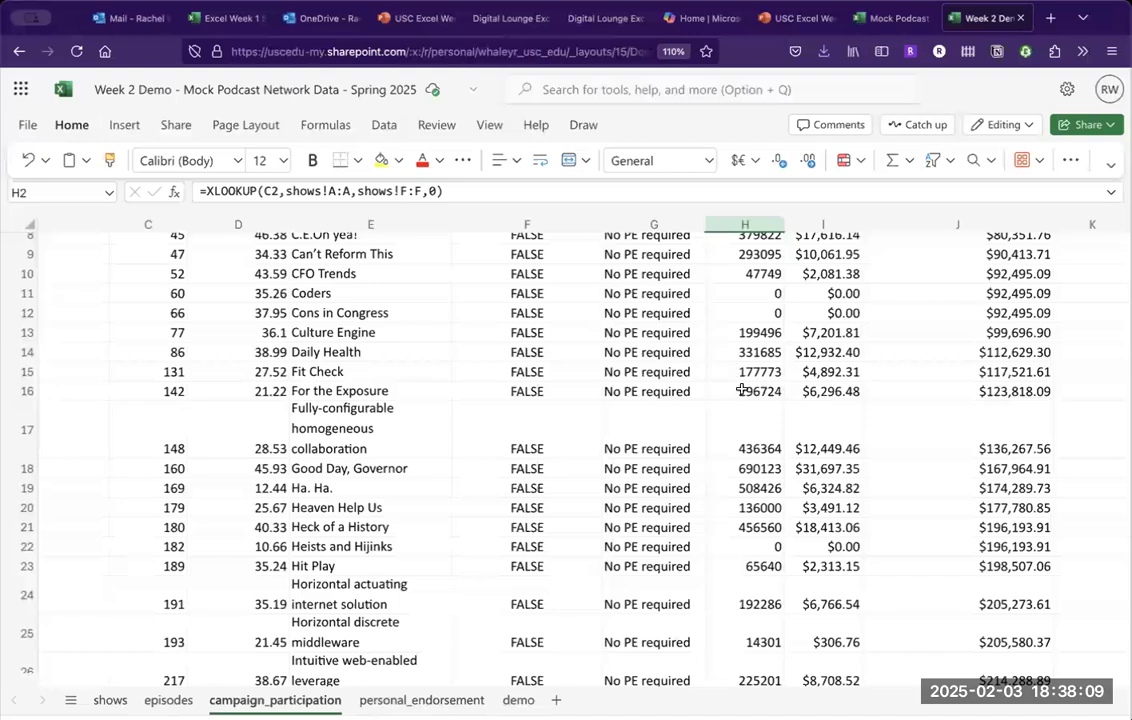
scroll(740, 355, "up", 3)
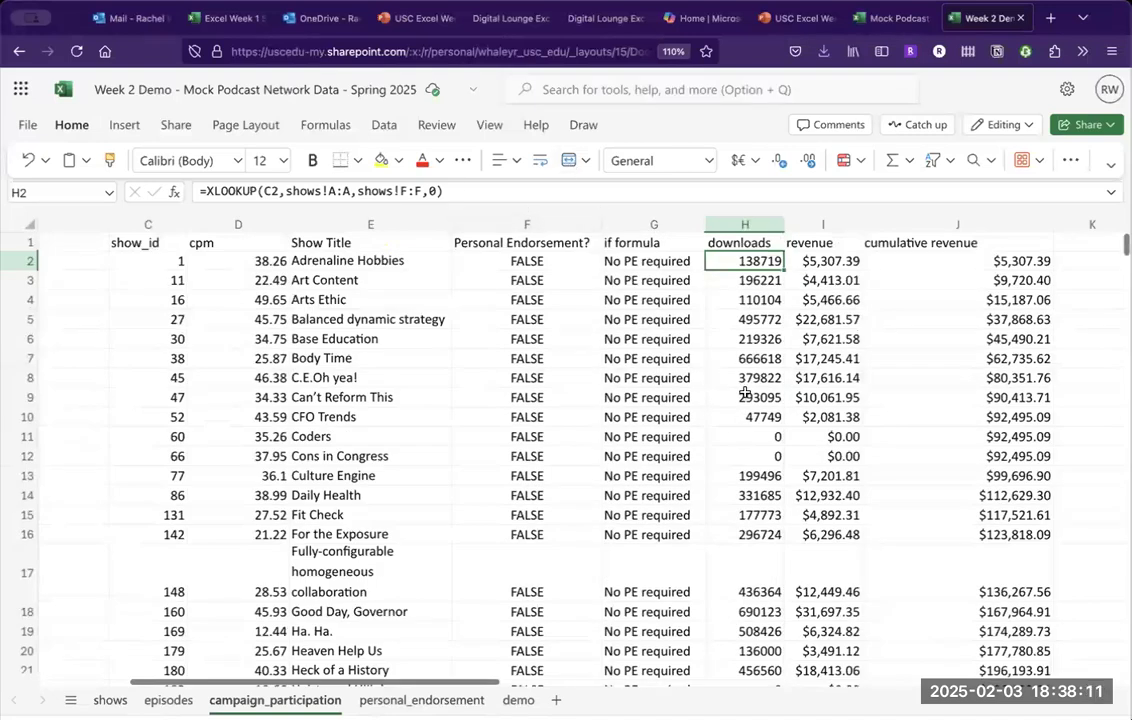
Change H2's XLOOKUP fallback from 0 to "this is missing".
left_click(745, 436)
left_click(746, 261)
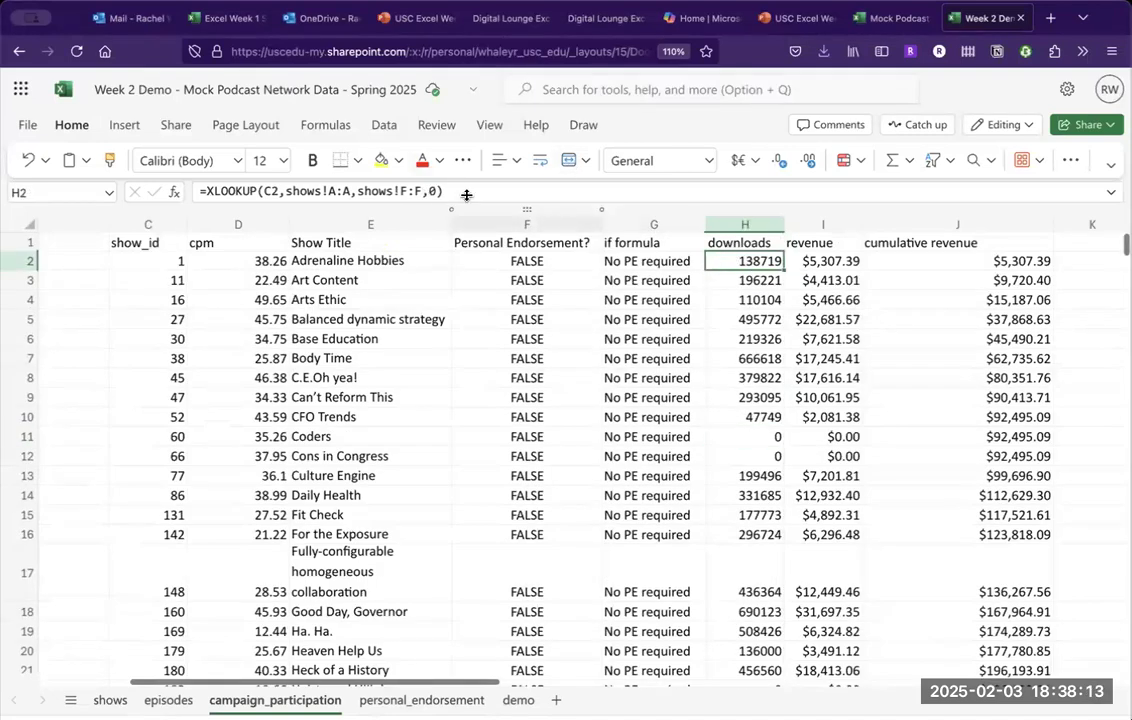
left_click(435, 191)
type(",0")
key("BackSpace")
type("\"")
type("this is missing")
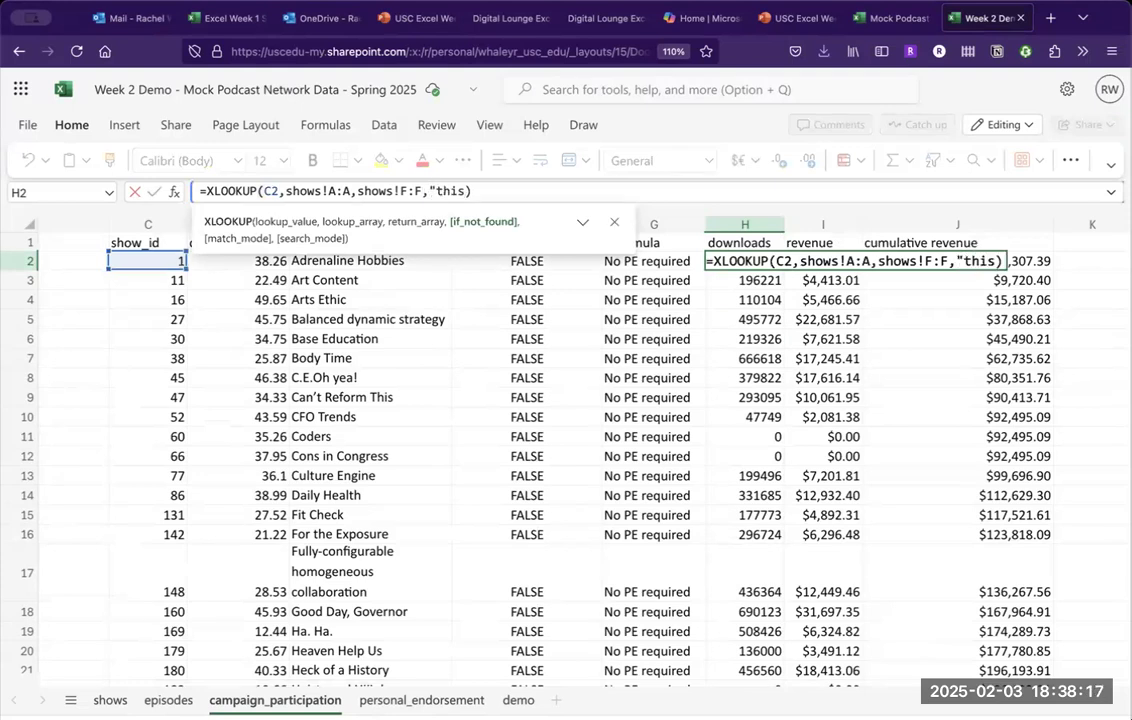
type("\"")
key("Return")
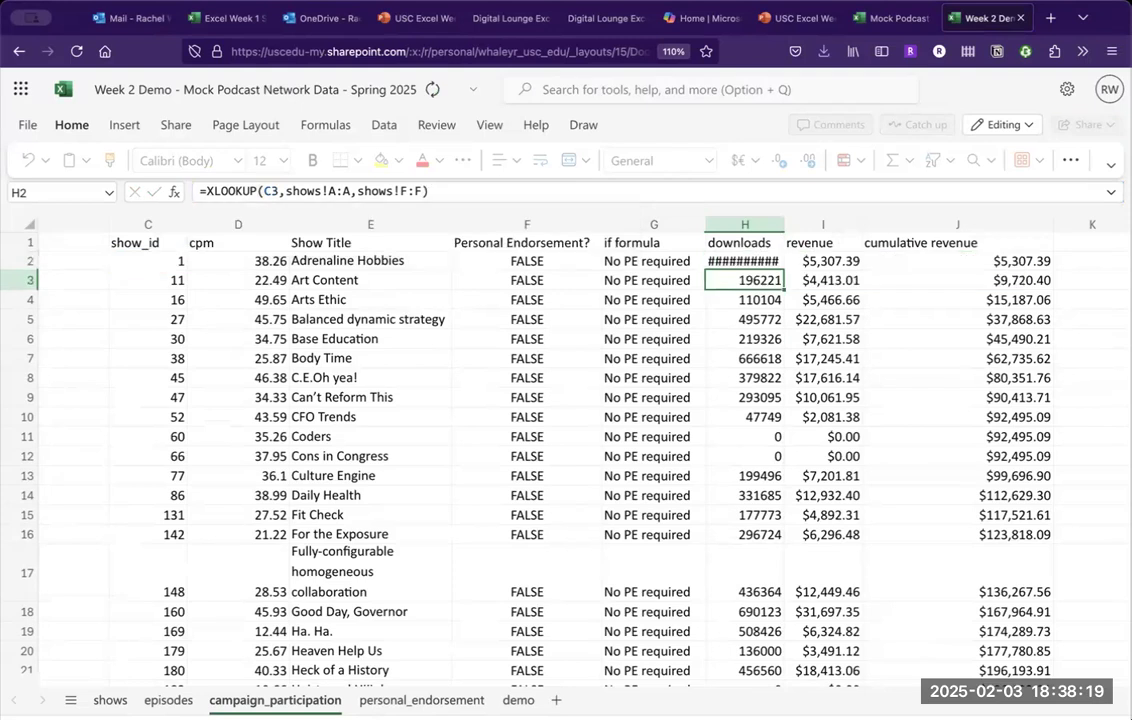
Copy the updated downloads lookup down to H17, check its results, and go to the shows sheet.
left_click(752, 261)
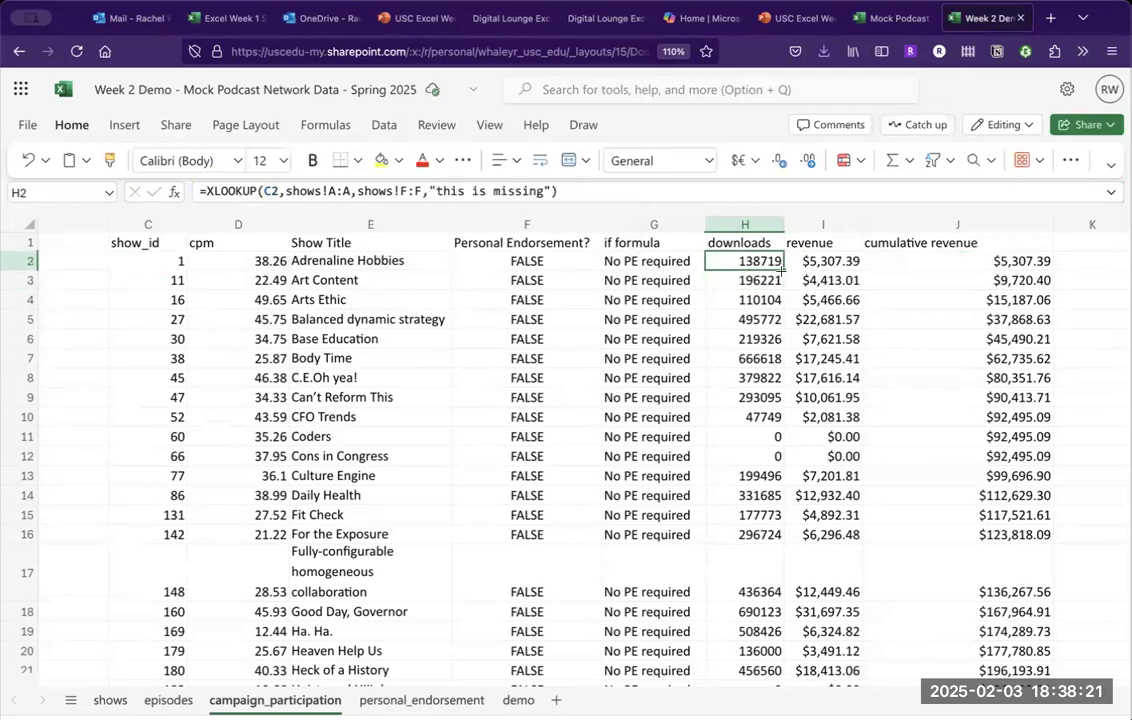
left_click_drag(783, 269, 773, 567)
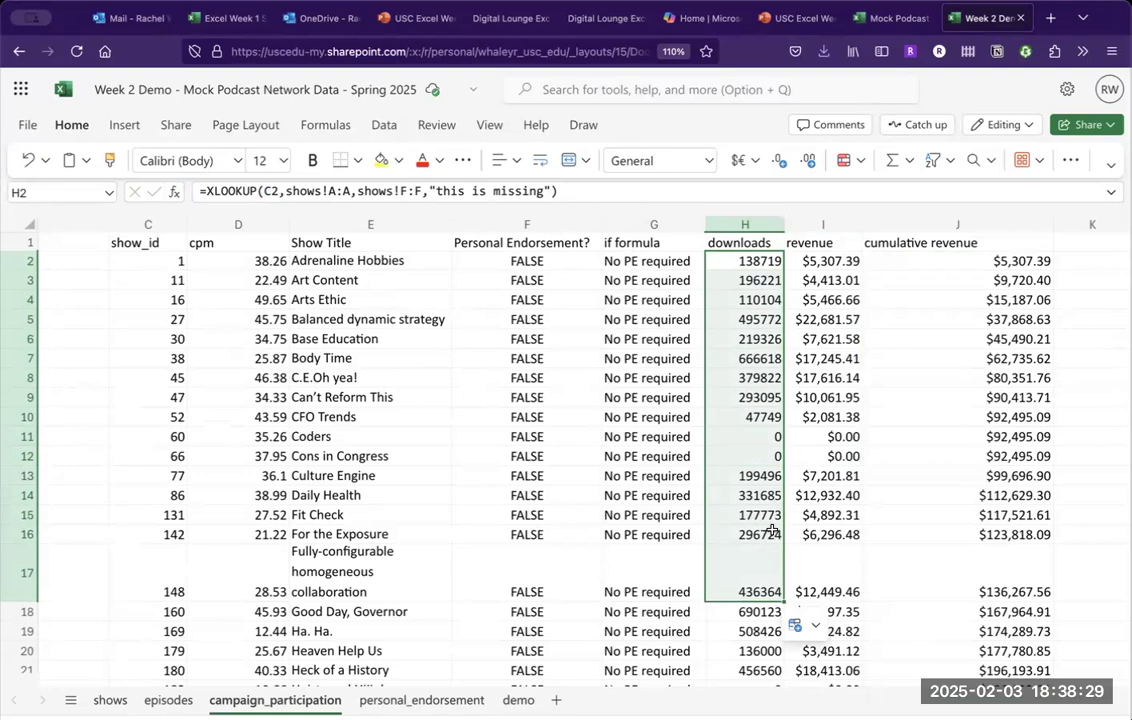
left_click(765, 456)
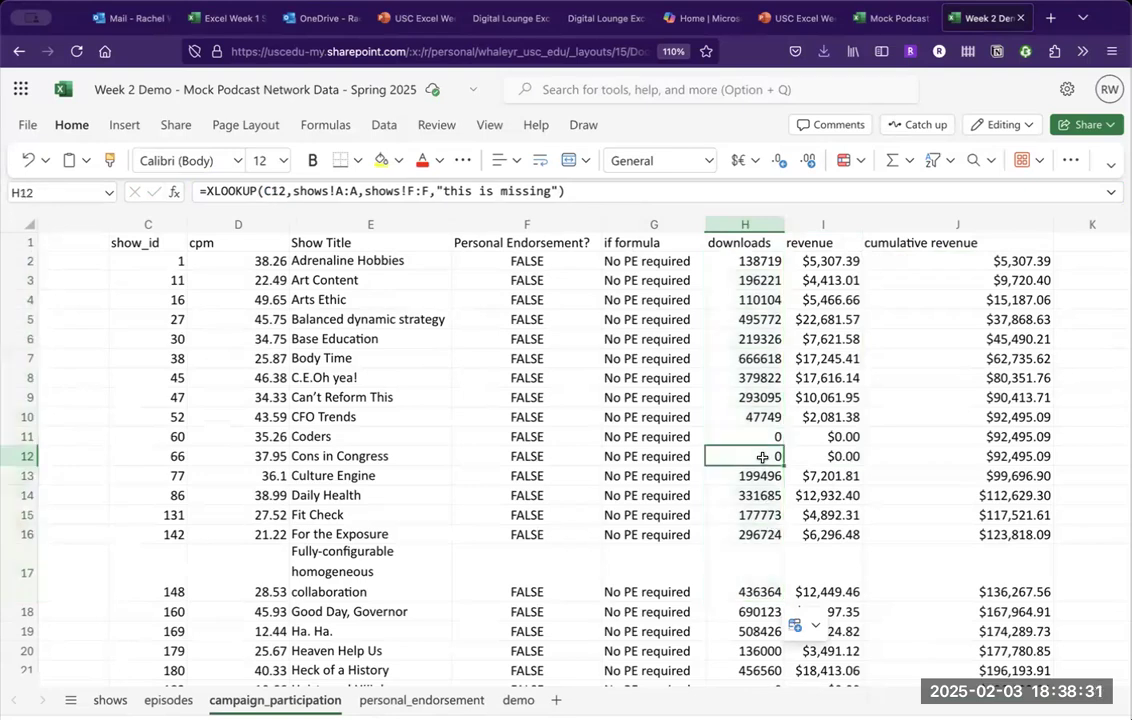
scroll(760, 460, "down", 10)
scroll(760, 450, "up", 10)
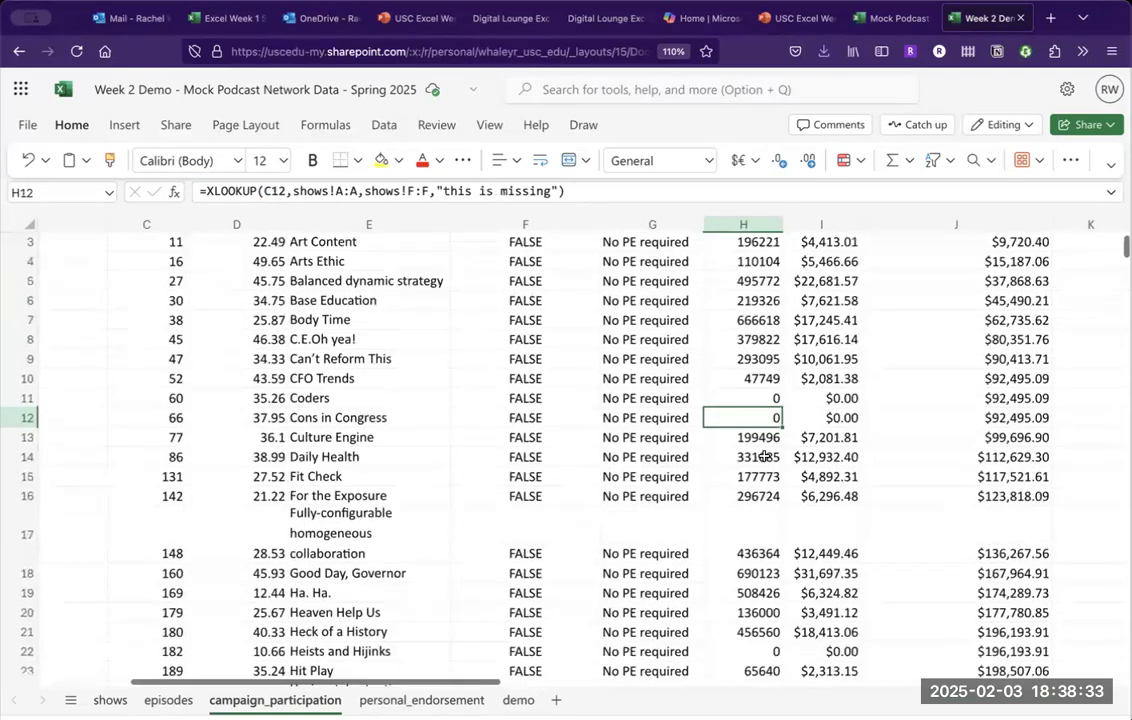
scroll(781, 323, "up", 1)
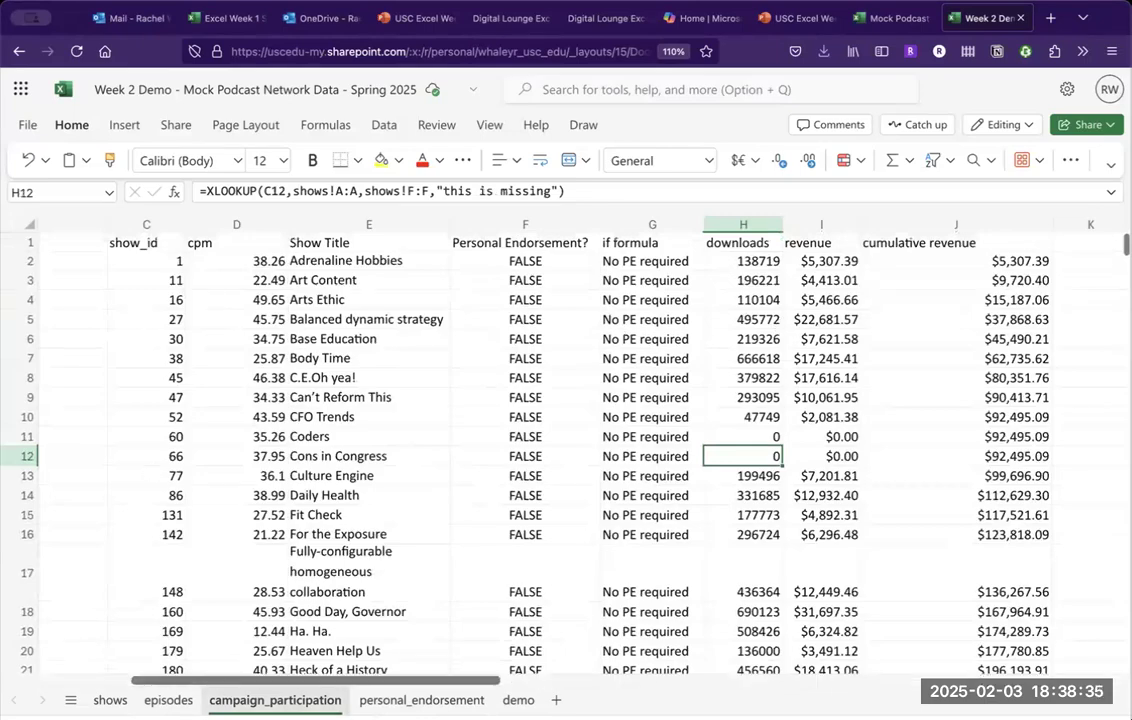
left_click(110, 701)
scroll(623, 390, "up", 20)
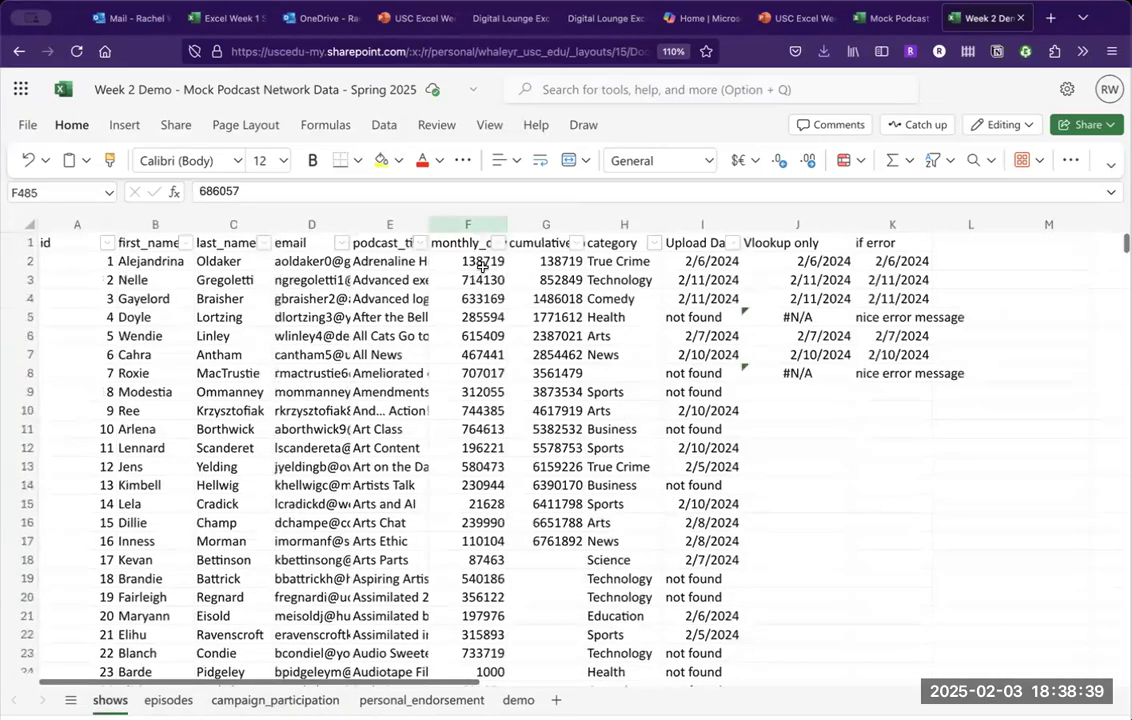
Delete show 1's monthly downloads on the shows sheet and check H2's lookup result.
left_click(482, 268)
key("Delete")
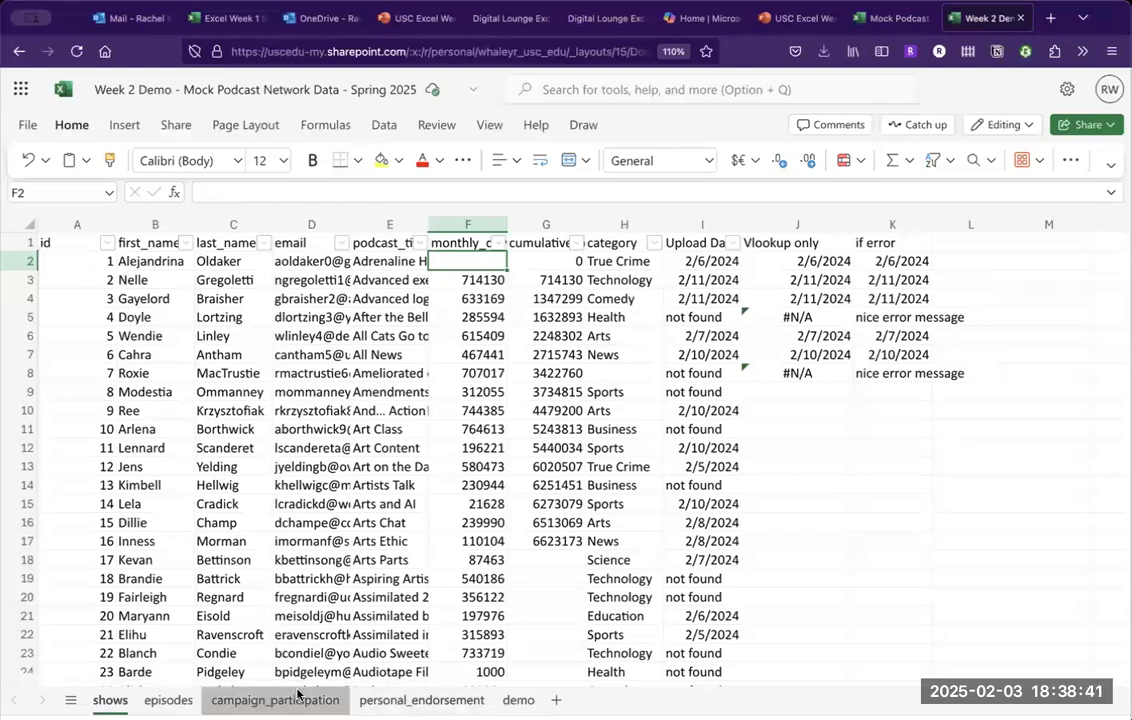
left_click(293, 699)
left_click(767, 263)
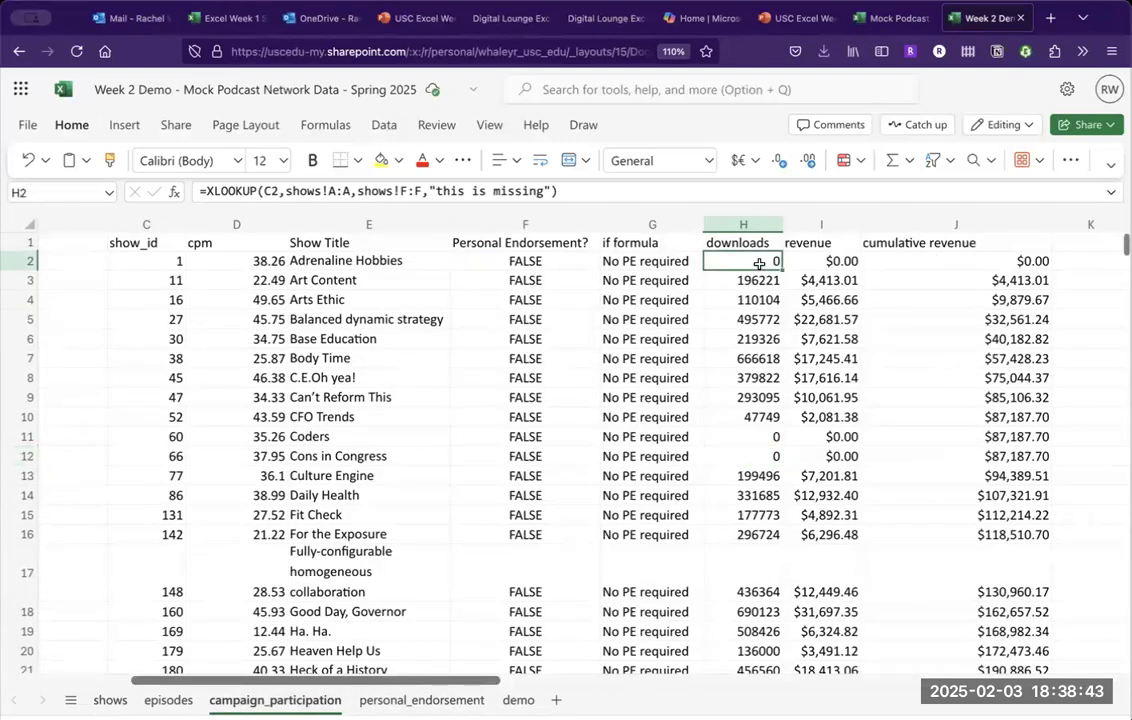
key("Right")
key("Left")
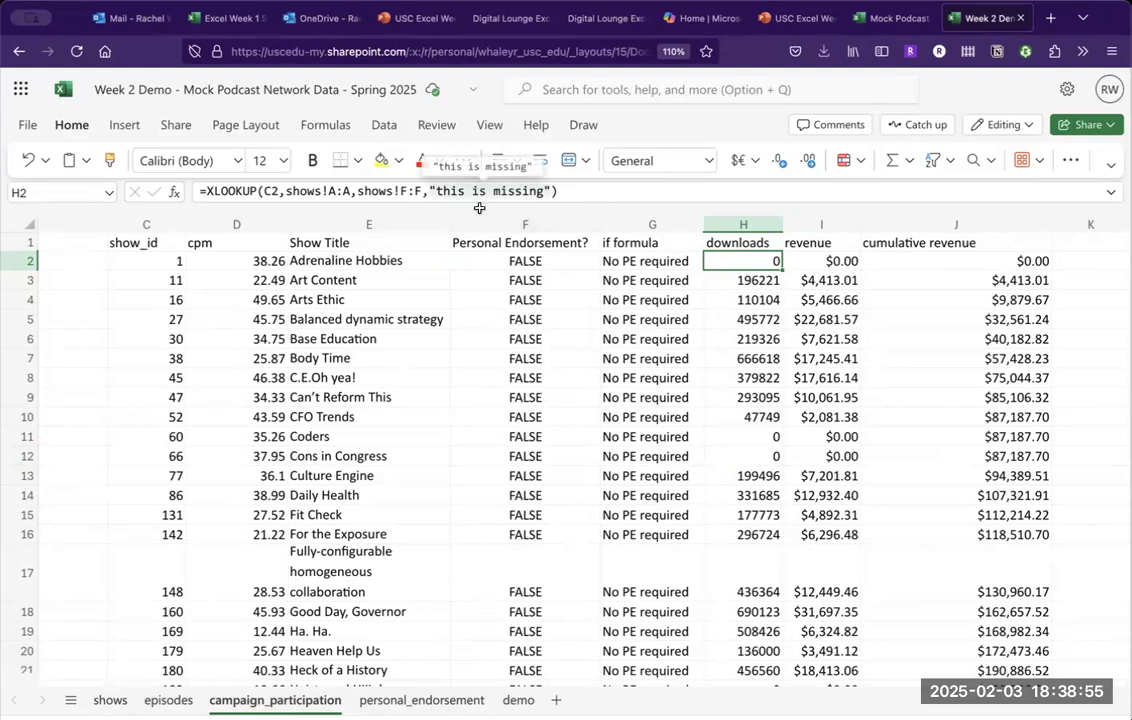
Clear show id 1 from A2 on the shows sheet and confirm row 2 lookups now read "not found".
left_click(110, 699)
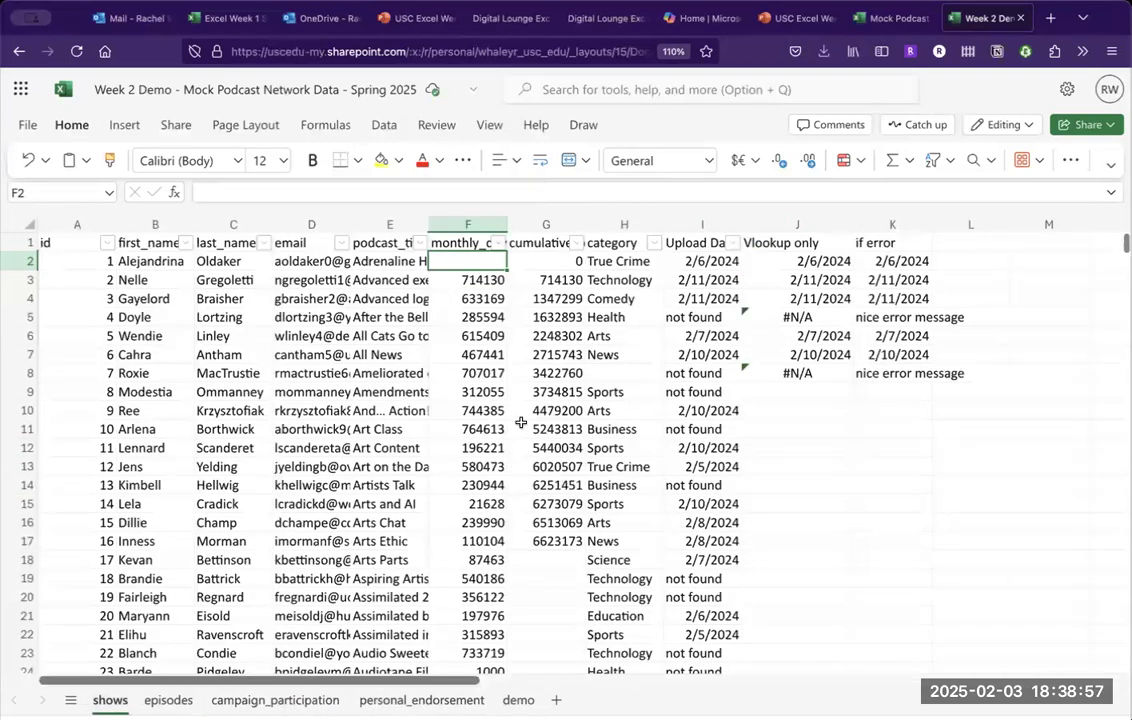
left_click(468, 297)
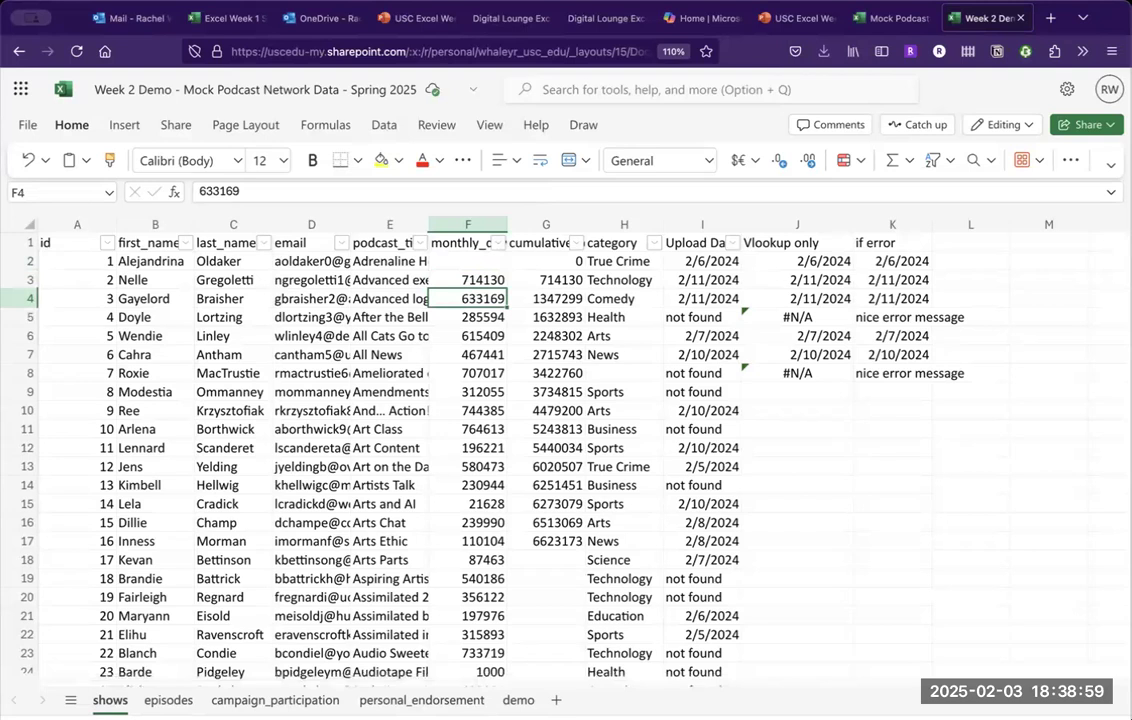
key("Up")
key("Up")
key("Left")
key("Left")
key("Left")
key("Left")
key("Left")
key("Delete")
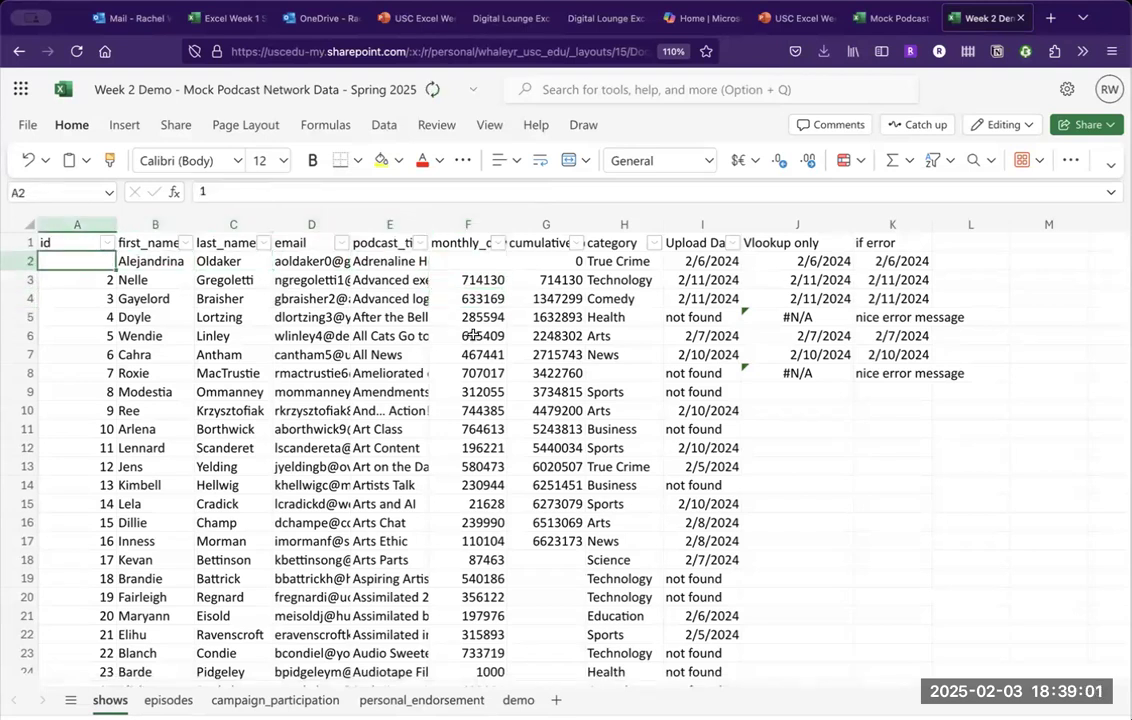
left_click(420, 699)
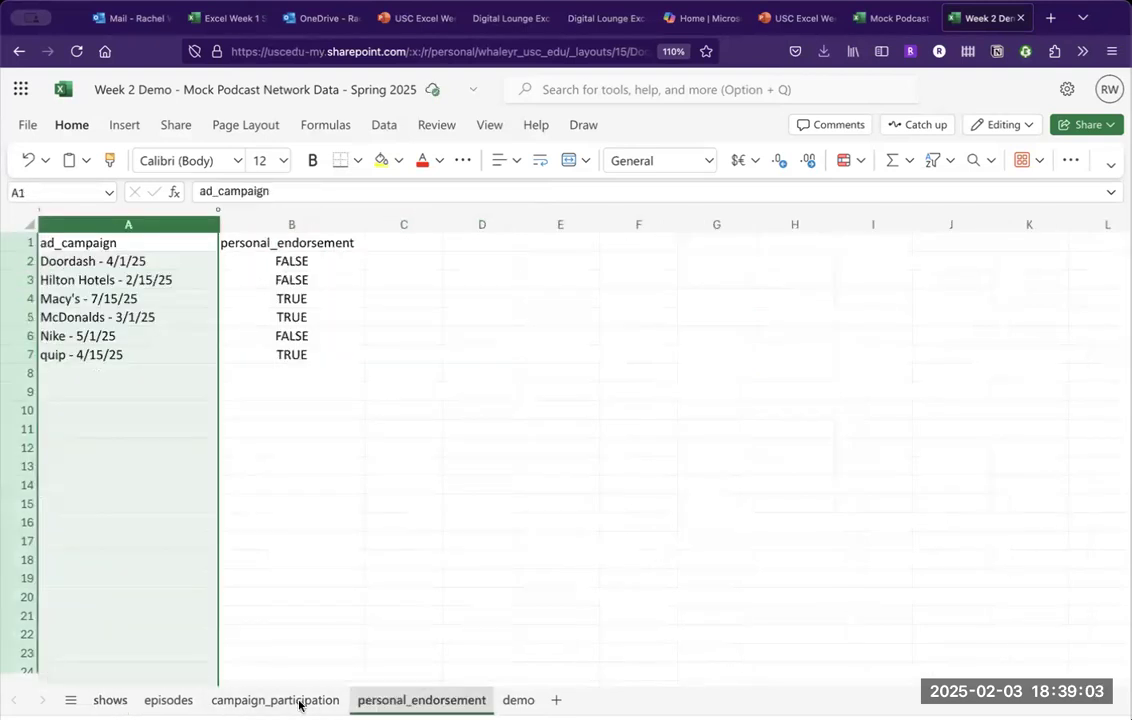
left_click(278, 699)
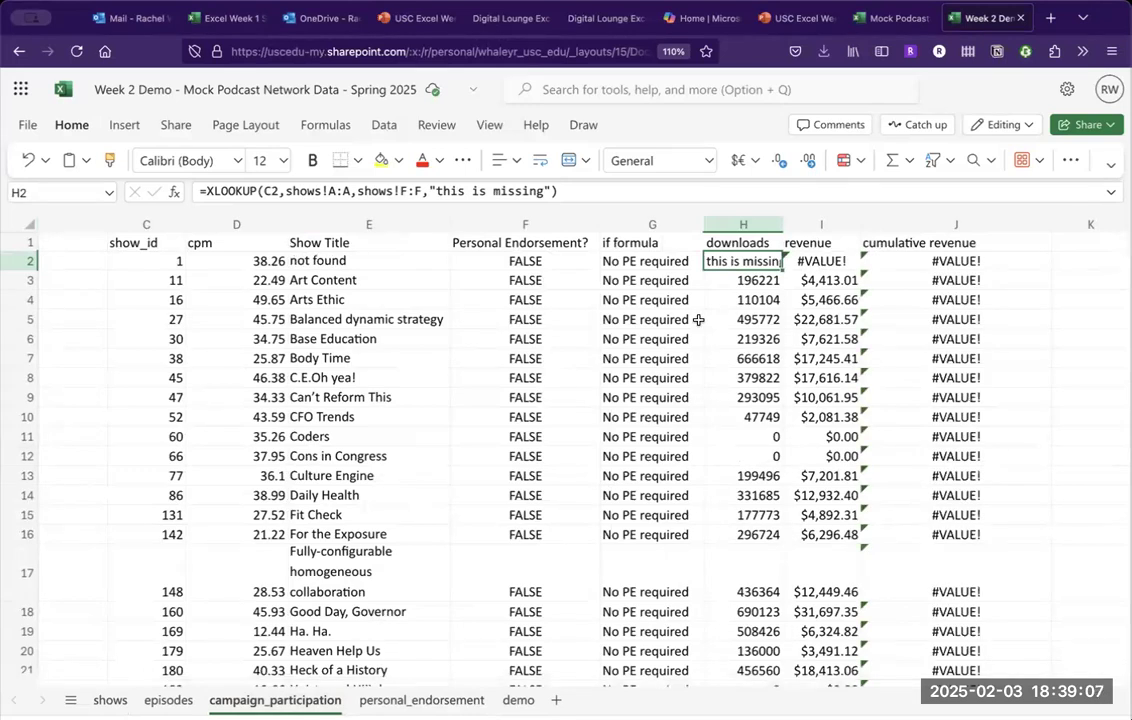
left_click(110, 700)
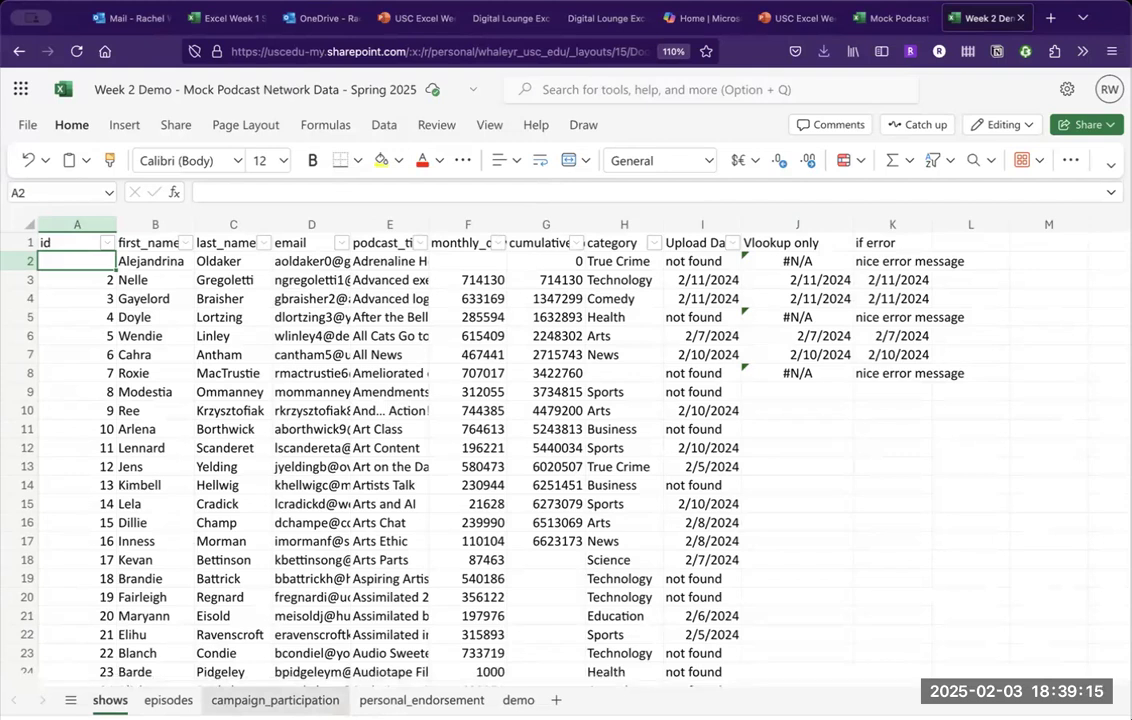
left_click(275, 700)
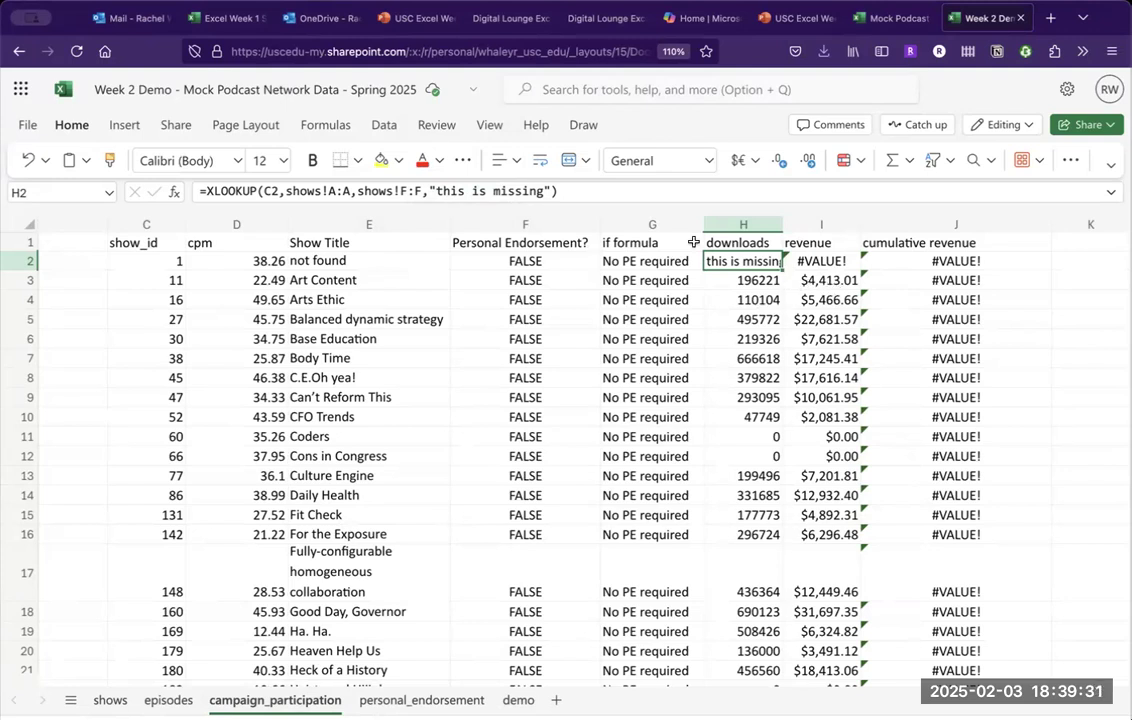
Remove the "this is missing" fallback from H2's XLOOKUP, giving 0 downloads and $0.00 revenue.
left_click(553, 189)
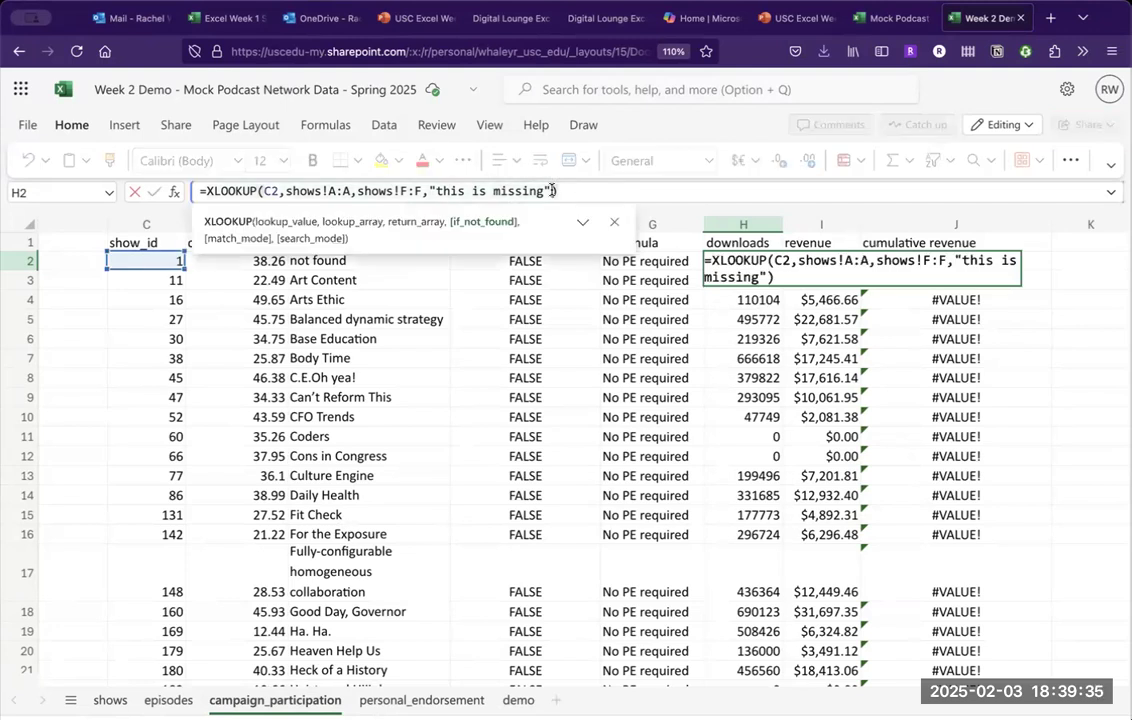
key("BackSpace")
key("BackSpace")
key("BackSpace")
key("BackSpace")
key("BackSpace")
key("BackSpace")
key("BackSpace")
key("BackSpace")
key("BackSpace")
key("BackSpace")
key("BackSpace")
key("BackSpace")
key("BackSpace")
key("BackSpace")
key("BackSpace")
key("BackSpace")
key("BackSpace")
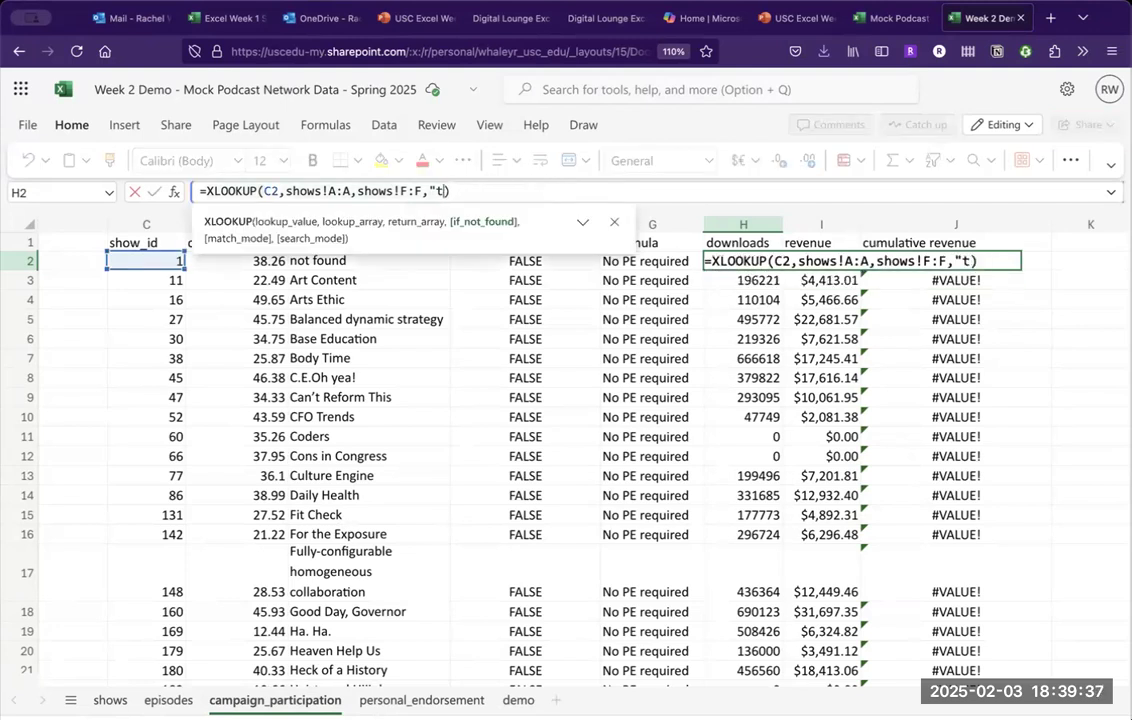
key("Return")
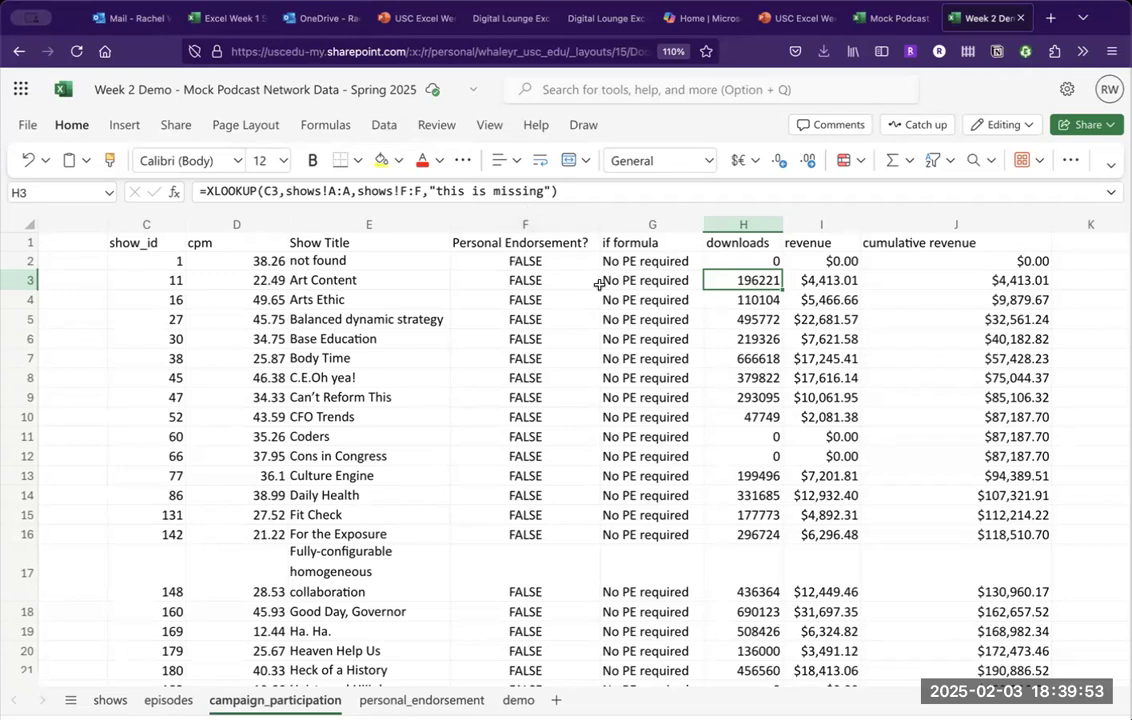
left_click(657, 263)
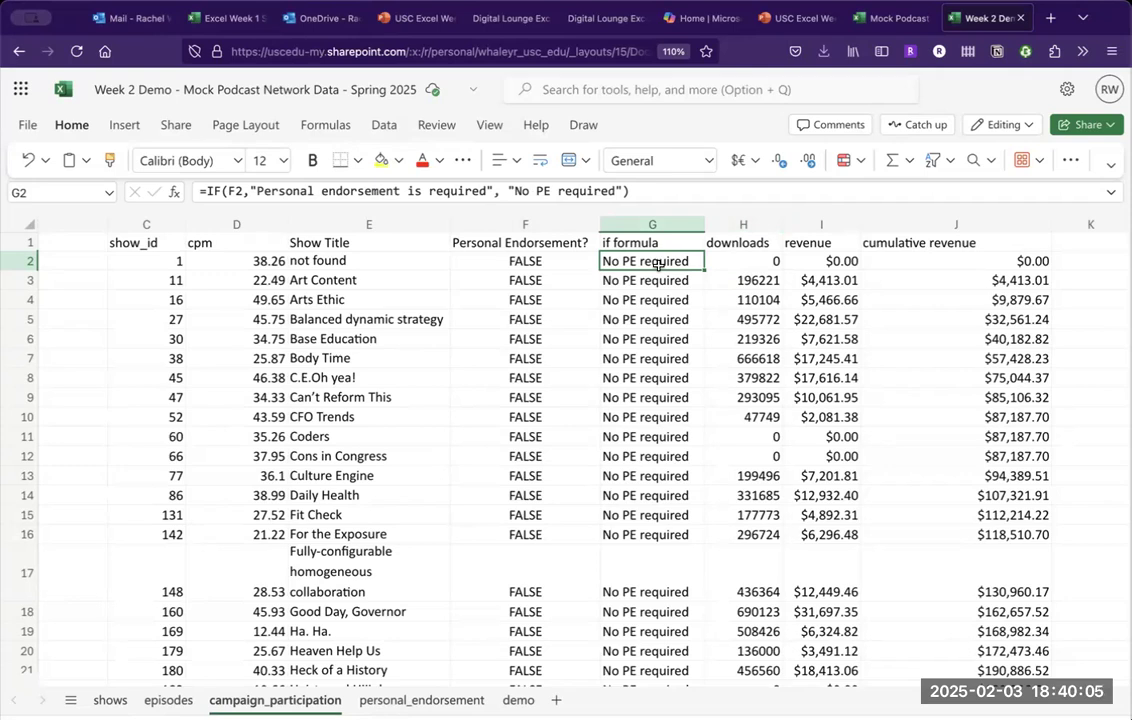
key("Left")
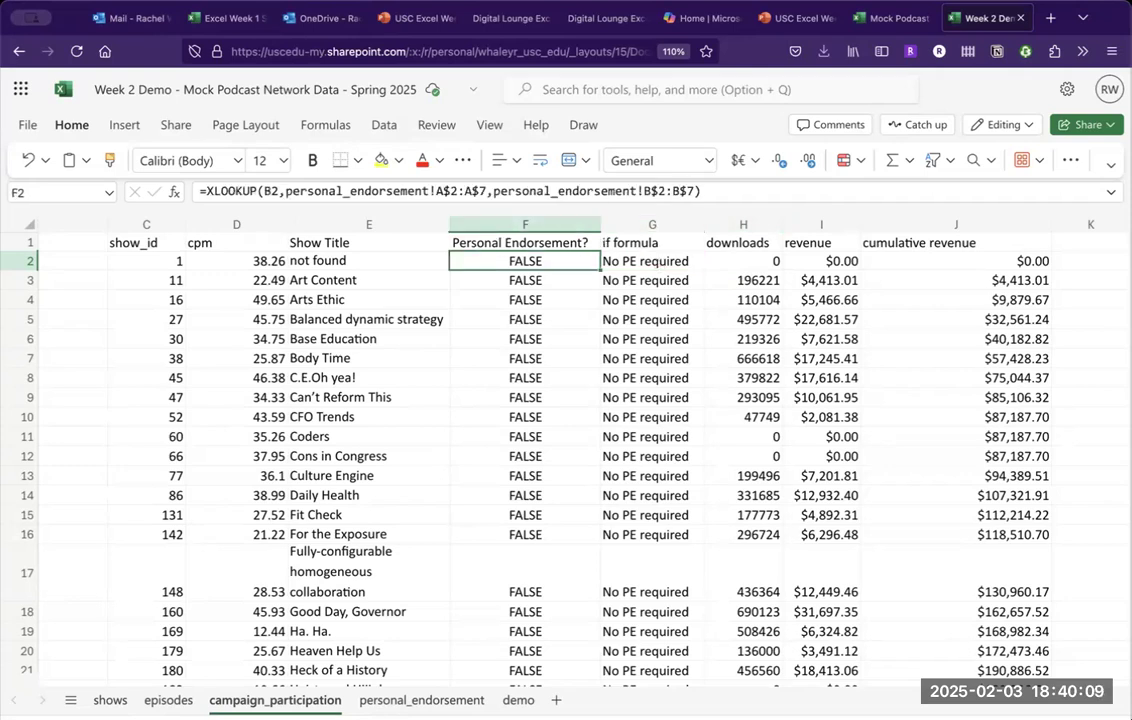
key("Right")
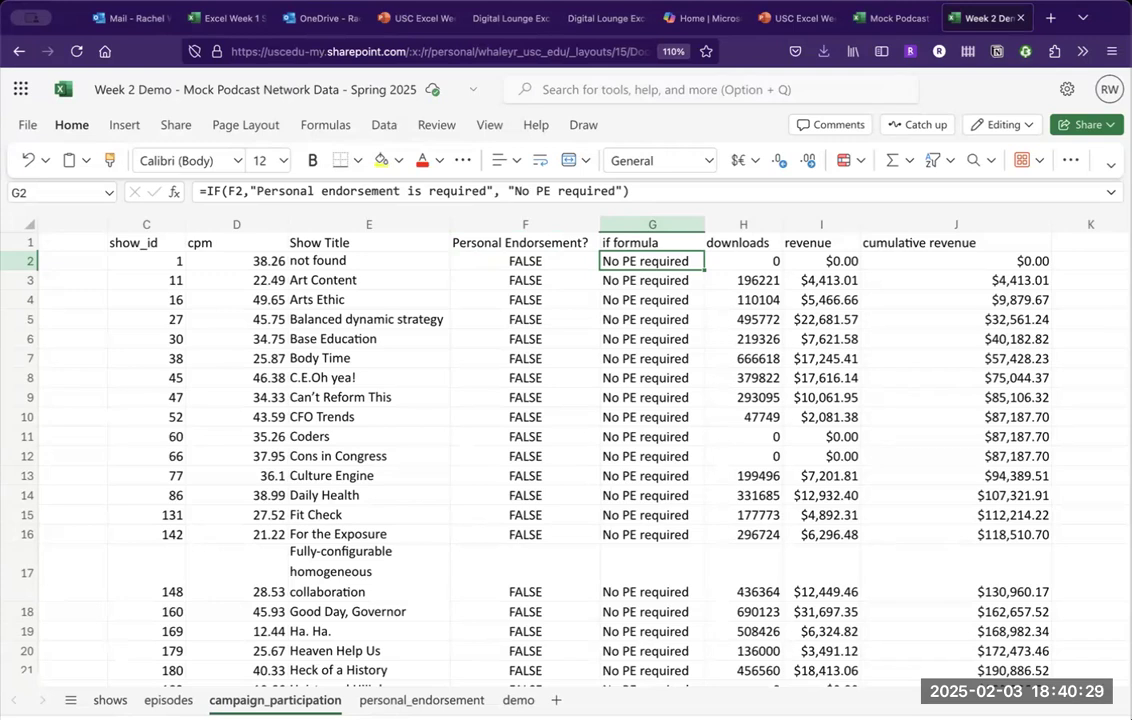
key("Down")
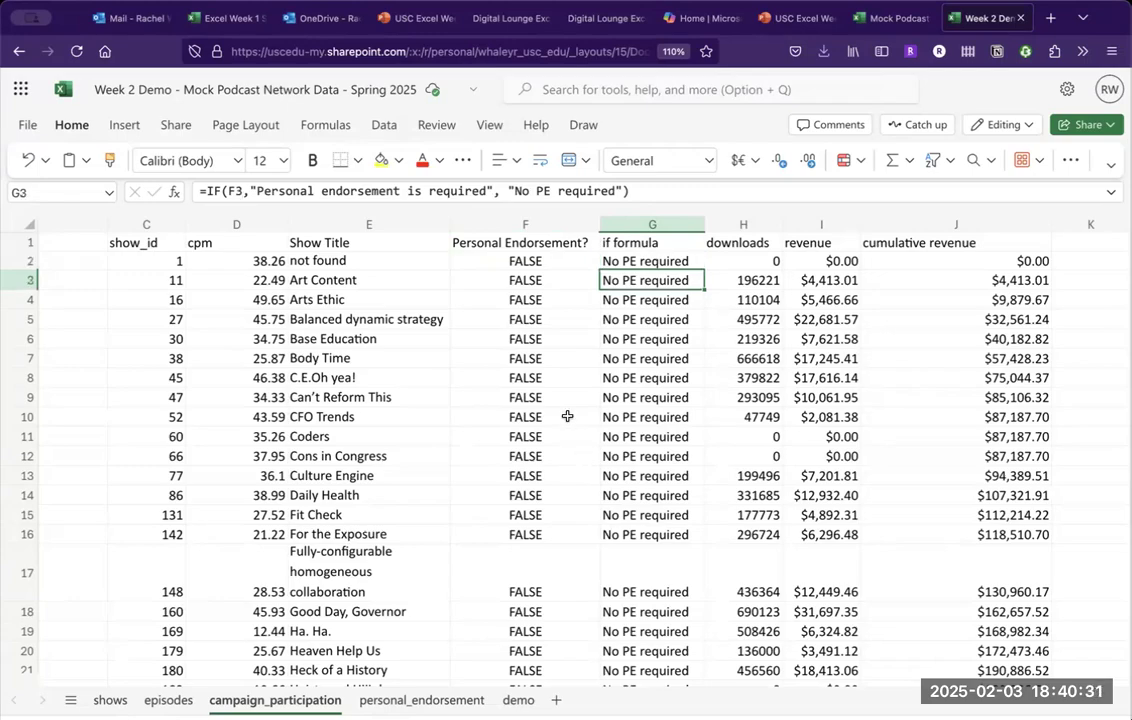
scroll(430, 618, "down", 20)
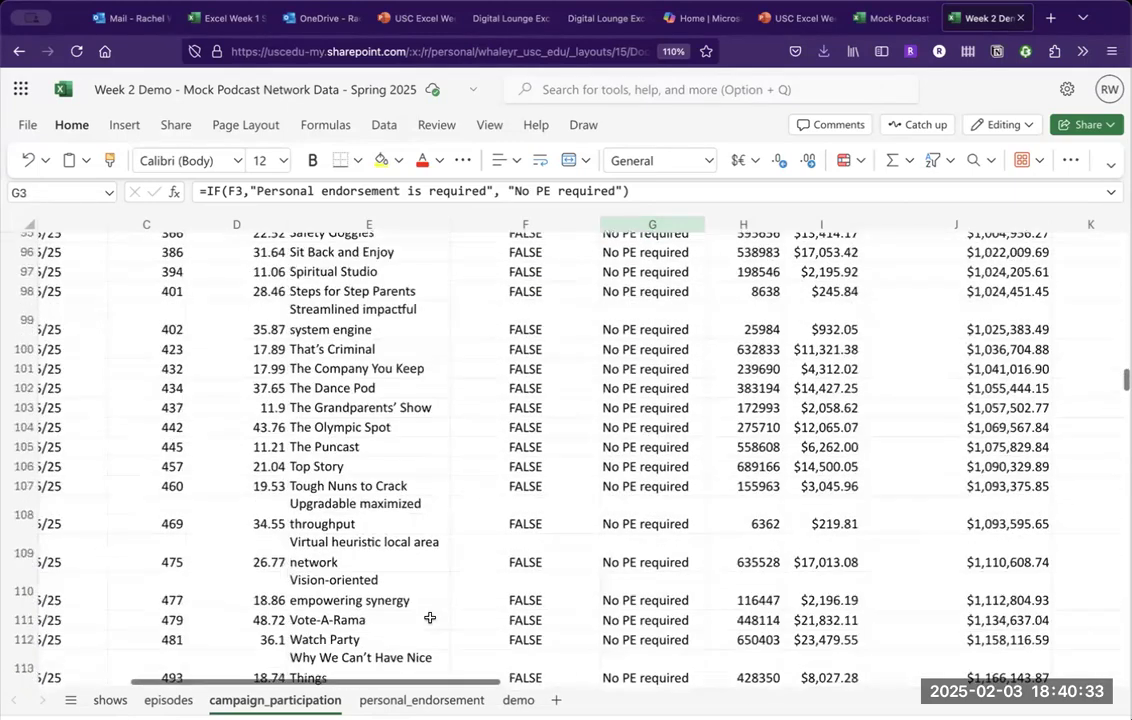
scroll(430, 618, "down", 10)
scroll(652, 273, "up", 1)
left_click(652, 343)
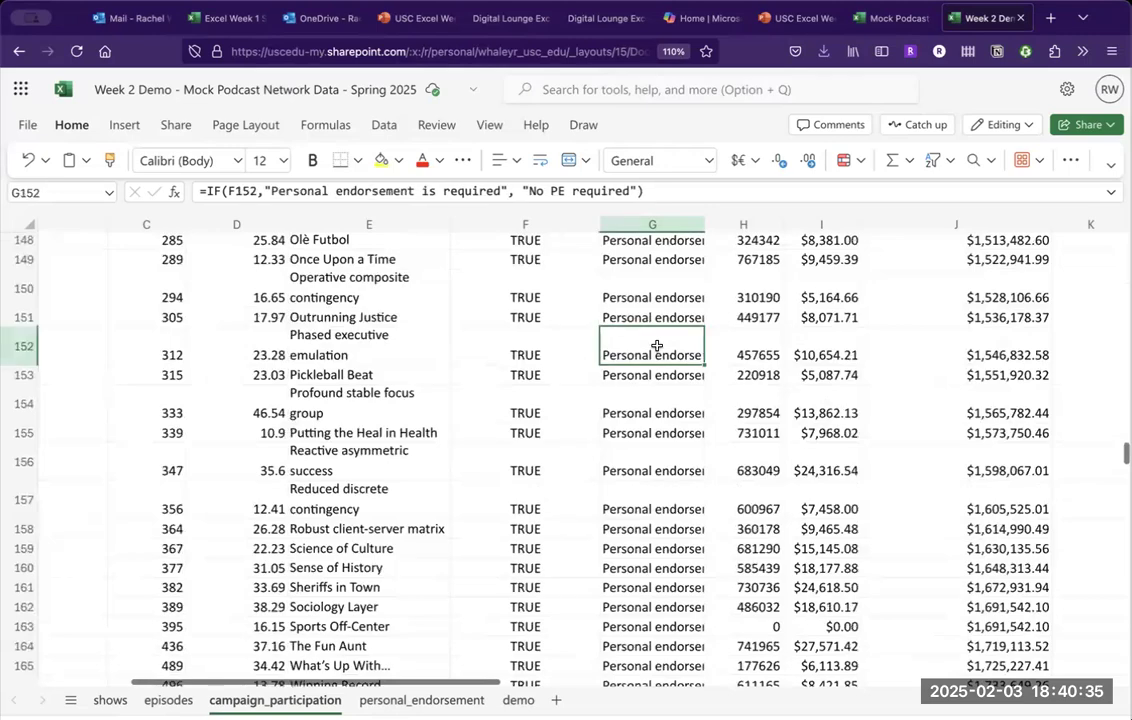
scroll(657, 345, "right", 10)
scroll(657, 345, "left", 10)
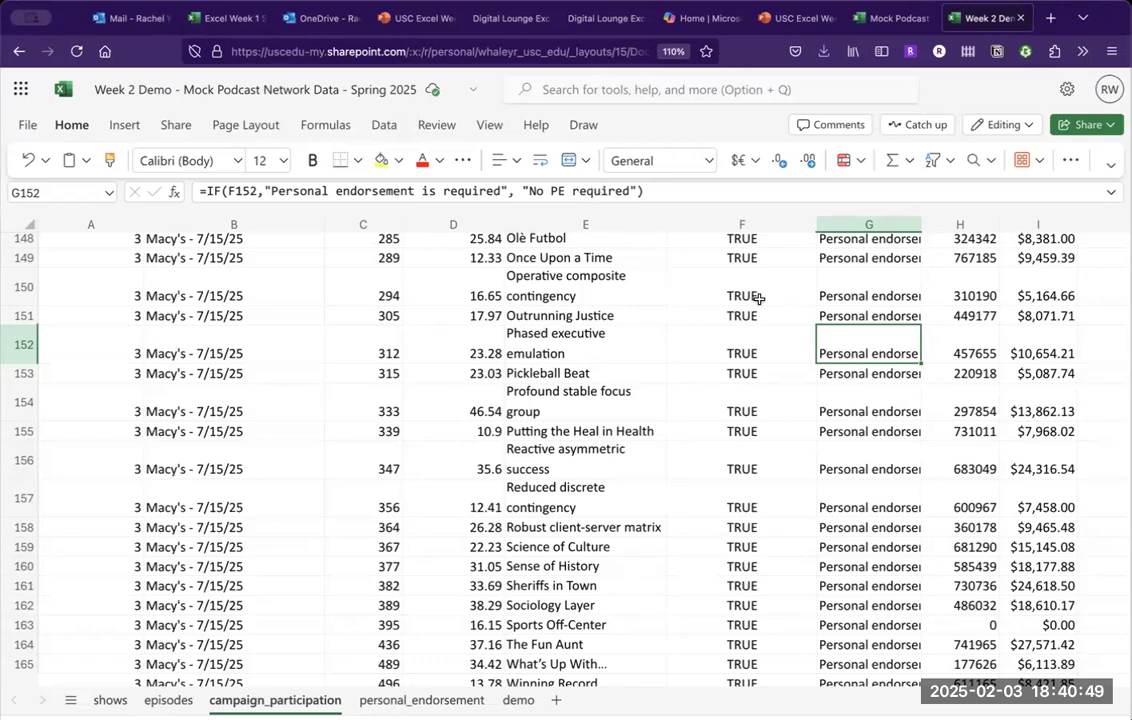
scroll(807, 321, "up", 10)
scroll(810, 254, "up", 20)
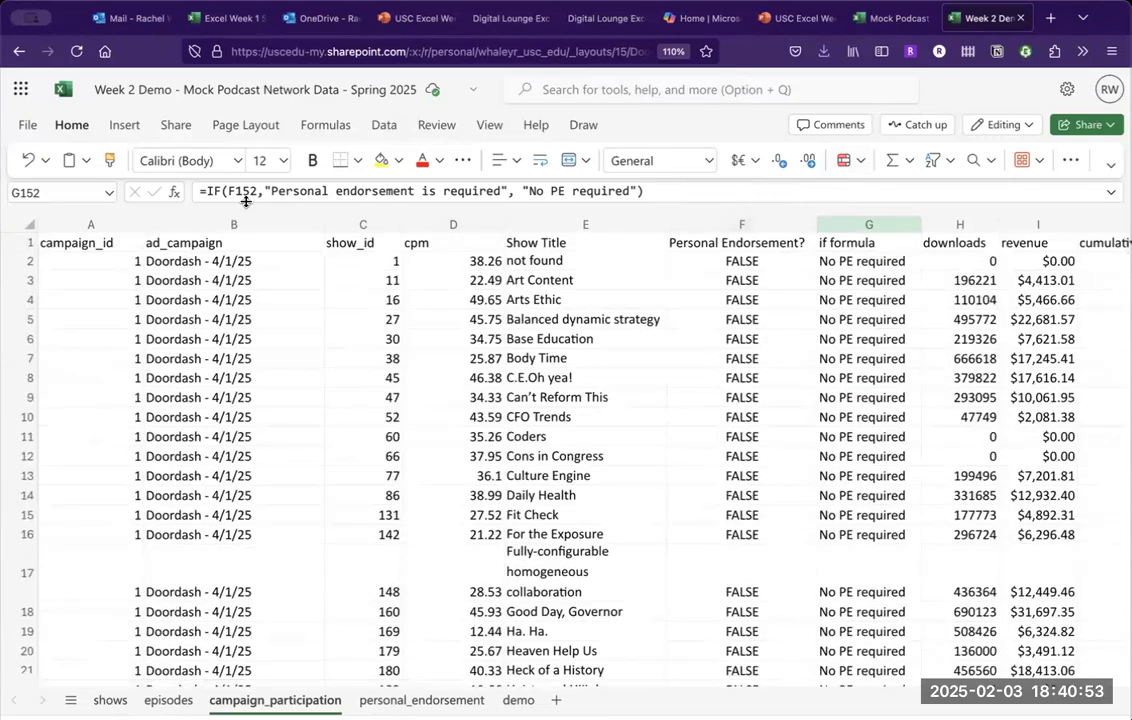
Copy the endorsement XLOOKUP text from F2's formula without changing F2.
left_click(864, 258)
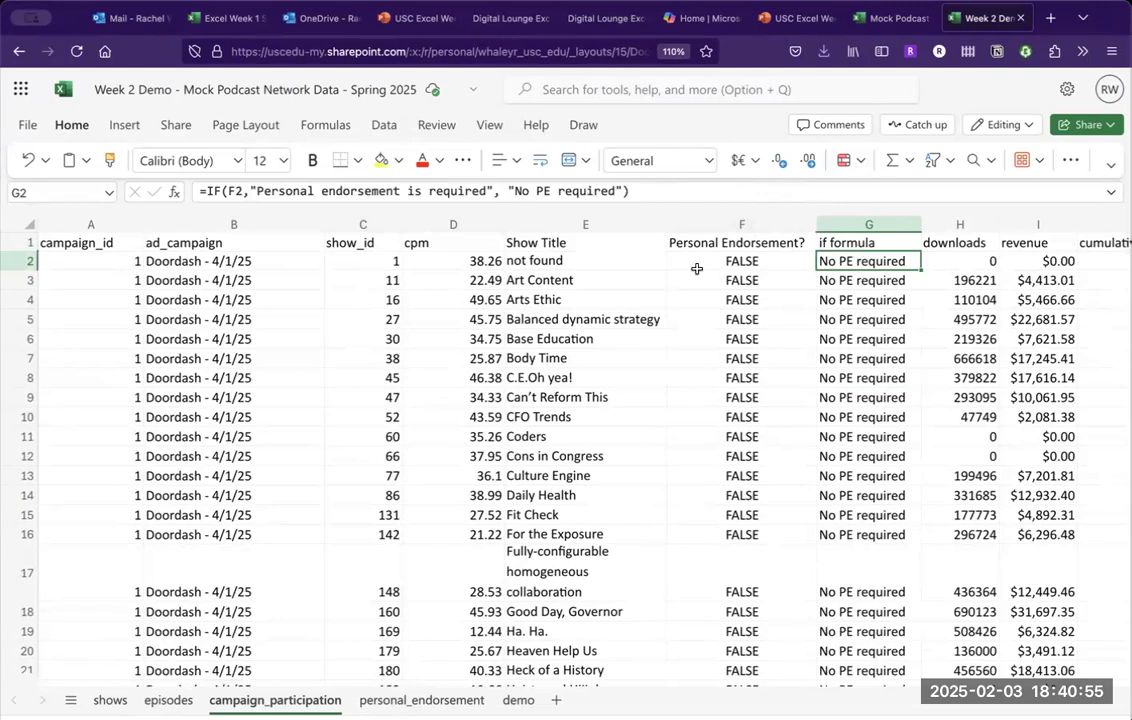
key("Left")
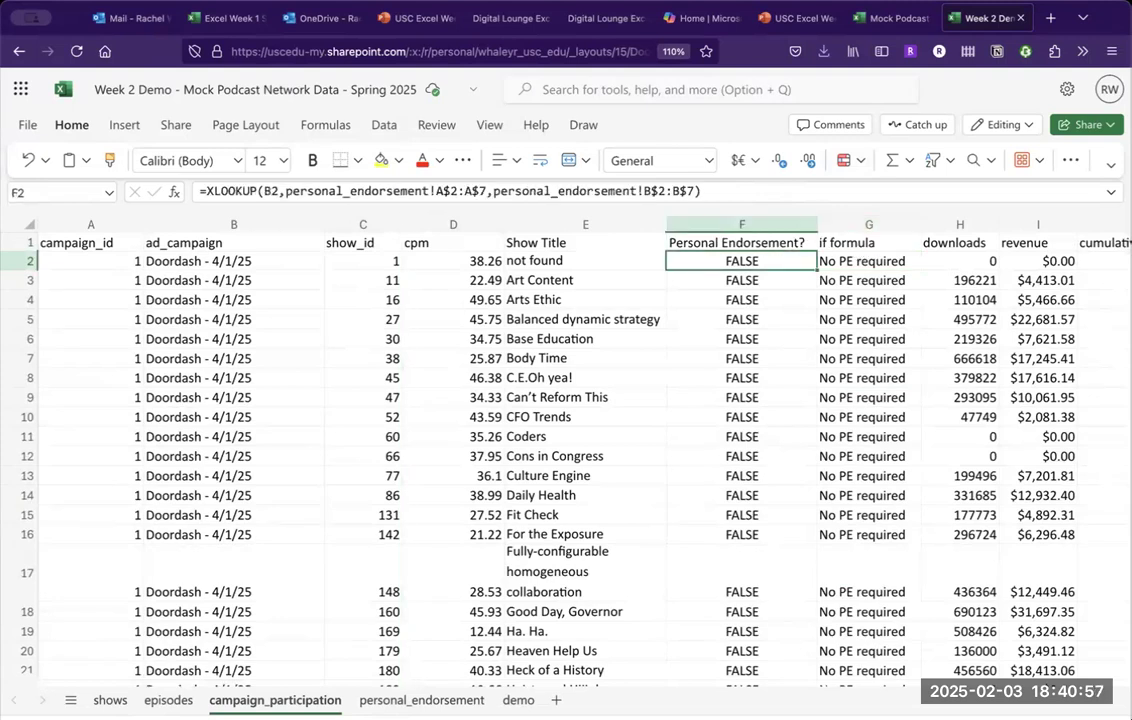
key("Right")
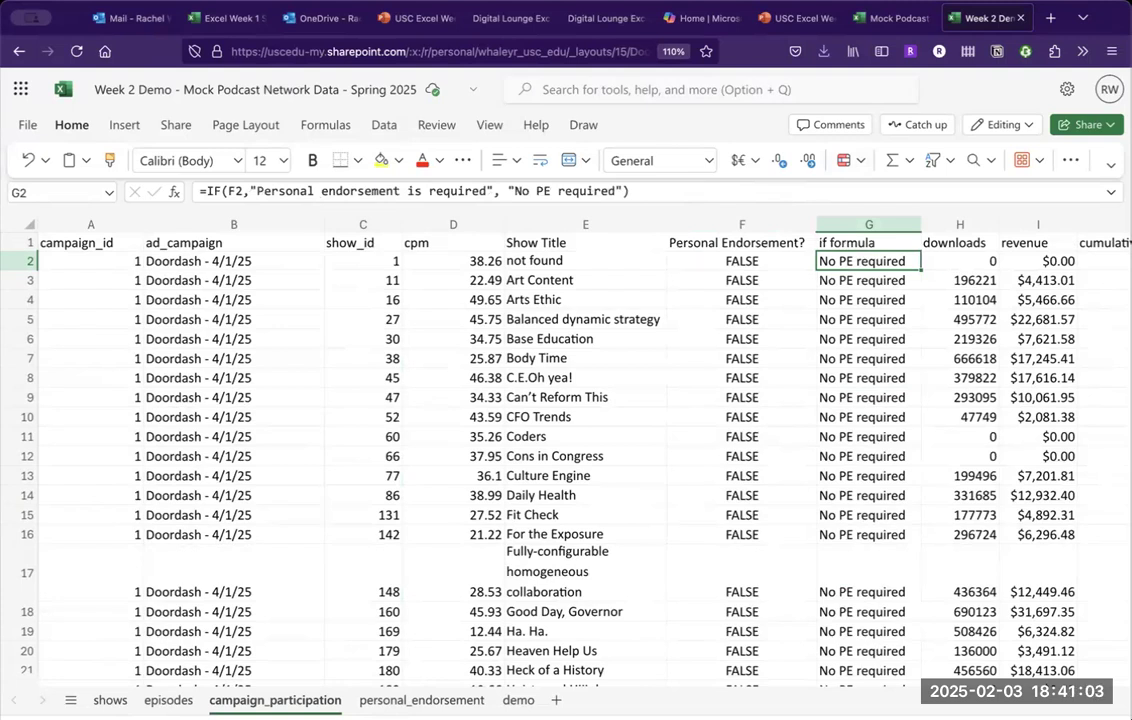
left_click(725, 258)
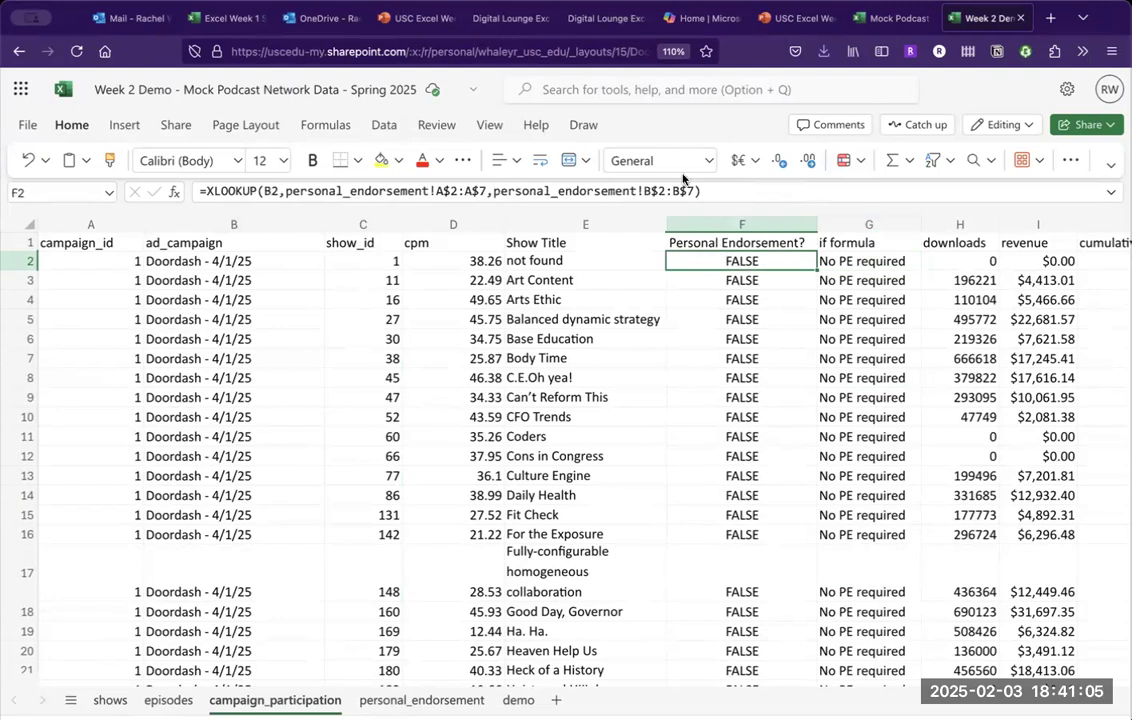
left_click_drag(703, 190, 205, 190)
key("super+c")
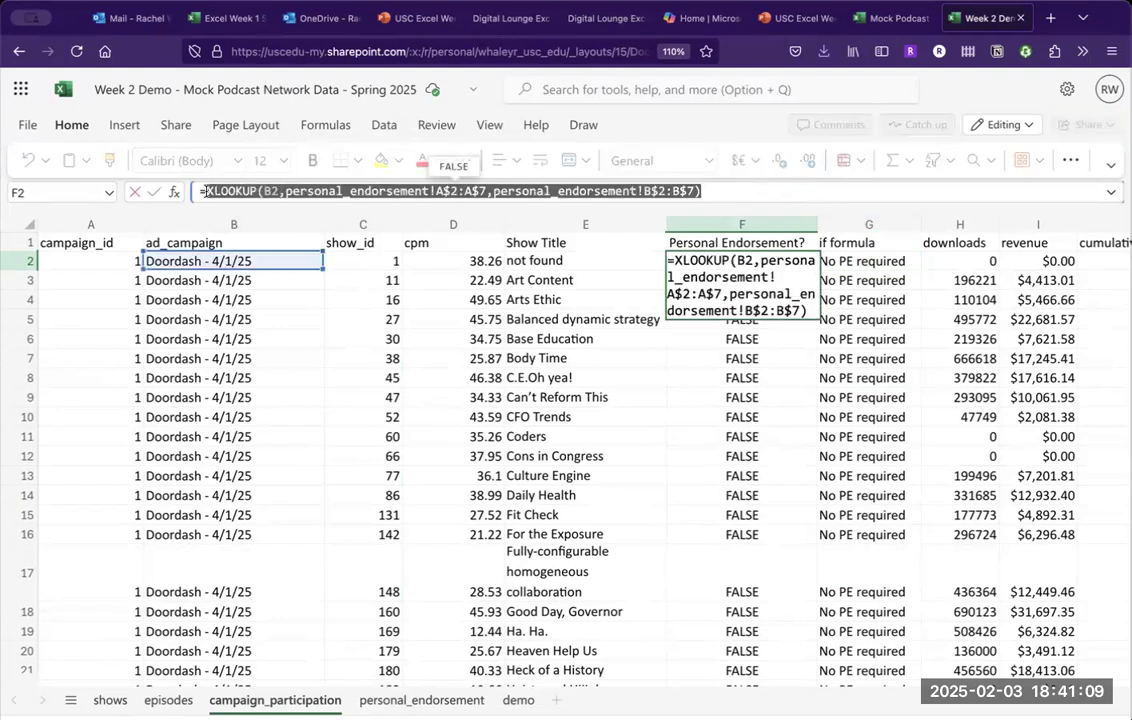
key("Escape")
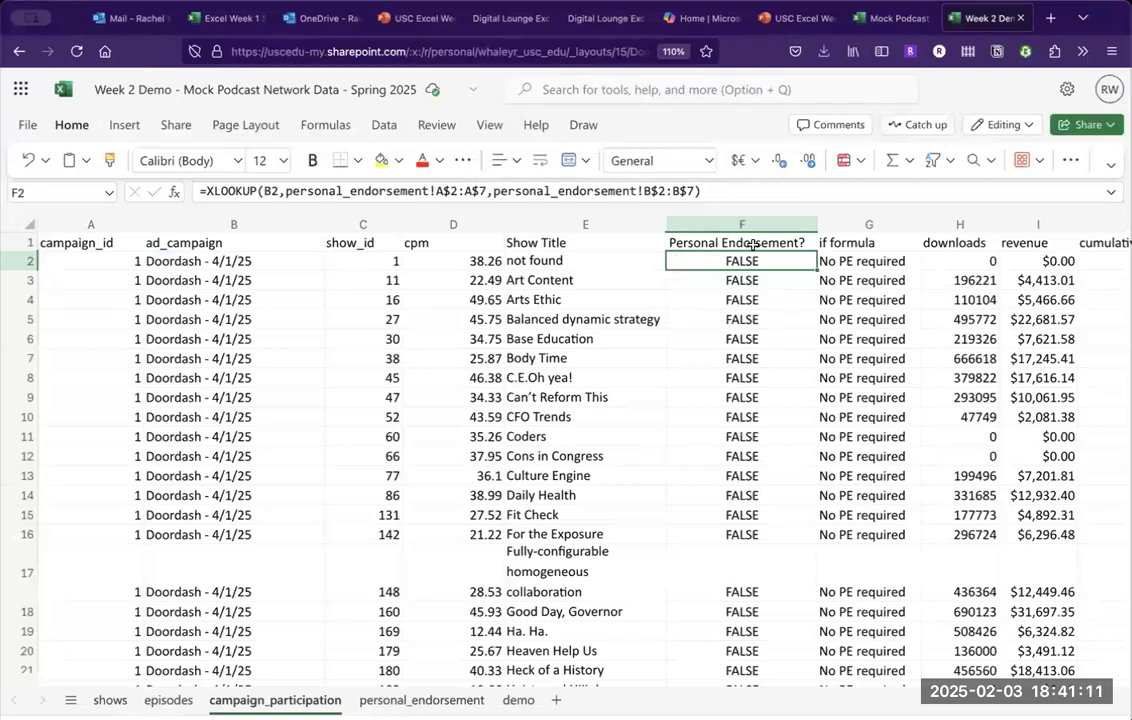
Replace F2 in G2's IF condition with the pasted XLOOKUP and compare it with G3's formula.
left_click(835, 260)
left_click(230, 191)
key("BackSpace")
key("BackSpace")
key("super+v")
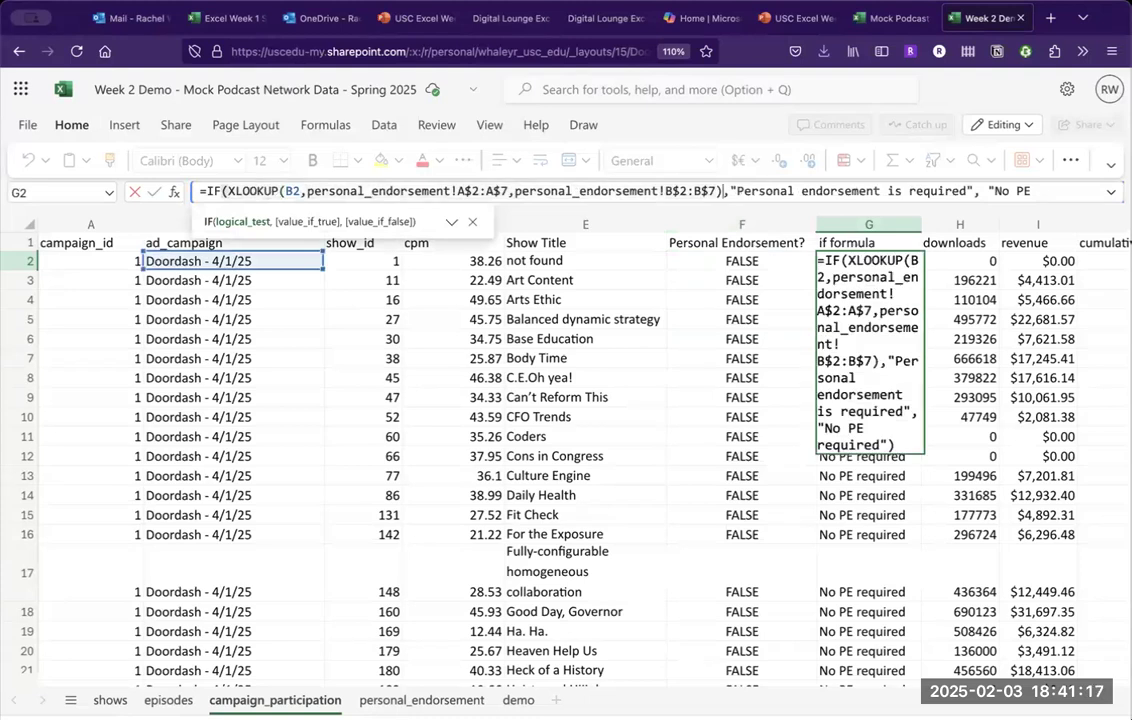
key("Return")
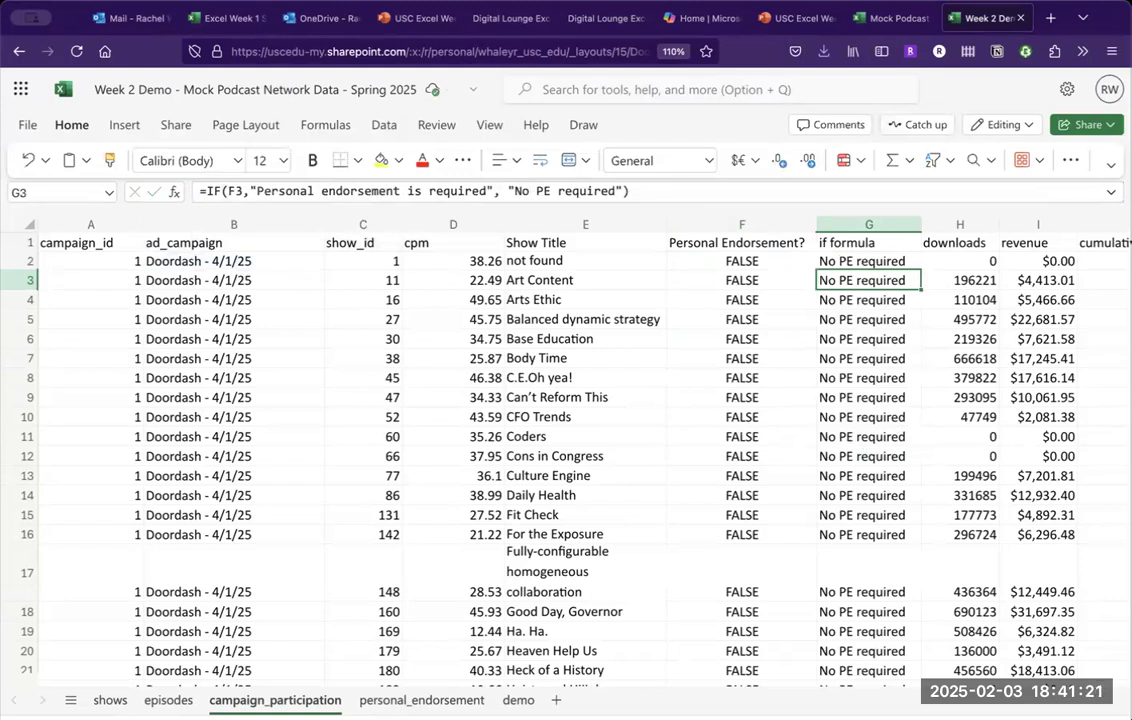
left_click(868, 261)
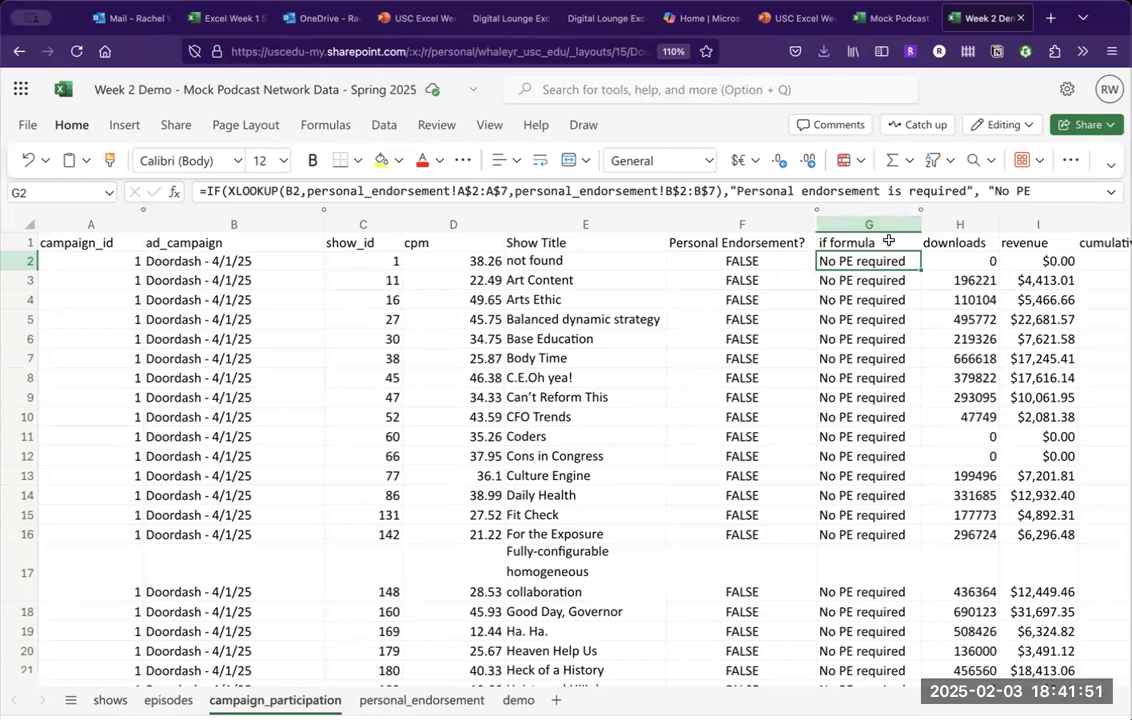
left_click(891, 283)
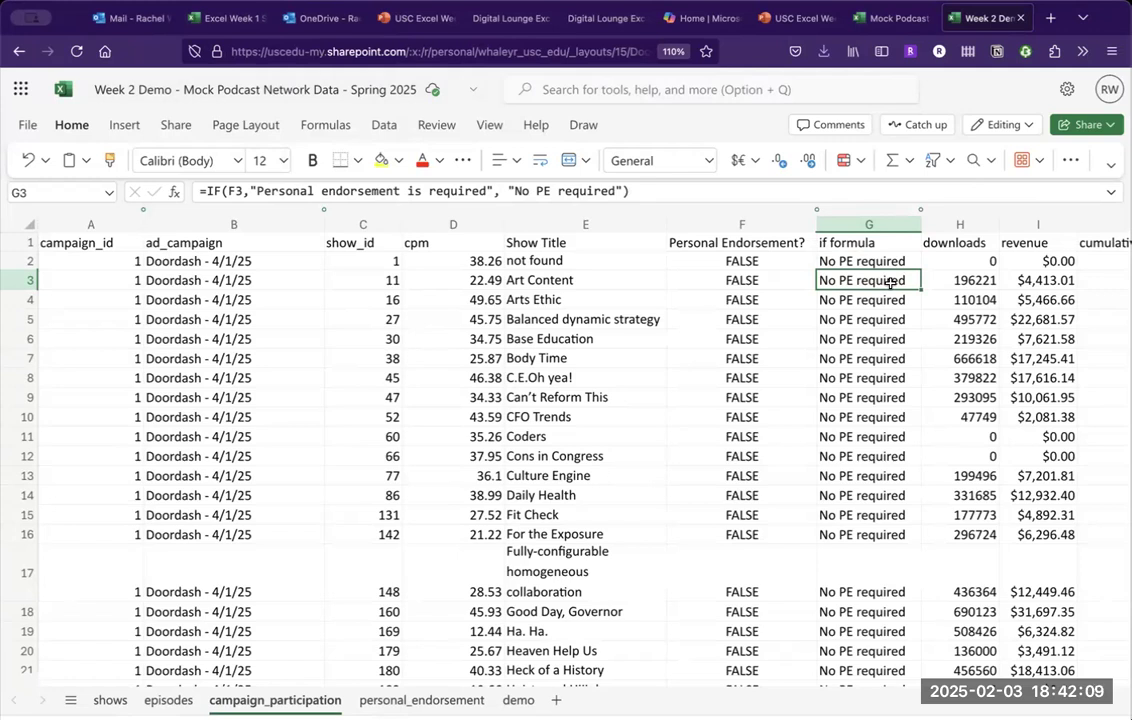
key("Down")
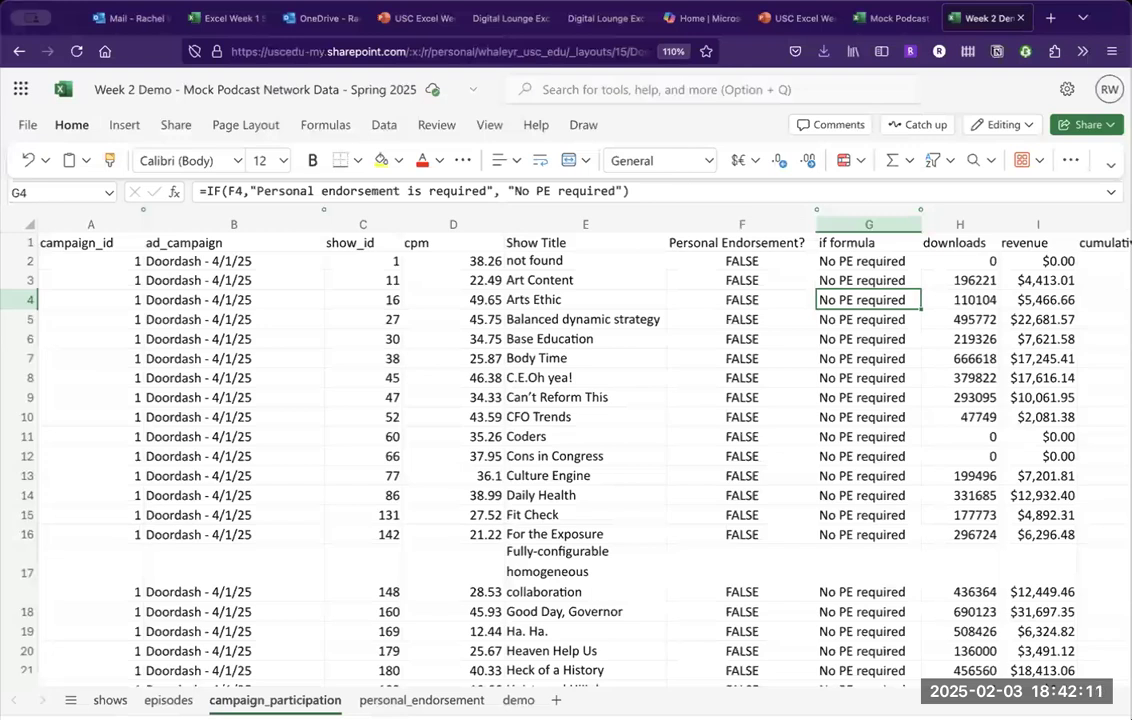
left_click(880, 262)
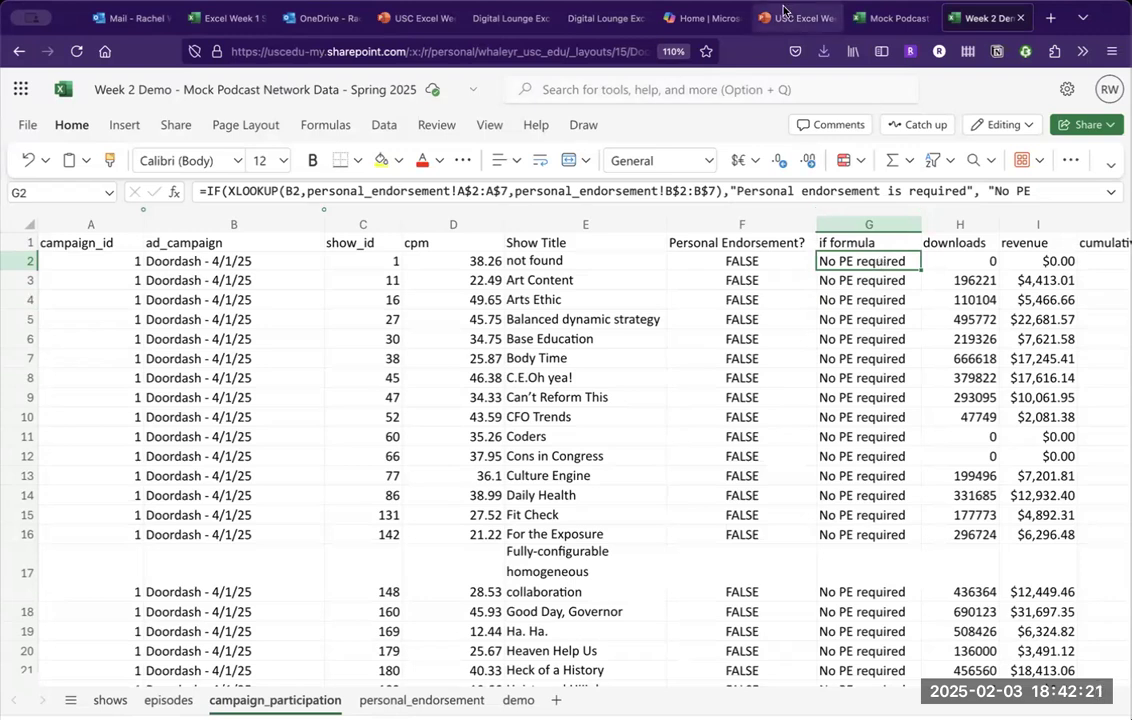
Go to the PowerPoint deck's slide 20, "Best Practices for Lookup Formulas".
left_click(797, 18)
left_click(778, 227)
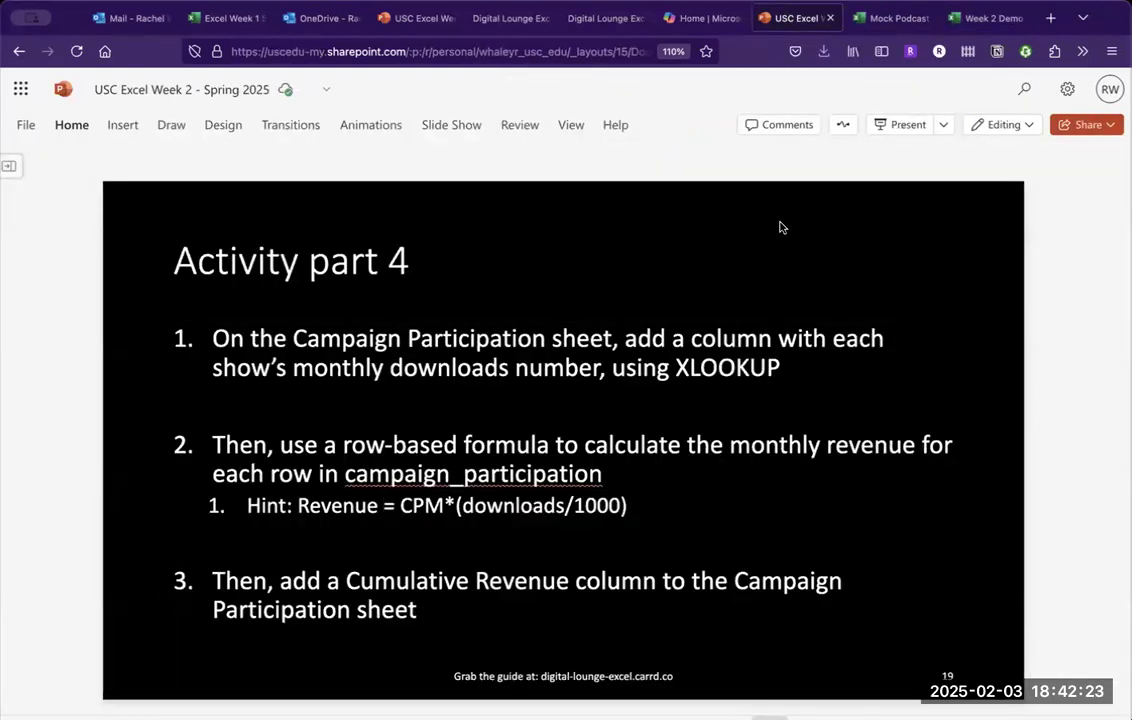
key("Page_Down")
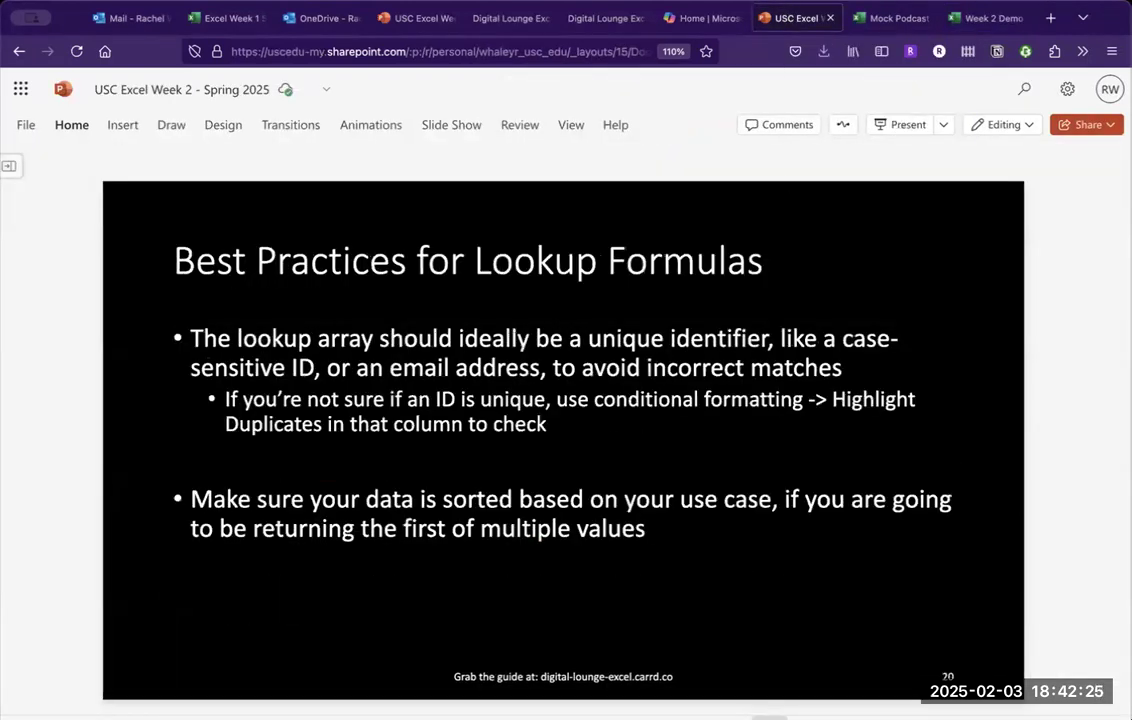